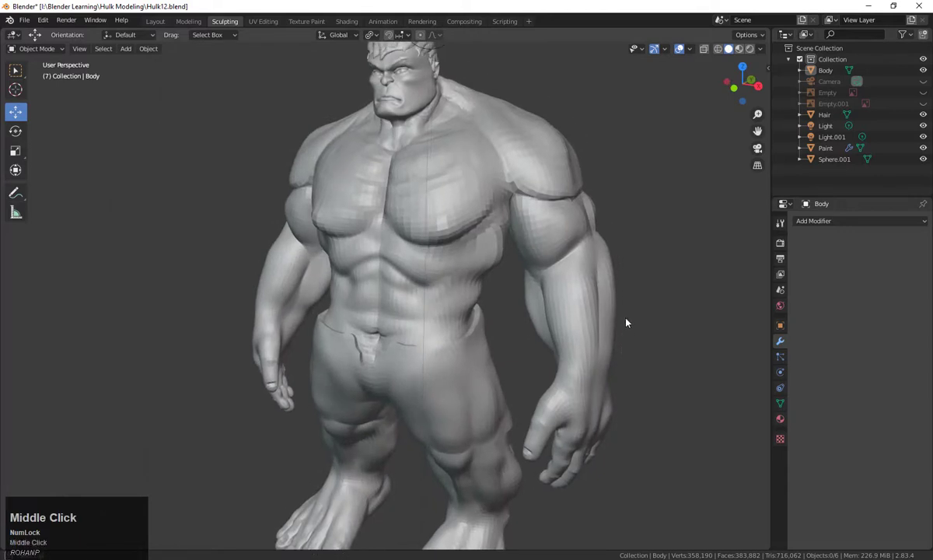
Step: Hide the two lights, Light and Light.001, from the viewport
{"action": "scroll", "coordinate": [627, 322], "scroll_direction": "up", "scroll_amount": 2}
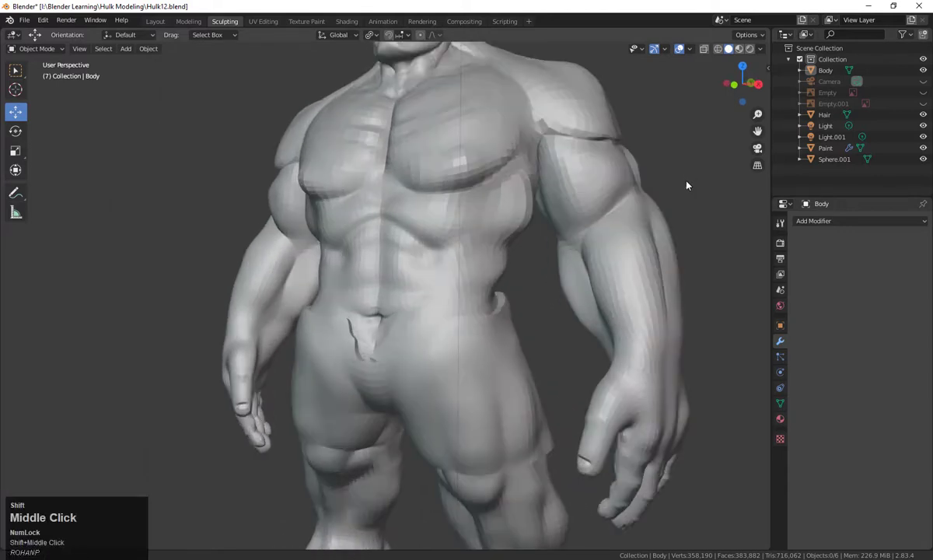
{"action": "middle_click_drag", "start_coordinate": [687, 183], "coordinate": [679, 288], "text": "shift"}
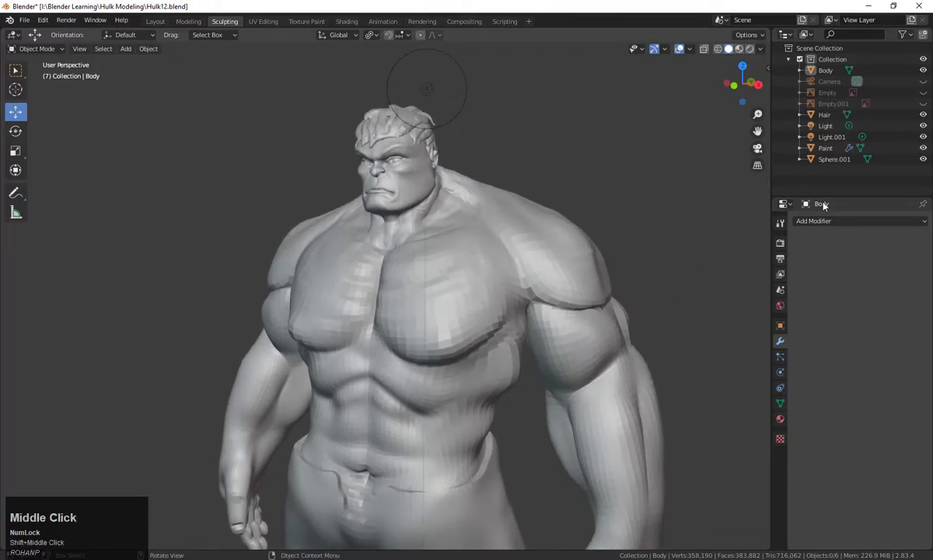
{"action": "left_click", "coordinate": [923, 137]}
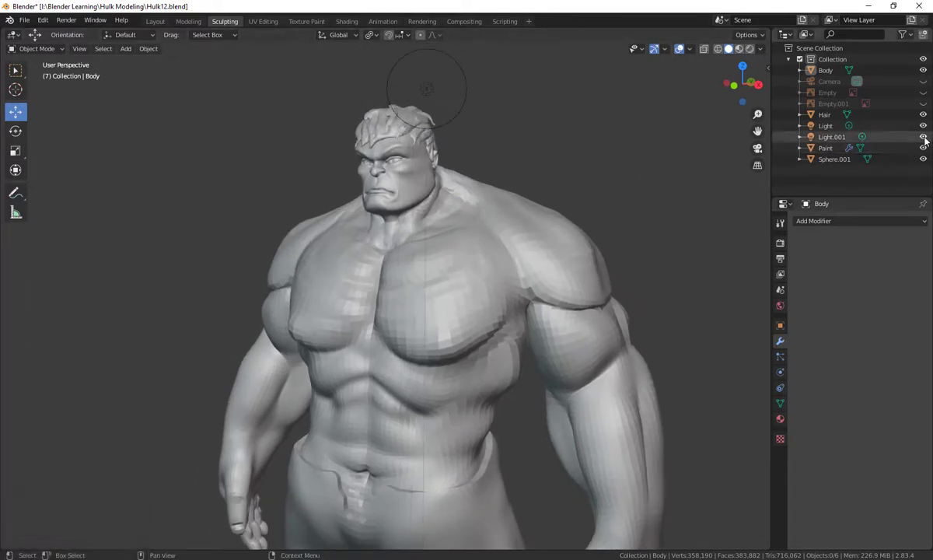
{"action": "left_click", "coordinate": [923, 126]}
Step: Inspect the Hulk model's hair, shoulders, torso, hands and legs from several angles
{"action": "middle_click_drag", "start_coordinate": [687, 250], "coordinate": [662, 281]}
{"action": "scroll", "coordinate": [491, 208], "scroll_direction": "up", "scroll_amount": 6}
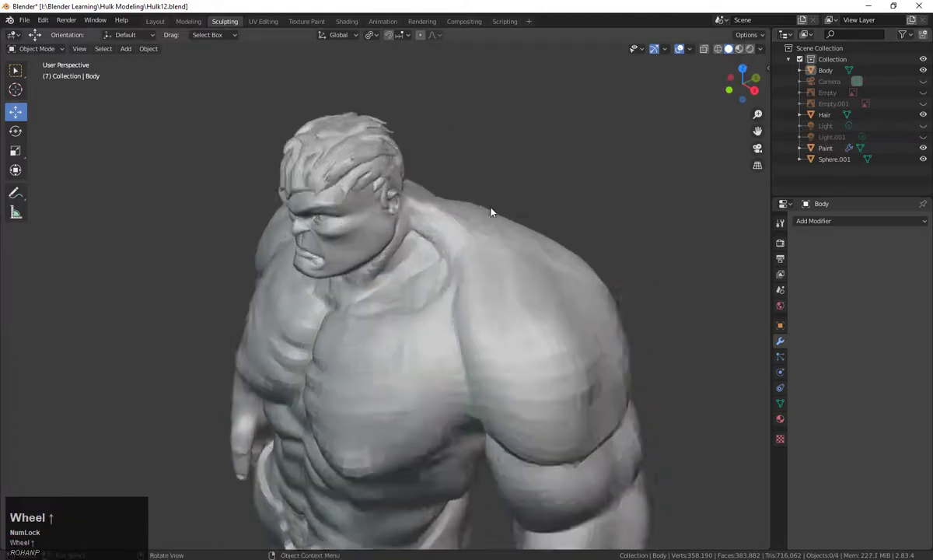
{"action": "middle_click_drag", "start_coordinate": [598, 173], "coordinate": [291, 308]}
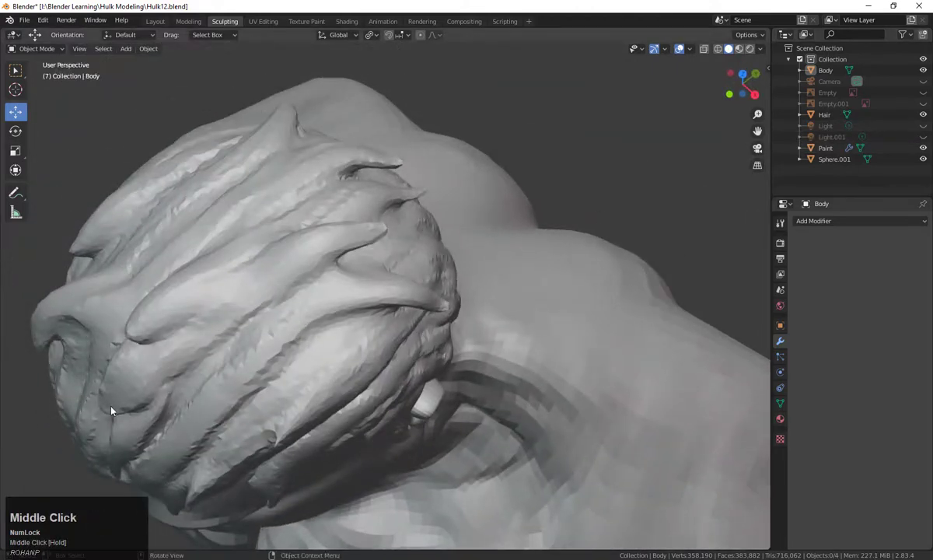
{"action": "middle_click_drag", "start_coordinate": [325, 371], "coordinate": [322, 375]}
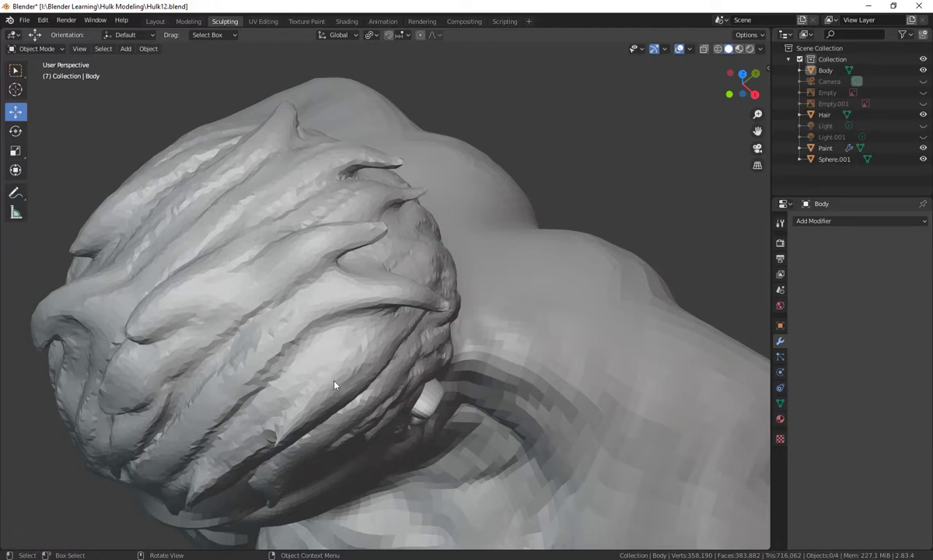
{"action": "scroll", "coordinate": [431, 394], "scroll_direction": "down", "scroll_amount": 5}
{"action": "middle_click_drag", "start_coordinate": [431, 394], "coordinate": [442, 438]}
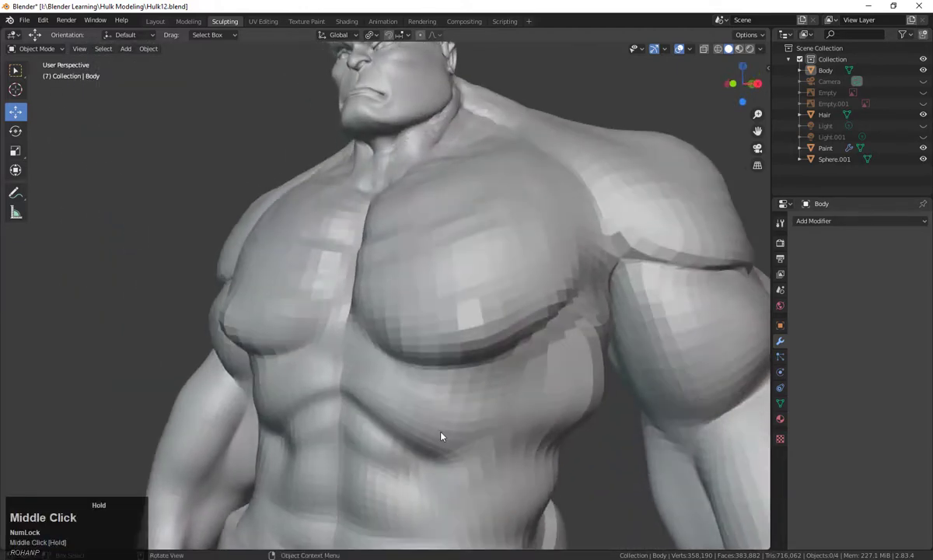
{"action": "scroll", "coordinate": [442, 441], "scroll_direction": "down", "scroll_amount": 2}
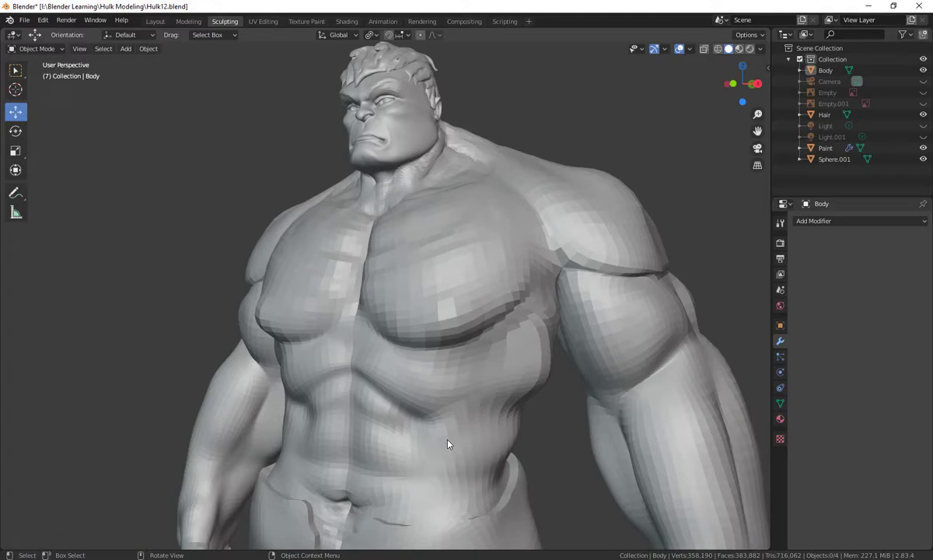
{"action": "middle_click_drag", "start_coordinate": [512, 455], "coordinate": [493, 250], "text": "shift"}
{"action": "scroll", "coordinate": [514, 404], "scroll_direction": "down", "scroll_amount": 2}
{"action": "middle_click_drag", "start_coordinate": [469, 415], "coordinate": [462, 427], "text": "shift"}
{"action": "middle_click_drag", "start_coordinate": [501, 437], "coordinate": [496, 456], "text": "shift"}
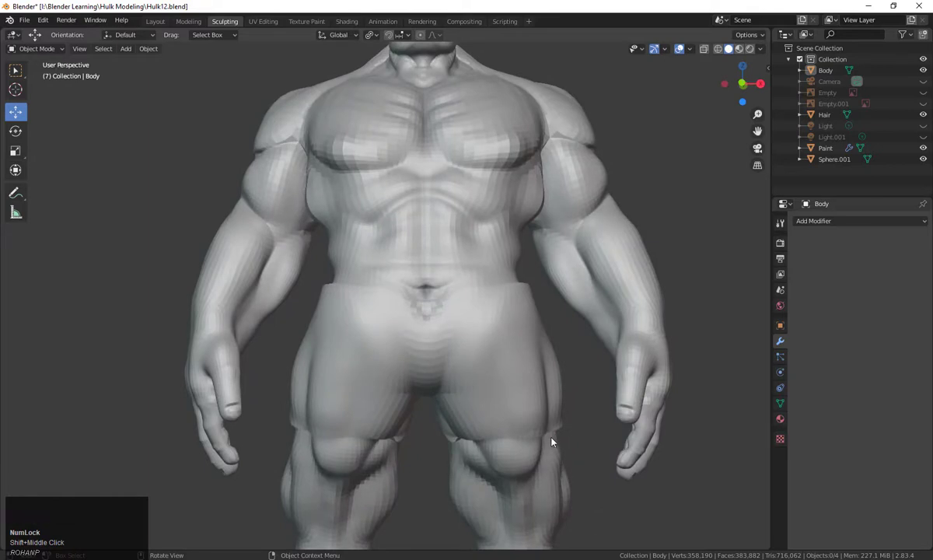
{"action": "middle_click_drag", "start_coordinate": [595, 442], "coordinate": [628, 467]}
{"action": "scroll", "coordinate": [632, 462], "scroll_direction": "down", "scroll_amount": 2}
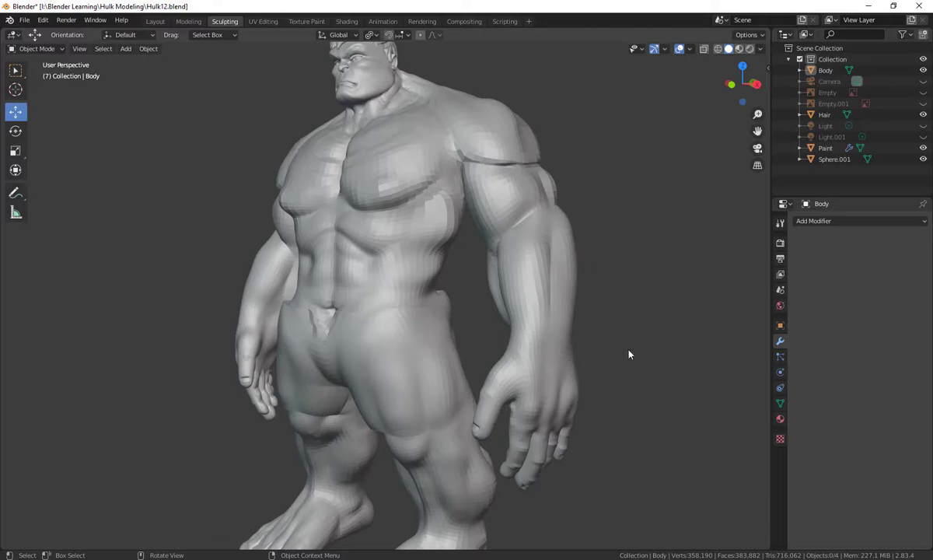
{"action": "middle_click_drag", "start_coordinate": [627, 367], "coordinate": [649, 366]}
{"action": "scroll", "coordinate": [657, 389], "scroll_direction": "down", "scroll_amount": 2}
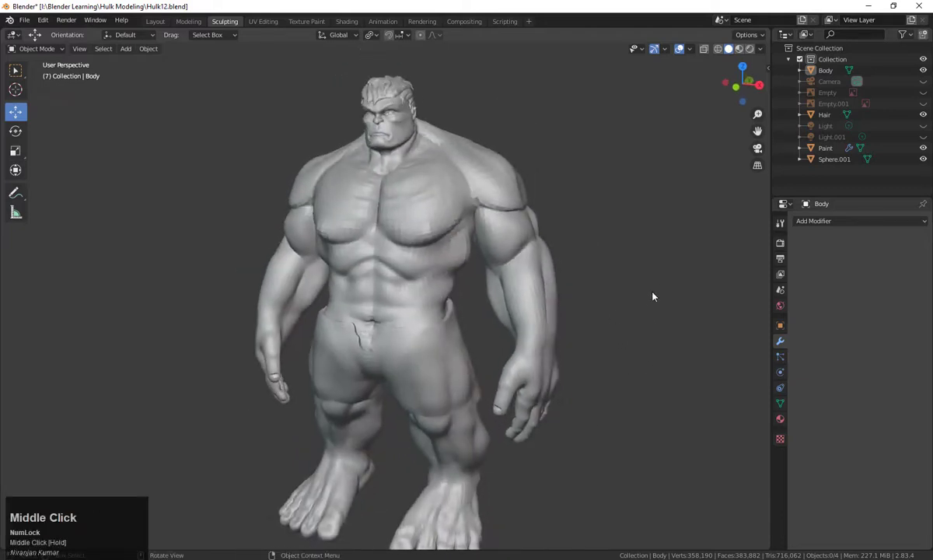
{"action": "key", "text": "KP_7"}
{"action": "mouse_move", "coordinate": [621, 427]}
{"action": "middle_mouse_down"}
{"action": "mouse_move", "coordinate": [619, 316]}
{"action": "mouse_move", "coordinate": [665, 375]}
{"action": "mouse_move", "coordinate": [662, 396]}
{"action": "mouse_move", "coordinate": [618, 416]}
{"action": "mouse_move", "coordinate": [619, 436]}
{"action": "middle_mouse_up"}
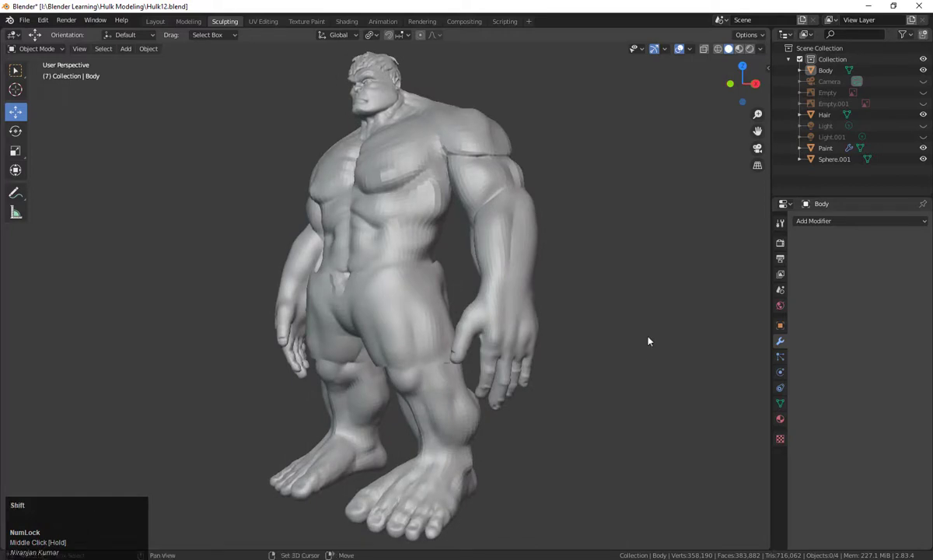
{"action": "middle_click_drag", "start_coordinate": [648, 340], "coordinate": [681, 374], "text": "shift"}
{"action": "scroll", "coordinate": [649, 354], "scroll_direction": "up", "scroll_amount": 3}
{"action": "scroll", "coordinate": [674, 377], "scroll_direction": "up", "scroll_amount": 1}
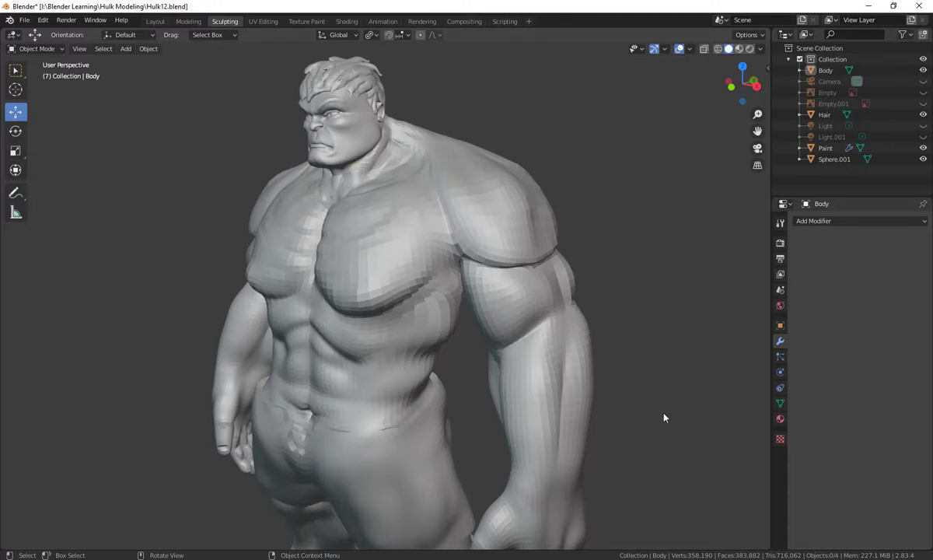
{"action": "mouse_move", "coordinate": [664, 417]}
{"action": "middle_mouse_down"}
{"action": "mouse_move", "coordinate": [673, 409]}
{"action": "mouse_move", "coordinate": [676, 416]}
{"action": "middle_mouse_up"}
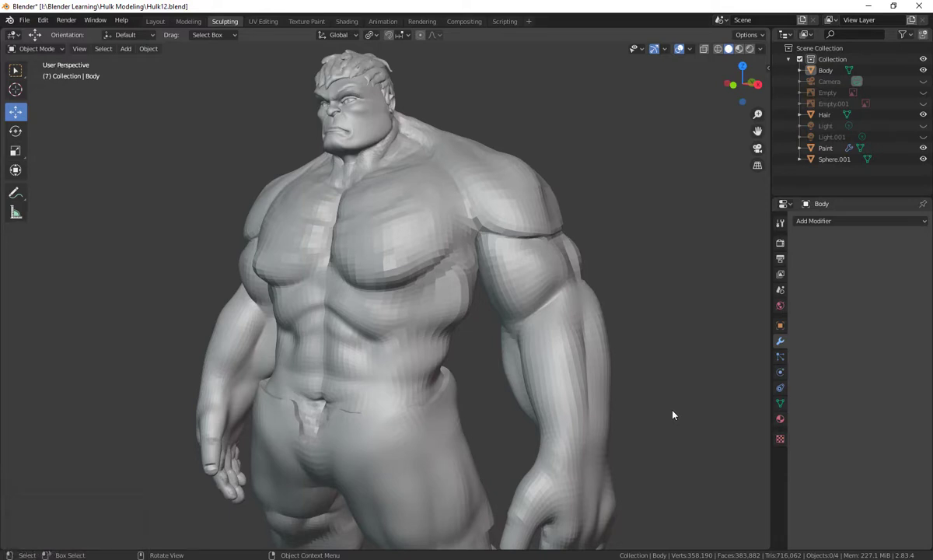
{"action": "middle_click_drag", "start_coordinate": [672, 415], "coordinate": [703, 420]}
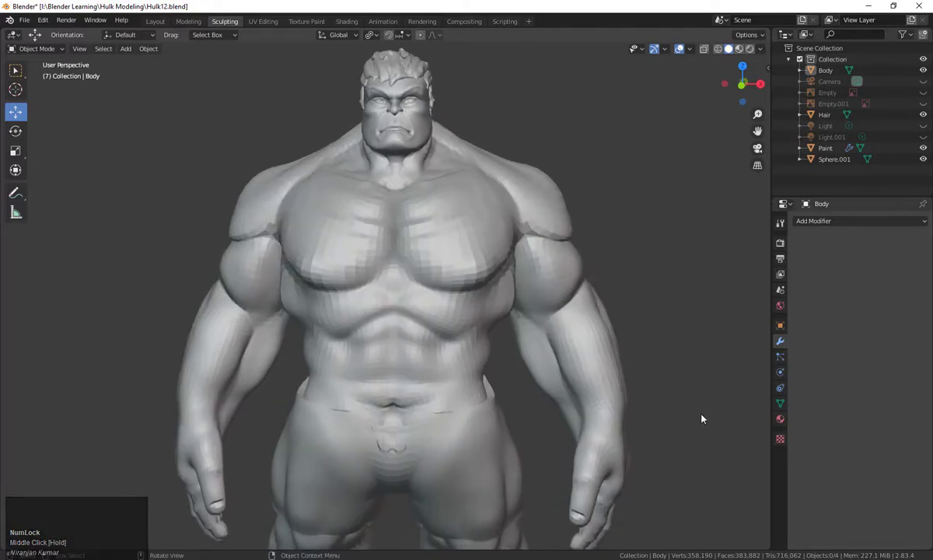
{"action": "middle_click_drag", "start_coordinate": [703, 417], "coordinate": [681, 417]}
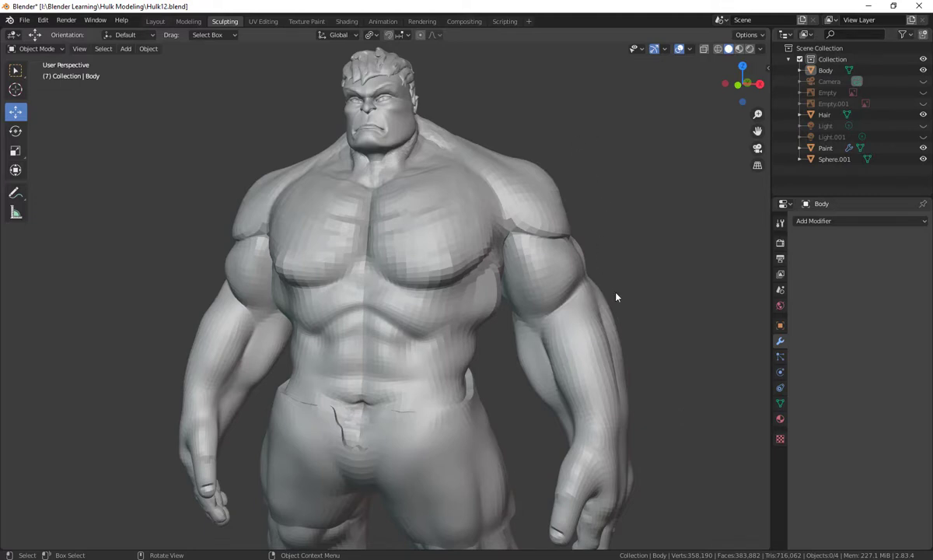
{"action": "middle_click", "coordinate": [661, 319]}
{"action": "scroll", "coordinate": [675, 330], "scroll_direction": "down", "scroll_amount": 2}
{"action": "scroll", "coordinate": [675, 331], "scroll_direction": "up", "scroll_amount": 2}
{"action": "middle_click_drag", "start_coordinate": [696, 327], "coordinate": [679, 310]}
{"action": "scroll", "coordinate": [683, 311], "scroll_direction": "down", "scroll_amount": 2}
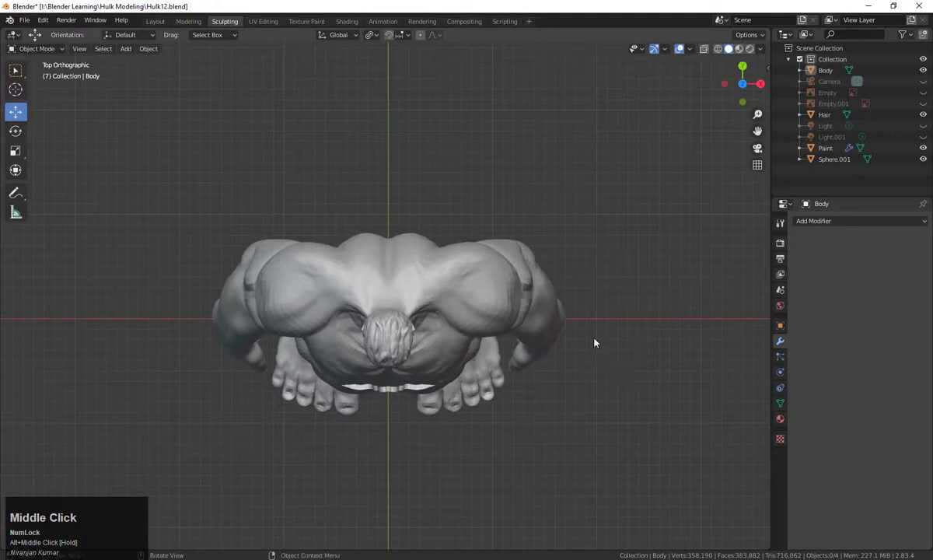
Step: Select the shorts object named Paint and apply its Solidify modifier
{"action": "middle_click_drag", "start_coordinate": [593, 342], "coordinate": [606, 307]}
{"action": "scroll", "coordinate": [688, 371], "scroll_direction": "up", "scroll_amount": 3}
{"action": "mouse_move", "coordinate": [687, 371]}
{"action": "middle_mouse_down", "text": "shift"}
{"action": "mouse_move", "coordinate": [669, 360]}
{"action": "mouse_move", "coordinate": [636, 375]}
{"action": "mouse_move", "coordinate": [458, 314]}
{"action": "mouse_move", "coordinate": [483, 323]}
{"action": "mouse_move", "coordinate": [496, 304]}
{"action": "mouse_move", "coordinate": [404, 333]}
{"action": "mouse_move", "coordinate": [320, 381]}
{"action": "mouse_move", "coordinate": [591, 311]}
{"action": "middle_mouse_up", "text": "shift"}
{"action": "scroll", "coordinate": [675, 371], "scroll_direction": "up", "scroll_amount": 2}
{"action": "left_click", "coordinate": [490, 306]}
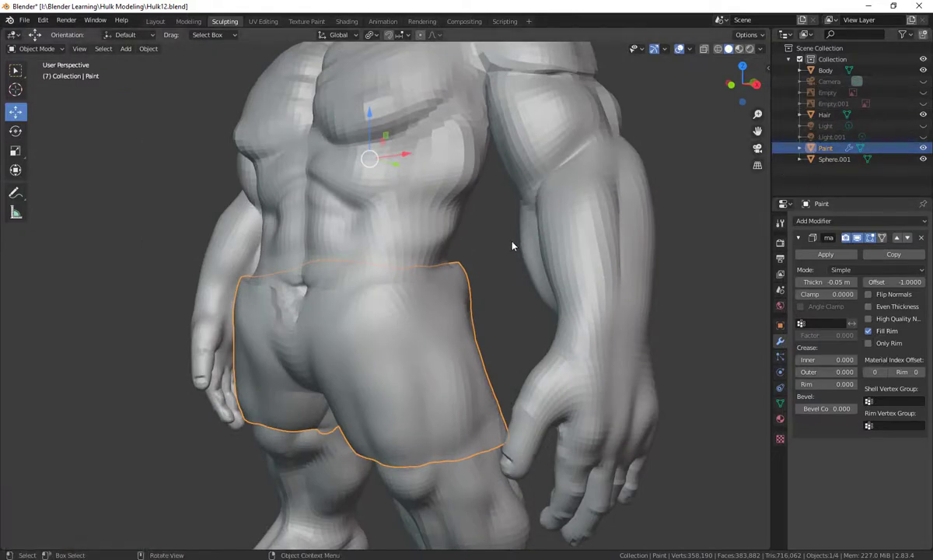
{"action": "middle_click_drag", "start_coordinate": [669, 256], "coordinate": [715, 242]}
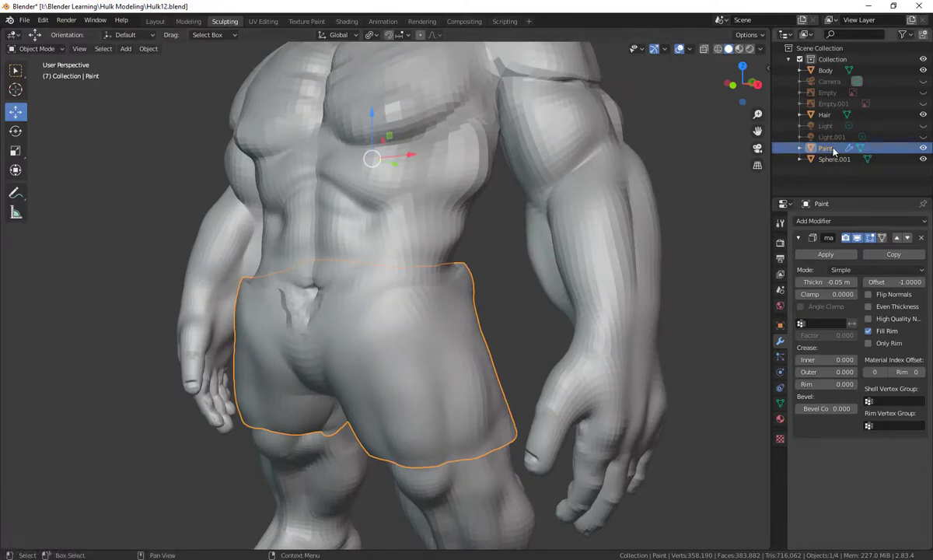
{"action": "middle_click_drag", "start_coordinate": [546, 388], "coordinate": [521, 370]}
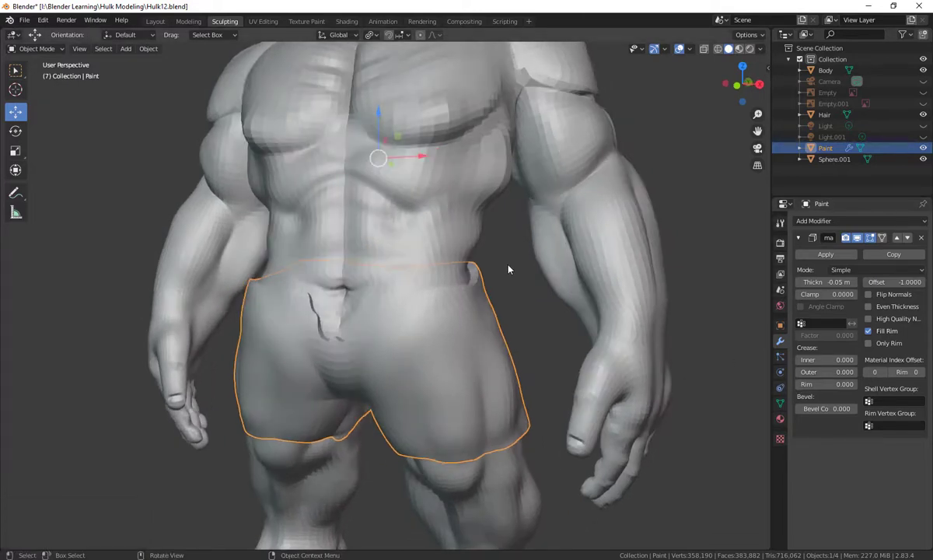
{"action": "middle_click_drag", "start_coordinate": [516, 273], "coordinate": [524, 286]}
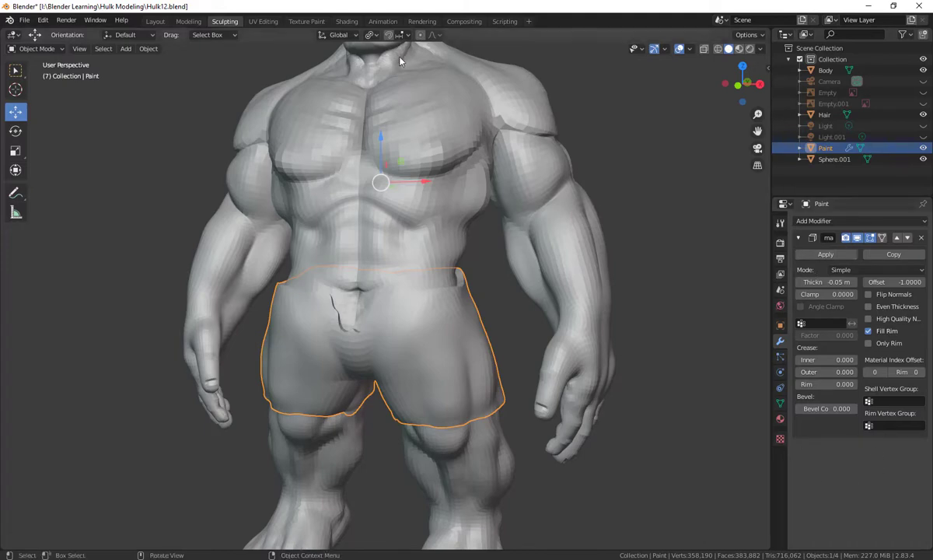
{"action": "middle_click_drag", "start_coordinate": [662, 440], "coordinate": [687, 438]}
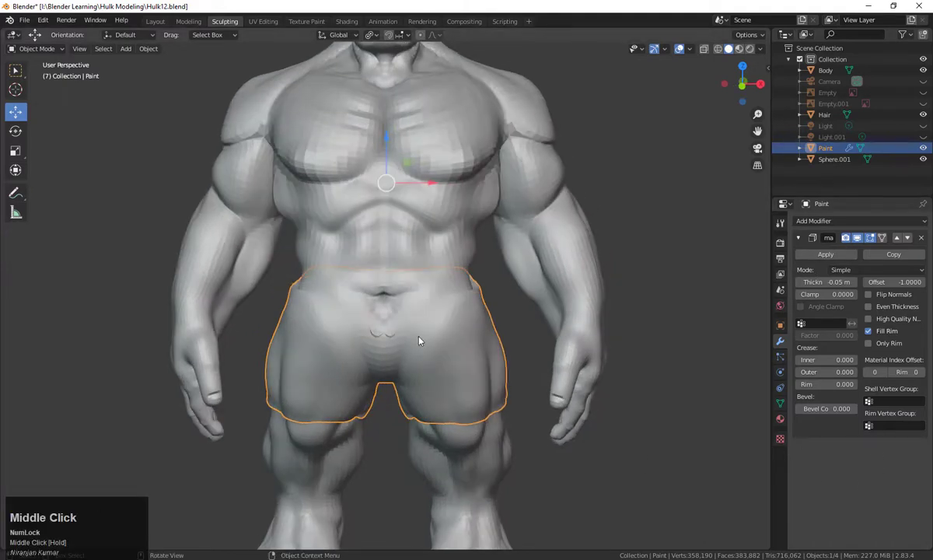
{"action": "middle_click_drag", "start_coordinate": [641, 417], "coordinate": [735, 420]}
{"action": "left_click", "coordinate": [841, 255]}
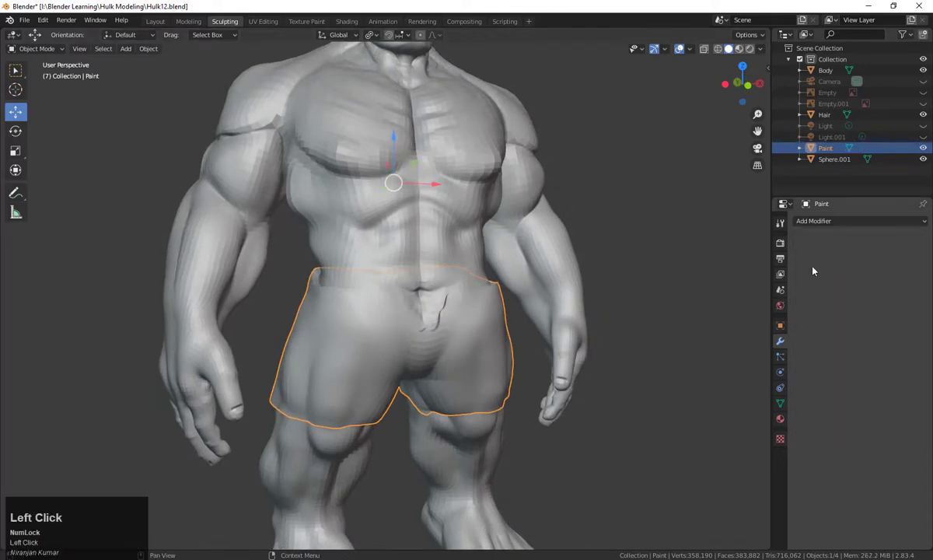
Step: Reselect the shorts mesh around the hips and switch it to Edit Mode
{"action": "left_click", "coordinate": [783, 345]}
{"action": "mouse_move", "coordinate": [644, 358]}
{"action": "middle_mouse_down"}
{"action": "mouse_move", "coordinate": [652, 367]}
{"action": "mouse_move", "coordinate": [614, 368]}
{"action": "middle_mouse_up"}
{"action": "left_click", "coordinate": [447, 343]}
{"action": "left_click", "coordinate": [582, 364]}
{"action": "left_click", "coordinate": [471, 352]}
{"action": "mouse_move", "coordinate": [684, 376]}
{"action": "middle_mouse_down"}
{"action": "mouse_move", "coordinate": [700, 372]}
{"action": "mouse_move", "coordinate": [560, 387]}
{"action": "mouse_move", "coordinate": [378, 385]}
{"action": "mouse_move", "coordinate": [401, 310]}
{"action": "mouse_move", "coordinate": [593, 329]}
{"action": "mouse_move", "coordinate": [581, 360]}
{"action": "mouse_move", "coordinate": [704, 359]}
{"action": "mouse_move", "coordinate": [434, 360]}
{"action": "middle_mouse_up"}
{"action": "key", "text": "Tab"}
Step: Examine the shorts' mesh topology around the front waist opening, the crotch and the leg hems
{"action": "scroll", "coordinate": [377, 385], "scroll_direction": "up", "scroll_amount": 4}
{"action": "scroll", "coordinate": [594, 329], "scroll_direction": "down", "scroll_amount": 5}
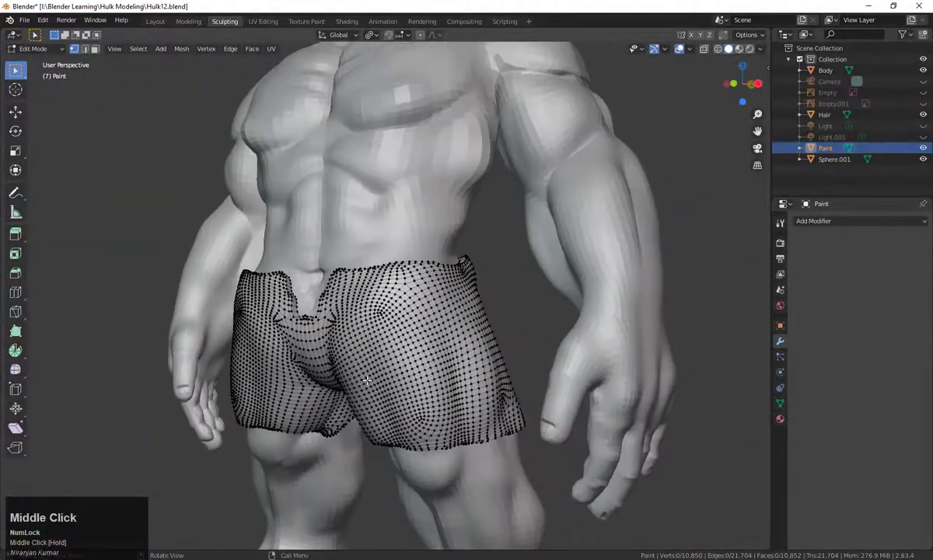
{"action": "middle_click_drag", "start_coordinate": [367, 381], "coordinate": [406, 325]}
{"action": "scroll", "coordinate": [389, 350], "scroll_direction": "up", "scroll_amount": 3}
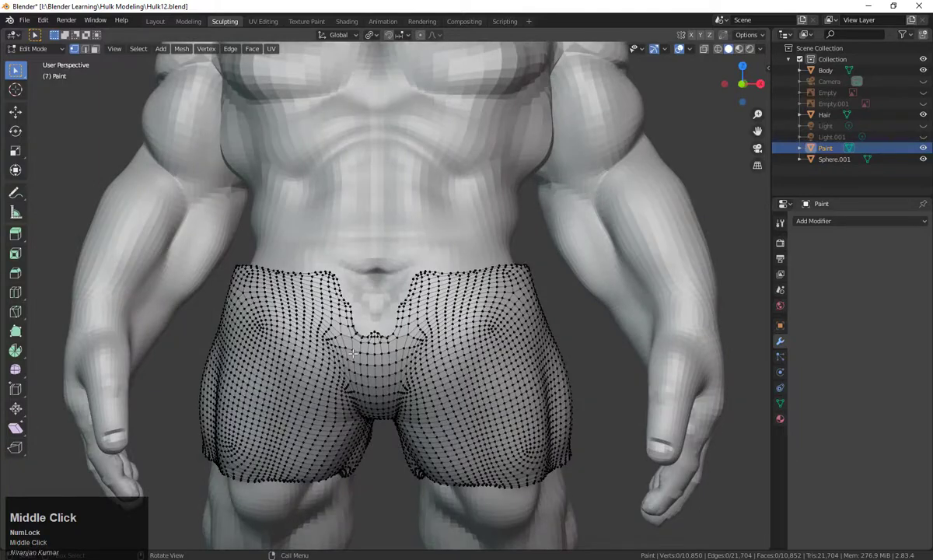
{"action": "middle_click_drag", "start_coordinate": [352, 354], "coordinate": [415, 383]}
{"action": "middle_click_drag", "start_coordinate": [461, 243], "coordinate": [376, 330]}
{"action": "scroll", "coordinate": [439, 365], "scroll_direction": "down", "scroll_amount": 2}
{"action": "scroll", "coordinate": [438, 342], "scroll_direction": "down", "scroll_amount": 2}
{"action": "middle_click_drag", "start_coordinate": [440, 380], "coordinate": [469, 393]}
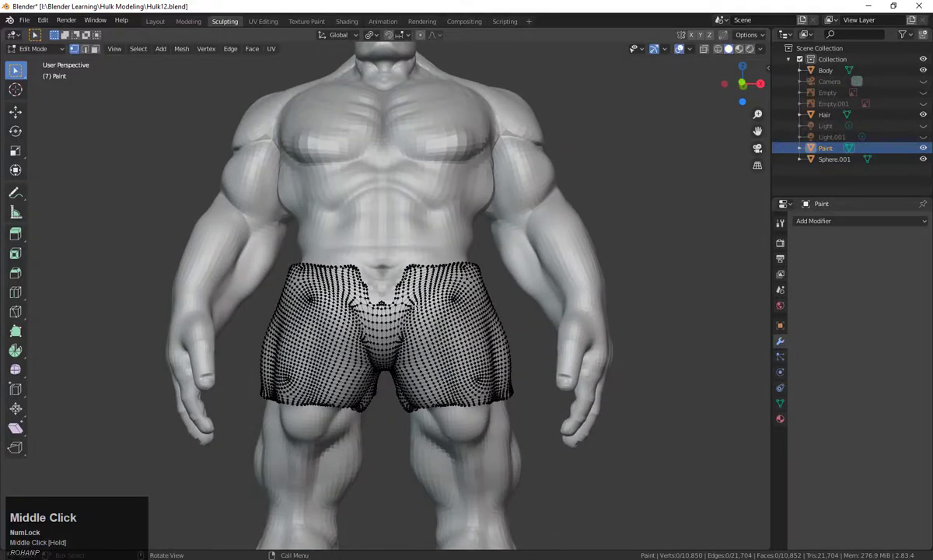
{"action": "middle_click_drag", "start_coordinate": [444, 374], "coordinate": [491, 378]}
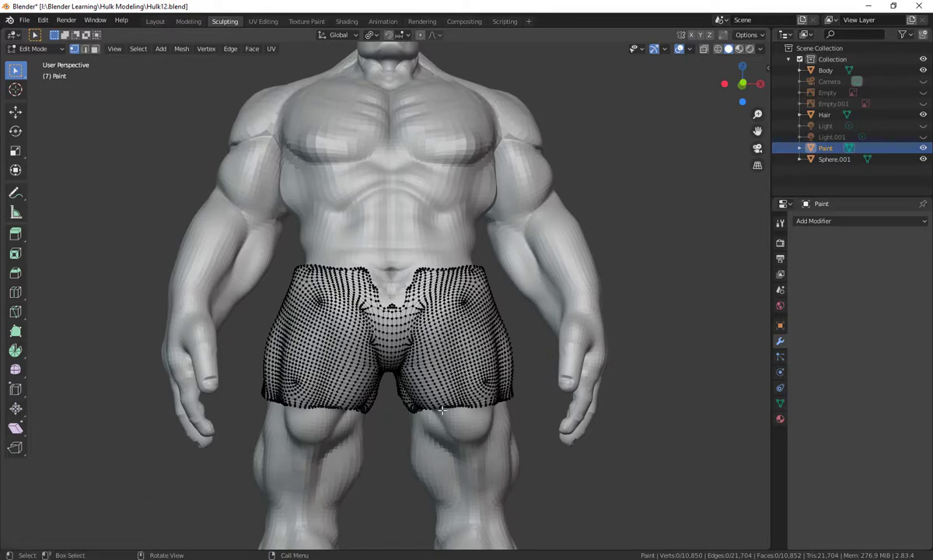
{"action": "middle_click_drag", "start_coordinate": [442, 410], "coordinate": [565, 459]}
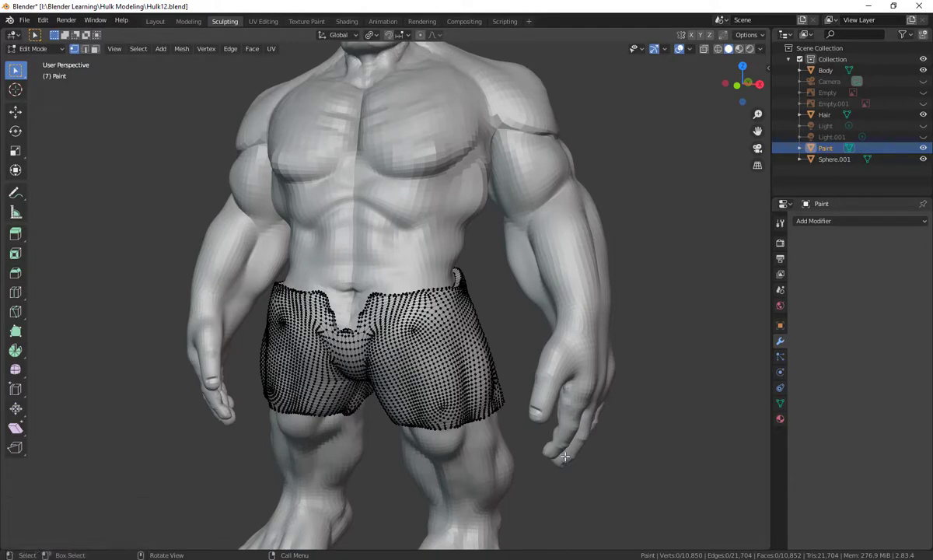
{"action": "mouse_move", "coordinate": [445, 444]}
{"action": "middle_mouse_down"}
{"action": "mouse_move", "coordinate": [491, 429]}
{"action": "mouse_move", "coordinate": [546, 454]}
{"action": "mouse_move", "coordinate": [441, 452]}
{"action": "middle_mouse_up"}
{"action": "scroll", "coordinate": [440, 459], "scroll_direction": "up", "scroll_amount": 2}
{"action": "scroll", "coordinate": [441, 455], "scroll_direction": "up", "scroll_amount": 2}
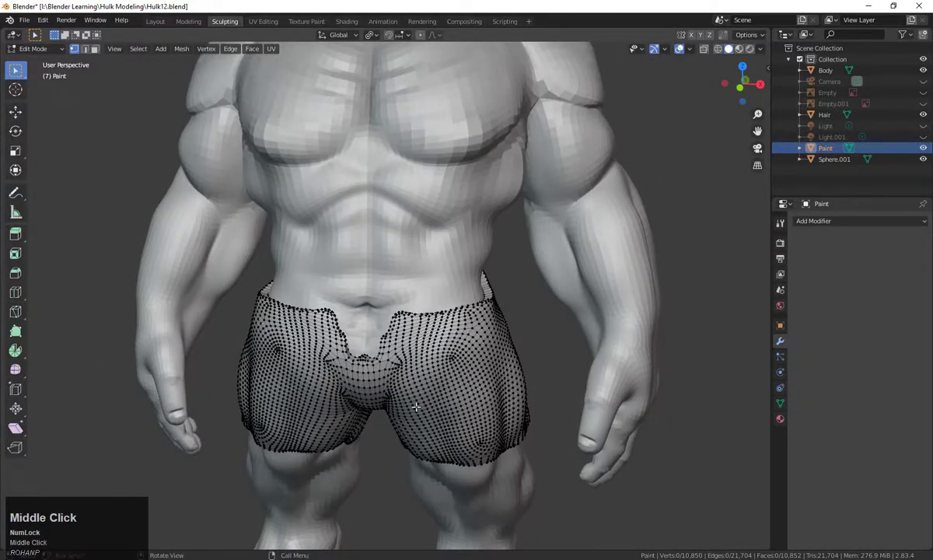
{"action": "middle_click_drag", "start_coordinate": [416, 406], "coordinate": [513, 405]}
{"action": "middle_click_drag", "start_coordinate": [529, 367], "coordinate": [480, 391]}
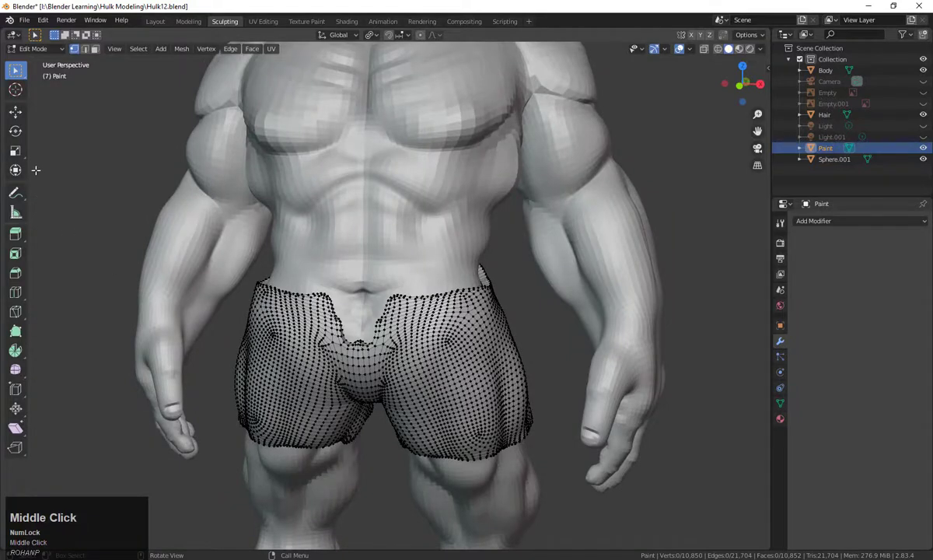
Step: Switch the shorts object to Sculpt Mode
{"action": "left_click", "coordinate": [32, 50]}
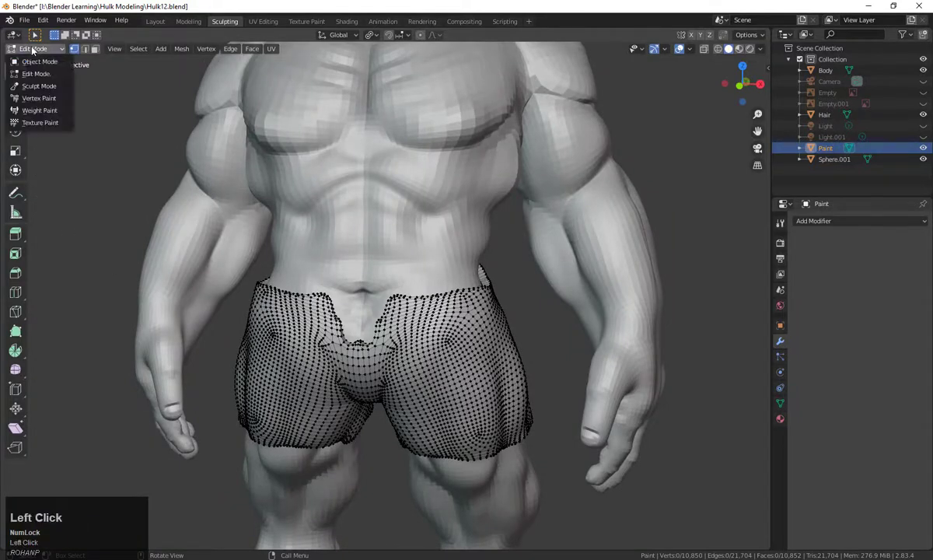
{"action": "left_click", "coordinate": [43, 90]}
{"action": "middle_click_drag", "start_coordinate": [411, 426], "coordinate": [462, 408]}
{"action": "scroll", "coordinate": [462, 408], "scroll_direction": "down", "scroll_amount": 4}
{"action": "mouse_move", "coordinate": [537, 424]}
{"action": "middle_mouse_down"}
{"action": "mouse_move", "coordinate": [545, 417]}
{"action": "mouse_move", "coordinate": [485, 440]}
{"action": "middle_mouse_up"}
{"action": "scroll", "coordinate": [486, 439], "scroll_direction": "up", "scroll_amount": 6}
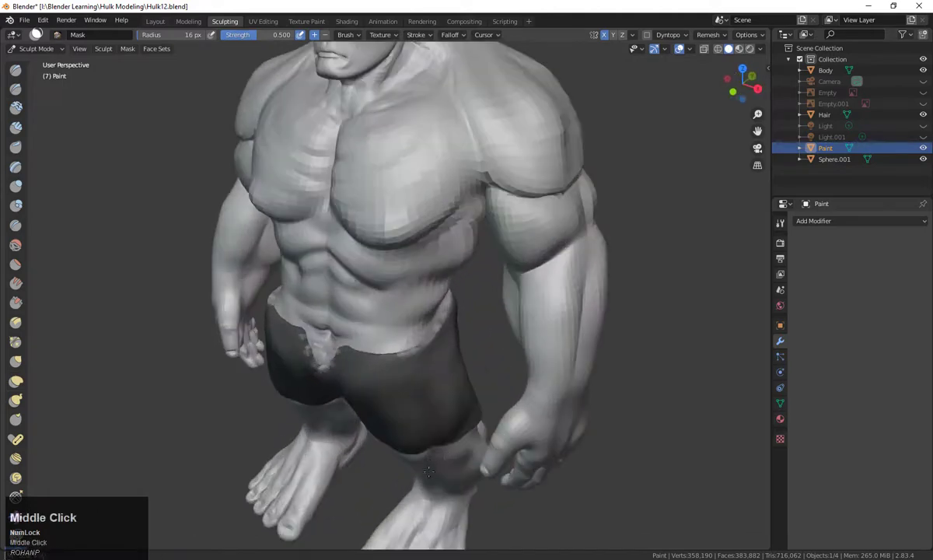
Step: Clear the sculpt mask covering the shorts
{"action": "middle_click_drag", "start_coordinate": [466, 531], "coordinate": [484, 460]}
{"action": "middle_click_drag", "start_coordinate": [540, 426], "coordinate": [339, 301]}
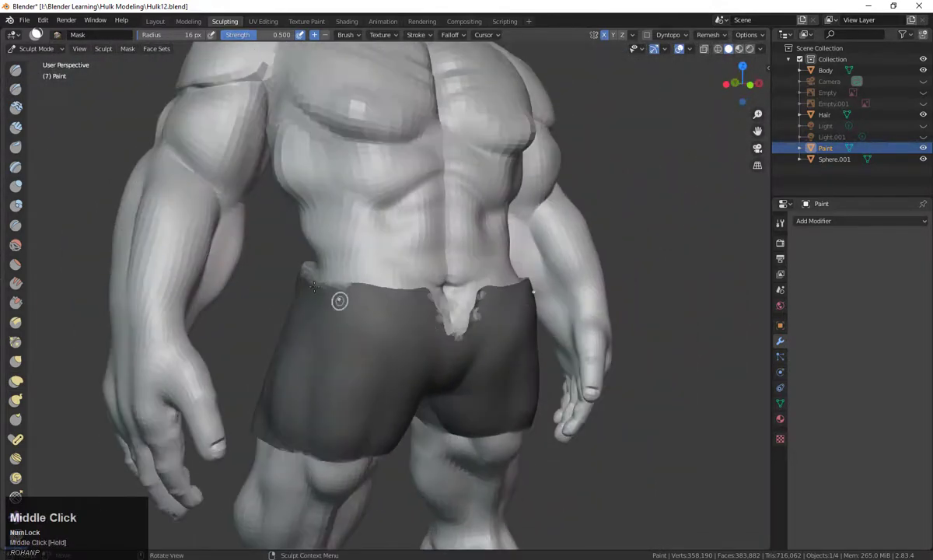
{"action": "mouse_move", "coordinate": [571, 425]}
{"action": "middle_mouse_down"}
{"action": "mouse_move", "coordinate": [525, 403]}
{"action": "mouse_move", "coordinate": [605, 451]}
{"action": "mouse_move", "coordinate": [577, 477]}
{"action": "mouse_move", "coordinate": [583, 525]}
{"action": "middle_mouse_up"}
{"action": "key", "text": "alt+m"}
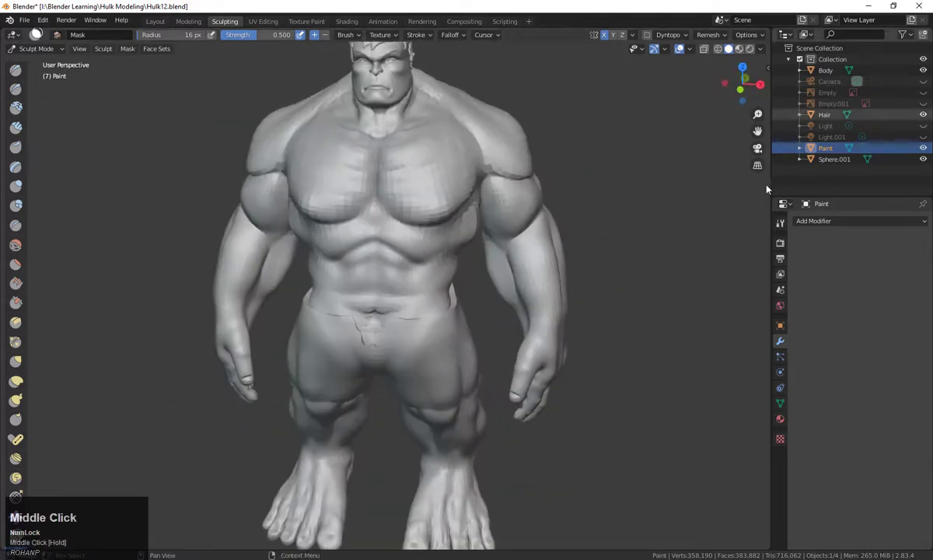
{"action": "scroll", "coordinate": [677, 329], "scroll_direction": "down", "scroll_amount": 3}
{"action": "scroll", "coordinate": [683, 356], "scroll_direction": "up", "scroll_amount": 5}
{"action": "middle_click_drag", "start_coordinate": [683, 357], "coordinate": [611, 319]}
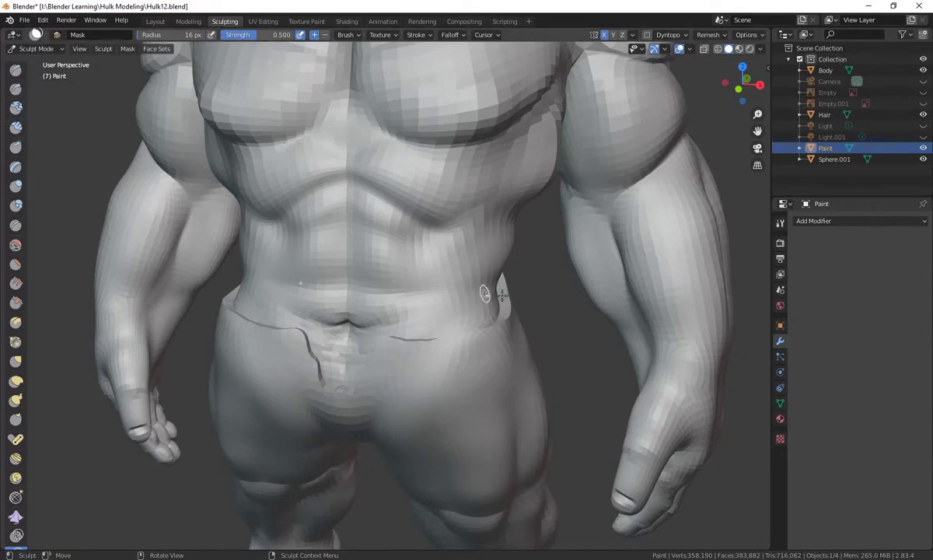
Step: Smooth the edges of the shorts' front waist opening with the Smooth brush
{"action": "scroll", "coordinate": [553, 302], "scroll_direction": "down", "scroll_amount": 3}
{"action": "middle_click_drag", "start_coordinate": [553, 304], "coordinate": [539, 318]}
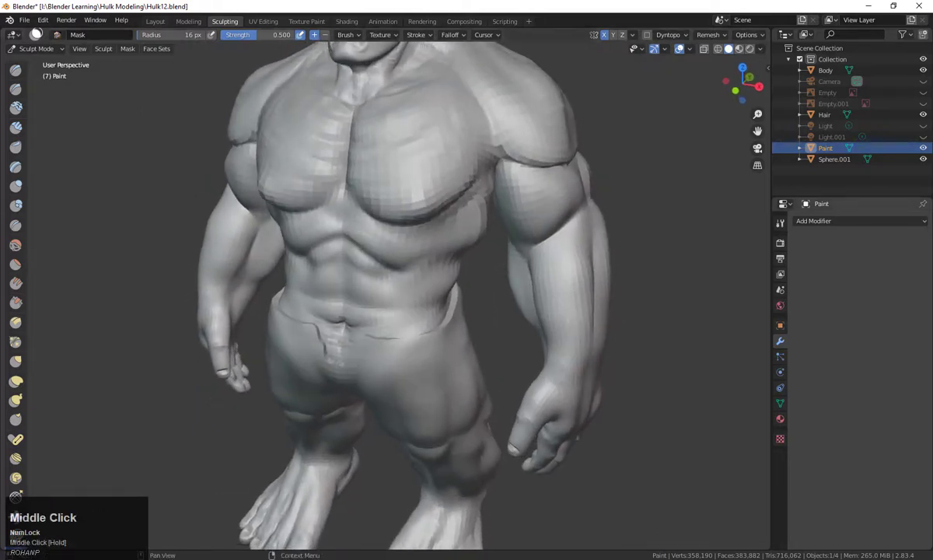
{"action": "scroll", "coordinate": [439, 302], "scroll_direction": "down", "scroll_amount": 4}
{"action": "scroll", "coordinate": [499, 315], "scroll_direction": "up", "scroll_amount": 3}
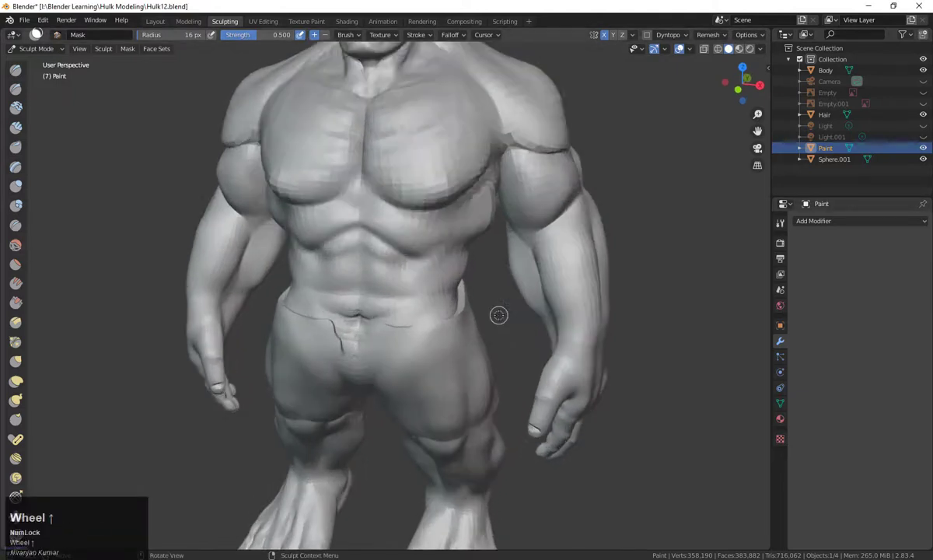
{"action": "mouse_move", "coordinate": [703, 308]}
{"action": "middle_mouse_down"}
{"action": "mouse_move", "coordinate": [644, 375]}
{"action": "mouse_move", "coordinate": [630, 319]}
{"action": "middle_mouse_up"}
{"action": "left_click", "coordinate": [15, 244]}
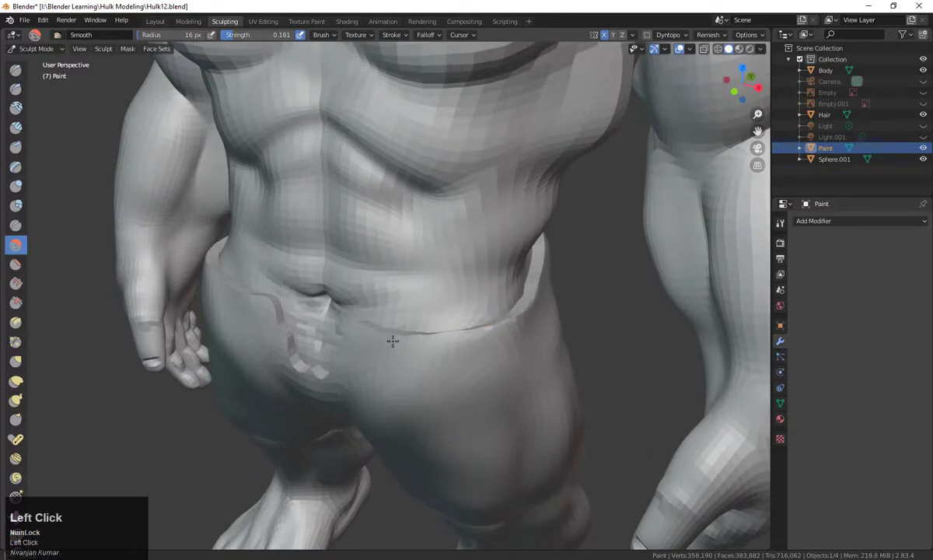
{"action": "middle_click_drag", "start_coordinate": [405, 367], "coordinate": [436, 362]}
{"action": "scroll", "coordinate": [436, 362], "scroll_direction": "up", "scroll_amount": 1}
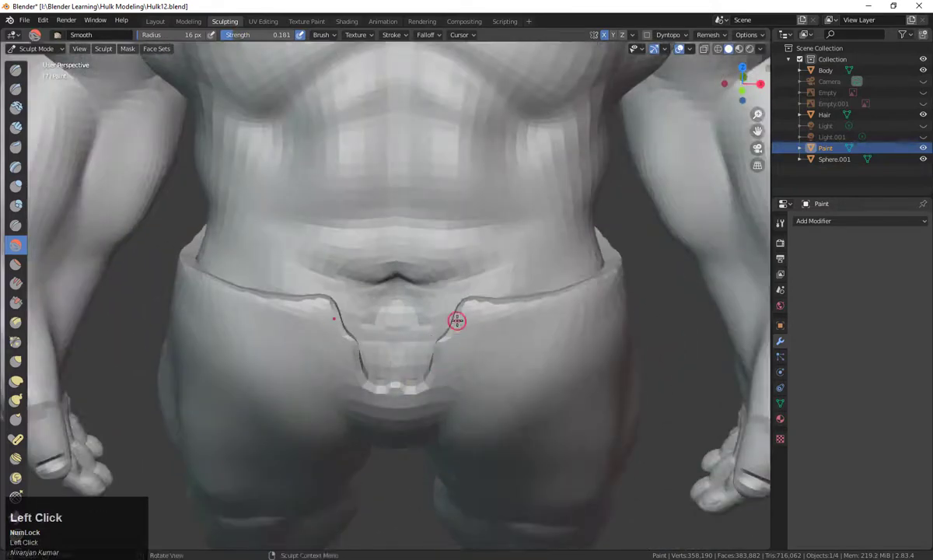
{"action": "scroll", "coordinate": [457, 321], "scroll_direction": "down", "scroll_amount": 4}
{"action": "scroll", "coordinate": [562, 444], "scroll_direction": "up", "scroll_amount": 3}
{"action": "middle_click_drag", "start_coordinate": [623, 432], "coordinate": [648, 421]}
{"action": "scroll", "coordinate": [648, 420], "scroll_direction": "down", "scroll_amount": 3}
{"action": "scroll", "coordinate": [637, 395], "scroll_direction": "up", "scroll_amount": 4}
{"action": "middle_click_drag", "start_coordinate": [592, 373], "coordinate": [192, 461]}
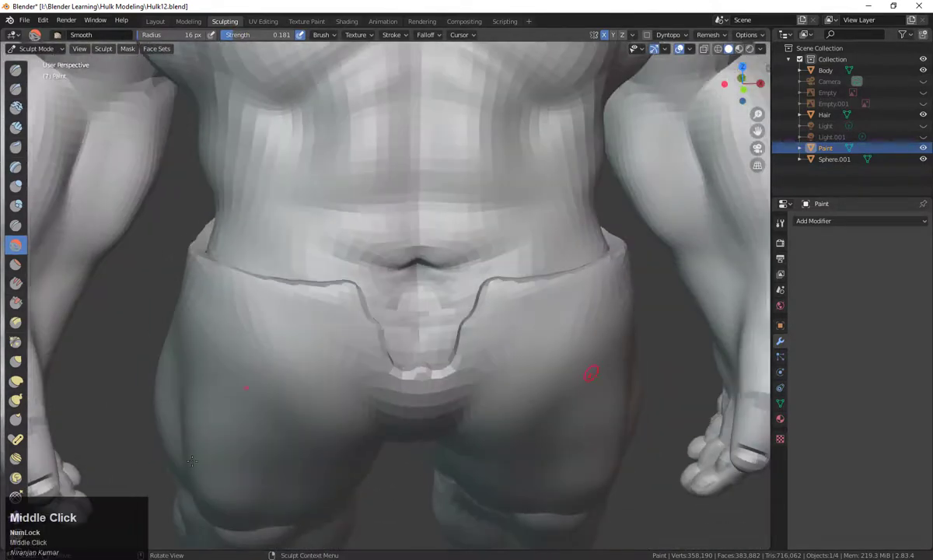
{"action": "left_click", "coordinate": [350, 306]}
{"action": "right_click", "coordinate": [350, 306]}
Step: Set the Grab brush radius to 75 px, narrow the shorts' front opening symmetrically and adjust the waistband
{"action": "left_click", "coordinate": [15, 360]}
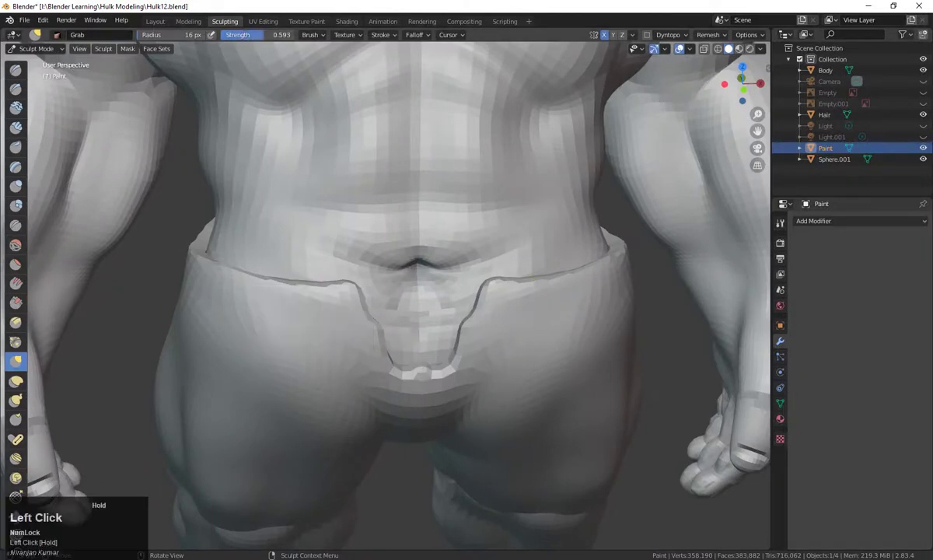
{"action": "key", "text": "f"}
{"action": "left_click", "coordinate": [392, 302]}
{"action": "mouse_move", "coordinate": [368, 298]}
{"action": "left_mouse_down"}
{"action": "mouse_move", "coordinate": [402, 298]}
{"action": "mouse_move", "coordinate": [431, 370]}
{"action": "left_mouse_up"}
{"action": "left_click_drag", "start_coordinate": [389, 320], "coordinate": [411, 319]}
{"action": "mouse_move", "coordinate": [560, 319]}
{"action": "middle_mouse_down"}
{"action": "mouse_move", "coordinate": [412, 311]}
{"action": "mouse_move", "coordinate": [358, 295]}
{"action": "middle_mouse_up"}
{"action": "mouse_move", "coordinate": [432, 253]}
{"action": "left_mouse_down"}
{"action": "mouse_move", "coordinate": [441, 232]}
{"action": "mouse_move", "coordinate": [395, 235]}
{"action": "left_mouse_up"}
Step: Pull the rear leg hems of the shorts downward with the Grab brush to lengthen them unevenly
{"action": "mouse_move", "coordinate": [416, 321]}
{"action": "middle_mouse_down"}
{"action": "mouse_move", "coordinate": [449, 325]}
{"action": "mouse_move", "coordinate": [426, 330]}
{"action": "middle_mouse_up"}
{"action": "left_click_drag", "start_coordinate": [302, 409], "coordinate": [320, 469]}
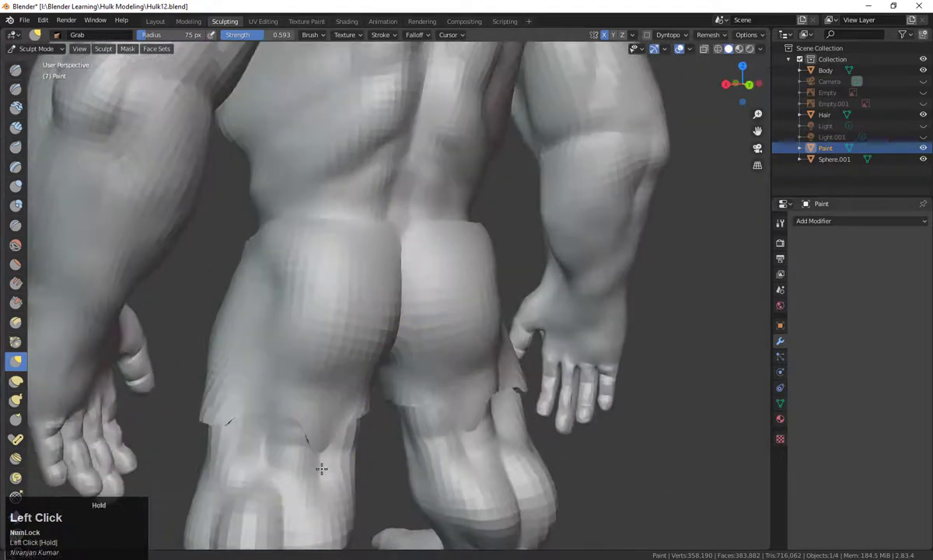
{"action": "left_click_drag", "start_coordinate": [251, 393], "coordinate": [268, 428]}
{"action": "middle_click_drag", "start_coordinate": [442, 436], "coordinate": [412, 429]}
{"action": "left_click_drag", "start_coordinate": [443, 389], "coordinate": [461, 434]}
{"action": "mouse_move", "coordinate": [495, 430]}
{"action": "middle_mouse_down"}
{"action": "mouse_move", "coordinate": [510, 444]}
{"action": "mouse_move", "coordinate": [507, 397]}
{"action": "middle_mouse_up"}
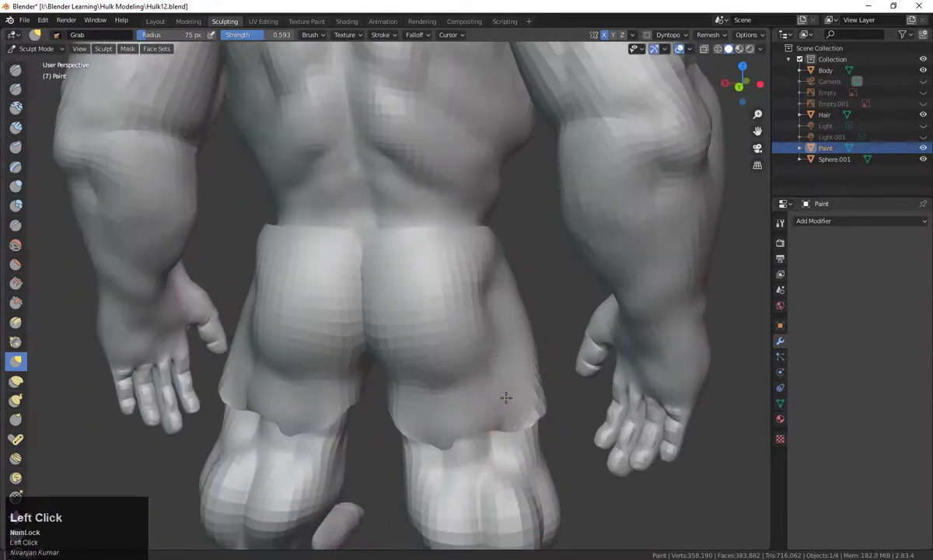
{"action": "middle_click_drag", "start_coordinate": [493, 298], "coordinate": [374, 351]}
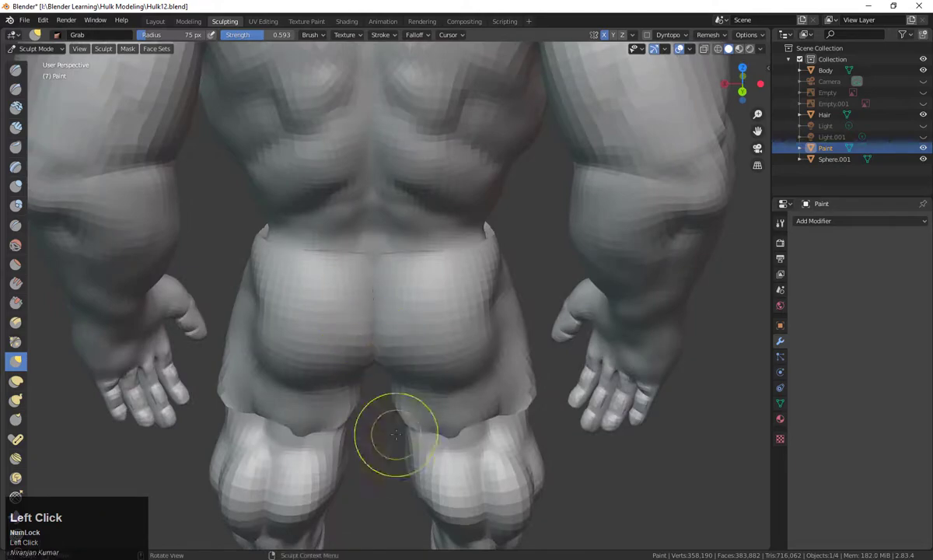
{"action": "middle_click_drag", "start_coordinate": [396, 434], "coordinate": [393, 363]}
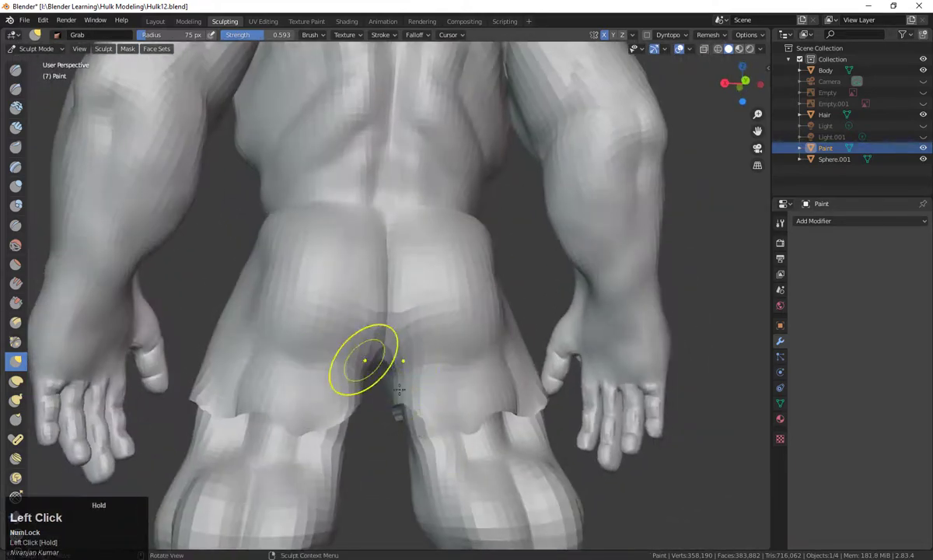
{"action": "left_click_drag", "start_coordinate": [399, 389], "coordinate": [396, 375]}
{"action": "mouse_move", "coordinate": [396, 374]}
{"action": "middle_mouse_down"}
{"action": "mouse_move", "coordinate": [427, 365]}
{"action": "mouse_move", "coordinate": [389, 412]}
{"action": "mouse_move", "coordinate": [418, 408]}
{"action": "mouse_move", "coordinate": [531, 306]}
{"action": "mouse_move", "coordinate": [518, 259]}
{"action": "mouse_move", "coordinate": [478, 291]}
{"action": "middle_mouse_up"}
{"action": "key", "text": "ctrl+z"}
Step: Reshape the shorts' inner leg hems around the thighs with the Grab brush, working from underneath
{"action": "mouse_move", "coordinate": [430, 378]}
{"action": "middle_mouse_down"}
{"action": "mouse_move", "coordinate": [507, 399]}
{"action": "mouse_move", "coordinate": [546, 369]}
{"action": "middle_mouse_up"}
{"action": "scroll", "coordinate": [546, 368], "scroll_direction": "down", "scroll_amount": 4}
{"action": "scroll", "coordinate": [537, 412], "scroll_direction": "up", "scroll_amount": 4}
{"action": "middle_click_drag", "start_coordinate": [529, 432], "coordinate": [554, 383], "text": "shift"}
{"action": "middle_click_drag", "start_coordinate": [300, 362], "coordinate": [364, 344]}
{"action": "left_click_drag", "start_coordinate": [366, 345], "coordinate": [349, 370]}
{"action": "middle_click_drag", "start_coordinate": [373, 362], "coordinate": [463, 339]}
{"action": "middle_click_drag", "start_coordinate": [447, 381], "coordinate": [517, 244]}
{"action": "left_click", "coordinate": [461, 360]}
{"action": "left_click", "coordinate": [518, 243]}
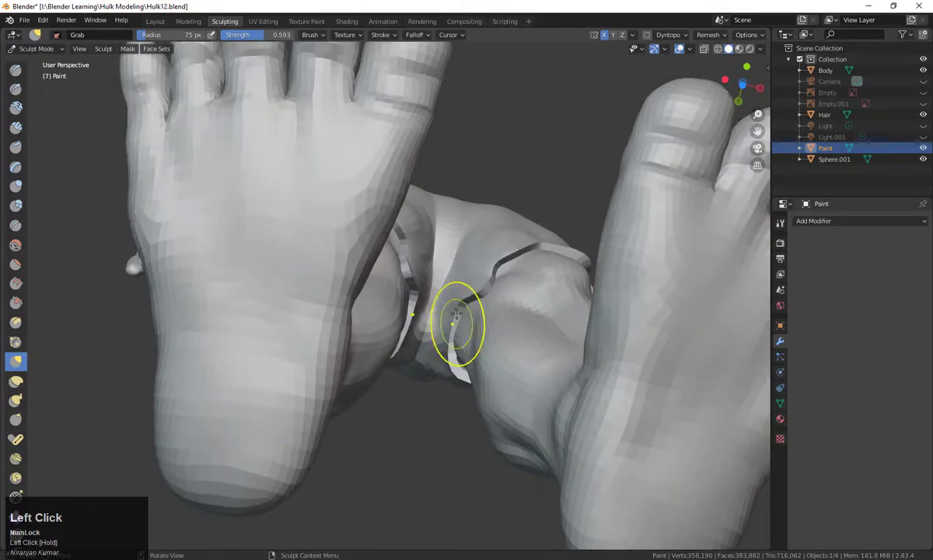
Step: Adjust the outer leg hems of the shorts with the Grab brush so they follow the thighs
{"action": "mouse_move", "coordinate": [457, 313]}
{"action": "middle_mouse_down"}
{"action": "mouse_move", "coordinate": [613, 340]}
{"action": "mouse_move", "coordinate": [255, 340]}
{"action": "mouse_move", "coordinate": [306, 298]}
{"action": "mouse_move", "coordinate": [297, 333]}
{"action": "mouse_move", "coordinate": [307, 331]}
{"action": "middle_mouse_up"}
{"action": "left_click_drag", "start_coordinate": [299, 271], "coordinate": [296, 258]}
{"action": "mouse_move", "coordinate": [319, 259]}
{"action": "middle_mouse_down"}
{"action": "mouse_move", "coordinate": [450, 309]}
{"action": "mouse_move", "coordinate": [263, 196]}
{"action": "middle_mouse_up"}
{"action": "left_click_drag", "start_coordinate": [263, 196], "coordinate": [265, 197]}
{"action": "middle_click_drag", "start_coordinate": [264, 197], "coordinate": [576, 199]}
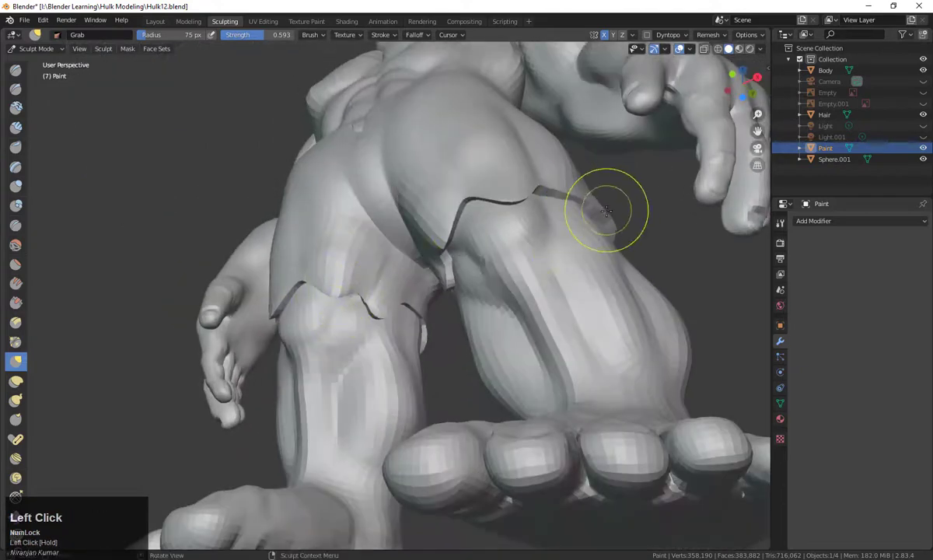
{"action": "middle_click_drag", "start_coordinate": [539, 254], "coordinate": [536, 180]}
{"action": "left_click_drag", "start_coordinate": [536, 181], "coordinate": [533, 174]}
{"action": "middle_click_drag", "start_coordinate": [533, 173], "coordinate": [543, 223]}
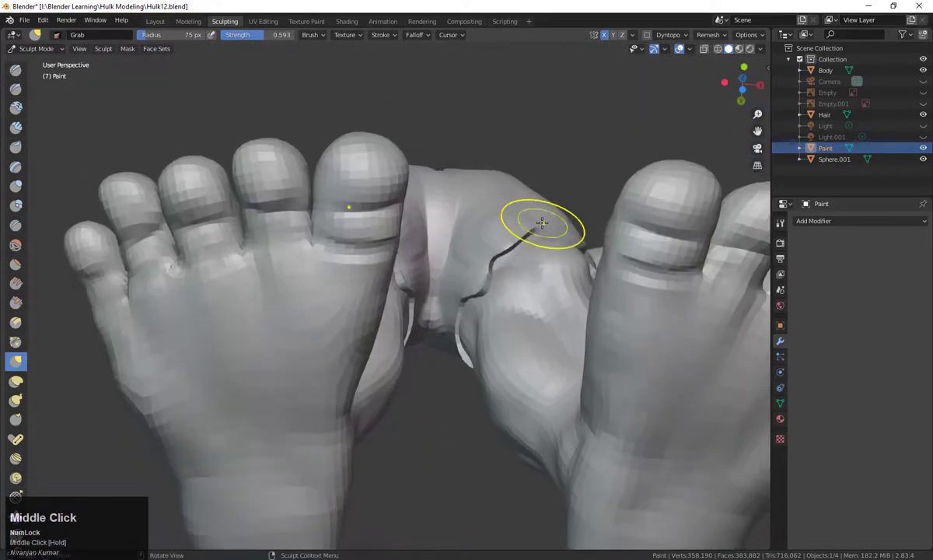
Step: Pull the shorts' front hems above the knees into shape with the Grab brush
{"action": "middle_click_drag", "start_coordinate": [532, 330], "coordinate": [518, 412]}
{"action": "scroll", "coordinate": [512, 353], "scroll_direction": "up", "scroll_amount": 2}
{"action": "middle_click_drag", "start_coordinate": [513, 352], "coordinate": [580, 352]}
{"action": "left_click_drag", "start_coordinate": [431, 358], "coordinate": [436, 352]}
{"action": "middle_click_drag", "start_coordinate": [572, 343], "coordinate": [504, 337]}
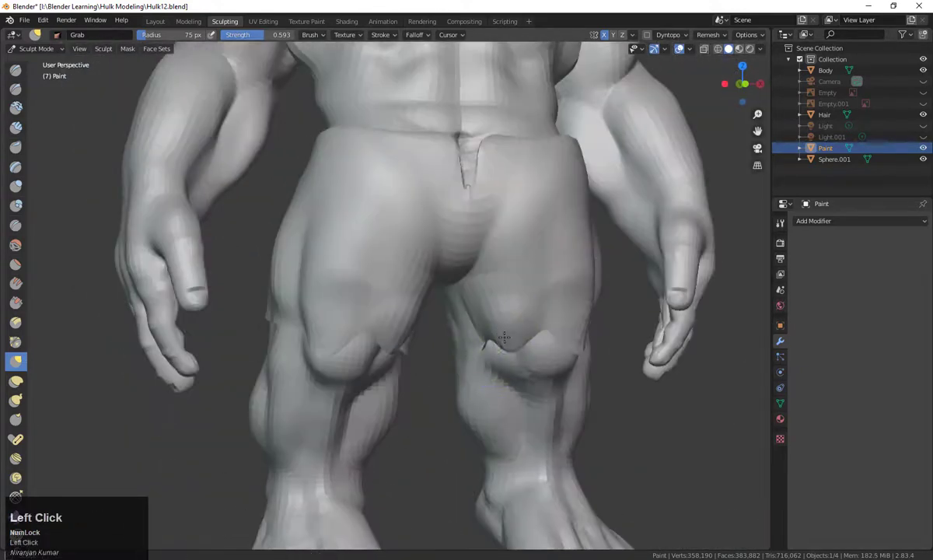
{"action": "middle_click_drag", "start_coordinate": [513, 379], "coordinate": [497, 365]}
Step: Turn off X-axis symmetry, and pull and smooth the front leg hem into an asymmetrical ragged edge
{"action": "left_click", "coordinate": [604, 35]}
{"action": "scroll", "coordinate": [537, 306], "scroll_direction": "down", "scroll_amount": 2}
{"action": "middle_click_drag", "start_coordinate": [537, 307], "coordinate": [509, 311]}
{"action": "left_click_drag", "start_coordinate": [483, 342], "coordinate": [480, 352]}
{"action": "middle_click_drag", "start_coordinate": [481, 366], "coordinate": [512, 322]}
{"action": "scroll", "coordinate": [534, 320], "scroll_direction": "up", "scroll_amount": 2}
{"action": "left_click", "coordinate": [13, 245]}
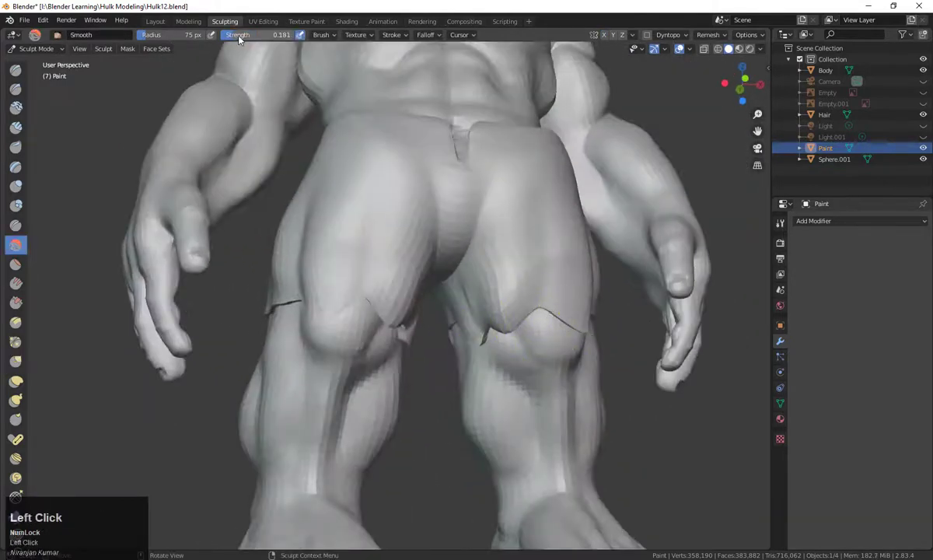
{"action": "mouse_move", "coordinate": [527, 309]}
{"action": "middle_mouse_down"}
{"action": "mouse_move", "coordinate": [537, 235]}
{"action": "mouse_move", "coordinate": [458, 267]}
{"action": "mouse_move", "coordinate": [417, 254]}
{"action": "mouse_move", "coordinate": [356, 299]}
{"action": "mouse_move", "coordinate": [305, 368]}
{"action": "mouse_move", "coordinate": [383, 357]}
{"action": "middle_mouse_up"}
Step: Pull the rear hems of the two legs into different ragged shapes with the Grab brush
{"action": "left_click", "coordinate": [15, 361]}
{"action": "middle_click_drag", "start_coordinate": [369, 391], "coordinate": [464, 327]}
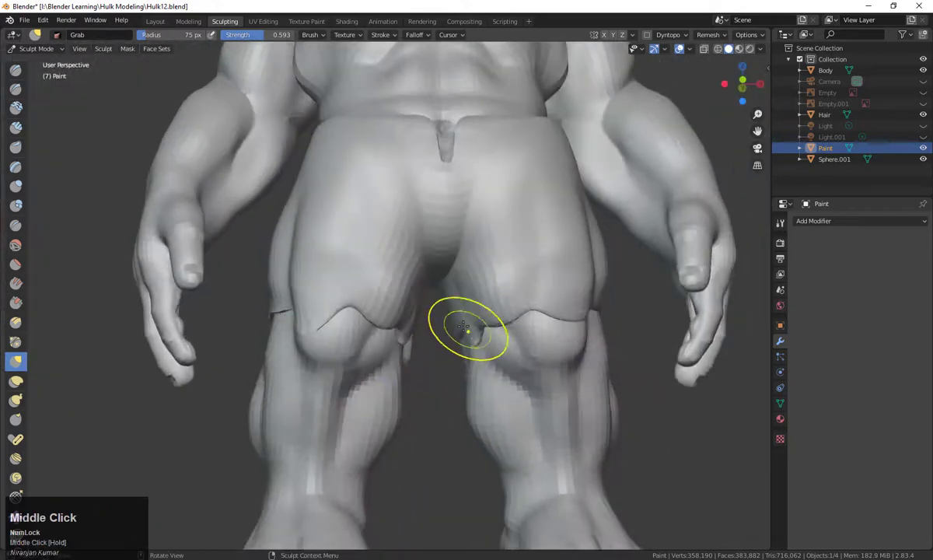
{"action": "middle_click_drag", "start_coordinate": [490, 366], "coordinate": [446, 195]}
{"action": "mouse_move", "coordinate": [459, 230]}
{"action": "middle_mouse_down"}
{"action": "mouse_move", "coordinate": [517, 303]}
{"action": "mouse_move", "coordinate": [398, 317]}
{"action": "mouse_move", "coordinate": [435, 217]}
{"action": "middle_mouse_up"}
{"action": "mouse_move", "coordinate": [350, 255]}
{"action": "middle_mouse_down"}
{"action": "mouse_move", "coordinate": [396, 374]}
{"action": "mouse_move", "coordinate": [476, 329]}
{"action": "mouse_move", "coordinate": [512, 392]}
{"action": "middle_mouse_up"}
{"action": "left_click_drag", "start_coordinate": [423, 353], "coordinate": [432, 375]}
{"action": "middle_click_drag", "start_coordinate": [459, 413], "coordinate": [449, 408]}
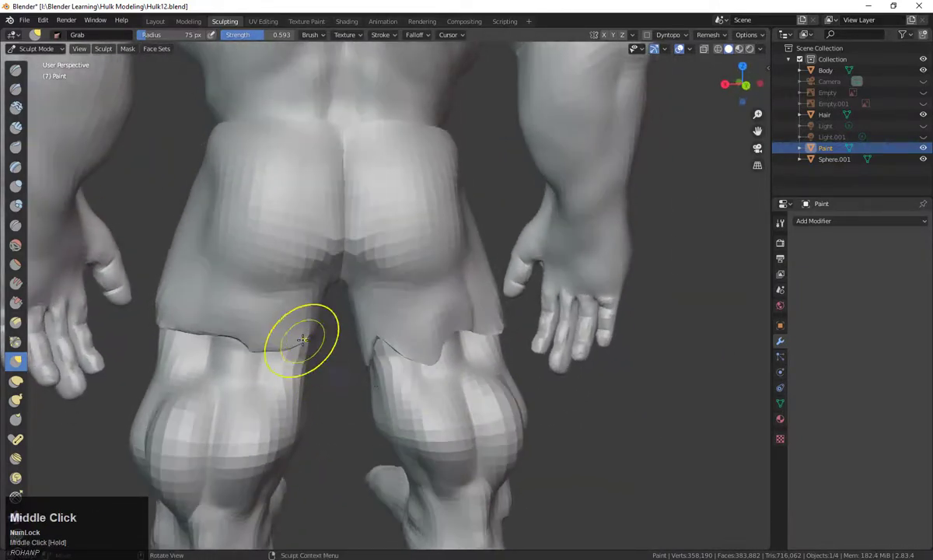
{"action": "mouse_move", "coordinate": [302, 340]}
{"action": "left_mouse_down"}
{"action": "mouse_move", "coordinate": [295, 358]}
{"action": "mouse_move", "coordinate": [250, 376]}
{"action": "left_mouse_up"}
Step: Enable Dyntopo for the shorts with Constant Detail and a resolution of 150
{"action": "mouse_move", "coordinate": [250, 375]}
{"action": "middle_mouse_down"}
{"action": "mouse_move", "coordinate": [527, 411]}
{"action": "mouse_move", "coordinate": [308, 427]}
{"action": "mouse_move", "coordinate": [458, 525]}
{"action": "middle_mouse_up"}
{"action": "scroll", "coordinate": [684, 389], "scroll_direction": "down", "scroll_amount": 3}
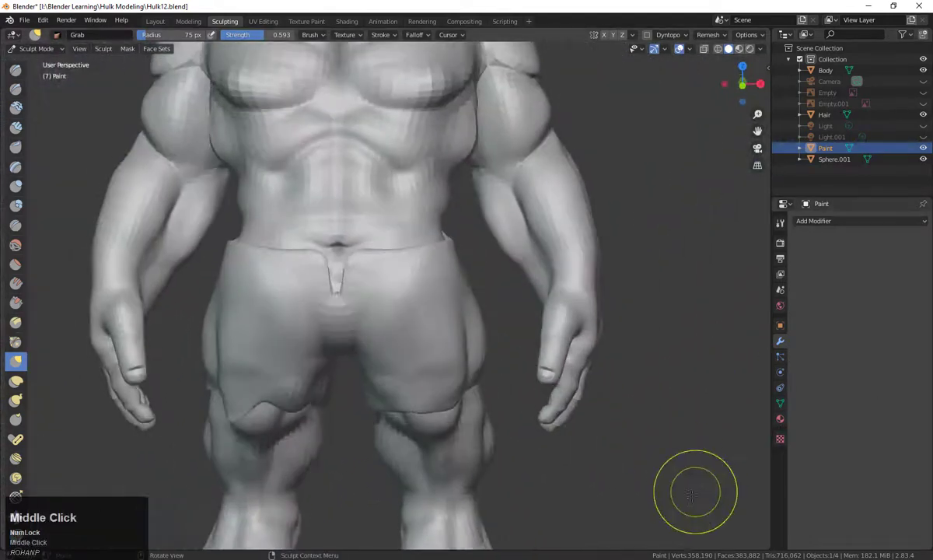
{"action": "middle_click_drag", "start_coordinate": [694, 491], "coordinate": [675, 408], "text": "shift"}
{"action": "left_click", "coordinate": [780, 225]}
{"action": "scroll", "coordinate": [830, 388], "scroll_direction": "down", "scroll_amount": 4}
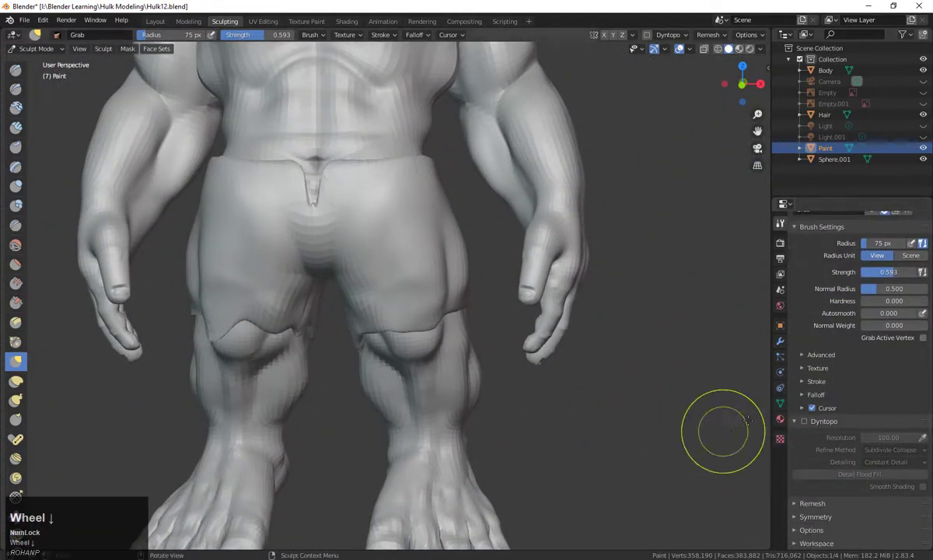
{"action": "left_click", "coordinate": [804, 421]}
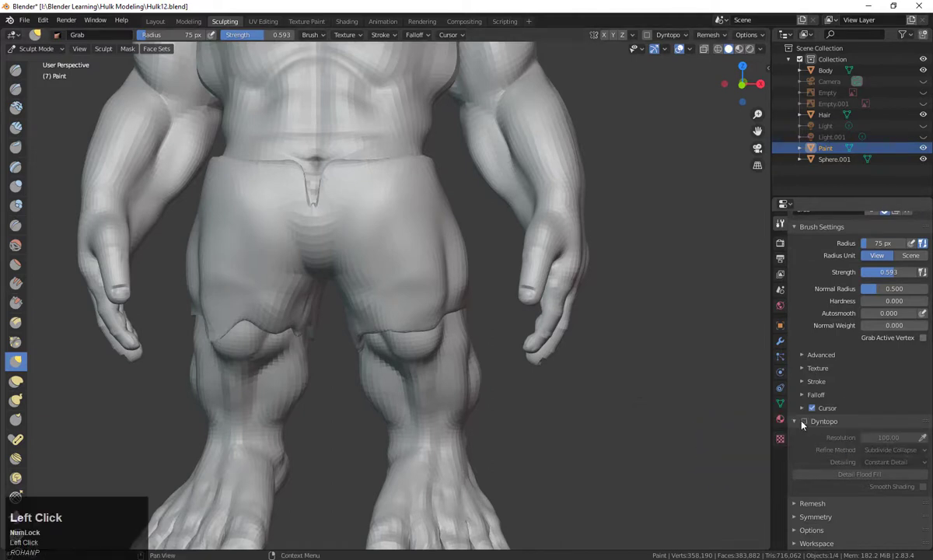
{"action": "left_click", "coordinate": [805, 421]}
{"action": "left_click", "coordinate": [679, 447]}
{"action": "left_click", "coordinate": [887, 462]}
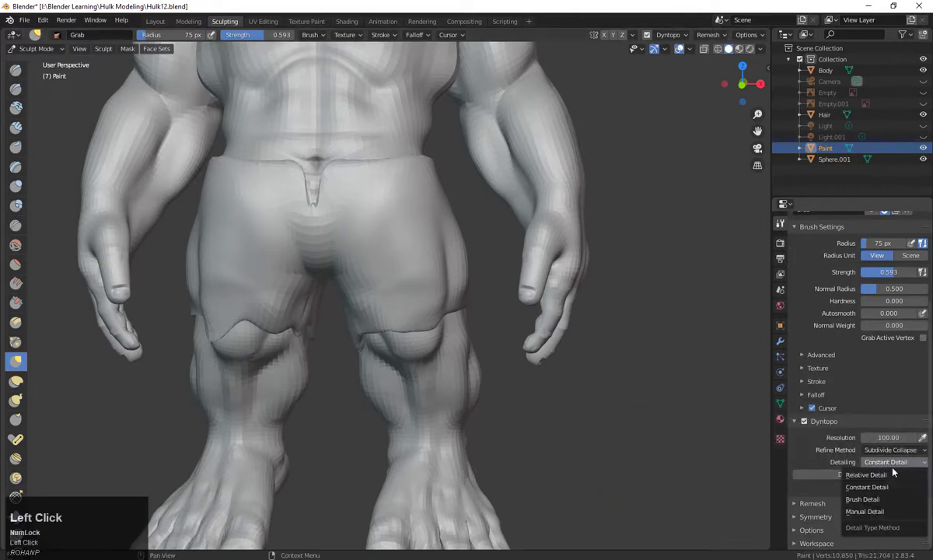
{"action": "left_click", "coordinate": [892, 457]}
{"action": "type", "text": "150"}
{"action": "key", "text": "Return"}
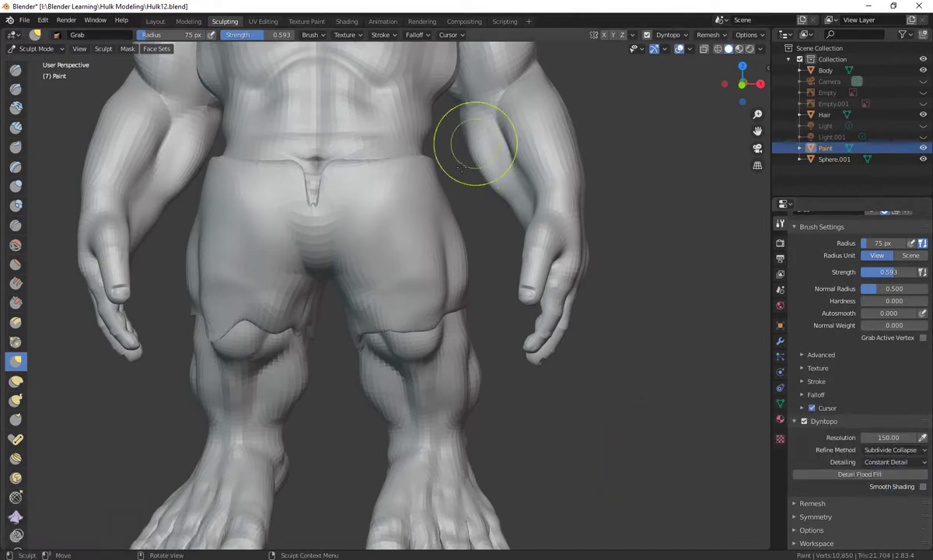
Step: Pull the edge of the shorts' front opening below the navel with the Grab brush
{"action": "scroll", "coordinate": [435, 187], "scroll_direction": "up", "scroll_amount": 5}
{"action": "middle_click_drag", "start_coordinate": [436, 233], "coordinate": [529, 373]}
{"action": "middle_click_drag", "start_coordinate": [529, 373], "coordinate": [498, 408], "text": "shift"}
{"action": "left_click_drag", "start_coordinate": [499, 409], "coordinate": [505, 342]}
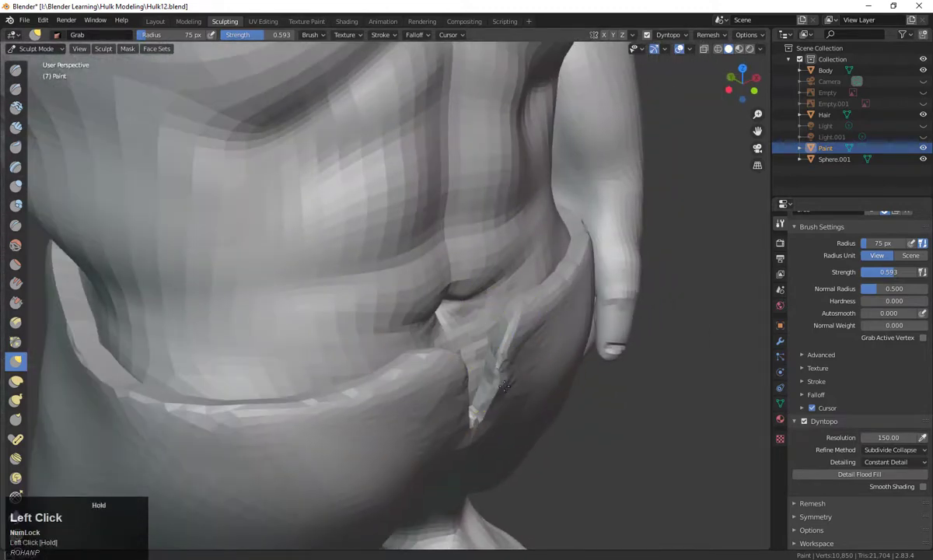
{"action": "middle_click_drag", "start_coordinate": [542, 545], "coordinate": [496, 455]}
{"action": "left_click_drag", "start_coordinate": [465, 451], "coordinate": [455, 461]}
Step: Reshape and smooth both edges of the front fly opening to narrow the gap
{"action": "middle_click_drag", "start_coordinate": [455, 460], "coordinate": [167, 459]}
{"action": "mouse_move", "coordinate": [160, 437]}
{"action": "left_mouse_down"}
{"action": "mouse_move", "coordinate": [181, 450]}
{"action": "mouse_move", "coordinate": [170, 428]}
{"action": "left_mouse_up"}
{"action": "middle_click_drag", "start_coordinate": [169, 428], "coordinate": [172, 400]}
{"action": "left_click_drag", "start_coordinate": [173, 400], "coordinate": [186, 423]}
{"action": "middle_click_drag", "start_coordinate": [187, 424], "coordinate": [252, 416]}
{"action": "left_click_drag", "start_coordinate": [251, 416], "coordinate": [280, 397]}
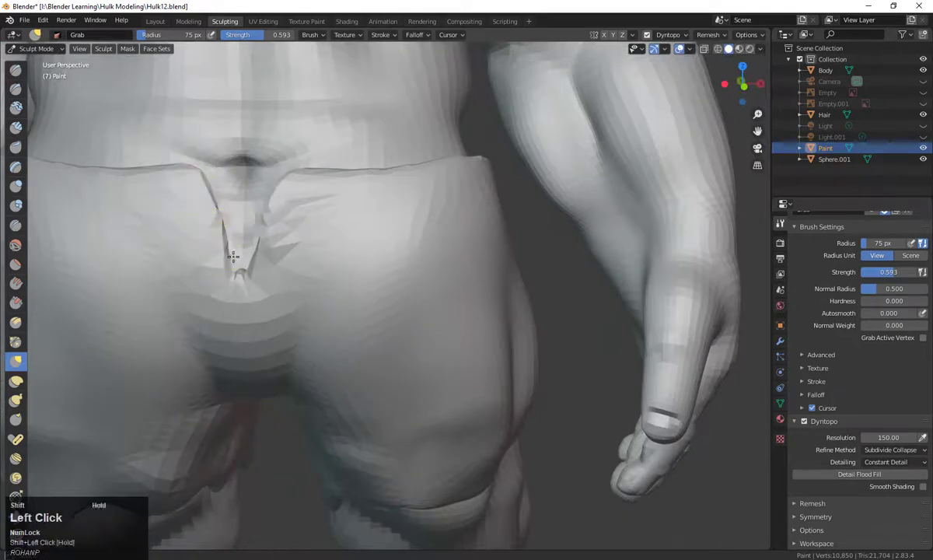
{"action": "mouse_move", "coordinate": [280, 396]}
{"action": "middle_mouse_down"}
{"action": "mouse_move", "coordinate": [323, 389]}
{"action": "mouse_move", "coordinate": [410, 294]}
{"action": "middle_mouse_up"}
{"action": "mouse_move", "coordinate": [410, 294]}
{"action": "left_mouse_down"}
{"action": "mouse_move", "coordinate": [395, 253]}
{"action": "mouse_move", "coordinate": [346, 319]}
{"action": "mouse_move", "coordinate": [388, 257]}
{"action": "mouse_move", "coordinate": [365, 234]}
{"action": "mouse_move", "coordinate": [408, 322]}
{"action": "left_mouse_up"}
Step: Hide the Body object and start masking one fly flap from inside the shorts with the Mask brush
{"action": "scroll", "coordinate": [16, 342], "scroll_direction": "down", "scroll_amount": 3}
{"action": "left_click", "coordinate": [17, 350]}
{"action": "middle_click_drag", "start_coordinate": [408, 322], "coordinate": [498, 374]}
{"action": "scroll", "coordinate": [528, 441], "scroll_direction": "down", "scroll_amount": 5}
{"action": "left_click", "coordinate": [923, 70]}
{"action": "middle_click_drag", "start_coordinate": [338, 326], "coordinate": [459, 436]}
{"action": "scroll", "coordinate": [459, 315], "scroll_direction": "up", "scroll_amount": 4}
{"action": "middle_click_drag", "start_coordinate": [459, 314], "coordinate": [389, 309]}
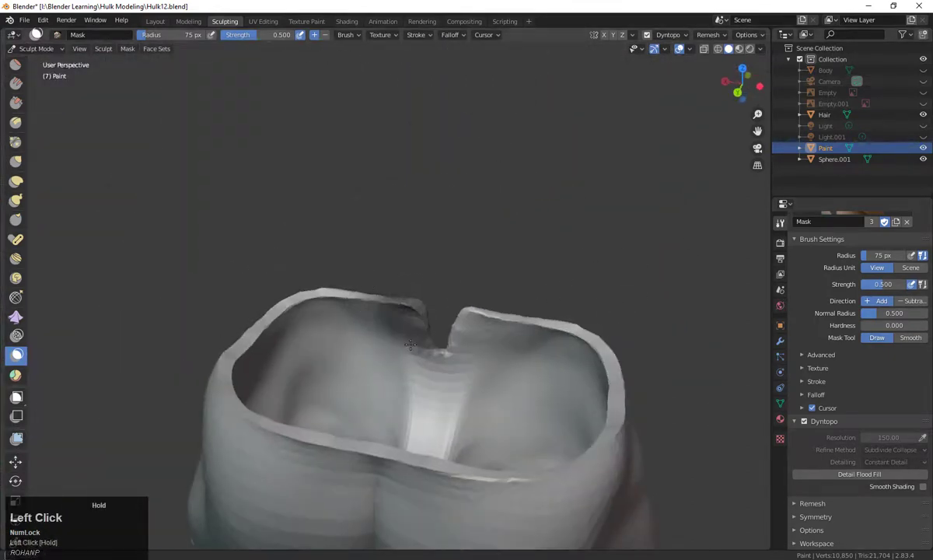
{"action": "left_click_drag", "start_coordinate": [393, 319], "coordinate": [395, 302]}
Step: Extend the mask over the outer face and waist rim of the same fly flap
{"action": "scroll", "coordinate": [404, 287], "scroll_direction": "down", "scroll_amount": 4}
{"action": "middle_click_drag", "start_coordinate": [536, 273], "coordinate": [375, 244]}
{"action": "scroll", "coordinate": [374, 243], "scroll_direction": "up", "scroll_amount": 4}
{"action": "middle_click_drag", "start_coordinate": [634, 381], "coordinate": [615, 346]}
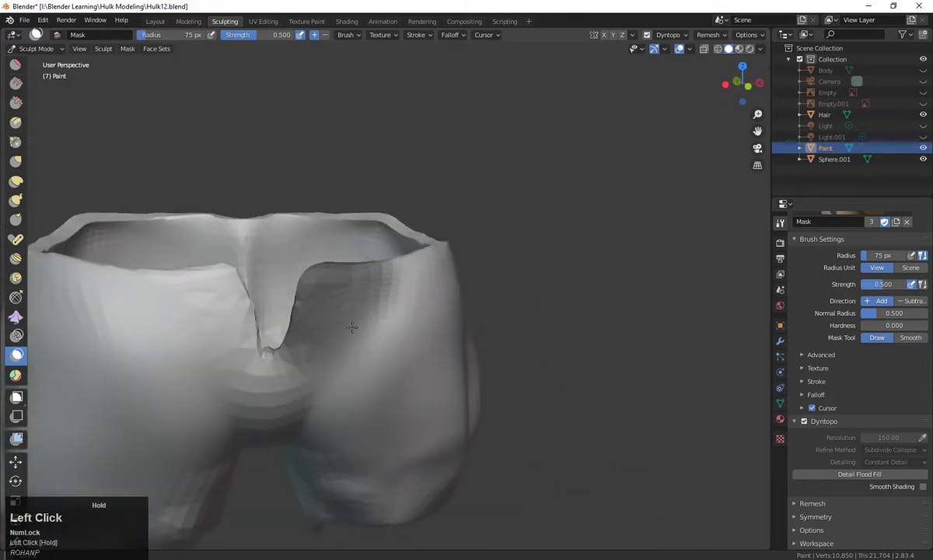
{"action": "left_click_drag", "start_coordinate": [353, 328], "coordinate": [349, 315]}
{"action": "mouse_move", "coordinate": [354, 311]}
{"action": "middle_mouse_down"}
{"action": "mouse_move", "coordinate": [359, 377]}
{"action": "mouse_move", "coordinate": [350, 397]}
{"action": "middle_mouse_up"}
{"action": "left_click_drag", "start_coordinate": [342, 261], "coordinate": [395, 275]}
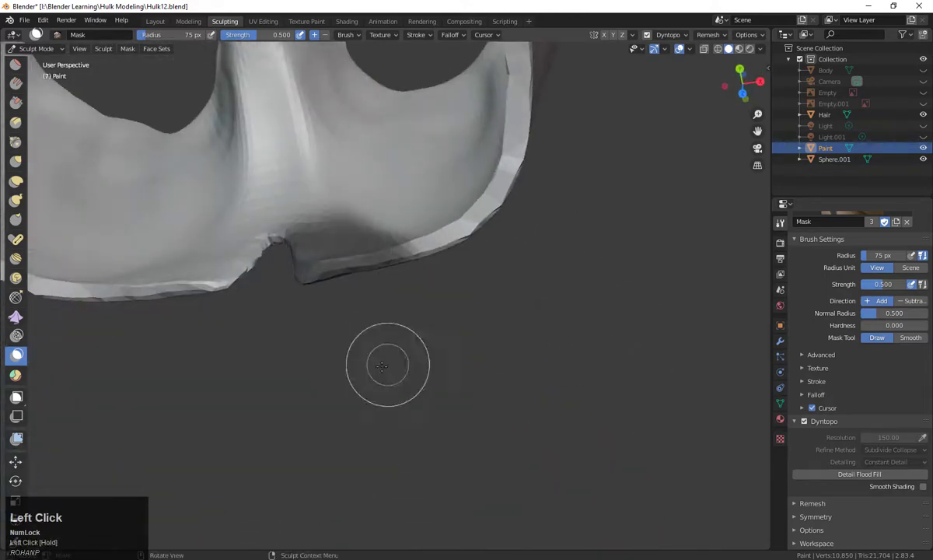
{"action": "middle_click_drag", "start_coordinate": [382, 367], "coordinate": [483, 275]}
{"action": "scroll", "coordinate": [620, 413], "scroll_direction": "down", "scroll_amount": 2}
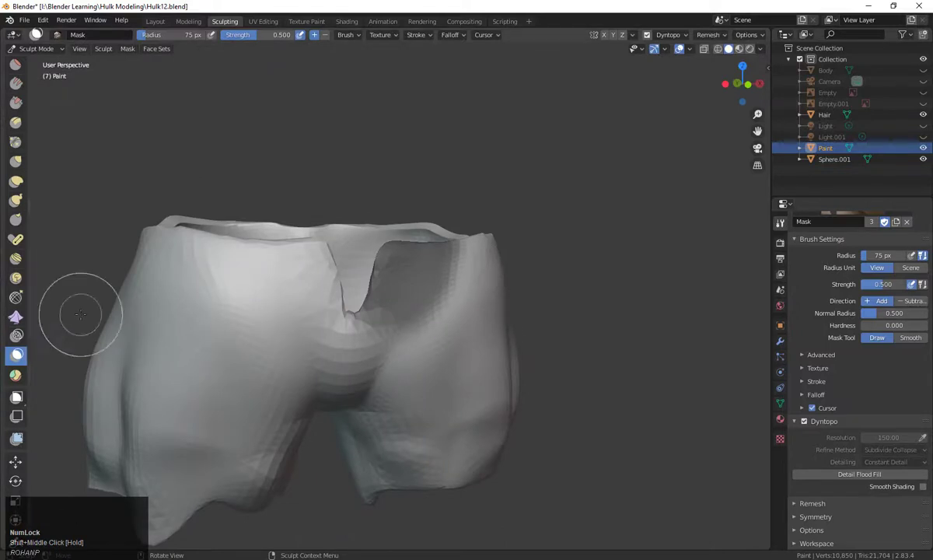
Step: Drag the unmasked fly flap across to the masked one with the Grab brush to close the gap
{"action": "left_click", "coordinate": [16, 161]}
{"action": "mouse_move", "coordinate": [364, 247]}
{"action": "middle_mouse_down"}
{"action": "mouse_move", "coordinate": [286, 302]}
{"action": "mouse_move", "coordinate": [419, 267]}
{"action": "middle_mouse_up"}
{"action": "left_click", "coordinate": [285, 301]}
{"action": "mouse_move", "coordinate": [417, 263]}
{"action": "left_mouse_down"}
{"action": "mouse_move", "coordinate": [423, 223]}
{"action": "mouse_move", "coordinate": [426, 260]}
{"action": "left_mouse_up"}
{"action": "mouse_move", "coordinate": [427, 261]}
{"action": "middle_mouse_down"}
{"action": "mouse_move", "coordinate": [350, 337]}
{"action": "mouse_move", "coordinate": [351, 327]}
{"action": "mouse_move", "coordinate": [402, 354]}
{"action": "mouse_move", "coordinate": [323, 375]}
{"action": "mouse_move", "coordinate": [47, 206]}
{"action": "middle_mouse_up"}
{"action": "left_click", "coordinate": [364, 307]}
Step: Build up and smooth the inner face of the unmasked fly flap with the Blob brush
{"action": "scroll", "coordinate": [402, 354], "scroll_direction": "up", "scroll_amount": 3}
{"action": "scroll", "coordinate": [17, 208], "scroll_direction": "up", "scroll_amount": 8}
{"action": "left_click", "coordinate": [15, 205]}
{"action": "middle_click_drag", "start_coordinate": [344, 343], "coordinate": [281, 242]}
{"action": "mouse_move", "coordinate": [282, 242]}
{"action": "left_mouse_down"}
{"action": "mouse_move", "coordinate": [317, 261]}
{"action": "mouse_move", "coordinate": [313, 225]}
{"action": "left_mouse_up"}
{"action": "scroll", "coordinate": [322, 365], "scroll_direction": "down", "scroll_amount": 2}
{"action": "mouse_move", "coordinate": [312, 225]}
{"action": "middle_mouse_down"}
{"action": "mouse_move", "coordinate": [322, 365]}
{"action": "mouse_move", "coordinate": [308, 293]}
{"action": "middle_mouse_up"}
{"action": "scroll", "coordinate": [272, 342], "scroll_direction": "up", "scroll_amount": 2}
{"action": "middle_click_drag", "start_coordinate": [272, 342], "coordinate": [444, 298], "text": "shift"}
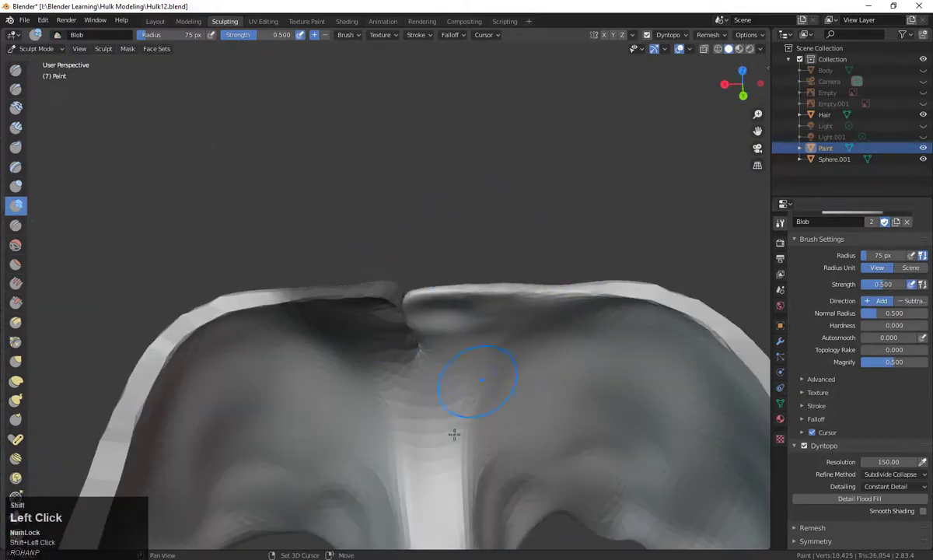
{"action": "mouse_move", "coordinate": [465, 465]}
{"action": "middle_mouse_down"}
{"action": "mouse_move", "coordinate": [502, 385]}
{"action": "mouse_move", "coordinate": [469, 350]}
{"action": "middle_mouse_up"}
{"action": "left_click_drag", "start_coordinate": [447, 344], "coordinate": [465, 372]}
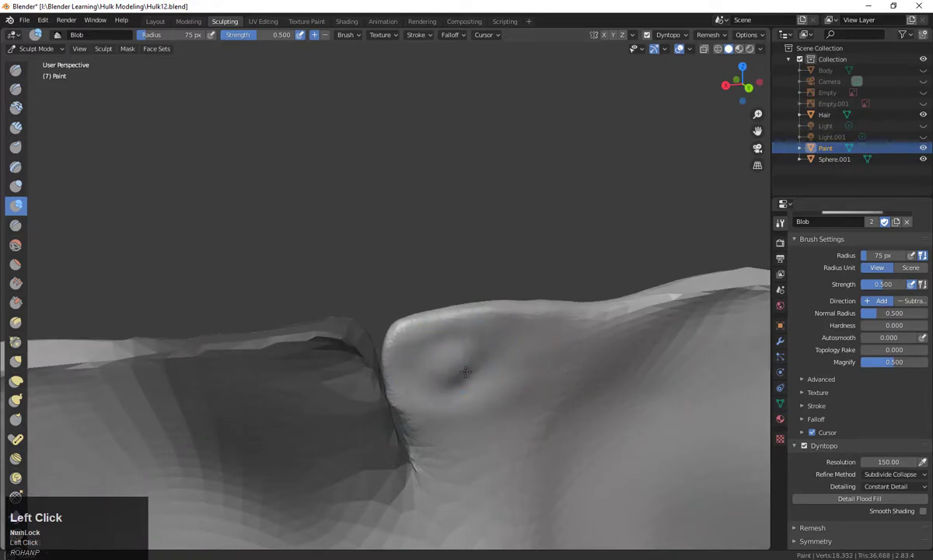
Step: Flatten the waistband's top rim along the front and side with the Flatten/Contrast brush
{"action": "mouse_move", "coordinate": [405, 431]}
{"action": "middle_mouse_down"}
{"action": "mouse_move", "coordinate": [467, 436]}
{"action": "mouse_move", "coordinate": [514, 459]}
{"action": "mouse_move", "coordinate": [505, 453]}
{"action": "mouse_move", "coordinate": [585, 448]}
{"action": "mouse_move", "coordinate": [551, 201]}
{"action": "middle_mouse_up"}
{"action": "key", "text": "shift+t"}
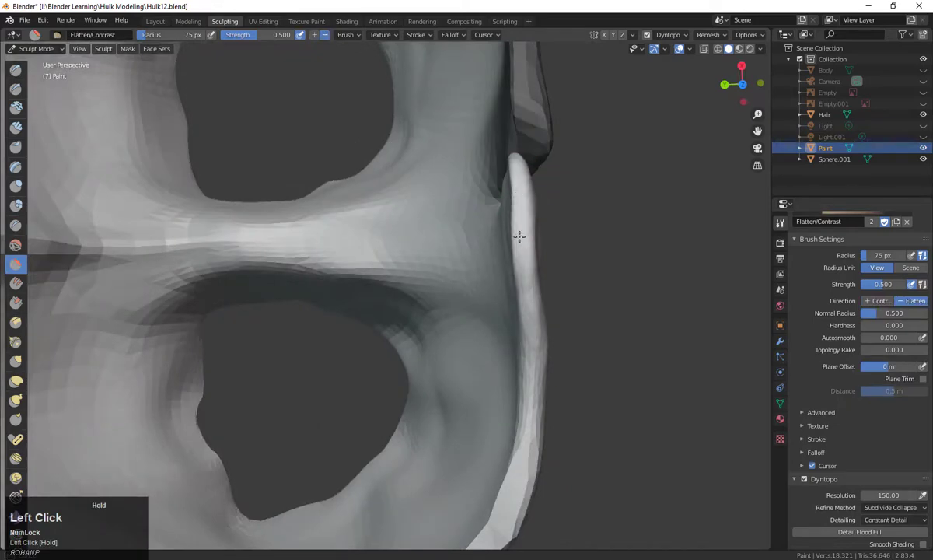
{"action": "middle_click_drag", "start_coordinate": [528, 430], "coordinate": [333, 376]}
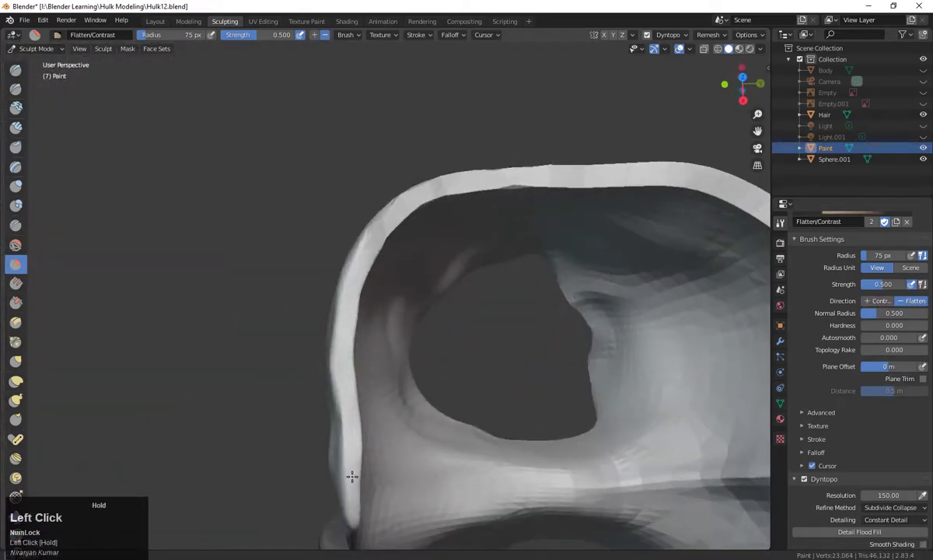
{"action": "middle_click_drag", "start_coordinate": [352, 476], "coordinate": [283, 410]}
{"action": "mouse_move", "coordinate": [402, 286]}
{"action": "left_mouse_down"}
{"action": "mouse_move", "coordinate": [662, 178]}
{"action": "mouse_move", "coordinate": [704, 198]}
{"action": "left_mouse_up"}
{"action": "scroll", "coordinate": [661, 350], "scroll_direction": "down", "scroll_amount": 2}
Step: Flatten the remaining waistband rim around the back and opposite side of the shorts
{"action": "middle_click_drag", "start_coordinate": [660, 350], "coordinate": [346, 365], "text": "shift"}
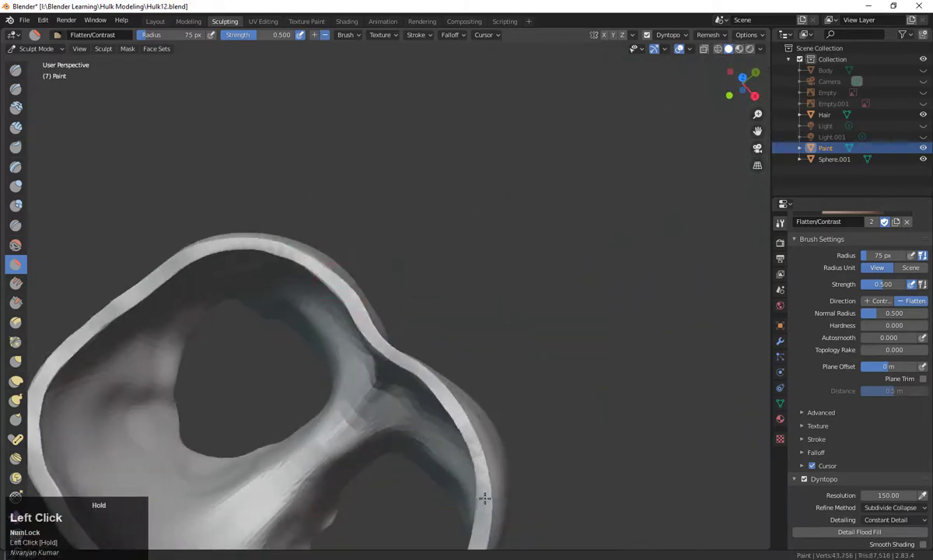
{"action": "middle_click_drag", "start_coordinate": [484, 499], "coordinate": [475, 218]}
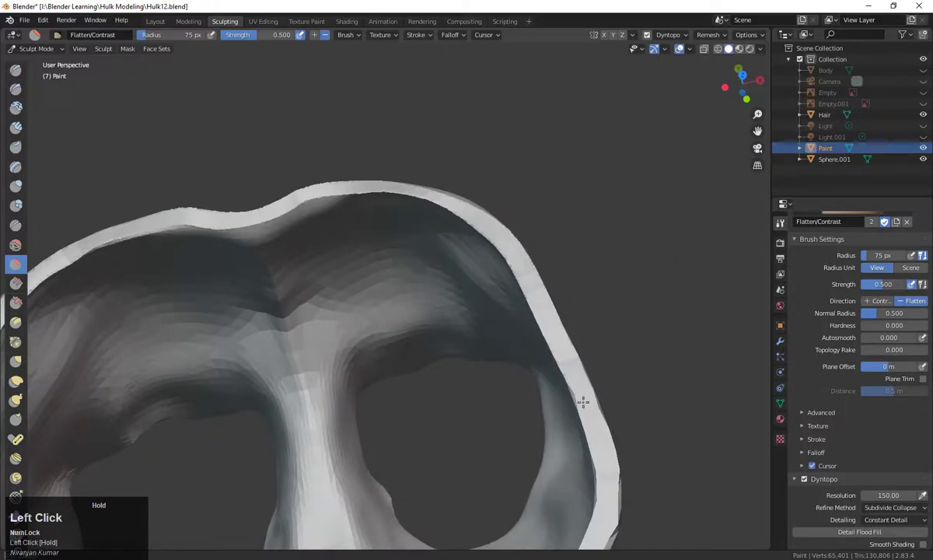
{"action": "left_click_drag", "start_coordinate": [583, 402], "coordinate": [582, 424]}
{"action": "middle_click_drag", "start_coordinate": [582, 424], "coordinate": [549, 318]}
{"action": "left_click_drag", "start_coordinate": [489, 432], "coordinate": [536, 401]}
{"action": "mouse_move", "coordinate": [684, 436]}
{"action": "middle_mouse_down"}
{"action": "mouse_move", "coordinate": [693, 371]}
{"action": "mouse_move", "coordinate": [630, 348]}
{"action": "mouse_move", "coordinate": [654, 365]}
{"action": "mouse_move", "coordinate": [669, 342]}
{"action": "middle_mouse_up"}
{"action": "scroll", "coordinate": [630, 347], "scroll_direction": "up", "scroll_amount": 2}
{"action": "middle_click_drag", "start_coordinate": [669, 342], "coordinate": [686, 378], "text": "shift"}
{"action": "scroll", "coordinate": [671, 329], "scroll_direction": "down", "scroll_amount": 2}
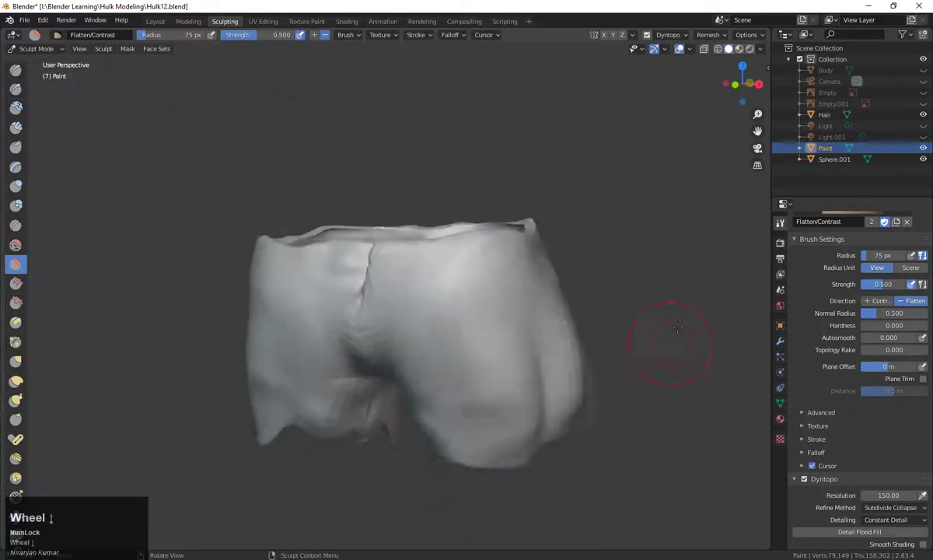
Step: Enable smooth shading for the shorts mesh in the Dyntopo settings
{"action": "middle_click_drag", "start_coordinate": [671, 329], "coordinate": [675, 353]}
{"action": "scroll", "coordinate": [435, 249], "scroll_direction": "down", "scroll_amount": 1}
{"action": "scroll", "coordinate": [871, 459], "scroll_direction": "down", "scroll_amount": 3}
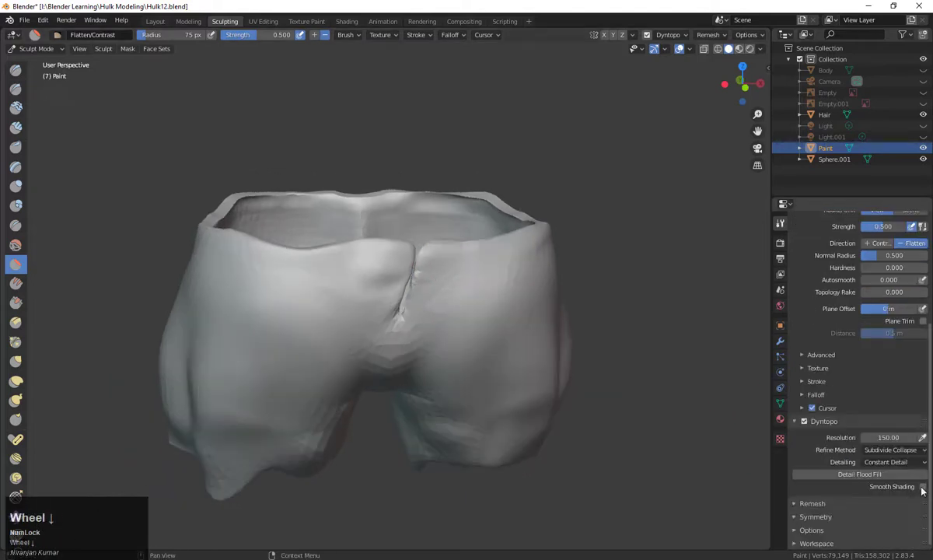
{"action": "left_click", "coordinate": [923, 487]}
Step: Paint a mask over the outer face of the character's left fly flap with the Mask brush at 75 px radius
{"action": "middle_click_drag", "start_coordinate": [739, 452], "coordinate": [725, 408]}
{"action": "scroll", "coordinate": [700, 373], "scroll_direction": "down", "scroll_amount": 1}
{"action": "mouse_move", "coordinate": [684, 354]}
{"action": "middle_mouse_down"}
{"action": "mouse_move", "coordinate": [661, 348]}
{"action": "mouse_move", "coordinate": [657, 381]}
{"action": "middle_mouse_up"}
{"action": "scroll", "coordinate": [661, 378], "scroll_direction": "up", "scroll_amount": 3}
{"action": "mouse_move", "coordinate": [661, 373]}
{"action": "middle_mouse_down", "text": "shift"}
{"action": "mouse_move", "coordinate": [671, 385]}
{"action": "mouse_move", "coordinate": [660, 354]}
{"action": "middle_mouse_up", "text": "shift"}
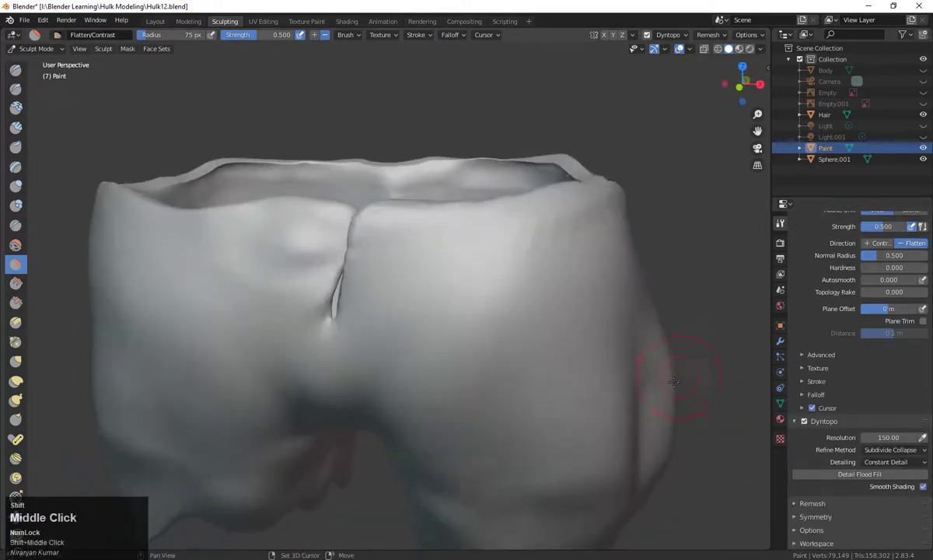
{"action": "scroll", "coordinate": [696, 393], "scroll_direction": "up", "scroll_amount": 1}
{"action": "scroll", "coordinate": [700, 395], "scroll_direction": "up", "scroll_amount": 2}
{"action": "mouse_move", "coordinate": [661, 394]}
{"action": "middle_mouse_down"}
{"action": "mouse_move", "coordinate": [679, 396]}
{"action": "mouse_move", "coordinate": [580, 280]}
{"action": "middle_mouse_up"}
{"action": "scroll", "coordinate": [15, 365], "scroll_direction": "down", "scroll_amount": 5}
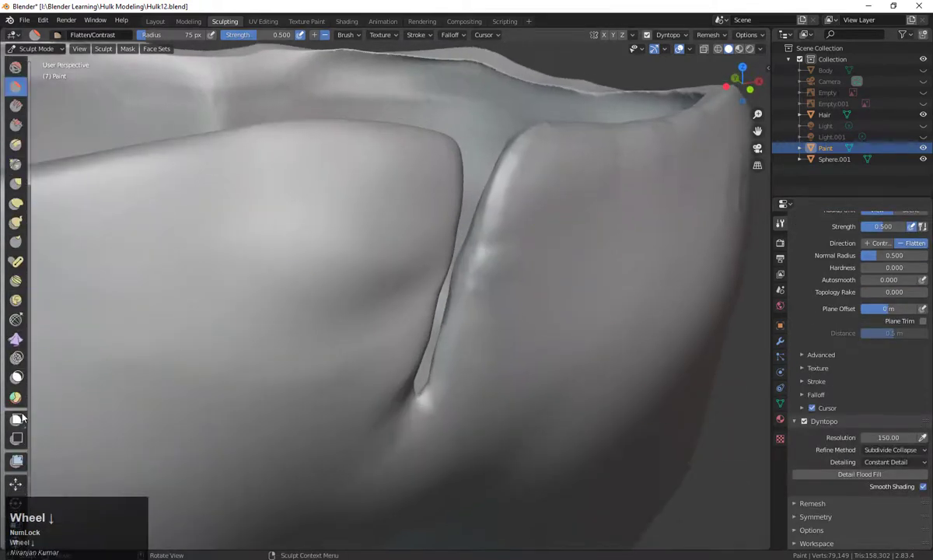
{"action": "left_click", "coordinate": [16, 377]}
{"action": "mouse_move", "coordinate": [462, 376]}
{"action": "left_mouse_down"}
{"action": "mouse_move", "coordinate": [486, 178]}
{"action": "mouse_move", "coordinate": [537, 256]}
{"action": "mouse_move", "coordinate": [568, 140]}
{"action": "left_mouse_up"}
Step: Extend the mask over the rim and inner face of the character's left fly flap
{"action": "mouse_move", "coordinate": [568, 140]}
{"action": "middle_mouse_down"}
{"action": "mouse_move", "coordinate": [541, 333]}
{"action": "mouse_move", "coordinate": [652, 391]}
{"action": "middle_mouse_up"}
{"action": "mouse_move", "coordinate": [651, 391]}
{"action": "left_mouse_down"}
{"action": "mouse_move", "coordinate": [652, 302]}
{"action": "mouse_move", "coordinate": [662, 283]}
{"action": "left_mouse_up"}
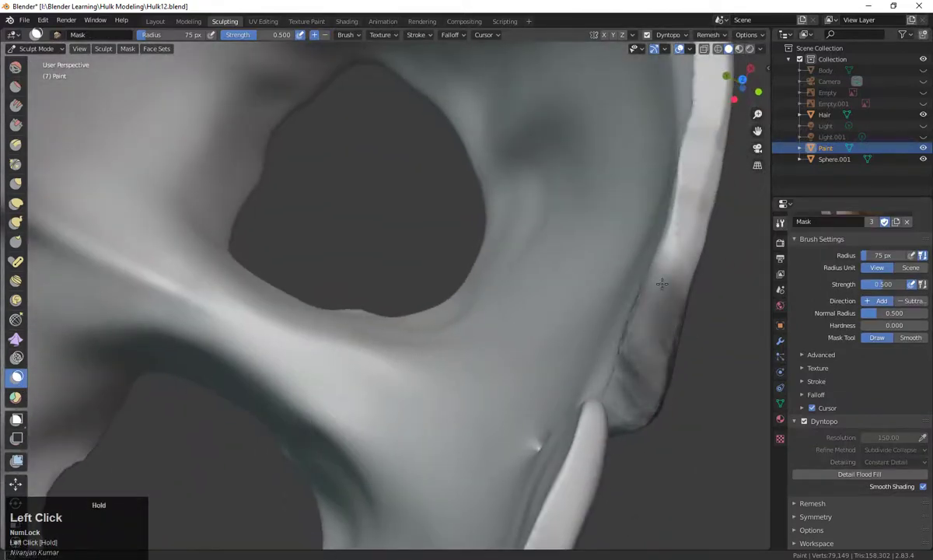
{"action": "middle_click_drag", "start_coordinate": [652, 373], "coordinate": [403, 432]}
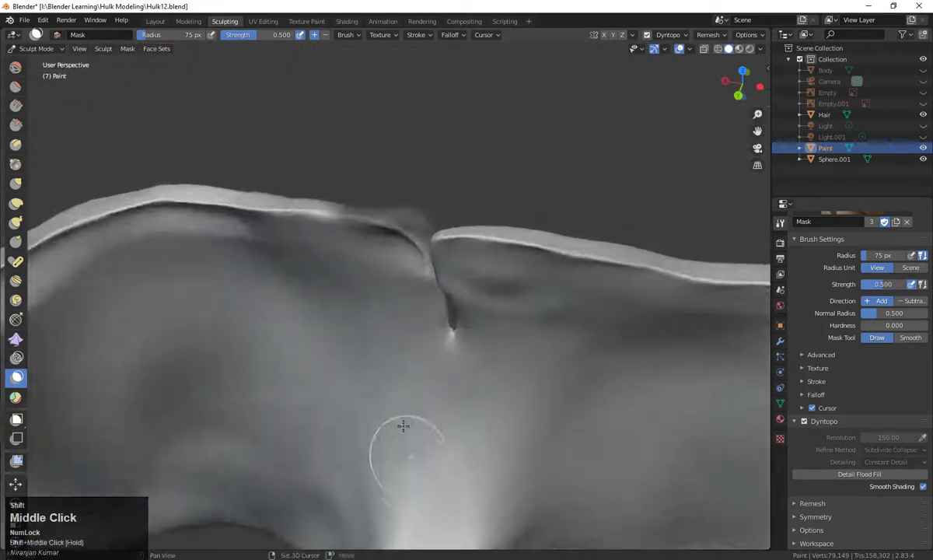
{"action": "scroll", "coordinate": [390, 292], "scroll_direction": "up", "scroll_amount": 3}
{"action": "left_click_drag", "start_coordinate": [390, 292], "coordinate": [382, 244]}
{"action": "mouse_move", "coordinate": [420, 286]}
{"action": "left_mouse_down"}
{"action": "mouse_move", "coordinate": [436, 420]}
{"action": "mouse_move", "coordinate": [344, 292]}
{"action": "mouse_move", "coordinate": [389, 276]}
{"action": "left_mouse_up"}
Step: Reduce the Mask brush radius to 24 px and refine the mask along the flap's inner edge down to the fly's base
{"action": "key", "text": "f"}
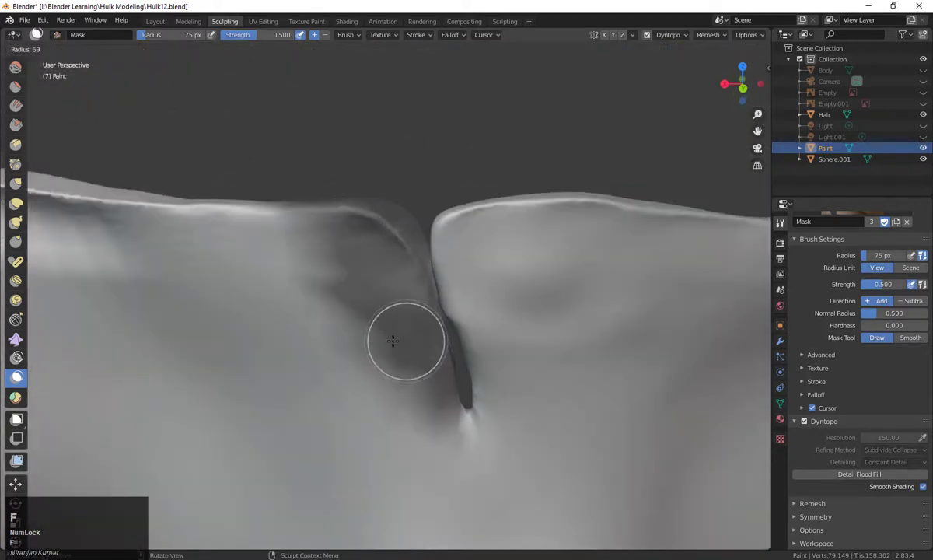
{"action": "left_click", "coordinate": [412, 281]}
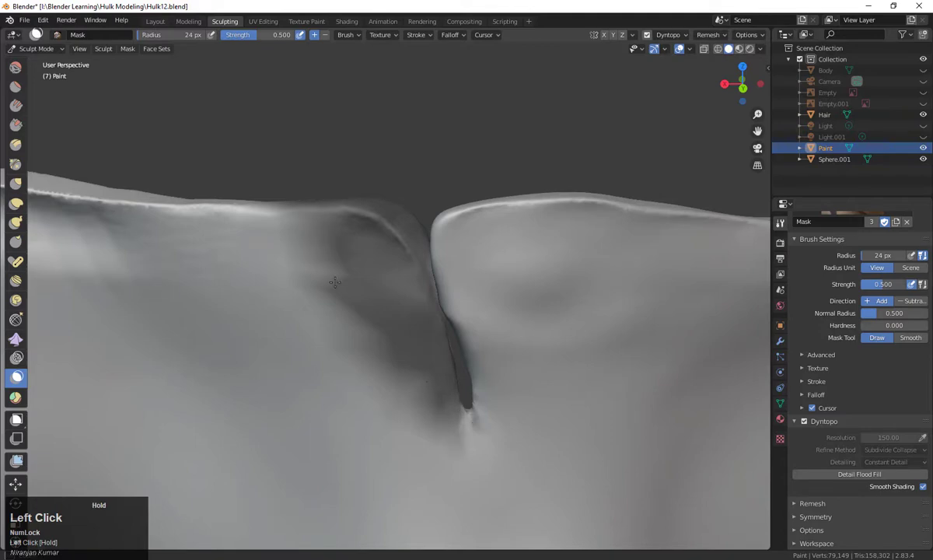
{"action": "left_click_drag", "start_coordinate": [303, 191], "coordinate": [397, 392]}
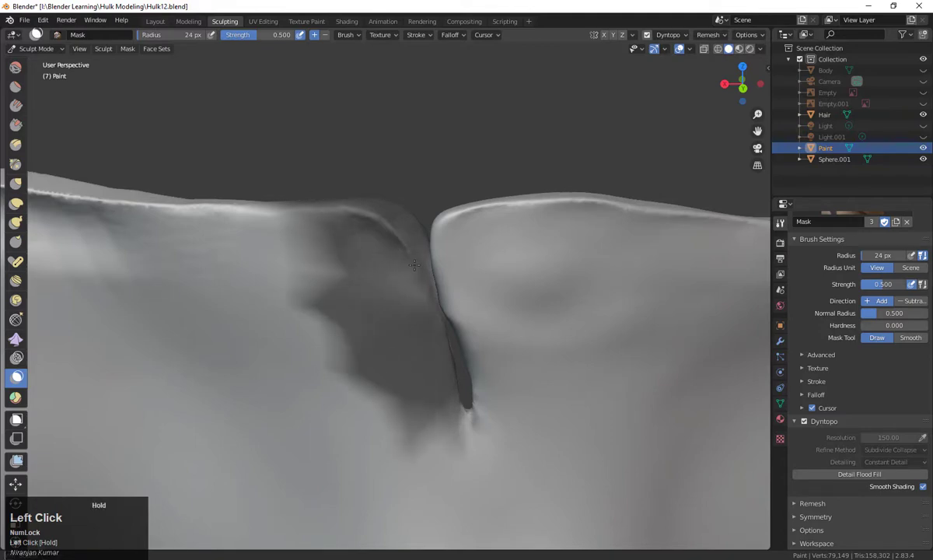
Step: Fill in the mask on the same flap's edge and outer face with the Mask brush at 59 px radius
{"action": "mouse_move", "coordinate": [415, 265]}
{"action": "middle_mouse_down"}
{"action": "mouse_move", "coordinate": [532, 416]}
{"action": "mouse_move", "coordinate": [562, 437]}
{"action": "middle_mouse_up"}
{"action": "mouse_move", "coordinate": [562, 438]}
{"action": "left_mouse_down"}
{"action": "mouse_move", "coordinate": [592, 364]}
{"action": "mouse_move", "coordinate": [537, 435]}
{"action": "mouse_move", "coordinate": [545, 482]}
{"action": "mouse_move", "coordinate": [573, 395]}
{"action": "left_mouse_up"}
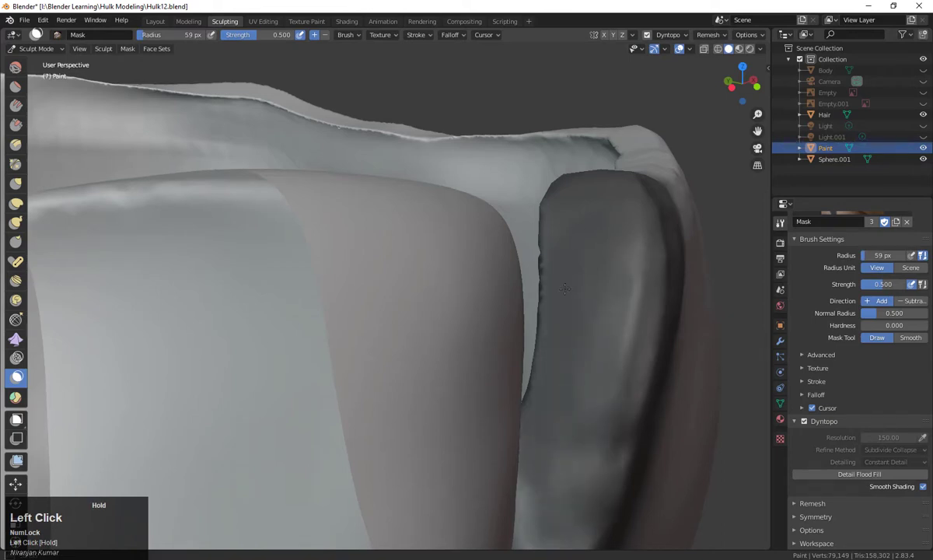
{"action": "mouse_move", "coordinate": [565, 288]}
{"action": "middle_mouse_down"}
{"action": "mouse_move", "coordinate": [537, 311]}
{"action": "mouse_move", "coordinate": [497, 295]}
{"action": "middle_mouse_up"}
{"action": "mouse_move", "coordinate": [498, 295]}
{"action": "left_mouse_down"}
{"action": "mouse_move", "coordinate": [529, 425]}
{"action": "mouse_move", "coordinate": [531, 251]}
{"action": "mouse_move", "coordinate": [482, 363]}
{"action": "left_mouse_up"}
{"action": "scroll", "coordinate": [664, 133], "scroll_direction": "down", "scroll_amount": 1}
{"action": "middle_click_drag", "start_coordinate": [529, 114], "coordinate": [464, 258]}
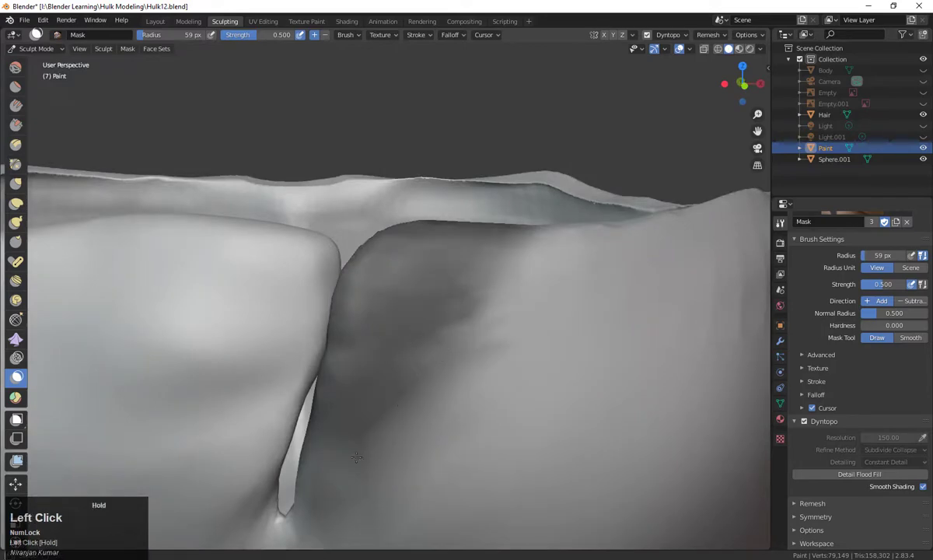
Step: Reshape the unmasked fly flap's edge along the opening with the Grab brush at 211 px radius
{"action": "scroll", "coordinate": [406, 316], "scroll_direction": "down", "scroll_amount": 3}
{"action": "middle_click_drag", "start_coordinate": [406, 316], "coordinate": [436, 74]}
{"action": "left_click", "coordinate": [16, 202]}
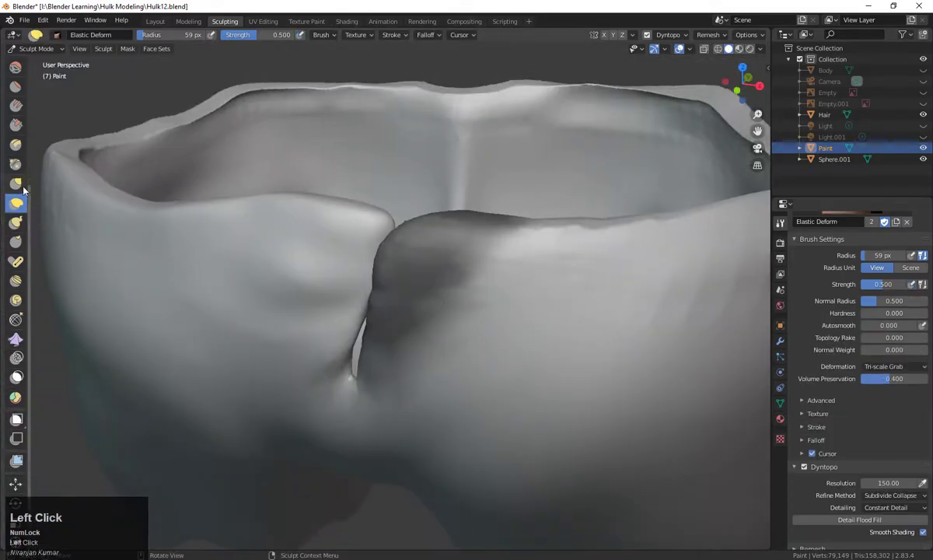
{"action": "left_click", "coordinate": [16, 183]}
{"action": "middle_click_drag", "start_coordinate": [291, 292], "coordinate": [312, 386]}
{"action": "middle_click_drag", "start_coordinate": [313, 266], "coordinate": [364, 318]}
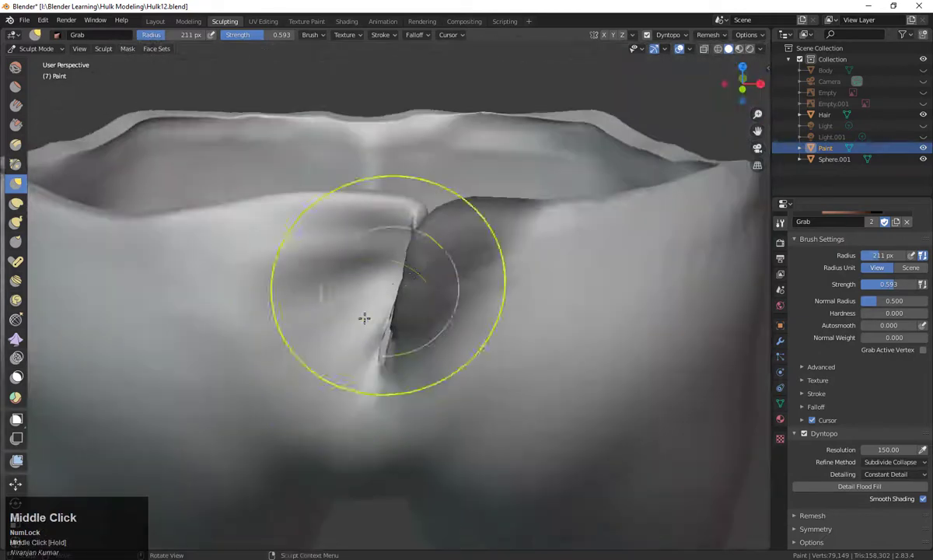
{"action": "mouse_move", "coordinate": [389, 217]}
{"action": "left_mouse_down"}
{"action": "mouse_move", "coordinate": [327, 223]}
{"action": "mouse_move", "coordinate": [324, 238]}
{"action": "left_mouse_up"}
{"action": "mouse_move", "coordinate": [323, 238]}
{"action": "middle_mouse_down"}
{"action": "mouse_move", "coordinate": [191, 350]}
{"action": "mouse_move", "coordinate": [160, 354]}
{"action": "middle_mouse_up"}
{"action": "left_click_drag", "start_coordinate": [362, 227], "coordinate": [373, 231]}
{"action": "mouse_move", "coordinate": [379, 268]}
{"action": "middle_mouse_down"}
{"action": "mouse_move", "coordinate": [438, 243]}
{"action": "mouse_move", "coordinate": [292, 136]}
{"action": "middle_mouse_up"}
{"action": "left_click_drag", "start_coordinate": [325, 148], "coordinate": [299, 151]}
{"action": "scroll", "coordinate": [27, 318], "scroll_direction": "down", "scroll_amount": 2}
Step: Set the Mask brush radius to 93 px and erase any stray mask from the opposite fly flap
{"action": "left_click", "coordinate": [16, 348]}
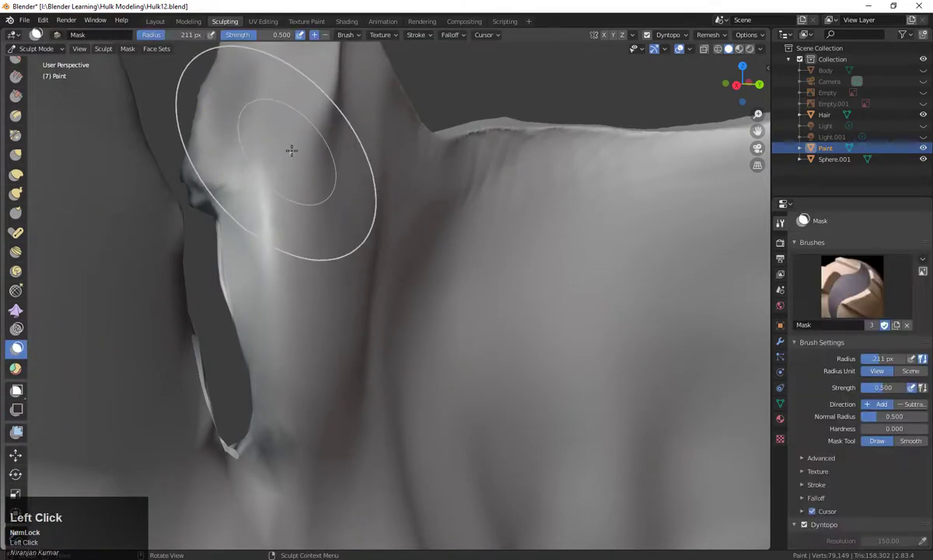
{"action": "key", "text": "f"}
{"action": "left_click", "coordinate": [238, 156]}
{"action": "left_click_drag", "start_coordinate": [245, 77], "coordinate": [196, 150], "text": "ctrl"}
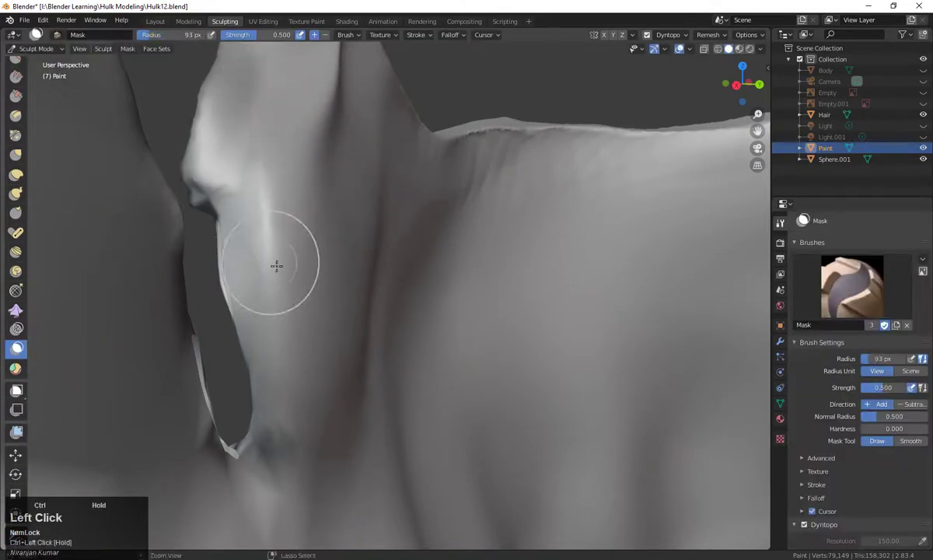
{"action": "middle_click_drag", "start_coordinate": [277, 266], "coordinate": [471, 263]}
{"action": "scroll", "coordinate": [408, 298], "scroll_direction": "down", "scroll_amount": 3}
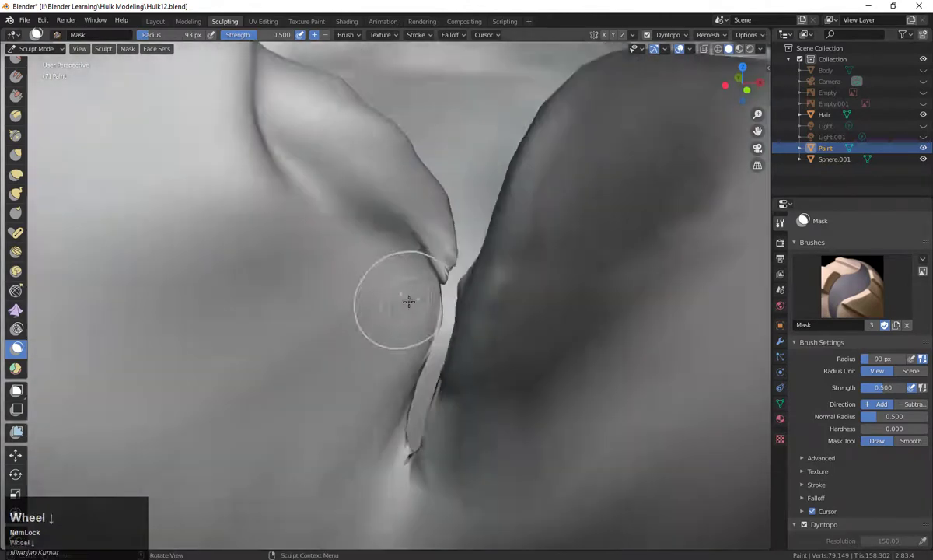
Step: Smooth the unmasked fly flap's jagged edge from both outside and inside with the Smooth brush at 93 px radius
{"action": "scroll", "coordinate": [15, 233], "scroll_direction": "up", "scroll_amount": 2}
{"action": "left_click", "coordinate": [16, 148]}
{"action": "left_click_drag", "start_coordinate": [436, 241], "coordinate": [428, 302], "text": "shift"}
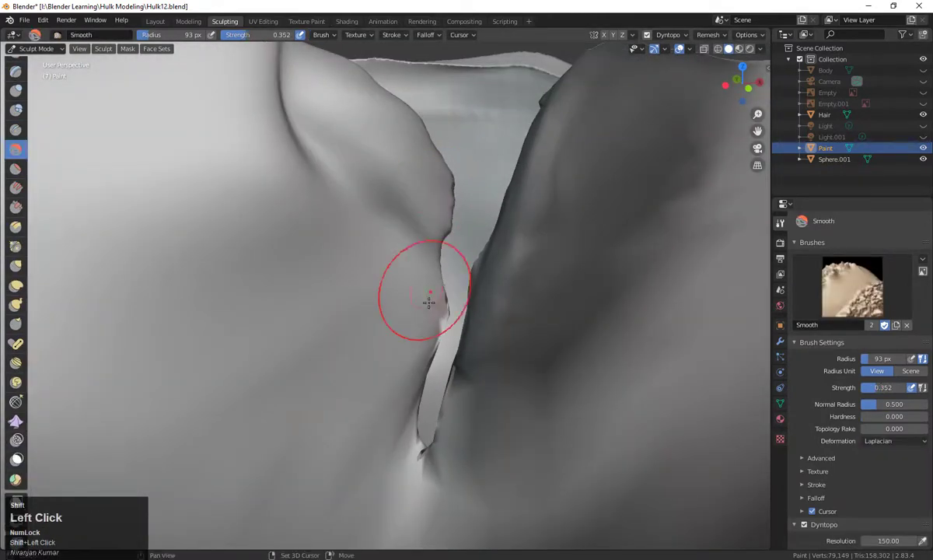
{"action": "middle_click_drag", "start_coordinate": [422, 262], "coordinate": [310, 261]}
{"action": "middle_click_drag", "start_coordinate": [318, 142], "coordinate": [233, 394]}
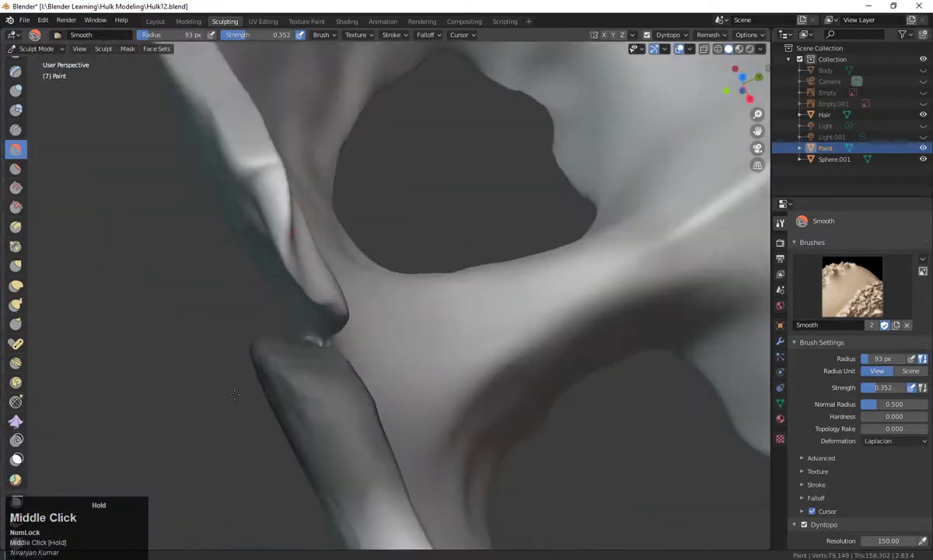
{"action": "left_click_drag", "start_coordinate": [292, 224], "coordinate": [302, 268], "text": "shift"}
{"action": "middle_click_drag", "start_coordinate": [303, 270], "coordinate": [243, 206]}
{"action": "left_click_drag", "start_coordinate": [311, 156], "coordinate": [323, 200], "text": "shift"}
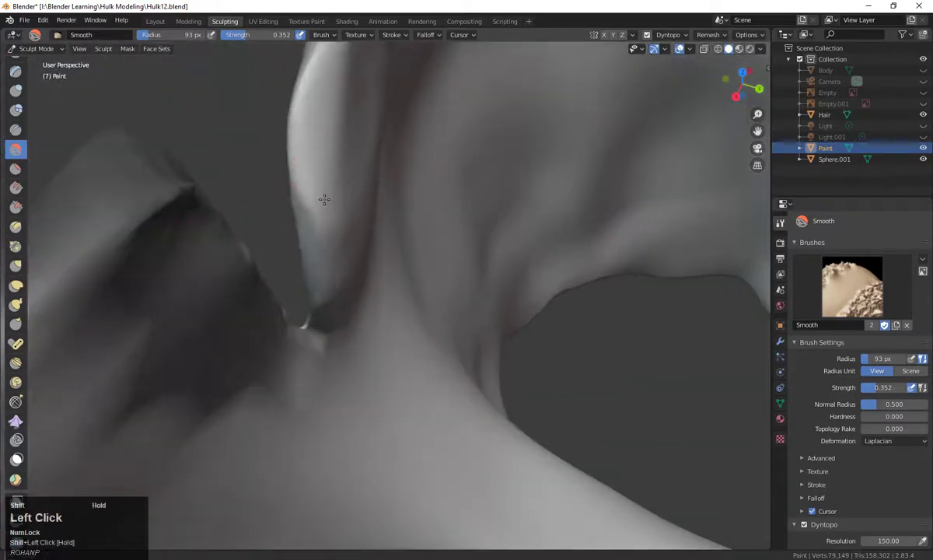
{"action": "middle_click_drag", "start_coordinate": [325, 233], "coordinate": [334, 132]}
{"action": "middle_click_drag", "start_coordinate": [381, 265], "coordinate": [398, 389], "text": "shift"}
{"action": "left_click_drag", "start_coordinate": [334, 350], "coordinate": [349, 199], "text": "shift"}
{"action": "scroll", "coordinate": [16, 364], "scroll_direction": "down", "scroll_amount": 3}
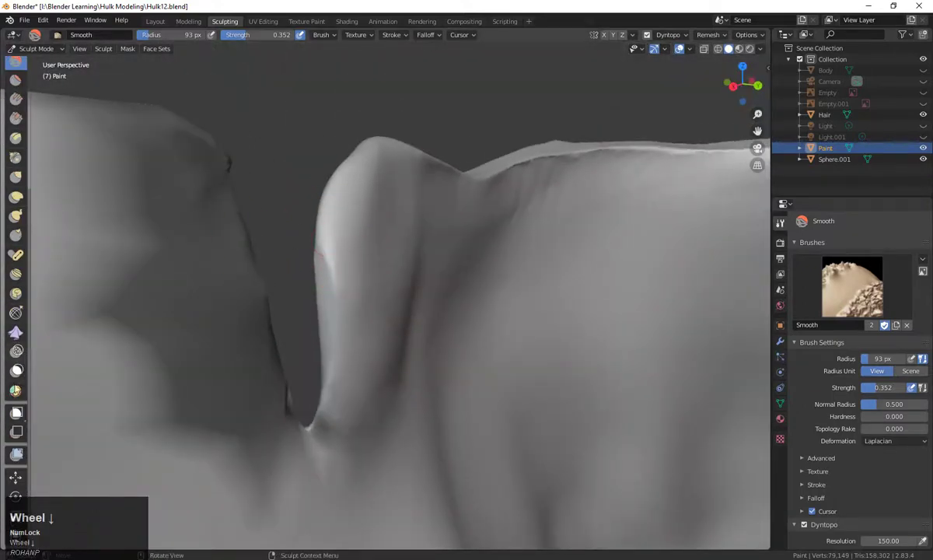
Step: Touch up the mask on the inner face of the character's left fly flap with the 93 px Mask brush
{"action": "left_click", "coordinate": [16, 369]}
{"action": "middle_click_drag", "start_coordinate": [330, 428], "coordinate": [321, 300]}
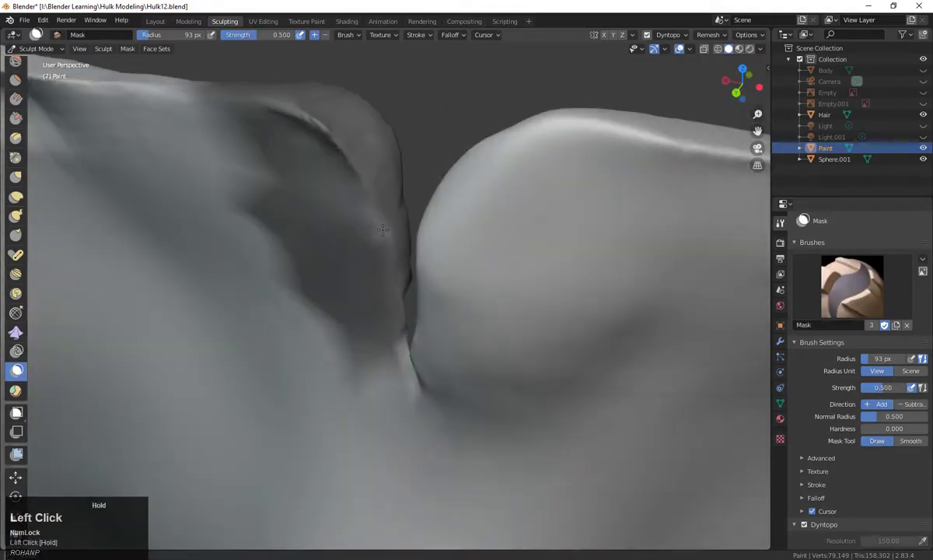
{"action": "middle_click_drag", "start_coordinate": [363, 209], "coordinate": [329, 165]}
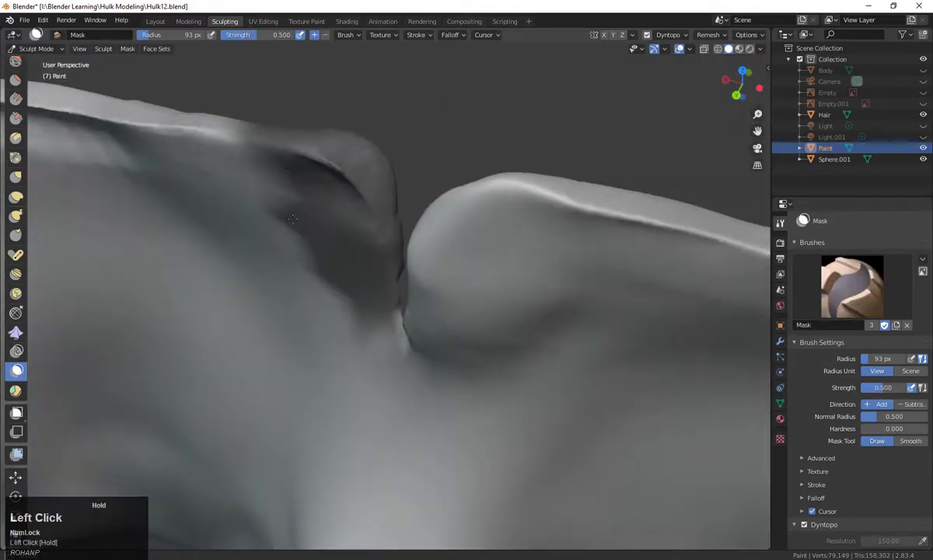
{"action": "scroll", "coordinate": [292, 219], "scroll_direction": "down", "scroll_amount": 3}
{"action": "middle_click_drag", "start_coordinate": [286, 249], "coordinate": [51, 344]}
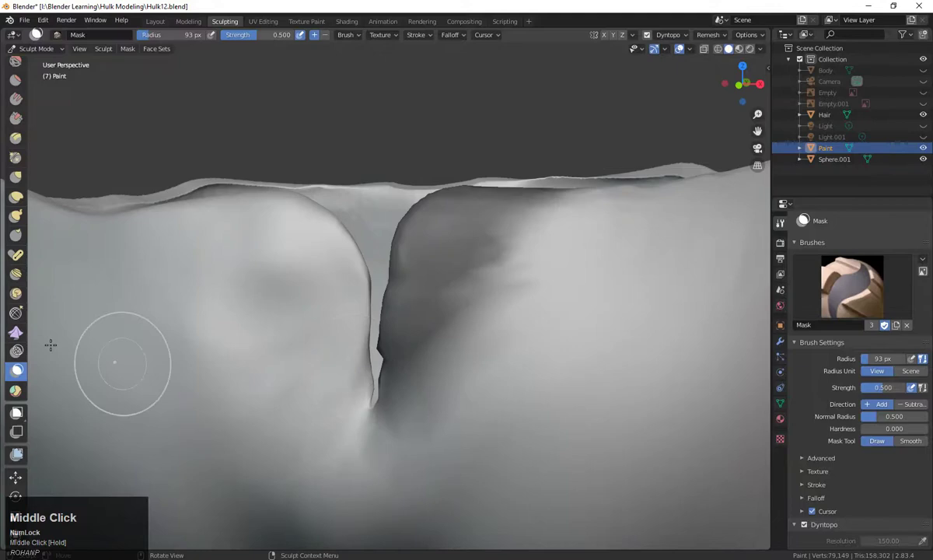
Step: Drag the unmasked flap's lower edge toward the masked flap with the Grab brush at 93 px radius
{"action": "left_click", "coordinate": [16, 177]}
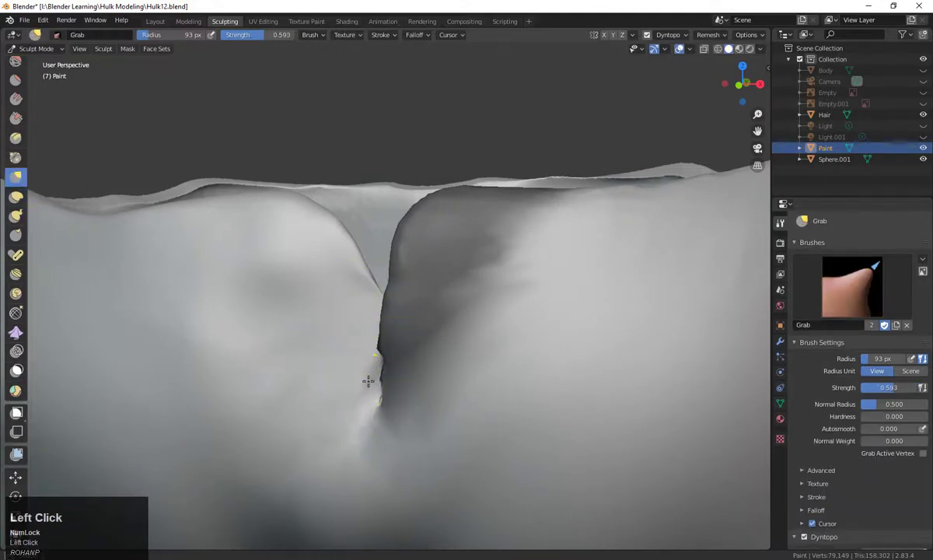
{"action": "mouse_move", "coordinate": [368, 380]}
{"action": "middle_mouse_down"}
{"action": "mouse_move", "coordinate": [322, 246]}
{"action": "mouse_move", "coordinate": [379, 282]}
{"action": "mouse_move", "coordinate": [380, 359]}
{"action": "mouse_move", "coordinate": [470, 483]}
{"action": "mouse_move", "coordinate": [706, 450]}
{"action": "mouse_move", "coordinate": [334, 360]}
{"action": "middle_mouse_up"}
{"action": "left_click_drag", "start_coordinate": [334, 360], "coordinate": [369, 244]}
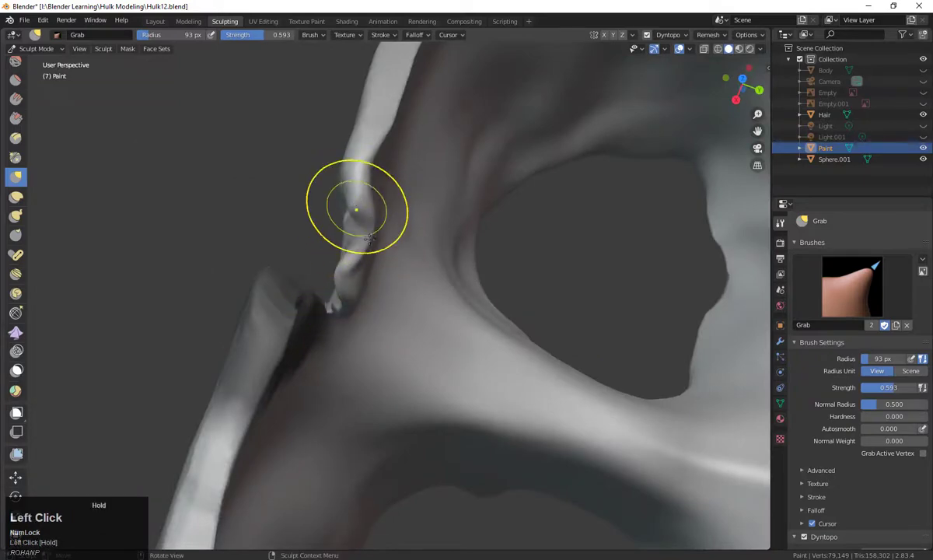
{"action": "middle_click_drag", "start_coordinate": [369, 238], "coordinate": [406, 371]}
{"action": "left_click_drag", "start_coordinate": [325, 283], "coordinate": [329, 177]}
Step: Pull the unmasked flap's upper corner into shape with the Grab brush and smooth its surface
{"action": "middle_click_drag", "start_coordinate": [329, 177], "coordinate": [498, 272]}
{"action": "left_click_drag", "start_coordinate": [430, 294], "coordinate": [447, 334]}
{"action": "middle_click_drag", "start_coordinate": [449, 357], "coordinate": [351, 299]}
{"action": "left_click_drag", "start_coordinate": [358, 303], "coordinate": [406, 351]}
{"action": "mouse_move", "coordinate": [406, 351]}
{"action": "middle_mouse_down"}
{"action": "mouse_move", "coordinate": [377, 274]}
{"action": "mouse_move", "coordinate": [385, 375]}
{"action": "mouse_move", "coordinate": [427, 392]}
{"action": "mouse_move", "coordinate": [334, 250]}
{"action": "middle_mouse_up"}
{"action": "left_click_drag", "start_coordinate": [334, 250], "coordinate": [334, 256]}
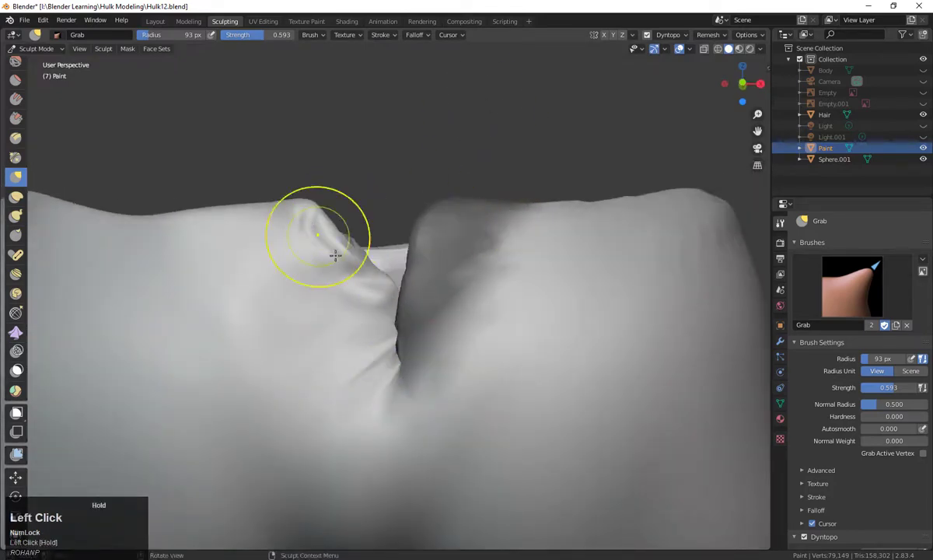
{"action": "scroll", "coordinate": [293, 271], "scroll_direction": "up", "scroll_amount": 3, "text": "shift"}
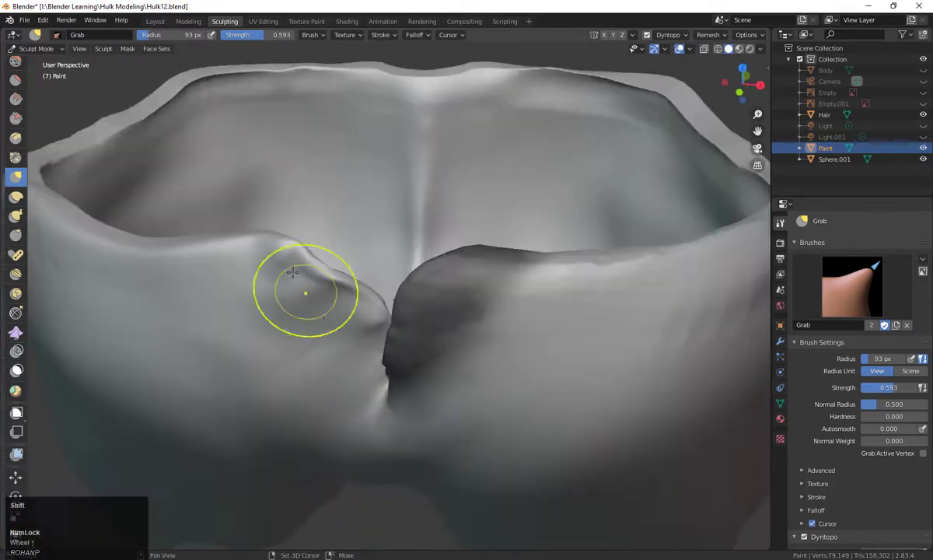
{"action": "middle_click_drag", "start_coordinate": [343, 312], "coordinate": [278, 337]}
{"action": "left_click_drag", "start_coordinate": [278, 338], "coordinate": [278, 338], "text": "shift"}
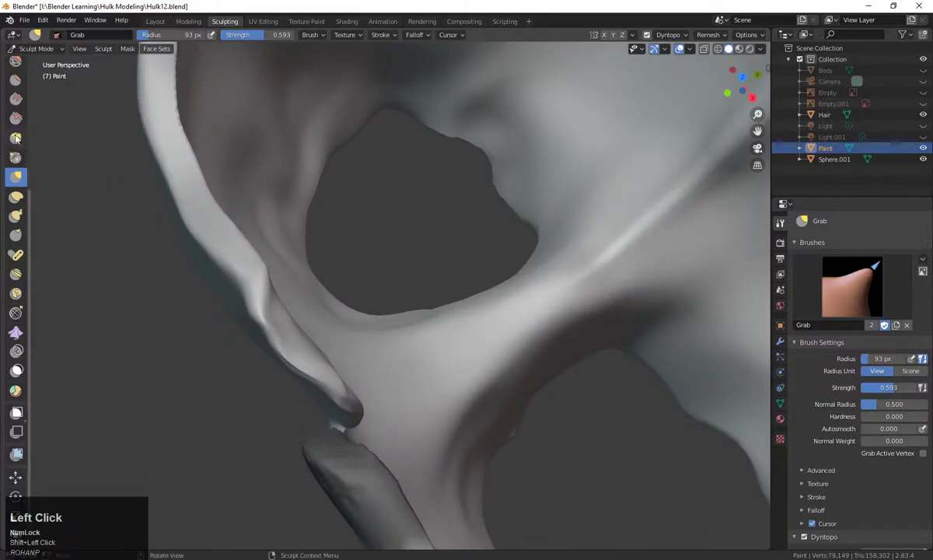
Step: Thicken the unmasked fly flap's thin rim with the Inflate/Deflate brush at 52 px radius
{"action": "scroll", "coordinate": [18, 148], "scroll_direction": "up", "scroll_amount": 7}
{"action": "left_click", "coordinate": [16, 180]}
{"action": "middle_click_drag", "start_coordinate": [153, 307], "coordinate": [142, 319]}
{"action": "key", "text": "f"}
{"action": "left_click", "coordinate": [198, 356]}
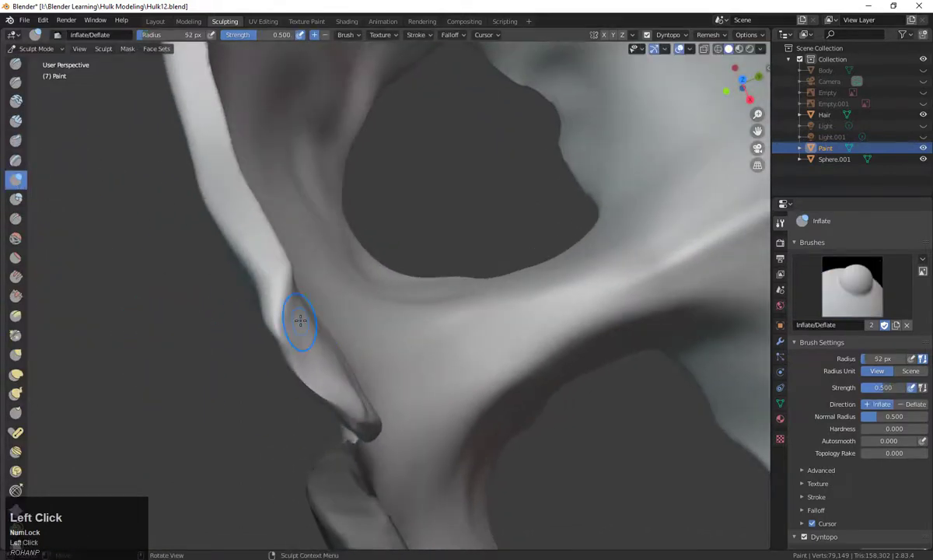
{"action": "left_click_drag", "start_coordinate": [286, 306], "coordinate": [286, 305]}
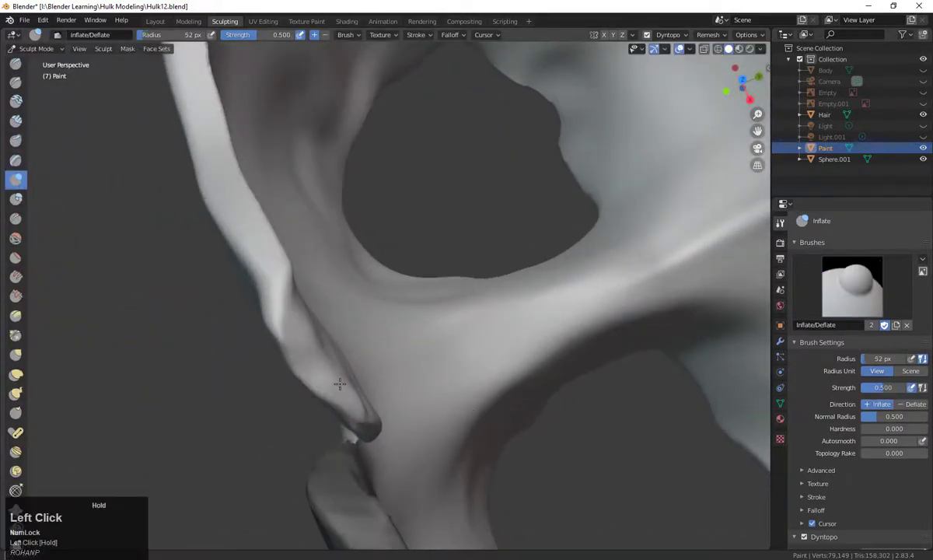
{"action": "middle_click_drag", "start_coordinate": [393, 393], "coordinate": [289, 319]}
{"action": "left_click_drag", "start_coordinate": [279, 311], "coordinate": [288, 333]}
Step: Inflate and smooth the unmasked flap's edge down to the base of the fly
{"action": "middle_click_drag", "start_coordinate": [288, 333], "coordinate": [450, 352]}
{"action": "left_click", "coordinate": [450, 351]}
{"action": "left_click_drag", "start_coordinate": [442, 347], "coordinate": [466, 471]}
{"action": "mouse_move", "coordinate": [467, 470]}
{"action": "middle_mouse_down"}
{"action": "mouse_move", "coordinate": [481, 443]}
{"action": "mouse_move", "coordinate": [504, 494]}
{"action": "mouse_move", "coordinate": [490, 459]}
{"action": "middle_mouse_up"}
{"action": "left_click_drag", "start_coordinate": [490, 459], "coordinate": [488, 477], "text": "shift"}
{"action": "middle_click_drag", "start_coordinate": [487, 476], "coordinate": [491, 447]}
{"action": "left_click", "coordinate": [482, 449], "text": "shift"}
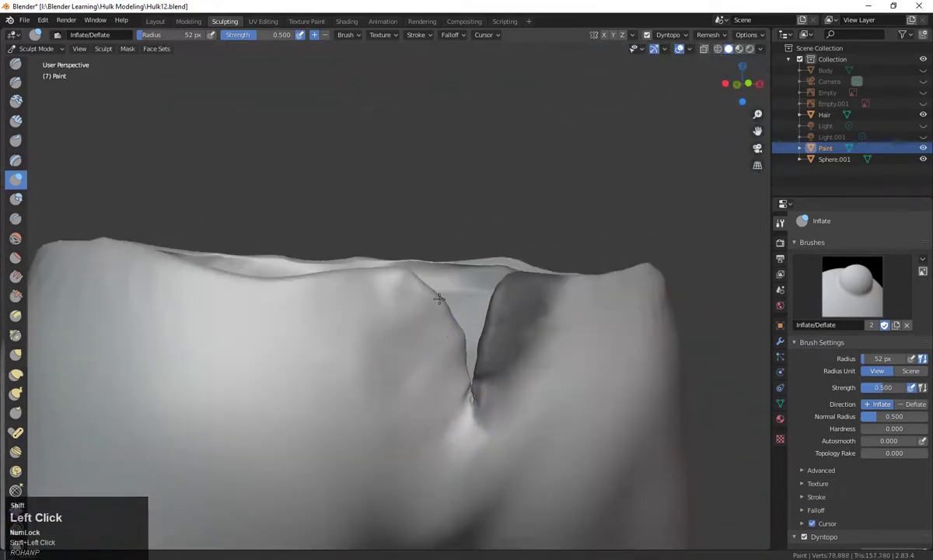
{"action": "middle_click_drag", "start_coordinate": [440, 299], "coordinate": [427, 356]}
{"action": "left_click_drag", "start_coordinate": [425, 349], "coordinate": [432, 374]}
{"action": "middle_click_drag", "start_coordinate": [432, 373], "coordinate": [411, 386]}
Step: Build up and smooth the unmasked flap's edge and dented outer face with the Blob brush at 52 px radius
{"action": "left_click", "coordinate": [15, 200]}
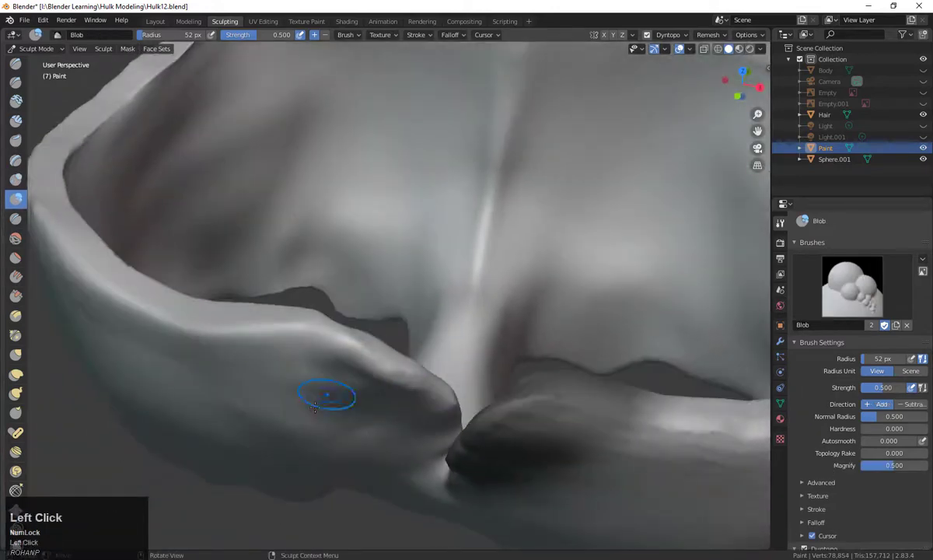
{"action": "middle_click_drag", "start_coordinate": [315, 406], "coordinate": [326, 353]}
{"action": "left_click_drag", "start_coordinate": [326, 354], "coordinate": [383, 417]}
{"action": "mouse_move", "coordinate": [382, 417]}
{"action": "middle_mouse_down"}
{"action": "mouse_move", "coordinate": [442, 390]}
{"action": "mouse_move", "coordinate": [366, 298]}
{"action": "middle_mouse_up"}
{"action": "mouse_move", "coordinate": [366, 298]}
{"action": "left_mouse_down"}
{"action": "mouse_move", "coordinate": [422, 370]}
{"action": "mouse_move", "coordinate": [447, 459]}
{"action": "left_mouse_up"}
{"action": "middle_click_drag", "start_coordinate": [447, 459], "coordinate": [416, 399]}
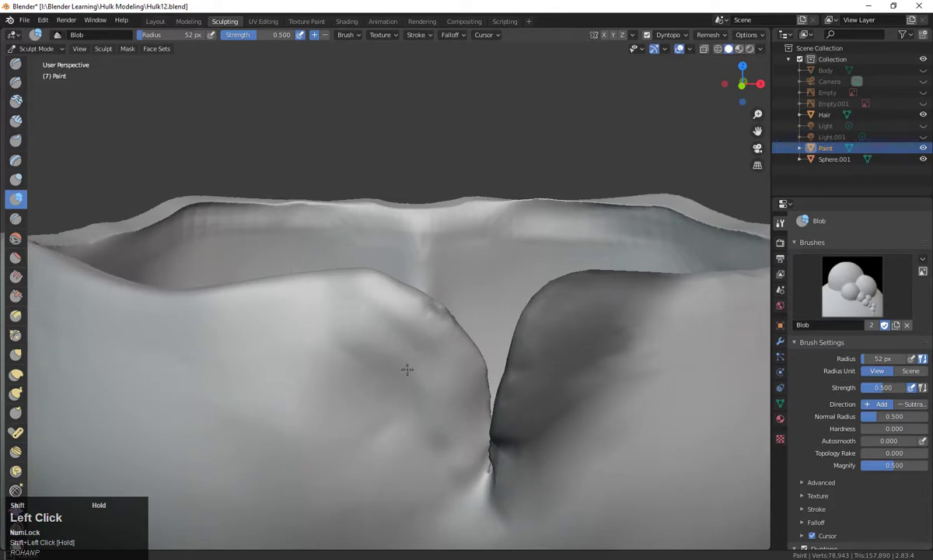
{"action": "left_click_drag", "start_coordinate": [388, 398], "coordinate": [388, 403]}
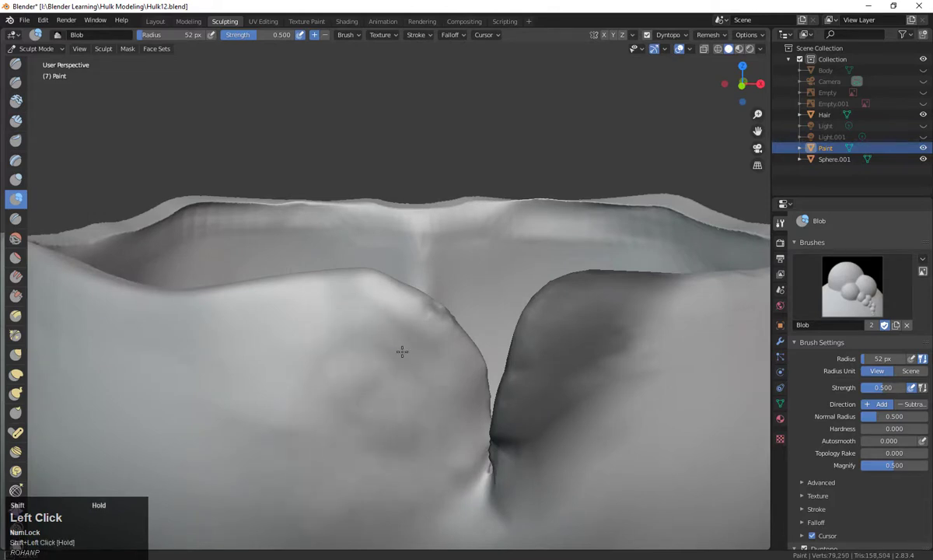
{"action": "mouse_move", "coordinate": [295, 467]}
{"action": "middle_mouse_down"}
{"action": "mouse_move", "coordinate": [387, 400]}
{"action": "mouse_move", "coordinate": [333, 429]}
{"action": "mouse_move", "coordinate": [334, 394]}
{"action": "mouse_move", "coordinate": [298, 424]}
{"action": "mouse_move", "coordinate": [442, 417]}
{"action": "mouse_move", "coordinate": [463, 433]}
{"action": "mouse_move", "coordinate": [430, 439]}
{"action": "middle_mouse_up"}
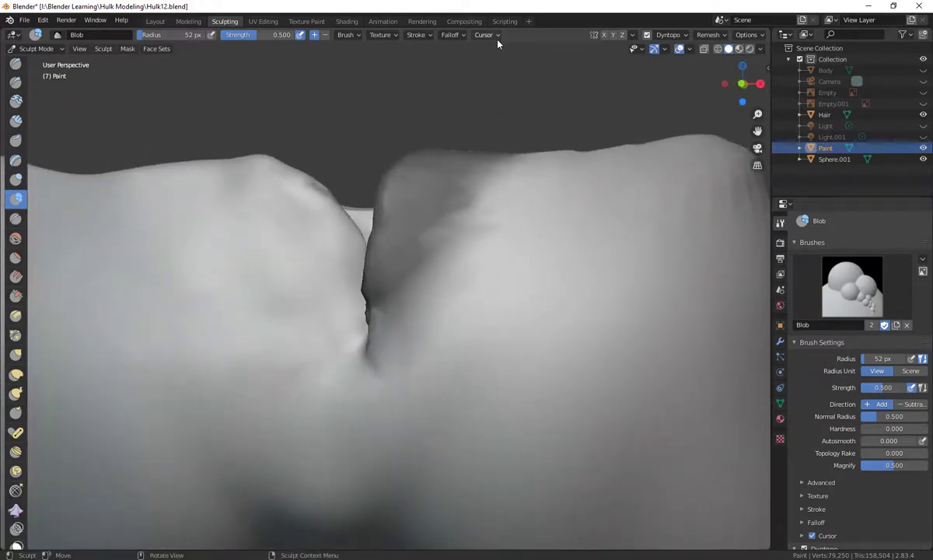
Step: Invert the mask, then build up and smooth the base of the character's left fly flap with the Blob brush
{"action": "middle_click_drag", "start_coordinate": [381, 91], "coordinate": [410, 135], "text": "ctrl"}
{"action": "mouse_move", "coordinate": [420, 302]}
{"action": "middle_mouse_down"}
{"action": "mouse_move", "coordinate": [448, 294]}
{"action": "mouse_move", "coordinate": [492, 313]}
{"action": "middle_mouse_up"}
{"action": "left_click_drag", "start_coordinate": [467, 320], "coordinate": [462, 354]}
{"action": "middle_click_drag", "start_coordinate": [457, 393], "coordinate": [389, 350]}
{"action": "left_click_drag", "start_coordinate": [387, 348], "coordinate": [389, 331], "text": "shift"}
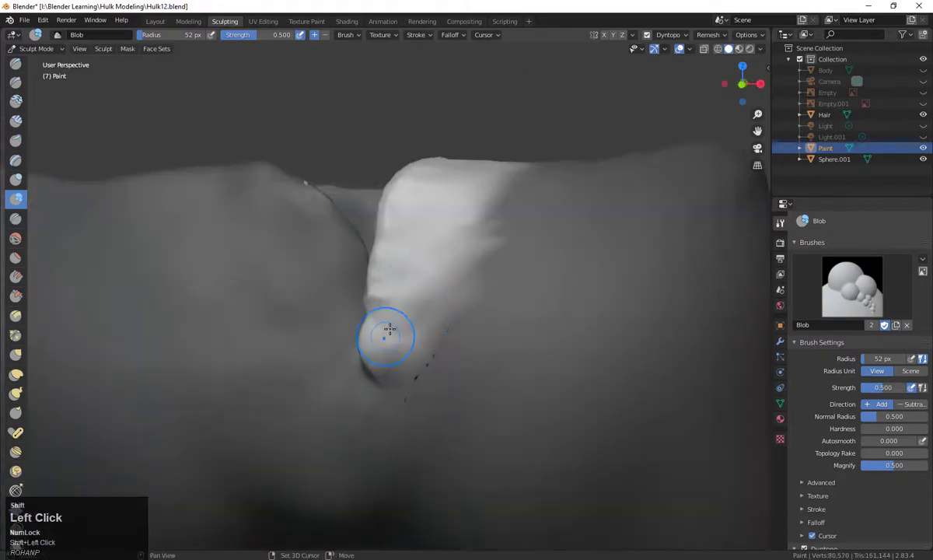
Step: Flatten and smooth the rim of the unmasked left fly flap with the Flatten/Contrast brush at 52 px radius
{"action": "middle_click_drag", "start_coordinate": [400, 211], "coordinate": [471, 337]}
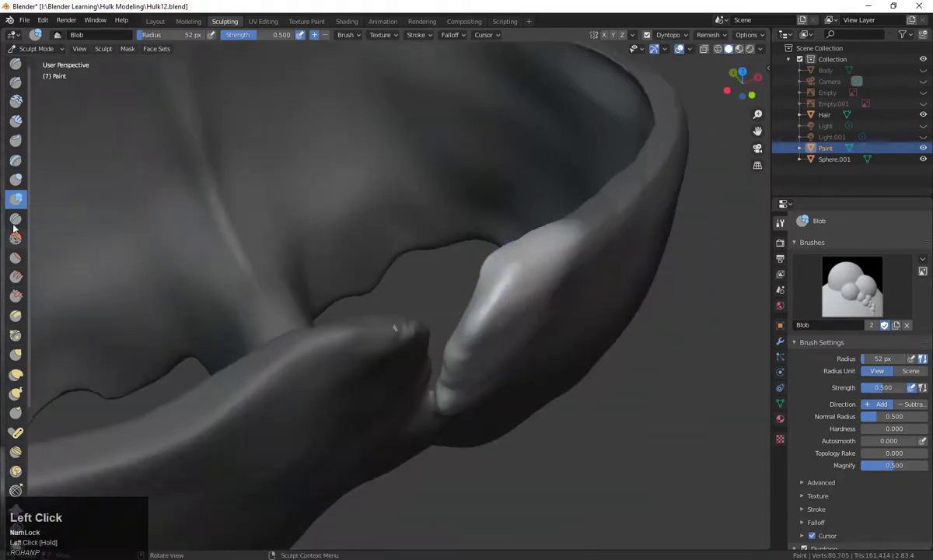
{"action": "left_click", "coordinate": [16, 257]}
{"action": "middle_click_drag", "start_coordinate": [311, 311], "coordinate": [473, 331]}
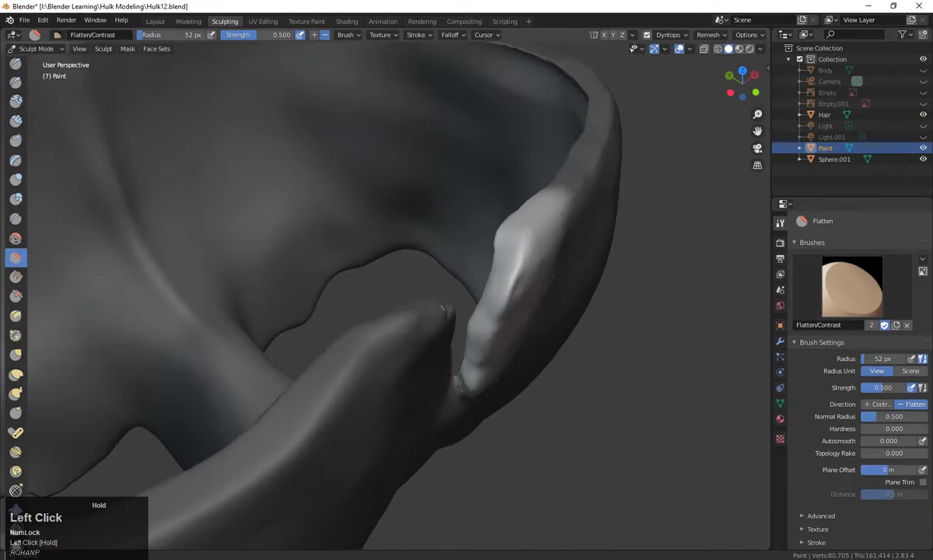
{"action": "left_click_drag", "start_coordinate": [492, 269], "coordinate": [471, 300]}
{"action": "mouse_move", "coordinate": [471, 299]}
{"action": "middle_mouse_down"}
{"action": "mouse_move", "coordinate": [525, 260]}
{"action": "mouse_move", "coordinate": [492, 247]}
{"action": "middle_mouse_up"}
{"action": "left_click_drag", "start_coordinate": [498, 237], "coordinate": [503, 269]}
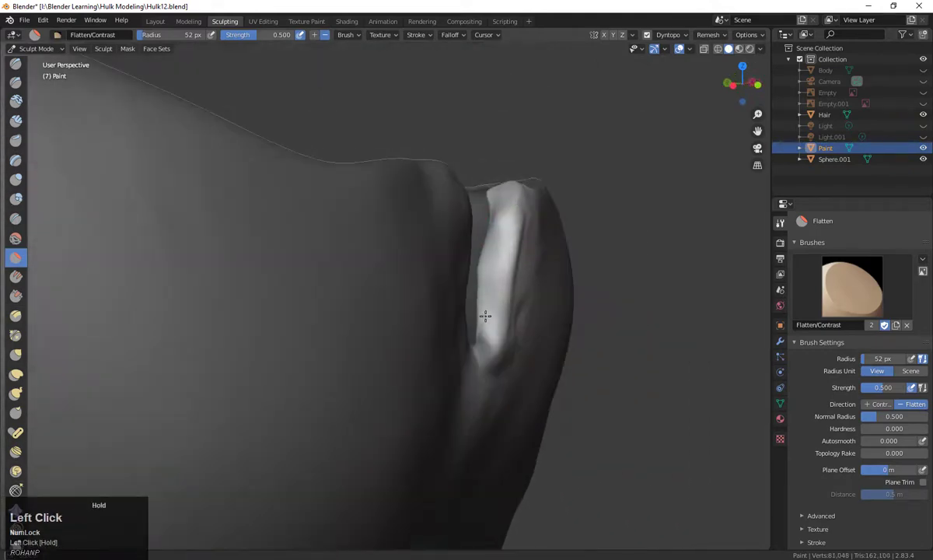
{"action": "middle_click_drag", "start_coordinate": [574, 405], "coordinate": [383, 395]}
{"action": "left_click_drag", "start_coordinate": [382, 395], "coordinate": [373, 401], "text": "shift"}
{"action": "middle_click_drag", "start_coordinate": [374, 401], "coordinate": [374, 294]}
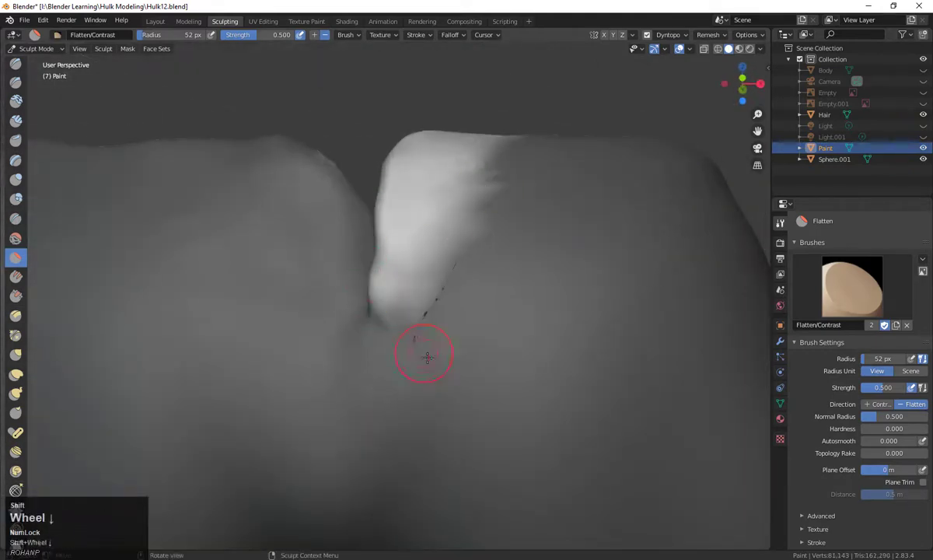
{"action": "mouse_move", "coordinate": [427, 357]}
{"action": "middle_mouse_down"}
{"action": "mouse_move", "coordinate": [585, 377]}
{"action": "mouse_move", "coordinate": [444, 396]}
{"action": "mouse_move", "coordinate": [437, 426]}
{"action": "mouse_move", "coordinate": [548, 447]}
{"action": "mouse_move", "coordinate": [549, 402]}
{"action": "middle_mouse_up"}
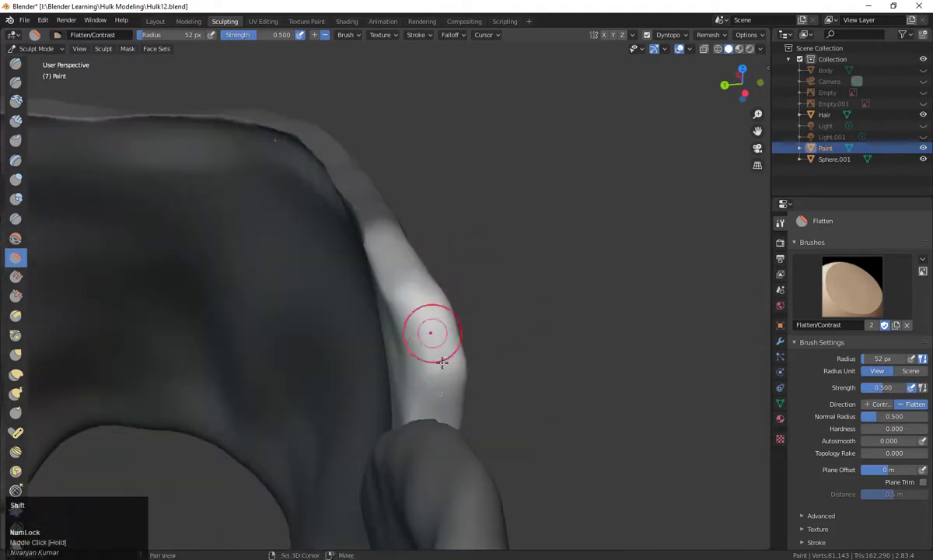
{"action": "middle_click_drag", "start_coordinate": [441, 356], "coordinate": [447, 354]}
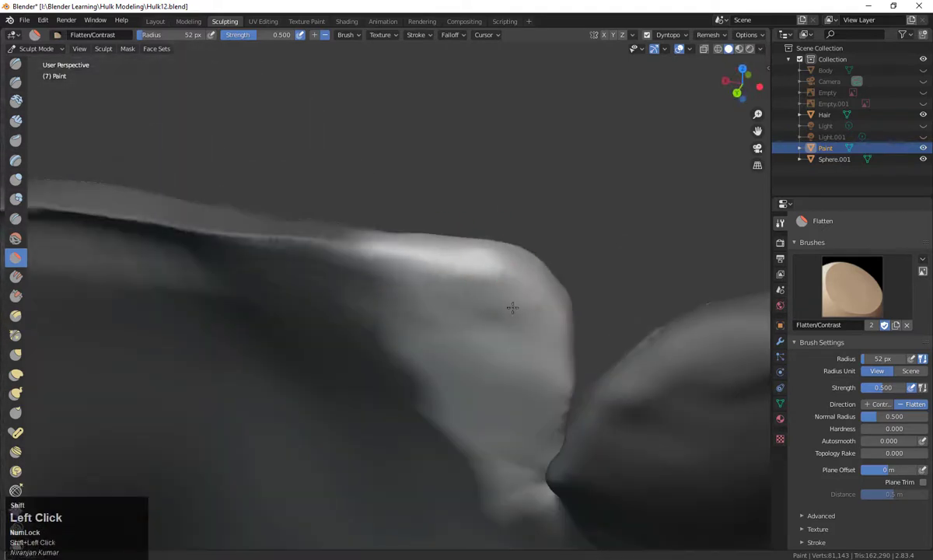
Step: Sharpen the unmasked flap's inner and outer edges with the Pinch/Magnify brush at 52 px radius
{"action": "left_click", "coordinate": [15, 335]}
{"action": "middle_click_drag", "start_coordinate": [537, 374], "coordinate": [556, 365]}
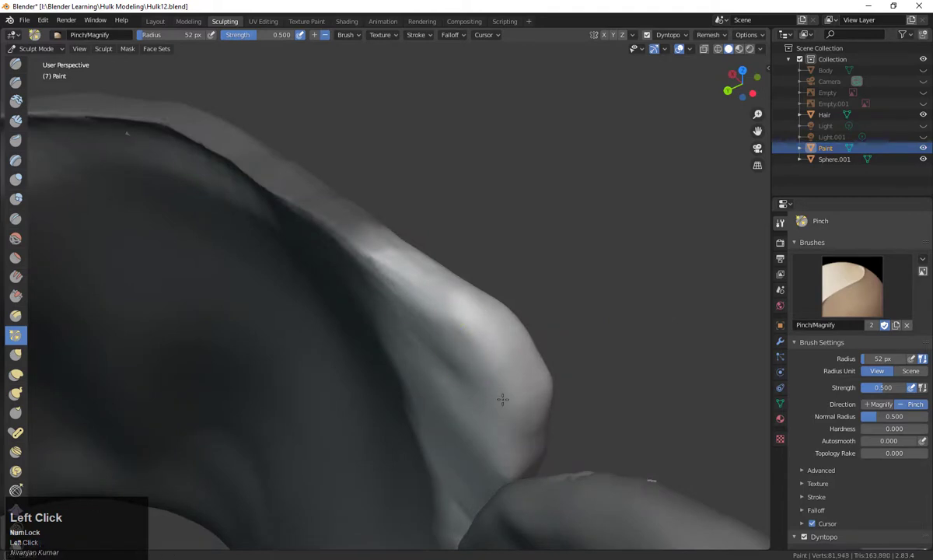
{"action": "left_click_drag", "start_coordinate": [460, 335], "coordinate": [431, 316]}
{"action": "mouse_move", "coordinate": [432, 316]}
{"action": "middle_mouse_down"}
{"action": "mouse_move", "coordinate": [350, 311]}
{"action": "mouse_move", "coordinate": [282, 292]}
{"action": "middle_mouse_up"}
{"action": "left_click_drag", "start_coordinate": [277, 278], "coordinate": [255, 336]}
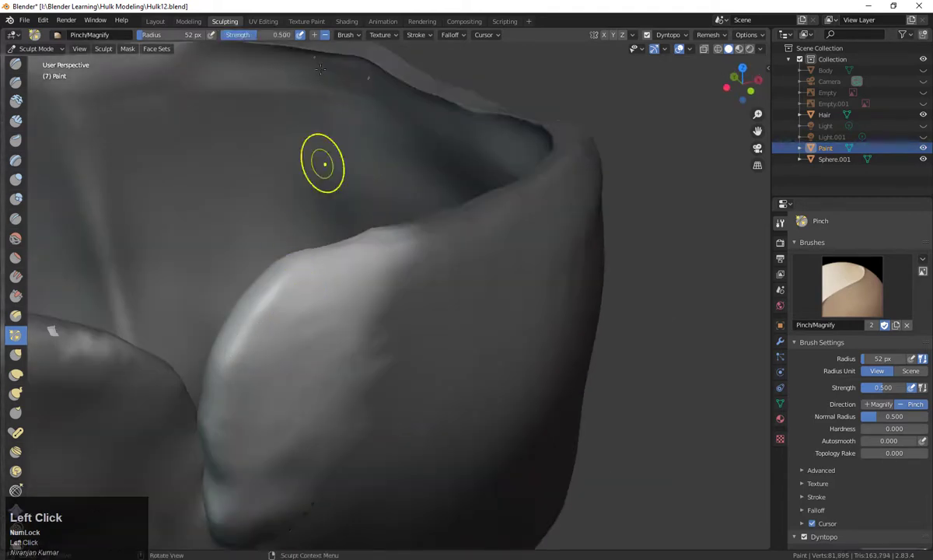
Step: Set the Pinch brush strength to 0.7 and pinch the flap's outer edge from its tip down to the base of the fly
{"action": "type", "text": "0.7"}
{"action": "key", "text": "Return"}
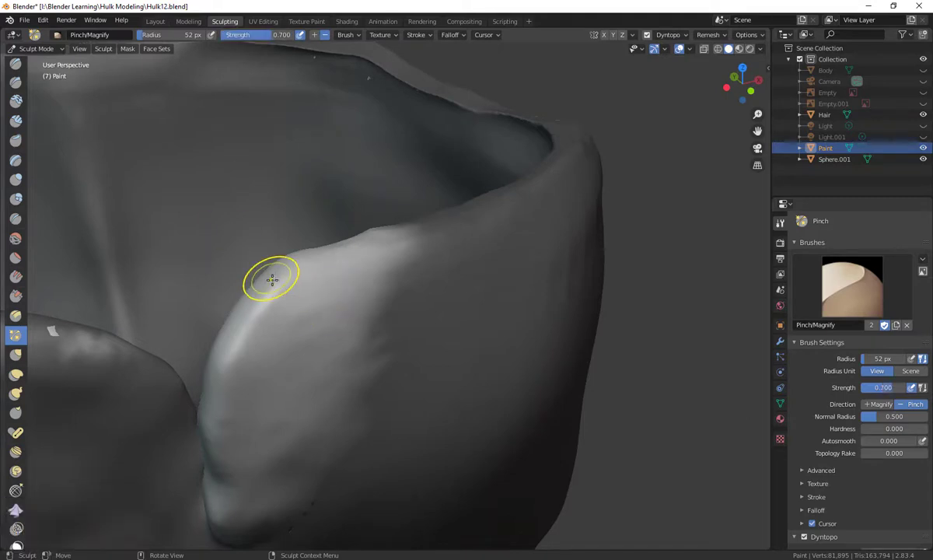
{"action": "mouse_move", "coordinate": [265, 269]}
{"action": "left_mouse_down"}
{"action": "mouse_move", "coordinate": [215, 370]}
{"action": "mouse_move", "coordinate": [207, 470]}
{"action": "left_mouse_up"}
{"action": "scroll", "coordinate": [250, 408], "scroll_direction": "down", "scroll_amount": 1}
{"action": "mouse_move", "coordinate": [207, 470]}
{"action": "middle_mouse_down"}
{"action": "mouse_move", "coordinate": [251, 407]}
{"action": "mouse_move", "coordinate": [226, 365]}
{"action": "middle_mouse_up"}
{"action": "scroll", "coordinate": [227, 366], "scroll_direction": "up", "scroll_amount": 2}
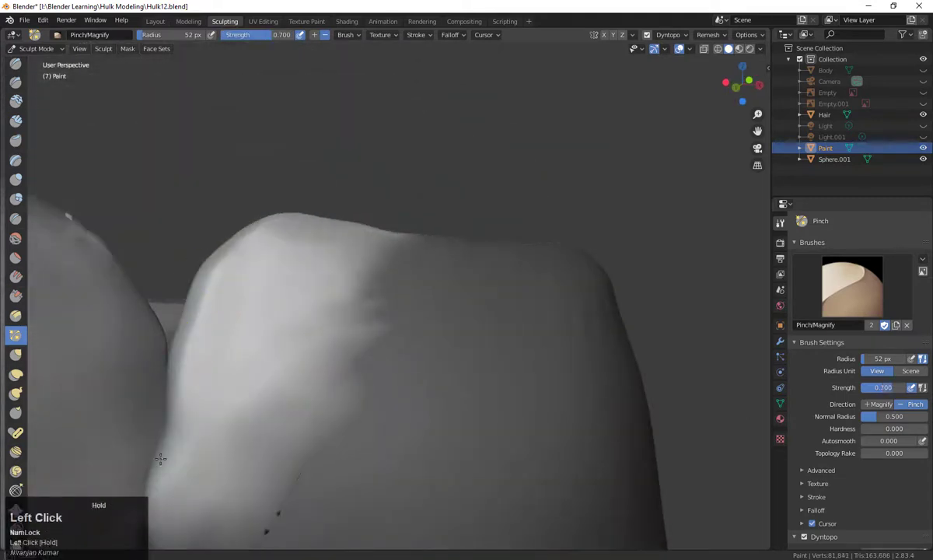
{"action": "left_click_drag", "start_coordinate": [160, 458], "coordinate": [177, 475]}
{"action": "middle_click_drag", "start_coordinate": [177, 475], "coordinate": [82, 234]}
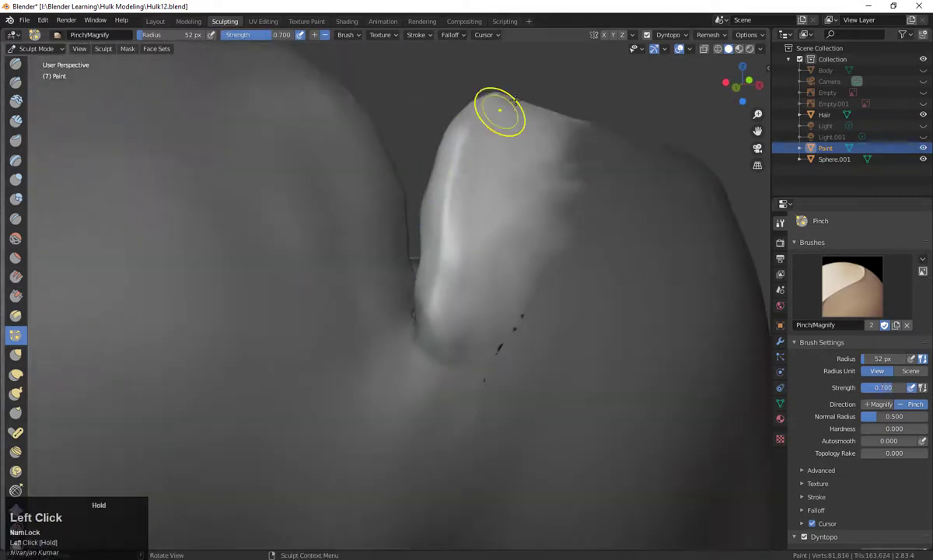
{"action": "scroll", "coordinate": [500, 339], "scroll_direction": "up", "scroll_amount": 2}
{"action": "middle_click_drag", "start_coordinate": [500, 339], "coordinate": [89, 287]}
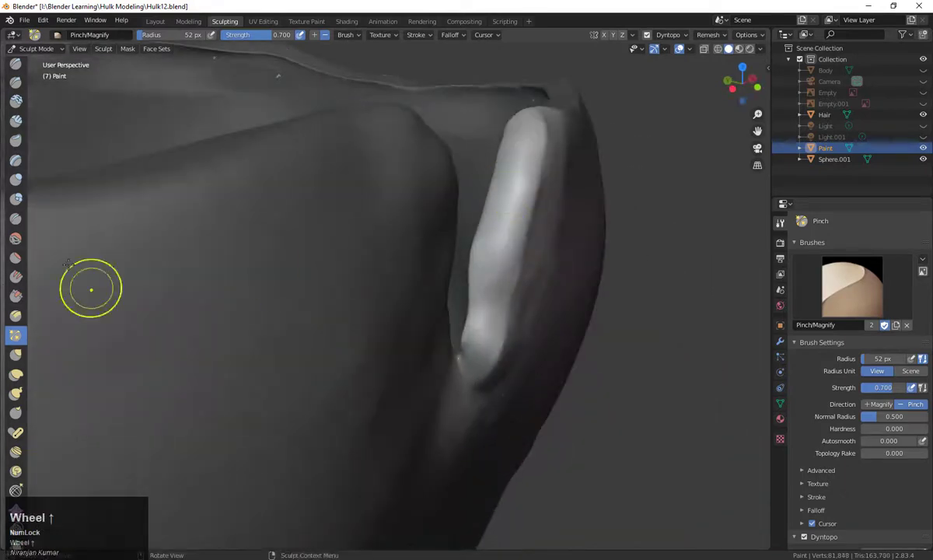
Step: Flatten the bumpy front edge of the unmasked flap near its base with the Flatten/Contrast brush
{"action": "left_click", "coordinate": [16, 257]}
{"action": "scroll", "coordinate": [493, 200], "scroll_direction": "up", "scroll_amount": 2}
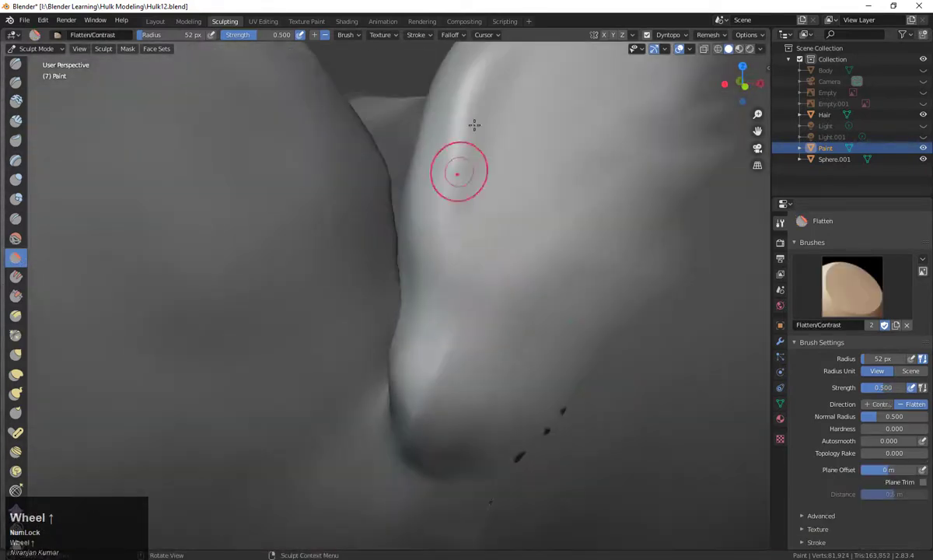
{"action": "middle_click_drag", "start_coordinate": [475, 125], "coordinate": [468, 296]}
{"action": "middle_click_drag", "start_coordinate": [379, 335], "coordinate": [32, 222]}
Step: Reposition the unmasked fly flap's edge and base against the opposite flap using the Grab brush at 206 px radius
{"action": "left_click", "coordinate": [15, 354]}
{"action": "middle_click_drag", "start_coordinate": [466, 350], "coordinate": [507, 357]}
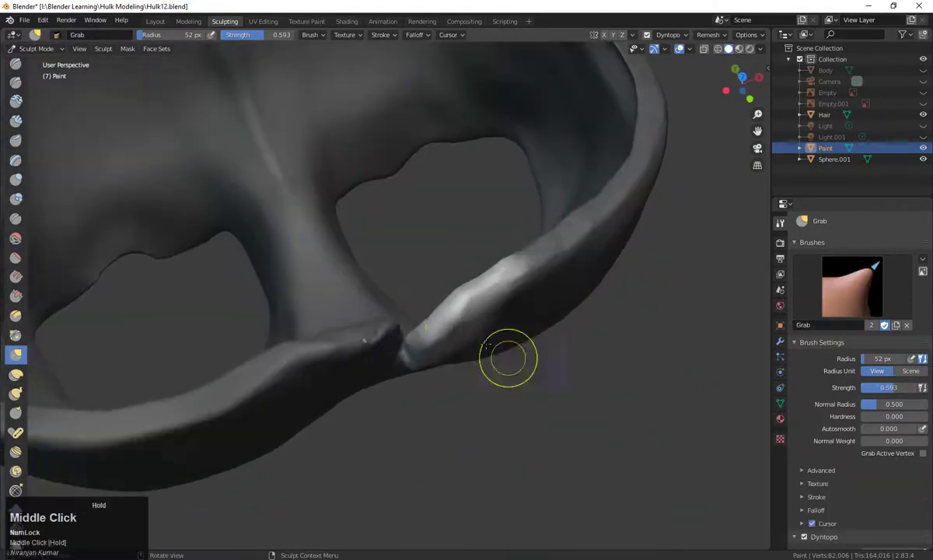
{"action": "mouse_move", "coordinate": [466, 331]}
{"action": "middle_mouse_down"}
{"action": "mouse_move", "coordinate": [556, 379]}
{"action": "mouse_move", "coordinate": [590, 327]}
{"action": "middle_mouse_up"}
{"action": "key", "text": "f"}
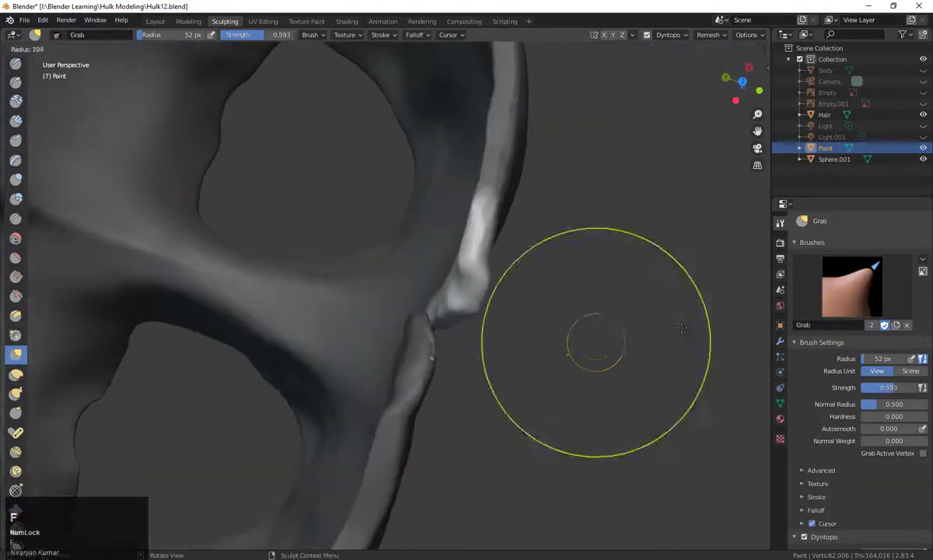
{"action": "left_click", "coordinate": [668, 322]}
{"action": "mouse_move", "coordinate": [466, 266]}
{"action": "left_mouse_down"}
{"action": "mouse_move", "coordinate": [493, 263]}
{"action": "mouse_move", "coordinate": [485, 242]}
{"action": "left_mouse_up"}
{"action": "mouse_move", "coordinate": [498, 256]}
{"action": "middle_mouse_down"}
{"action": "mouse_move", "coordinate": [551, 325]}
{"action": "mouse_move", "coordinate": [521, 241]}
{"action": "middle_mouse_up"}
{"action": "left_click_drag", "start_coordinate": [395, 294], "coordinate": [389, 304]}
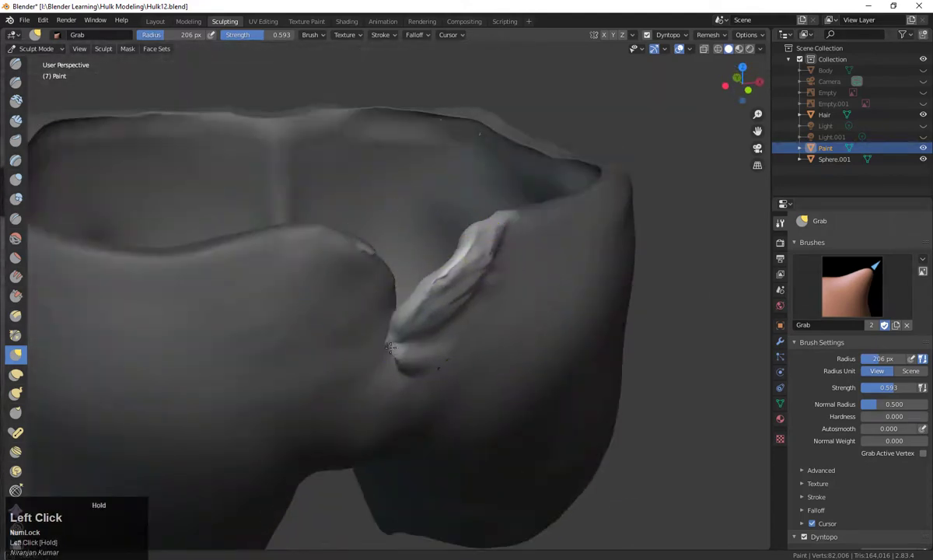
{"action": "mouse_move", "coordinate": [420, 334]}
{"action": "middle_mouse_down"}
{"action": "mouse_move", "coordinate": [483, 331]}
{"action": "mouse_move", "coordinate": [475, 350]}
{"action": "middle_mouse_up"}
{"action": "mouse_move", "coordinate": [474, 350]}
{"action": "middle_mouse_down"}
{"action": "mouse_move", "coordinate": [473, 392]}
{"action": "mouse_move", "coordinate": [400, 381]}
{"action": "middle_mouse_up"}
{"action": "mouse_move", "coordinate": [414, 191]}
{"action": "left_mouse_down"}
{"action": "mouse_move", "coordinate": [392, 234]}
{"action": "mouse_move", "coordinate": [398, 251]}
{"action": "left_mouse_up"}
{"action": "middle_click_drag", "start_coordinate": [399, 252], "coordinate": [520, 243]}
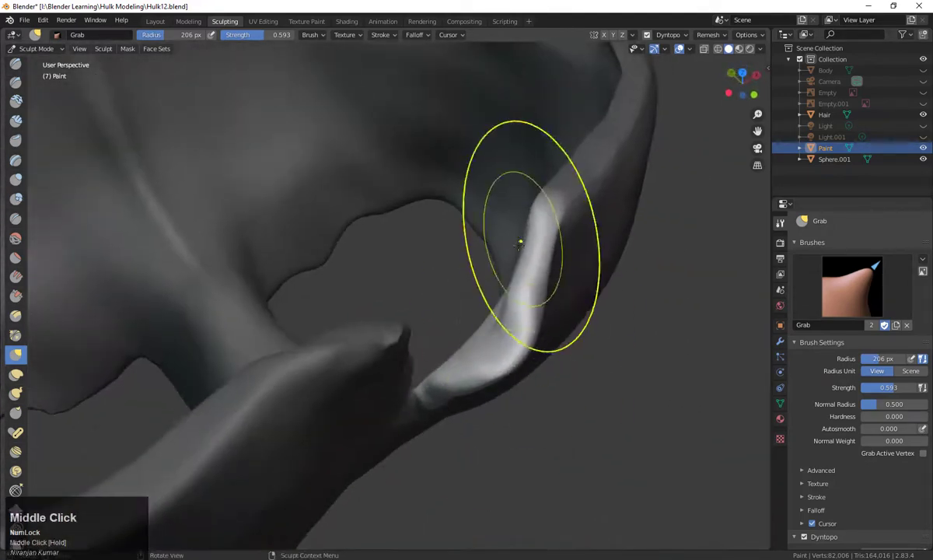
Step: Examine the reshaped fly flap and the waistline of the shorts from the front and from above
{"action": "middle_click_drag", "start_coordinate": [426, 411], "coordinate": [500, 105]}
{"action": "scroll", "coordinate": [556, 301], "scroll_direction": "up", "scroll_amount": 2}
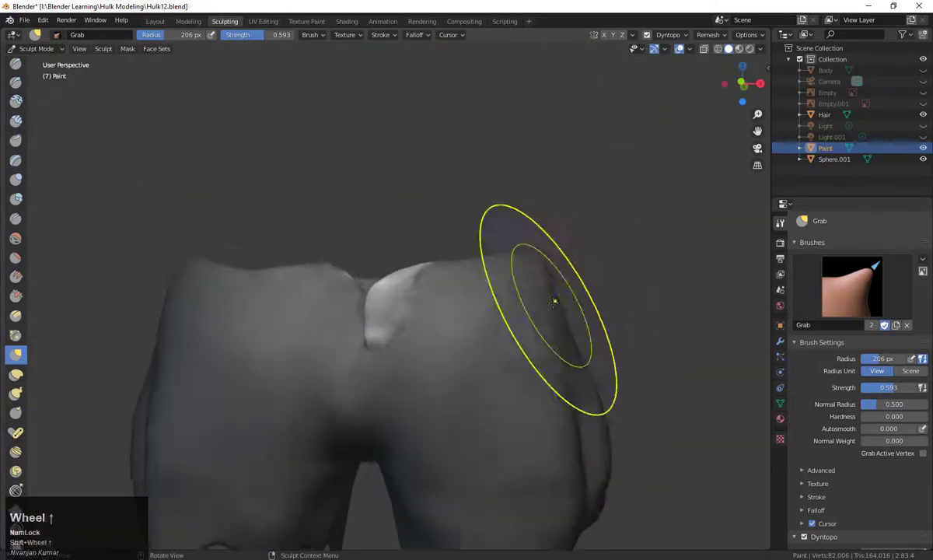
{"action": "mouse_move", "coordinate": [556, 302]}
{"action": "middle_mouse_down"}
{"action": "mouse_move", "coordinate": [522, 303]}
{"action": "mouse_move", "coordinate": [619, 334]}
{"action": "mouse_move", "coordinate": [607, 275]}
{"action": "middle_mouse_up"}
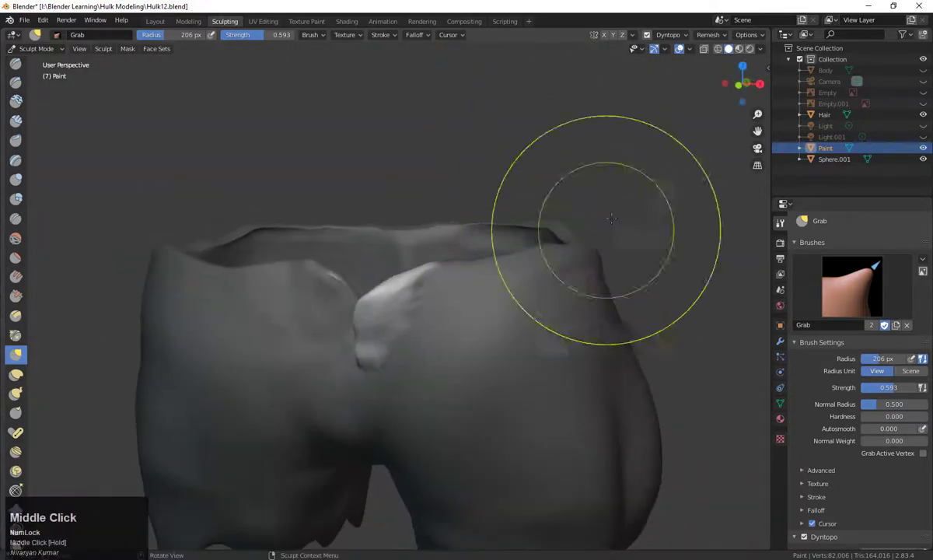
{"action": "middle_click_drag", "start_coordinate": [655, 206], "coordinate": [652, 269]}
{"action": "scroll", "coordinate": [578, 340], "scroll_direction": "down", "scroll_amount": 2}
{"action": "middle_click_drag", "start_coordinate": [577, 340], "coordinate": [536, 370]}
{"action": "scroll", "coordinate": [635, 383], "scroll_direction": "down", "scroll_amount": 2}
{"action": "scroll", "coordinate": [638, 358], "scroll_direction": "up", "scroll_amount": 4}
Step: Clear the mask and smooth the back of the shorts just below the waistline
{"action": "middle_click_drag", "start_coordinate": [654, 364], "coordinate": [628, 347]}
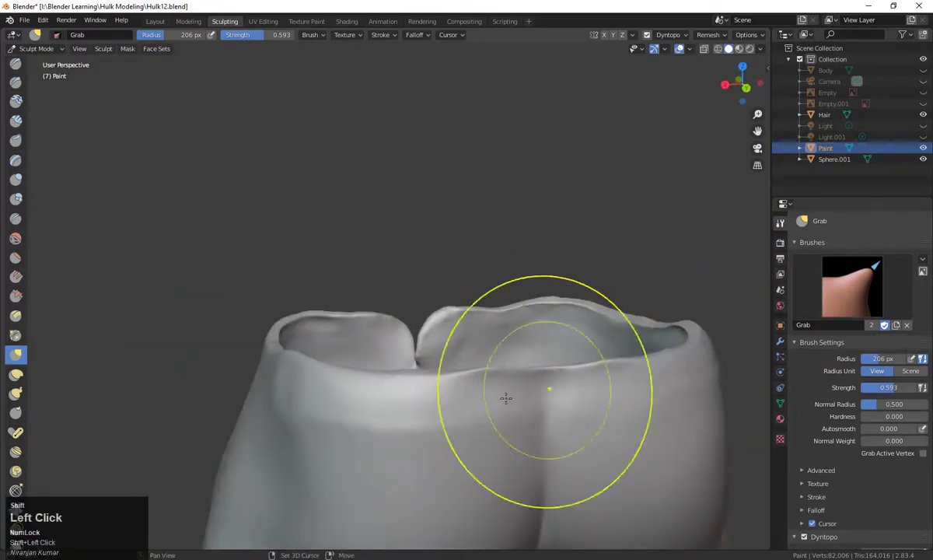
{"action": "scroll", "coordinate": [506, 398], "scroll_direction": "down", "scroll_amount": 3}
{"action": "middle_click_drag", "start_coordinate": [505, 399], "coordinate": [556, 377]}
{"action": "middle_click_drag", "start_coordinate": [634, 426], "coordinate": [642, 426]}
{"action": "scroll", "coordinate": [607, 424], "scroll_direction": "up", "scroll_amount": 2}
{"action": "left_click_drag", "start_coordinate": [351, 429], "coordinate": [507, 434], "text": "shift"}
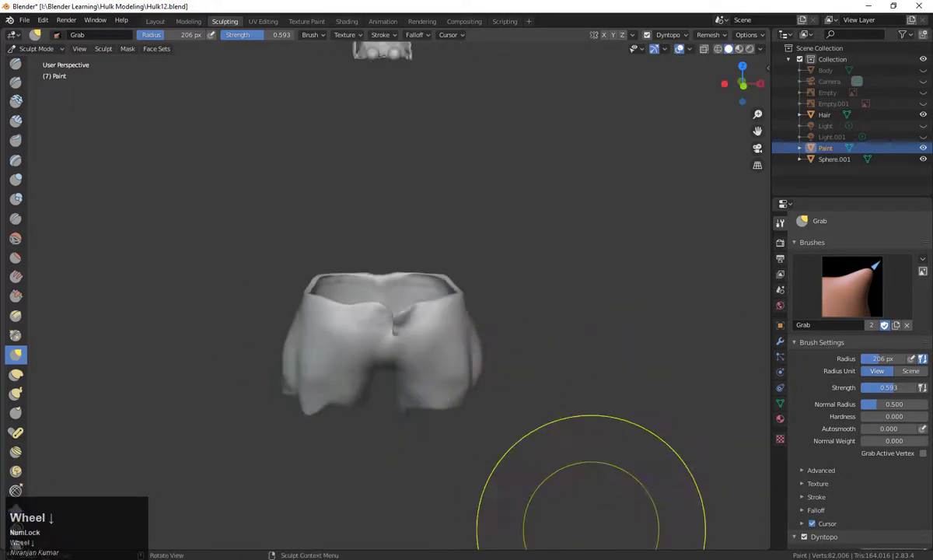
Step: Try a Layer brush stroke at 206 px radius on the front of the shorts beside the fly
{"action": "middle_click_drag", "start_coordinate": [591, 530], "coordinate": [551, 395]}
{"action": "scroll", "coordinate": [490, 417], "scroll_direction": "up", "scroll_amount": 4}
{"action": "mouse_move", "coordinate": [646, 413]}
{"action": "middle_mouse_down", "text": "shift"}
{"action": "mouse_move", "coordinate": [652, 402]}
{"action": "mouse_move", "coordinate": [706, 423]}
{"action": "middle_mouse_up", "text": "shift"}
{"action": "scroll", "coordinate": [661, 406], "scroll_direction": "up", "scroll_amount": 1}
{"action": "left_click", "coordinate": [16, 223]}
{"action": "scroll", "coordinate": [31, 166], "scroll_direction": "up", "scroll_amount": 1}
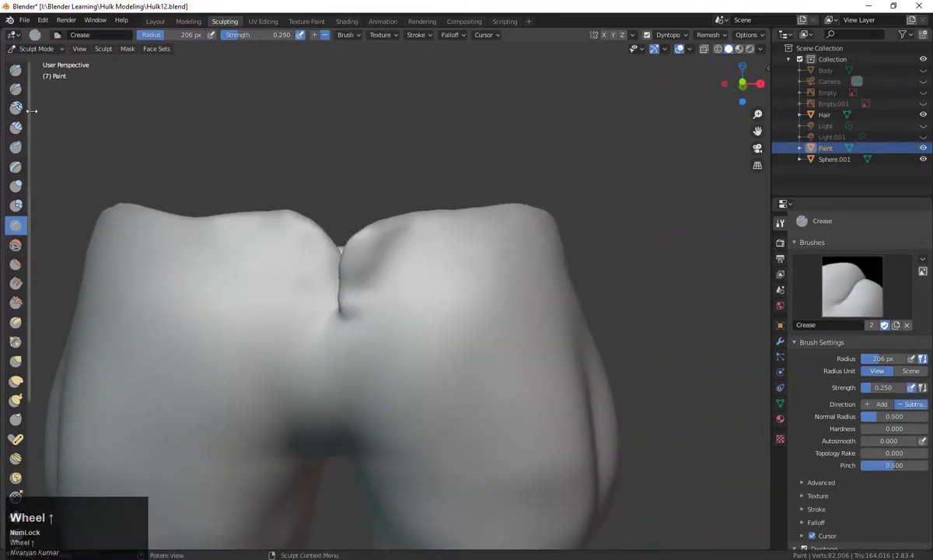
{"action": "left_click", "coordinate": [16, 89]}
{"action": "scroll", "coordinate": [389, 236], "scroll_direction": "up", "scroll_amount": 2}
{"action": "scroll", "coordinate": [478, 358], "scroll_direction": "down", "scroll_amount": 1}
{"action": "scroll", "coordinate": [478, 360], "scroll_direction": "down", "scroll_amount": 2}
{"action": "middle_click_drag", "start_coordinate": [717, 329], "coordinate": [671, 386], "text": "shift"}
{"action": "left_click", "coordinate": [15, 166]}
{"action": "left_click_drag", "start_coordinate": [420, 364], "coordinate": [498, 366]}
{"action": "key", "text": "ctrl+z"}
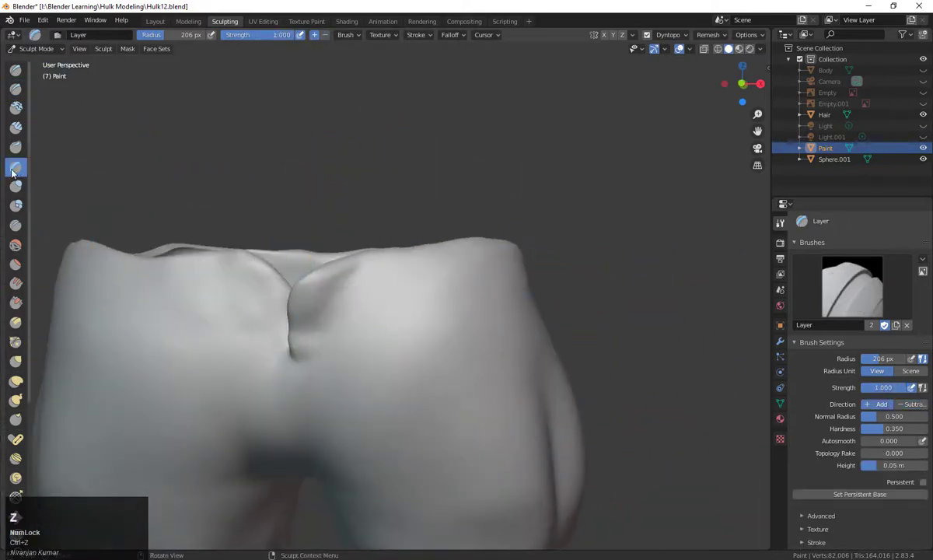
{"action": "scroll", "coordinate": [15, 105], "scroll_direction": "up", "scroll_amount": 1}
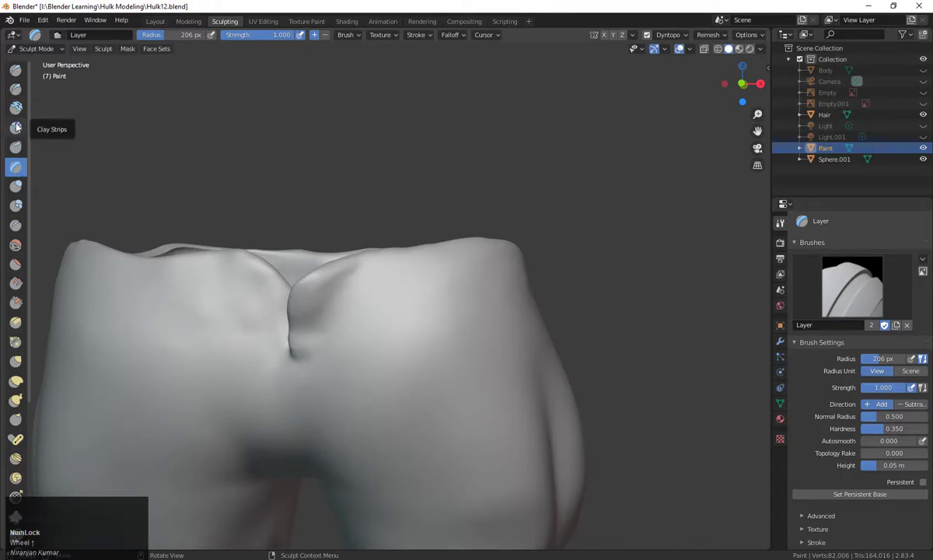
Step: Build a raised vertical fly strip from the left flap's tip down to the crotch with Clay Strips at 34 px radius
{"action": "left_click", "coordinate": [16, 128]}
{"action": "key", "text": "f"}
{"action": "left_click", "coordinate": [339, 375]}
{"action": "middle_click_drag", "start_coordinate": [340, 376], "coordinate": [301, 302]}
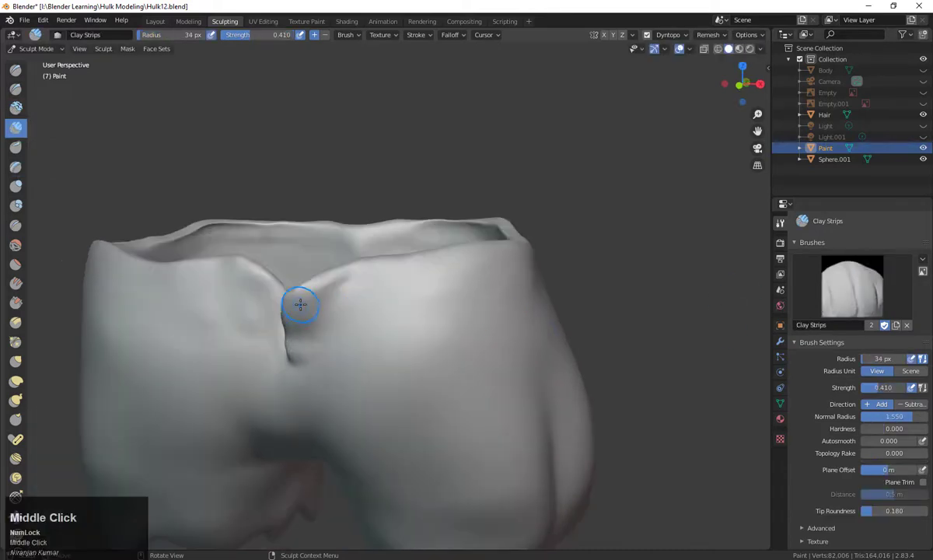
{"action": "left_click_drag", "start_coordinate": [301, 302], "coordinate": [305, 330]}
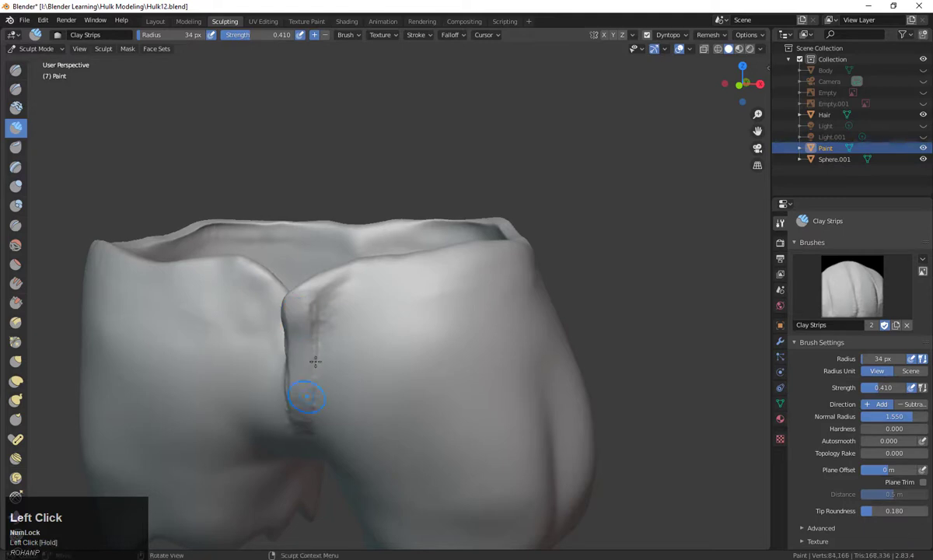
{"action": "left_click_drag", "start_coordinate": [310, 316], "coordinate": [320, 430]}
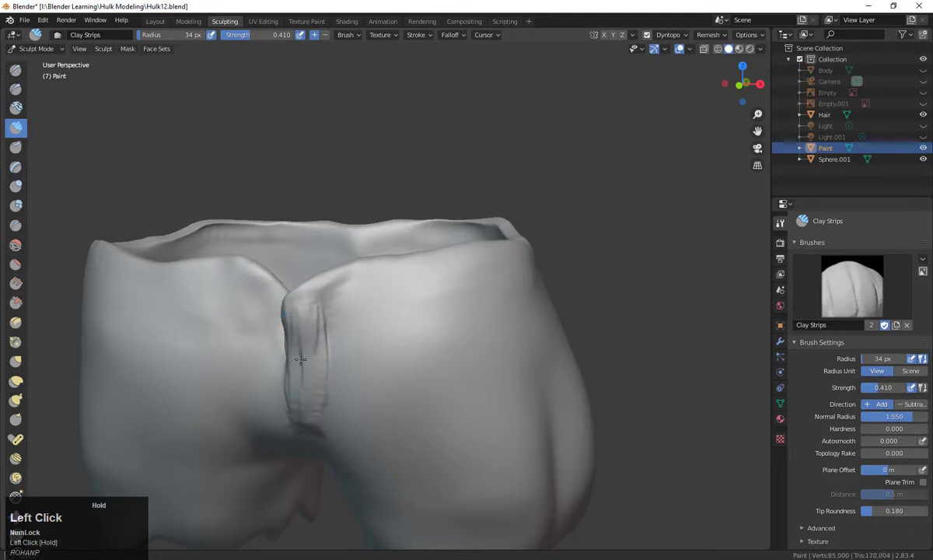
{"action": "middle_click_drag", "start_coordinate": [500, 447], "coordinate": [294, 371]}
{"action": "mouse_move", "coordinate": [294, 371]}
{"action": "left_mouse_down"}
{"action": "mouse_move", "coordinate": [306, 397]}
{"action": "mouse_move", "coordinate": [297, 440]}
{"action": "left_mouse_up"}
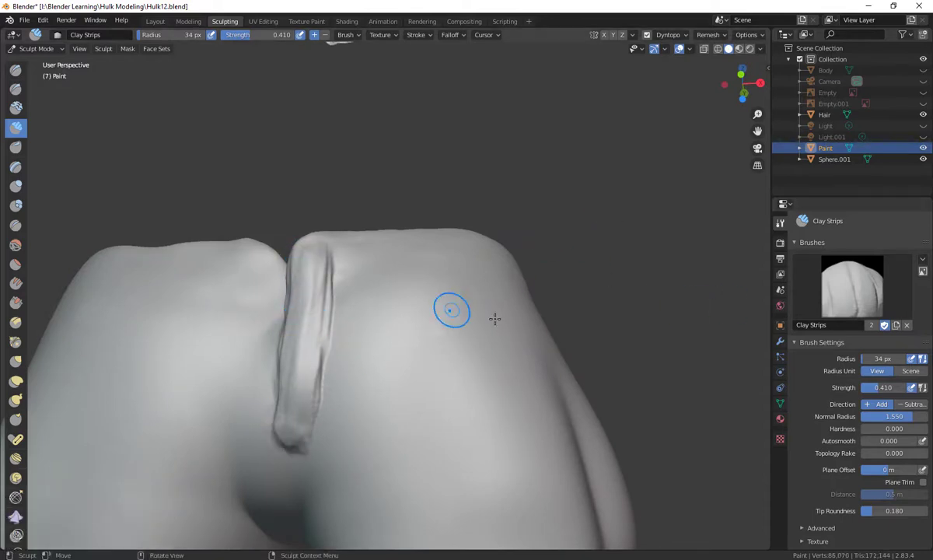
Step: Thicken the fly strip along its full length with Clay Strips and smooth its face and side edge
{"action": "mouse_move", "coordinate": [450, 308]}
{"action": "middle_mouse_down"}
{"action": "mouse_move", "coordinate": [446, 393]}
{"action": "mouse_move", "coordinate": [452, 342]}
{"action": "middle_mouse_up"}
{"action": "scroll", "coordinate": [455, 357], "scroll_direction": "up", "scroll_amount": 2}
{"action": "mouse_move", "coordinate": [457, 269]}
{"action": "left_mouse_down"}
{"action": "mouse_move", "coordinate": [408, 442]}
{"action": "mouse_move", "coordinate": [385, 463]}
{"action": "left_mouse_up"}
{"action": "mouse_move", "coordinate": [451, 272]}
{"action": "left_mouse_down"}
{"action": "mouse_move", "coordinate": [438, 384]}
{"action": "mouse_move", "coordinate": [381, 474]}
{"action": "left_mouse_up"}
{"action": "mouse_move", "coordinate": [430, 366]}
{"action": "left_mouse_down", "text": "shift"}
{"action": "mouse_move", "coordinate": [421, 469]}
{"action": "mouse_move", "coordinate": [465, 458]}
{"action": "mouse_move", "coordinate": [407, 502]}
{"action": "left_mouse_up", "text": "shift"}
{"action": "scroll", "coordinate": [560, 319], "scroll_direction": "down", "scroll_amount": 2}
{"action": "mouse_move", "coordinate": [560, 319]}
{"action": "middle_mouse_down"}
{"action": "mouse_move", "coordinate": [690, 184]}
{"action": "mouse_move", "coordinate": [430, 268]}
{"action": "middle_mouse_up"}
{"action": "left_click_drag", "start_coordinate": [429, 268], "coordinate": [433, 420]}
{"action": "left_click_drag", "start_coordinate": [413, 329], "coordinate": [411, 337], "text": "shift"}
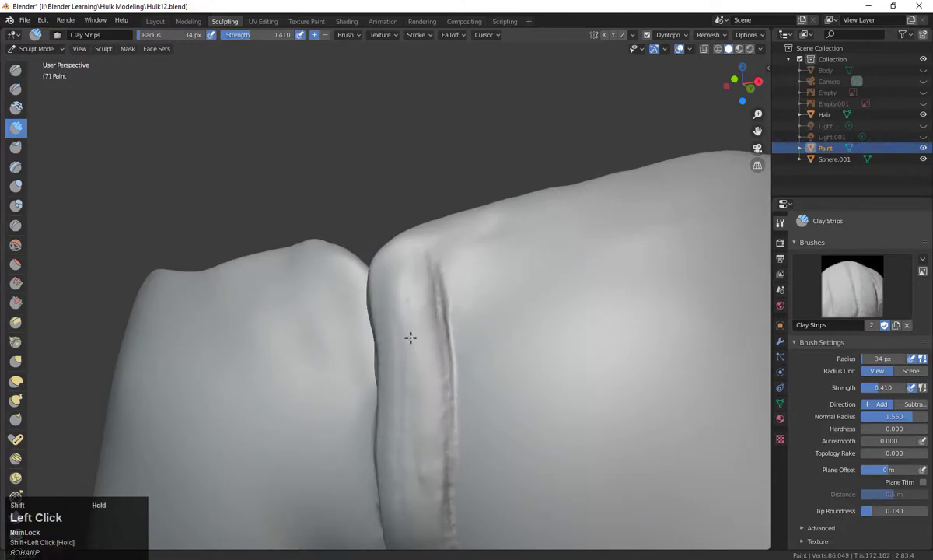
{"action": "left_click_drag", "start_coordinate": [457, 376], "coordinate": [452, 385], "text": "shift"}
Step: Add another Clay Strips pass over the fly strip's face and smooth it down to its rounded lower end
{"action": "scroll", "coordinate": [452, 385], "scroll_direction": "down", "scroll_amount": 1}
{"action": "middle_click_drag", "start_coordinate": [452, 385], "coordinate": [479, 392]}
{"action": "mouse_move", "coordinate": [418, 308]}
{"action": "left_mouse_down"}
{"action": "mouse_move", "coordinate": [417, 348]}
{"action": "mouse_move", "coordinate": [402, 347]}
{"action": "left_mouse_up"}
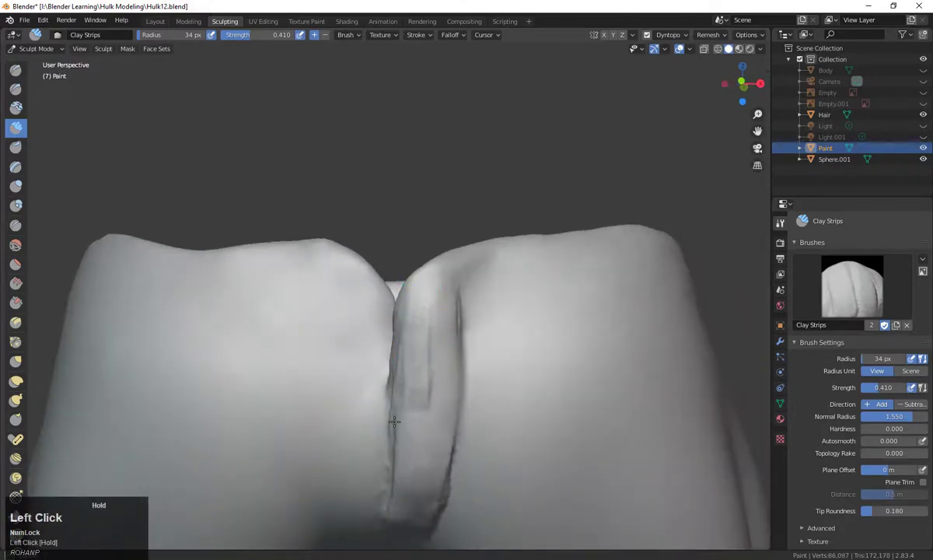
{"action": "left_click_drag", "start_coordinate": [435, 326], "coordinate": [425, 498]}
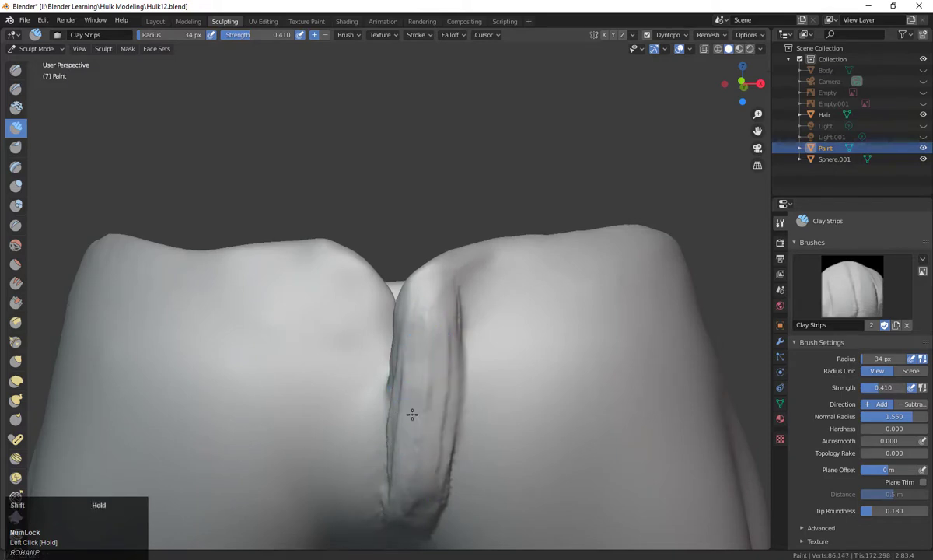
{"action": "middle_click_drag", "start_coordinate": [420, 432], "coordinate": [411, 306]}
{"action": "left_click_drag", "start_coordinate": [389, 388], "coordinate": [439, 424]}
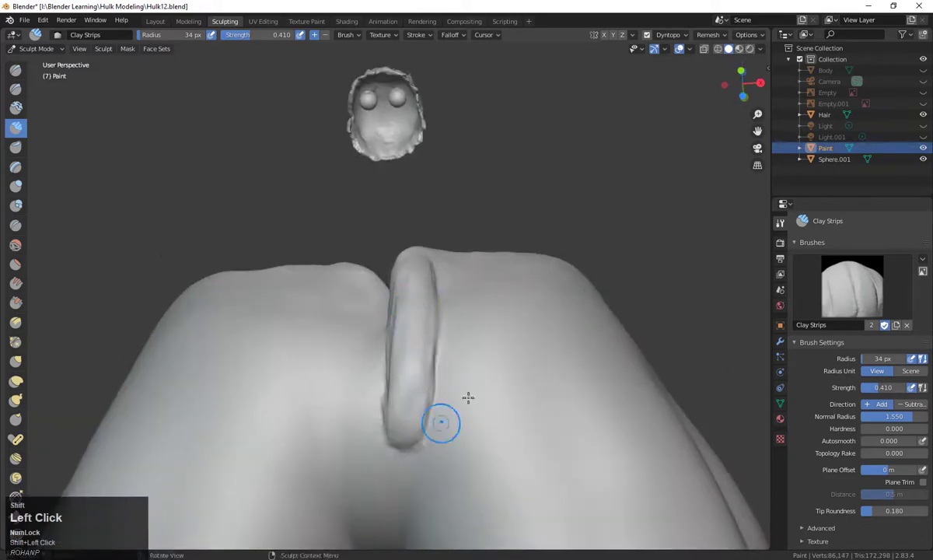
Step: Build the start of a raised waistband from the top of the fly strip with Clay Strips at 62 px radius
{"action": "middle_click_drag", "start_coordinate": [439, 423], "coordinate": [439, 366]}
{"action": "scroll", "coordinate": [371, 305], "scroll_direction": "up", "scroll_amount": 2}
{"action": "key", "text": "f"}
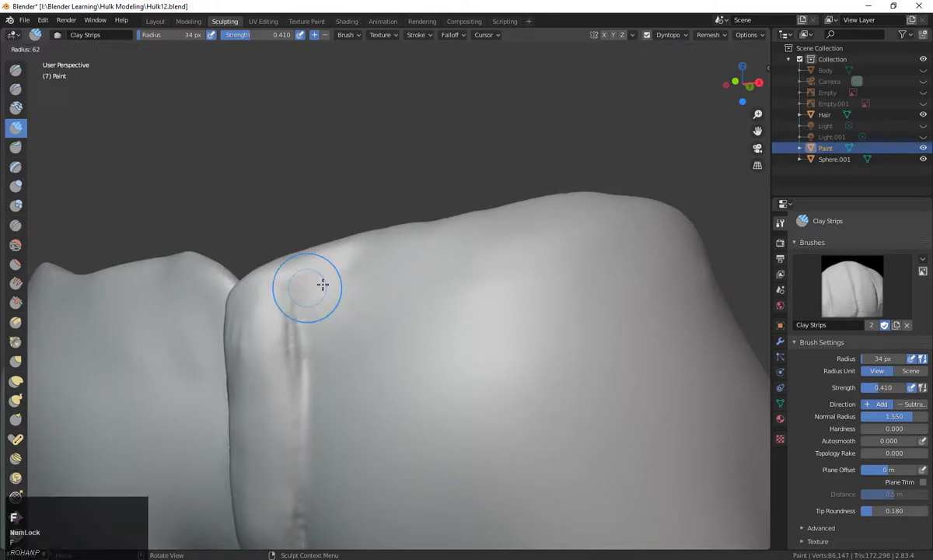
{"action": "left_click", "coordinate": [313, 281]}
{"action": "left_click_drag", "start_coordinate": [313, 282], "coordinate": [493, 238]}
Step: Try extending the raised waistband around the character's left hip with Clay Strips at 62 px radius
{"action": "scroll", "coordinate": [625, 360], "scroll_direction": "down", "scroll_amount": 2}
{"action": "mouse_move", "coordinate": [625, 360]}
{"action": "middle_mouse_down"}
{"action": "mouse_move", "coordinate": [382, 281]}
{"action": "mouse_move", "coordinate": [507, 296]}
{"action": "middle_mouse_up"}
{"action": "scroll", "coordinate": [414, 294], "scroll_direction": "up", "scroll_amount": 1}
{"action": "left_click_drag", "start_coordinate": [507, 296], "coordinate": [600, 270]}
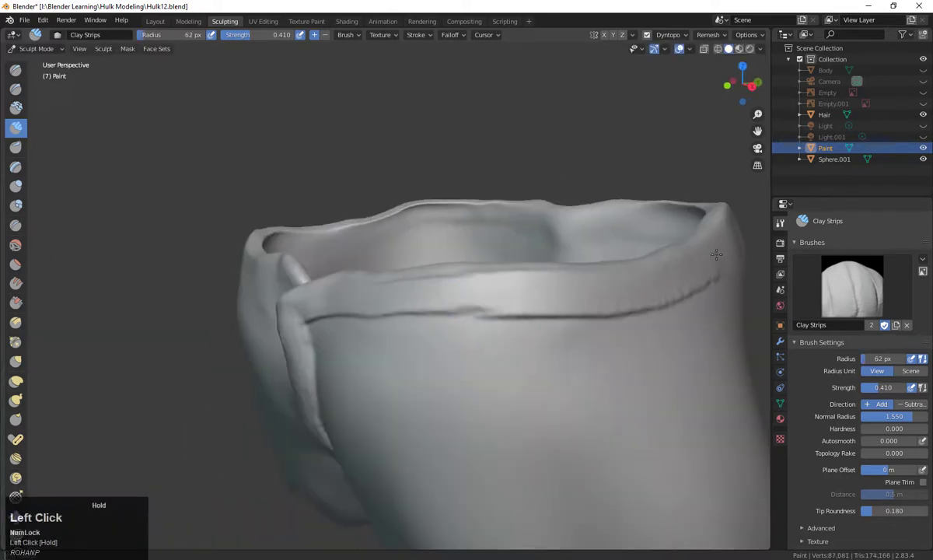
{"action": "scroll", "coordinate": [562, 354], "scroll_direction": "down", "scroll_amount": 2}
{"action": "middle_click_drag", "start_coordinate": [563, 354], "coordinate": [631, 413]}
{"action": "key", "text": "ctrl+z"}
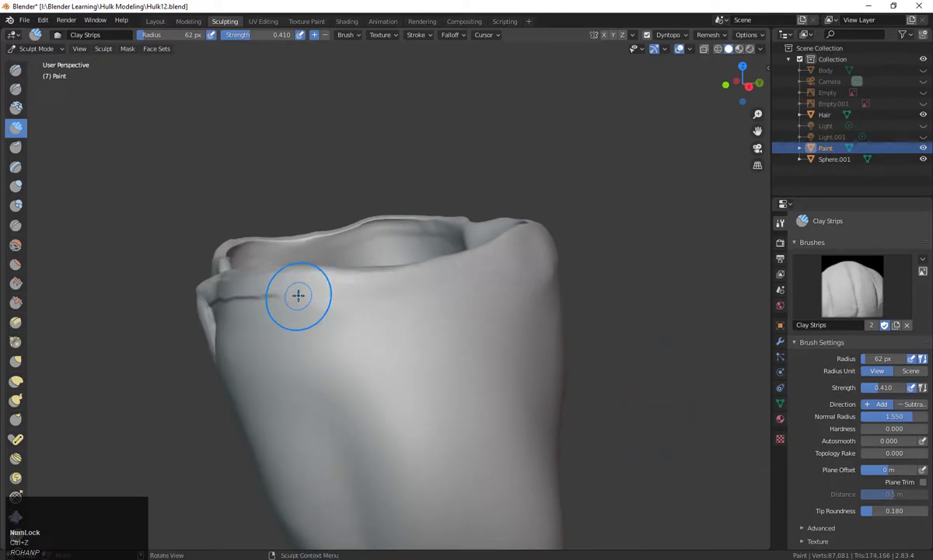
Step: Extend the raised waistband around the character's left hip and across the back with Clay Strips at 46 px radius
{"action": "key", "text": "f"}
{"action": "left_click", "coordinate": [277, 283]}
{"action": "mouse_move", "coordinate": [277, 282]}
{"action": "left_mouse_down"}
{"action": "mouse_move", "coordinate": [372, 283]}
{"action": "mouse_move", "coordinate": [478, 264]}
{"action": "left_mouse_up"}
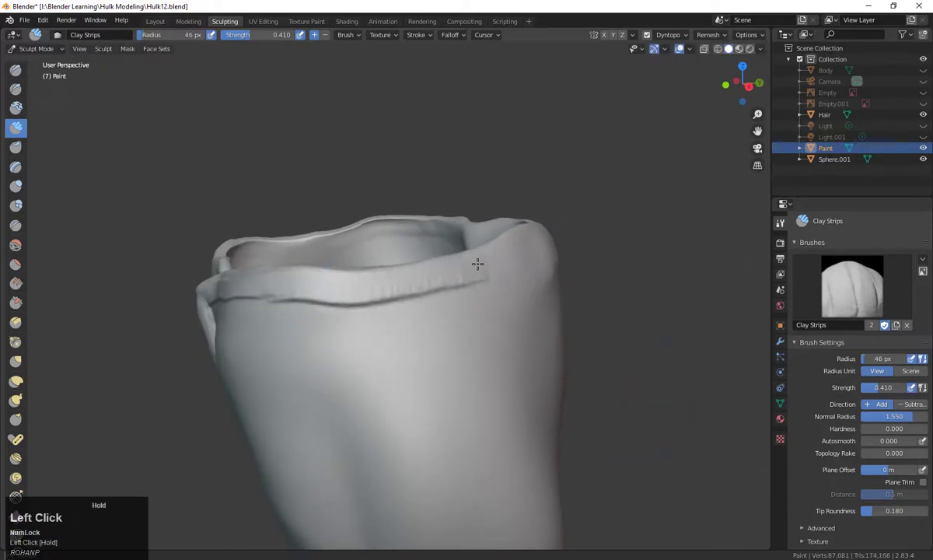
{"action": "middle_click_drag", "start_coordinate": [536, 238], "coordinate": [350, 265]}
{"action": "left_click", "coordinate": [304, 269]}
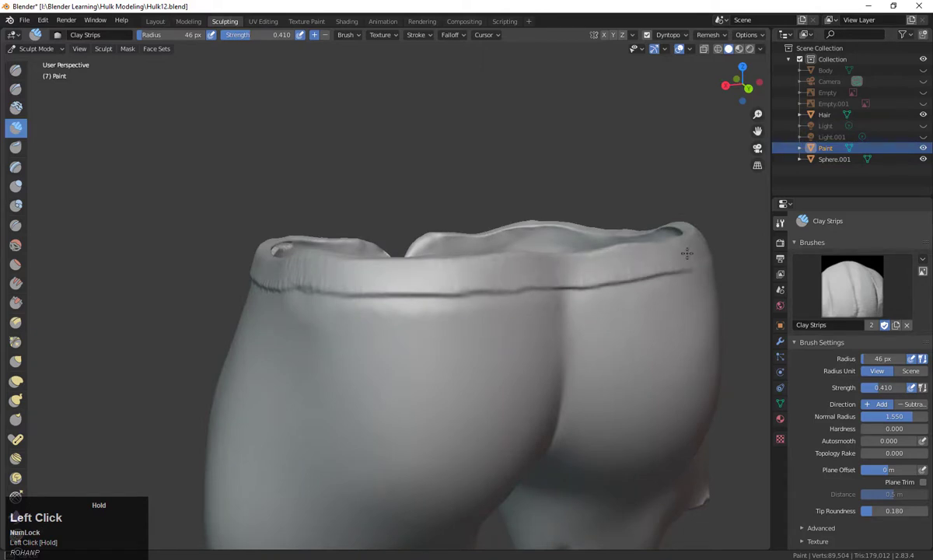
Step: Continue the raised waistband from the back around the character's right hip toward the front with Clay Strips
{"action": "scroll", "coordinate": [688, 253], "scroll_direction": "down", "scroll_amount": 3}
{"action": "scroll", "coordinate": [667, 292], "scroll_direction": "up", "scroll_amount": 3}
{"action": "middle_click_drag", "start_coordinate": [667, 291], "coordinate": [423, 298]}
{"action": "left_click", "coordinate": [459, 291]}
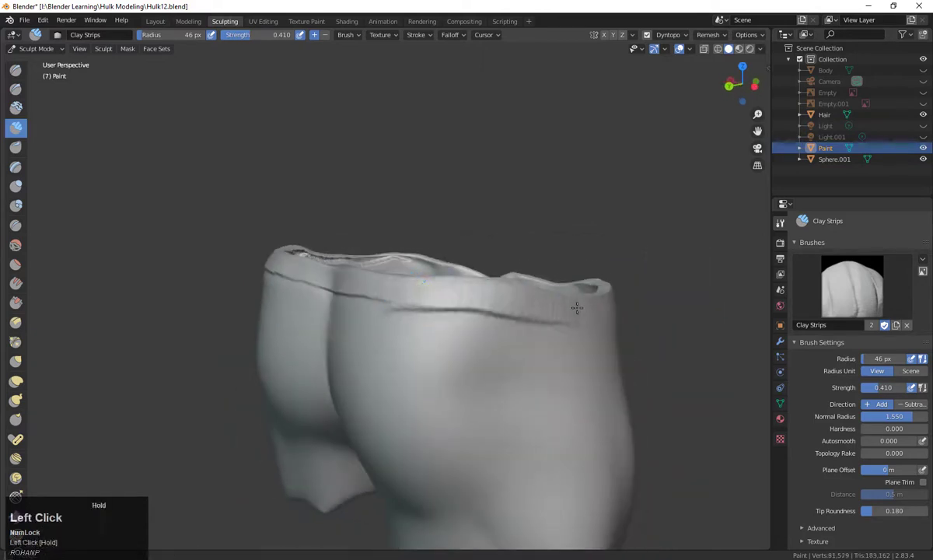
{"action": "middle_click_drag", "start_coordinate": [576, 308], "coordinate": [289, 297]}
{"action": "left_click", "coordinate": [290, 296]}
{"action": "mouse_move", "coordinate": [439, 302]}
{"action": "middle_mouse_down"}
{"action": "mouse_move", "coordinate": [240, 298]}
{"action": "mouse_move", "coordinate": [375, 365]}
{"action": "mouse_move", "coordinate": [306, 313]}
{"action": "middle_mouse_up"}
{"action": "left_click", "coordinate": [239, 298]}
Step: Extend the waistband across the right front flap to the fly opening with Clay Strips at 32 px radius, redoing the first stroke
{"action": "key", "text": "f"}
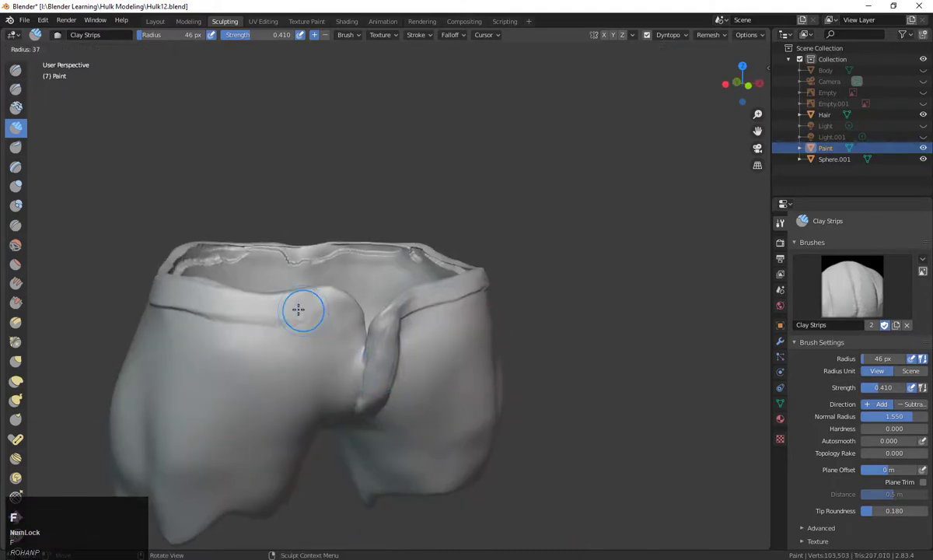
{"action": "left_click", "coordinate": [282, 308]}
{"action": "left_click_drag", "start_coordinate": [310, 296], "coordinate": [339, 299]}
{"action": "middle_click_drag", "start_coordinate": [304, 471], "coordinate": [312, 475]}
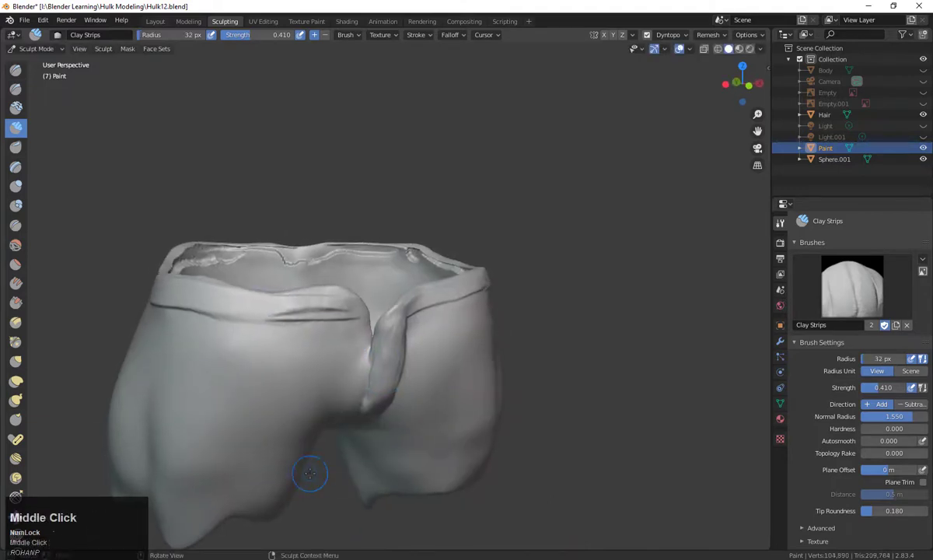
{"action": "key", "text": "ctrl+z"}
{"action": "left_click_drag", "start_coordinate": [282, 307], "coordinate": [323, 300]}
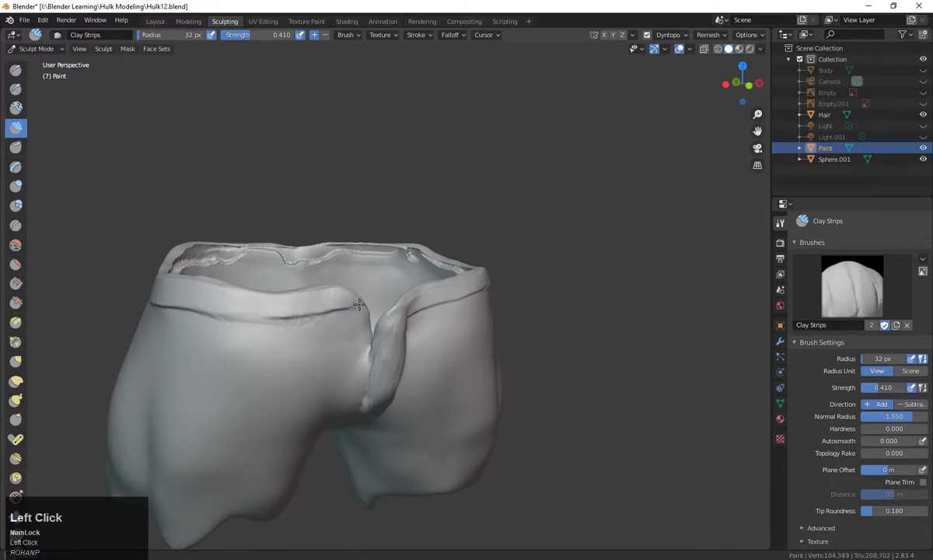
Step: Build up the gap in the waistband on the character's right hip with Clay Strips at 35 px radius
{"action": "middle_click_drag", "start_coordinate": [373, 330], "coordinate": [462, 332]}
{"action": "left_click", "coordinate": [462, 332]}
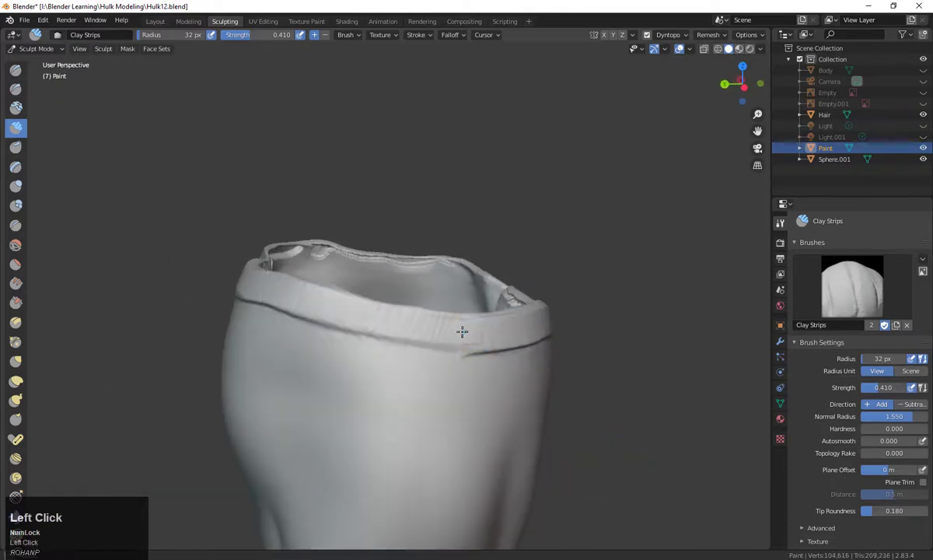
{"action": "key", "text": "ctrl+z"}
{"action": "key", "text": "f"}
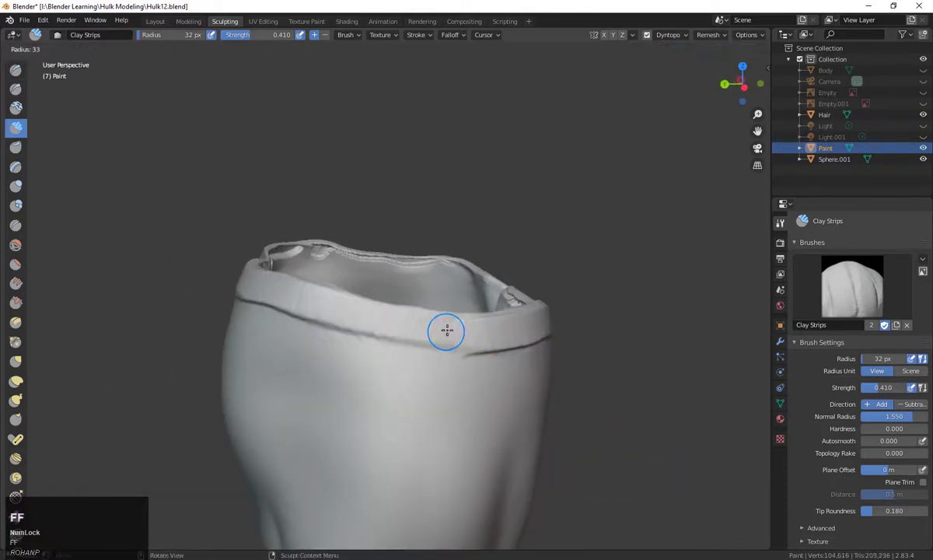
{"action": "left_click", "coordinate": [461, 329]}
{"action": "left_click_drag", "start_coordinate": [306, 299], "coordinate": [281, 291]}
Step: Switch to the Draw Sharp brush and smooth the waistband along the character's right front
{"action": "mouse_move", "coordinate": [436, 388]}
{"action": "middle_mouse_down"}
{"action": "mouse_move", "coordinate": [454, 408]}
{"action": "mouse_move", "coordinate": [481, 313]}
{"action": "mouse_move", "coordinate": [560, 327]}
{"action": "middle_mouse_up"}
{"action": "scroll", "coordinate": [663, 338], "scroll_direction": "down", "scroll_amount": 3}
{"action": "mouse_move", "coordinate": [663, 338]}
{"action": "middle_mouse_down"}
{"action": "mouse_move", "coordinate": [625, 379]}
{"action": "mouse_move", "coordinate": [575, 393]}
{"action": "middle_mouse_up"}
{"action": "left_click", "coordinate": [15, 224]}
{"action": "left_click", "coordinate": [16, 88]}
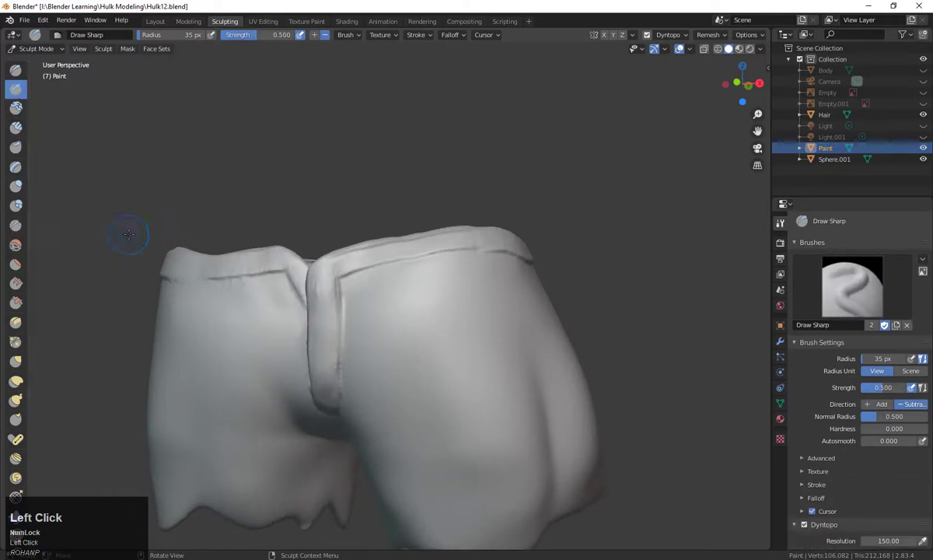
{"action": "scroll", "coordinate": [656, 264], "scroll_direction": "up", "scroll_amount": 3}
{"action": "middle_click_drag", "start_coordinate": [656, 264], "coordinate": [756, 268], "text": "shift"}
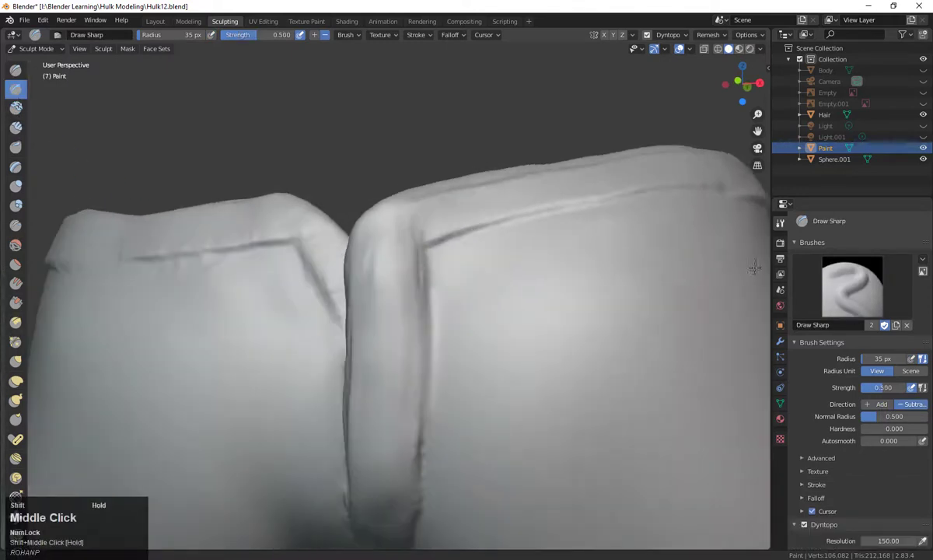
{"action": "middle_click_drag", "start_coordinate": [312, 261], "coordinate": [373, 271]}
{"action": "left_click_drag", "start_coordinate": [360, 257], "coordinate": [239, 264], "text": "shift"}
{"action": "middle_click_drag", "start_coordinate": [346, 276], "coordinate": [384, 329]}
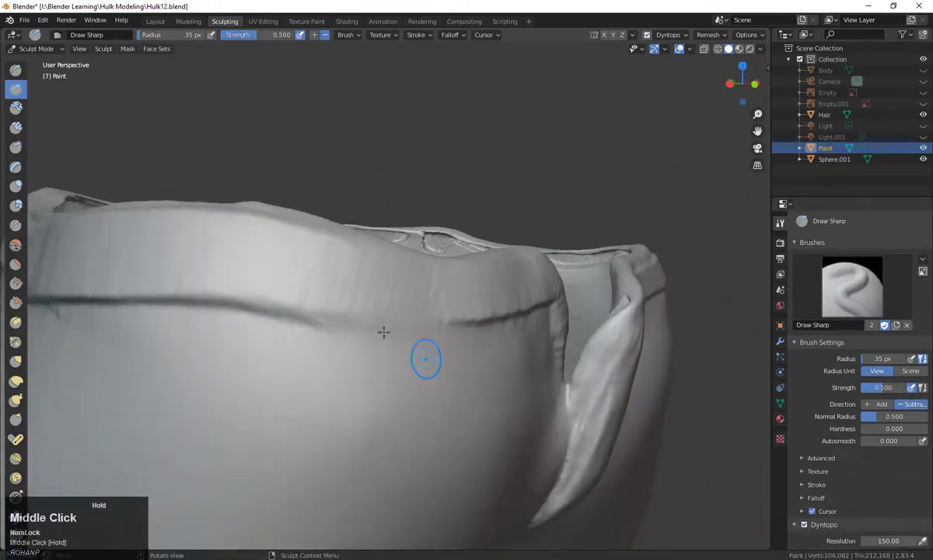
Step: Fill in the waistband's faded lower edge near the character's right hip with Clay Strips and smooth the band
{"action": "left_click", "coordinate": [16, 127]}
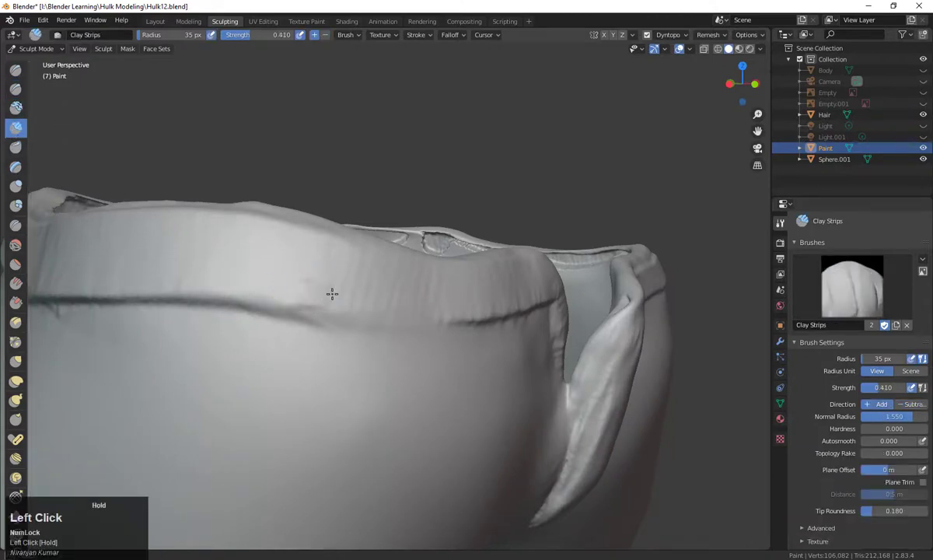
{"action": "middle_click_drag", "start_coordinate": [469, 305], "coordinate": [194, 203]}
{"action": "left_click_drag", "start_coordinate": [194, 203], "coordinate": [283, 296]}
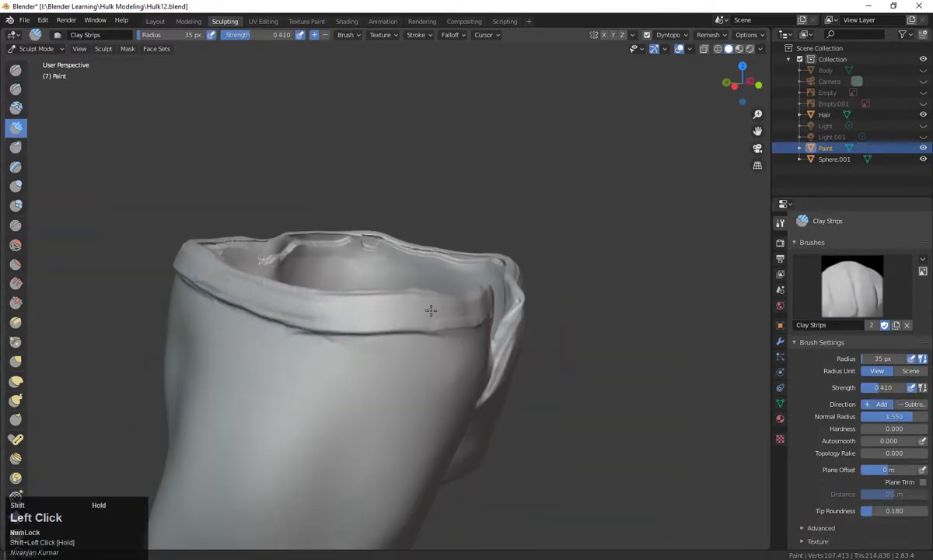
{"action": "middle_click_drag", "start_coordinate": [431, 310], "coordinate": [586, 315]}
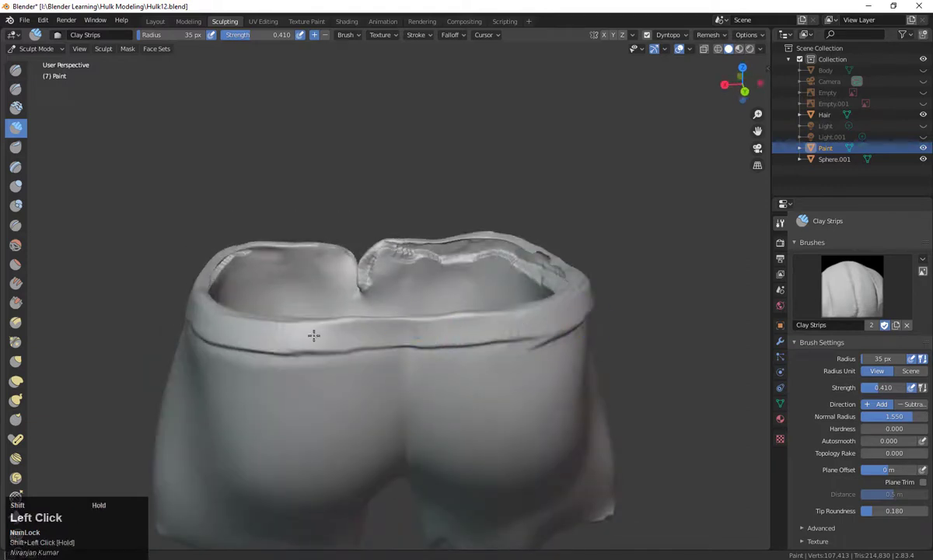
Step: Carve a crease beneath the waistband along the character's left hip and front with Draw Sharp at 35 px radius
{"action": "scroll", "coordinate": [494, 412], "scroll_direction": "up", "scroll_amount": 3}
{"action": "middle_click_drag", "start_coordinate": [494, 412], "coordinate": [13, 165]}
{"action": "left_click", "coordinate": [17, 89]}
{"action": "scroll", "coordinate": [442, 294], "scroll_direction": "up", "scroll_amount": 3}
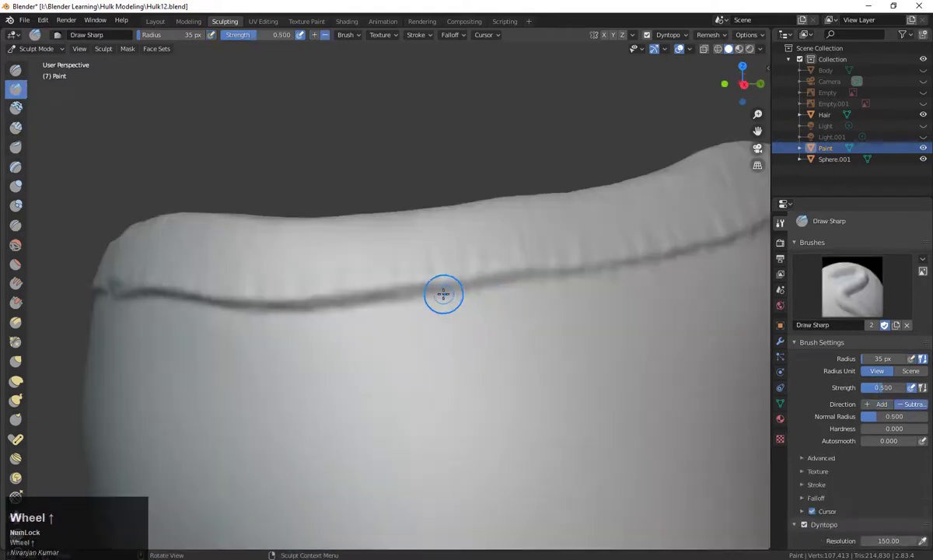
{"action": "left_click_drag", "start_coordinate": [441, 294], "coordinate": [560, 277]}
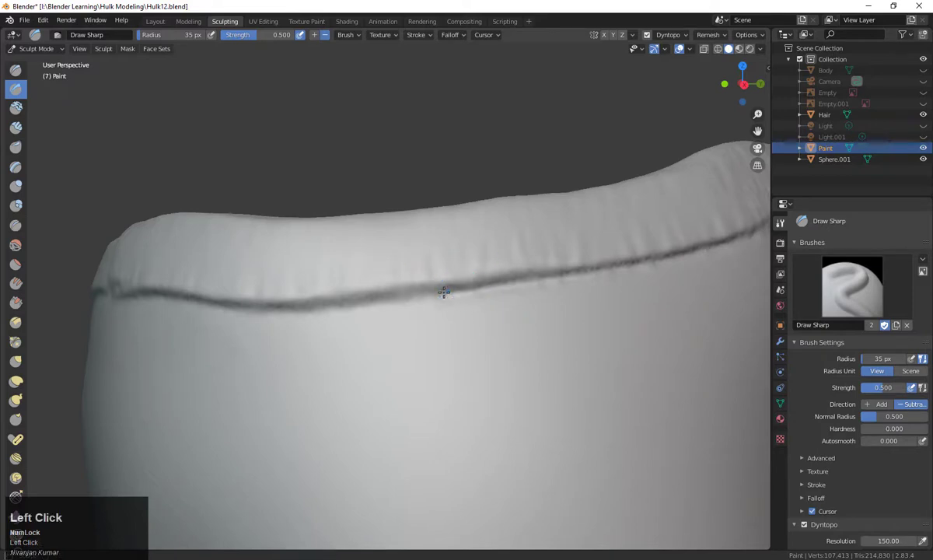
{"action": "left_click_drag", "start_coordinate": [444, 292], "coordinate": [327, 305]}
{"action": "middle_click_drag", "start_coordinate": [108, 291], "coordinate": [736, 311]}
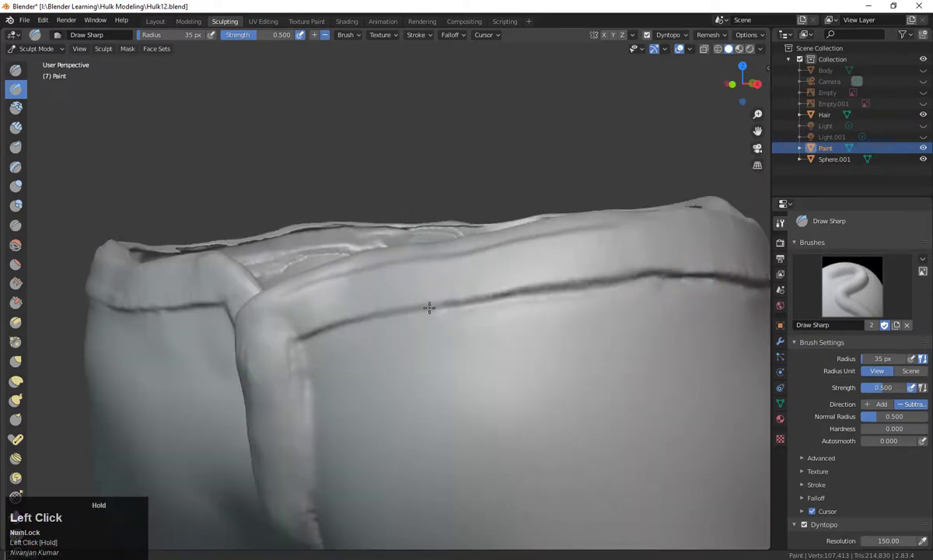
Step: Carve a sharp crease down the fly strip's outer edge and around its lower end with Draw Sharp
{"action": "middle_click_drag", "start_coordinate": [295, 342], "coordinate": [359, 356]}
{"action": "scroll", "coordinate": [358, 356], "scroll_direction": "up", "scroll_amount": 3}
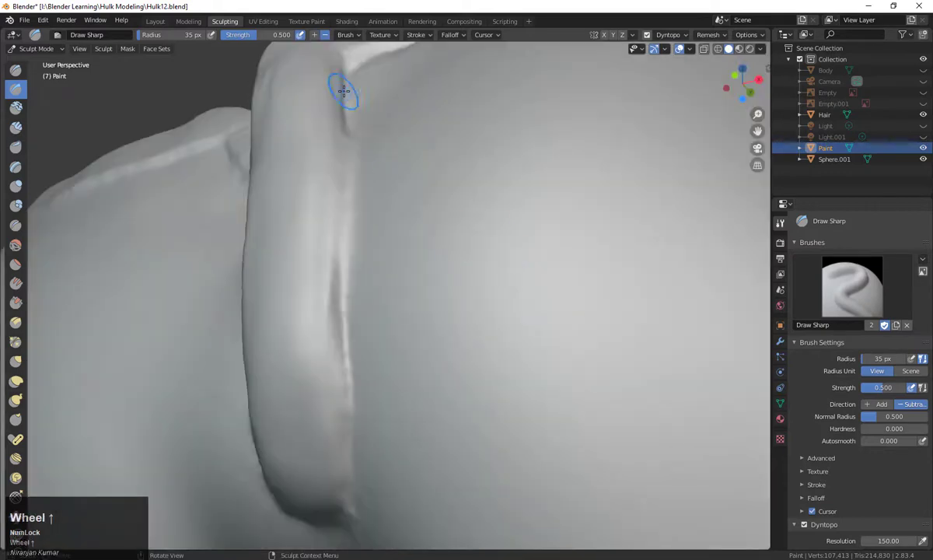
{"action": "mouse_move", "coordinate": [344, 87]}
{"action": "left_mouse_down"}
{"action": "mouse_move", "coordinate": [350, 171]}
{"action": "mouse_move", "coordinate": [339, 322]}
{"action": "left_mouse_up"}
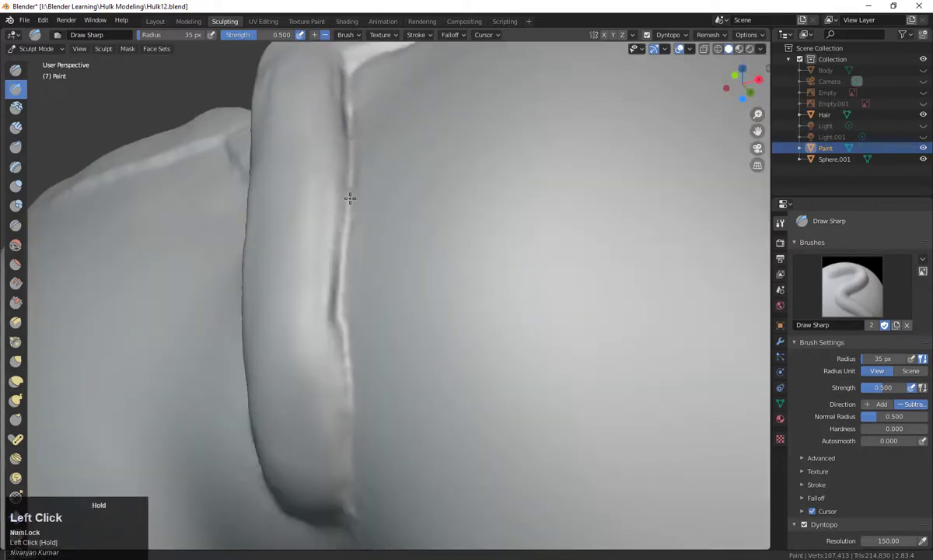
{"action": "middle_click_drag", "start_coordinate": [217, 99], "coordinate": [348, 219]}
{"action": "mouse_move", "coordinate": [384, 156]}
{"action": "left_mouse_down"}
{"action": "mouse_move", "coordinate": [412, 222]}
{"action": "mouse_move", "coordinate": [406, 348]}
{"action": "mouse_move", "coordinate": [327, 391]}
{"action": "left_mouse_up"}
{"action": "scroll", "coordinate": [581, 271], "scroll_direction": "up", "scroll_amount": 2}
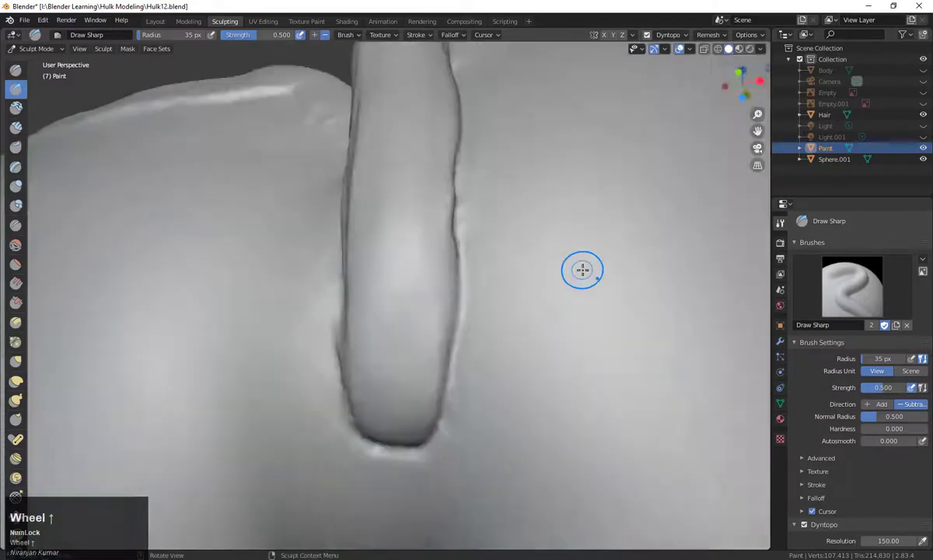
Step: Deepen the crease along the lower part of the fly strip's outer edge and up its inner edge
{"action": "mouse_move", "coordinate": [581, 271]}
{"action": "middle_mouse_down"}
{"action": "mouse_move", "coordinate": [492, 301]}
{"action": "mouse_move", "coordinate": [484, 328]}
{"action": "mouse_move", "coordinate": [511, 318]}
{"action": "mouse_move", "coordinate": [523, 250]}
{"action": "middle_mouse_up"}
{"action": "left_click_drag", "start_coordinate": [454, 225], "coordinate": [453, 300]}
{"action": "mouse_move", "coordinate": [453, 214]}
{"action": "left_mouse_down"}
{"action": "mouse_move", "coordinate": [452, 332]}
{"action": "mouse_move", "coordinate": [435, 381]}
{"action": "left_mouse_up"}
{"action": "middle_click_drag", "start_coordinate": [499, 328], "coordinate": [490, 251]}
{"action": "mouse_move", "coordinate": [438, 204]}
{"action": "left_mouse_down"}
{"action": "mouse_move", "coordinate": [422, 246]}
{"action": "mouse_move", "coordinate": [477, 136]}
{"action": "left_mouse_up"}
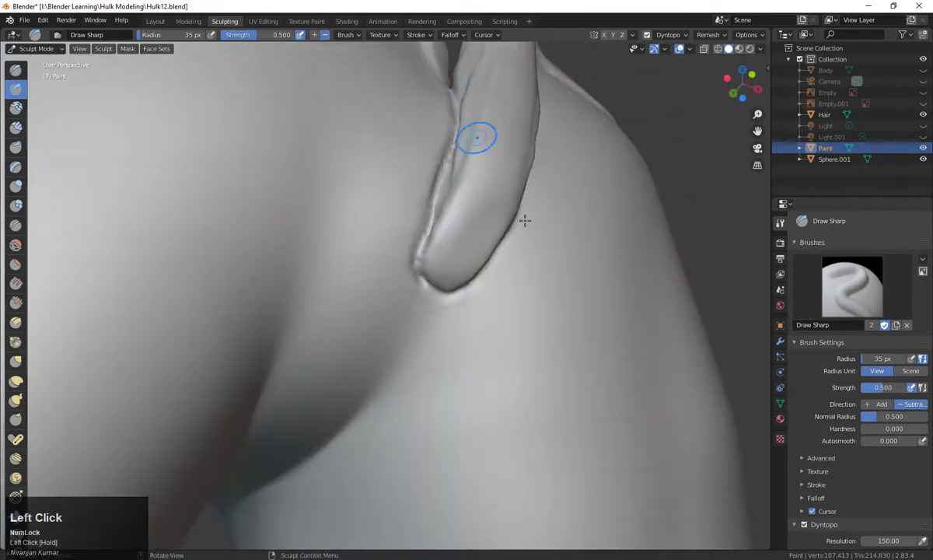
Step: Carve the right front flap's crease along the fly and beneath the waistband, reducing the Draw Sharp radius to 27 px toward the hip
{"action": "middle_click_drag", "start_coordinate": [477, 136], "coordinate": [381, 225]}
{"action": "mouse_move", "coordinate": [379, 225]}
{"action": "left_mouse_down"}
{"action": "mouse_move", "coordinate": [294, 142]}
{"action": "mouse_move", "coordinate": [204, 116]}
{"action": "mouse_move", "coordinate": [60, 104]}
{"action": "left_mouse_up"}
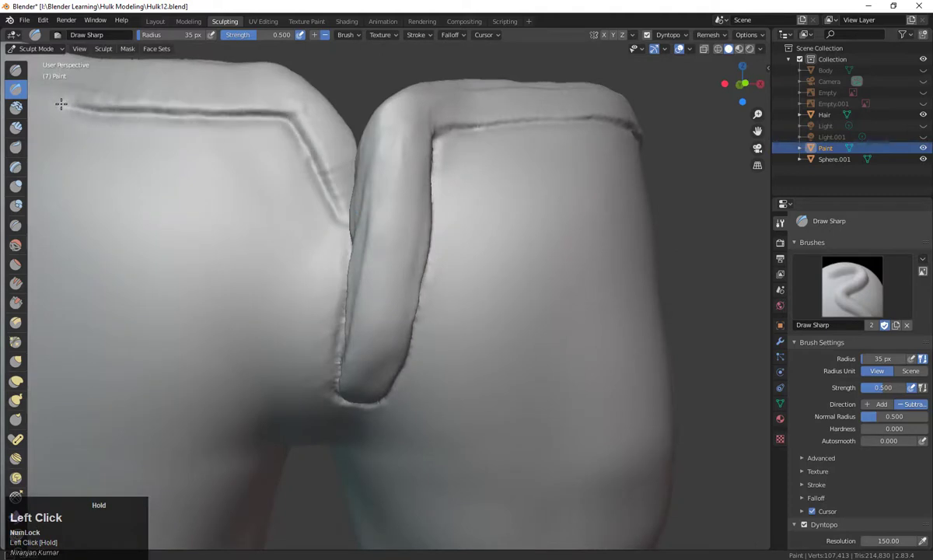
{"action": "scroll", "coordinate": [298, 248], "scroll_direction": "up", "scroll_amount": 1}
{"action": "mouse_move", "coordinate": [156, 171]}
{"action": "middle_mouse_down"}
{"action": "mouse_move", "coordinate": [298, 249]}
{"action": "mouse_move", "coordinate": [296, 241]}
{"action": "middle_mouse_up"}
{"action": "key", "text": "f"}
{"action": "left_click", "coordinate": [115, 195]}
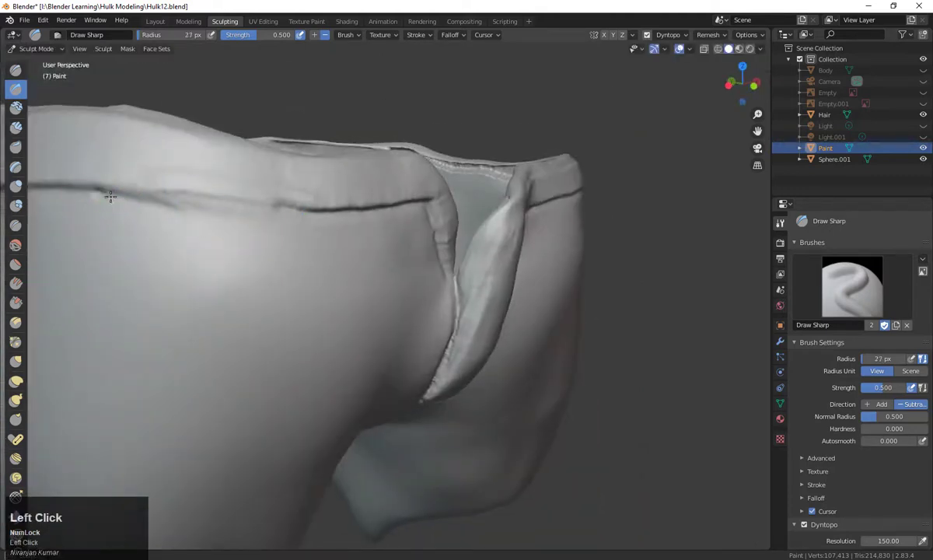
{"action": "mouse_move", "coordinate": [97, 187]}
{"action": "left_mouse_down"}
{"action": "mouse_move", "coordinate": [270, 208]}
{"action": "mouse_move", "coordinate": [234, 205]}
{"action": "left_mouse_up"}
Step: Sharpen the crease beneath the waistband on the character's right hip with Draw Sharp at 19 px radius
{"action": "mouse_move", "coordinate": [109, 198]}
{"action": "middle_mouse_down"}
{"action": "mouse_move", "coordinate": [310, 277]}
{"action": "mouse_move", "coordinate": [346, 269]}
{"action": "middle_mouse_up"}
{"action": "scroll", "coordinate": [346, 268], "scroll_direction": "up", "scroll_amount": 2}
{"action": "middle_click_drag", "start_coordinate": [447, 93], "coordinate": [465, 196], "text": "shift"}
{"action": "key", "text": "f"}
{"action": "left_click", "coordinate": [466, 231]}
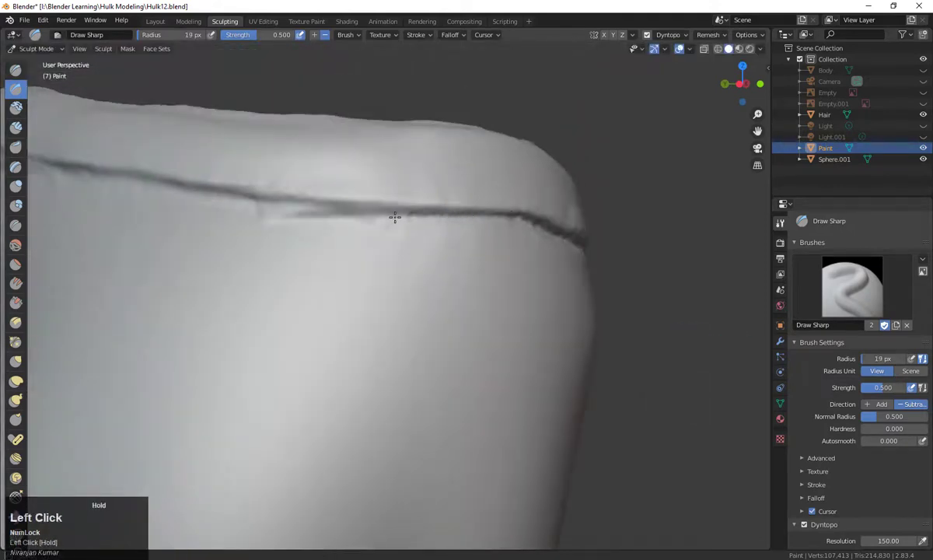
{"action": "left_click_drag", "start_coordinate": [240, 195], "coordinate": [65, 171]}
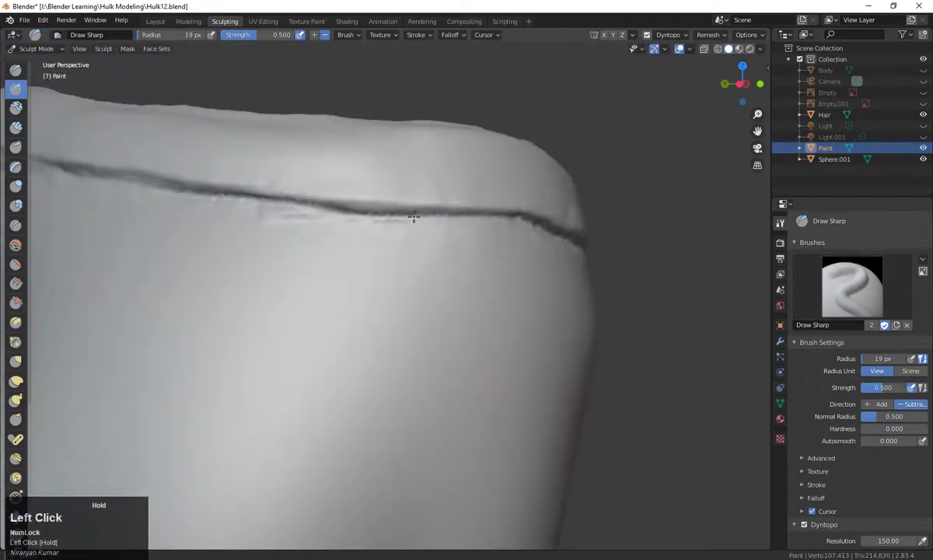
{"action": "left_click_drag", "start_coordinate": [414, 217], "coordinate": [463, 209]}
Step: Continue the waistband crease from the character's right hip around to the back with Draw Sharp at 19 px radius
{"action": "middle_click_drag", "start_coordinate": [223, 248], "coordinate": [299, 246]}
{"action": "left_click_drag", "start_coordinate": [555, 210], "coordinate": [583, 220]}
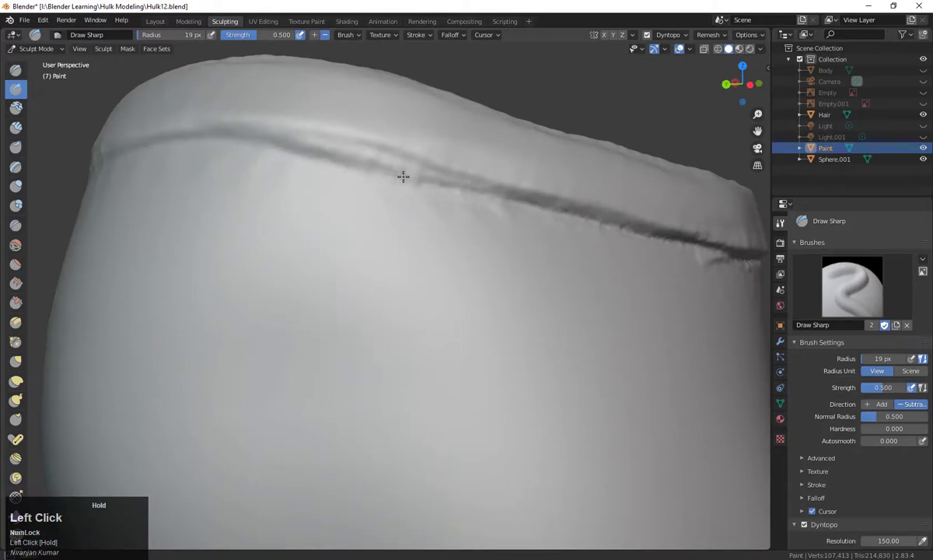
{"action": "mouse_move", "coordinate": [403, 176]}
{"action": "left_mouse_down"}
{"action": "mouse_move", "coordinate": [167, 136]}
{"action": "mouse_move", "coordinate": [420, 166]}
{"action": "mouse_move", "coordinate": [281, 139]}
{"action": "mouse_move", "coordinate": [157, 130]}
{"action": "left_mouse_up"}
{"action": "mouse_move", "coordinate": [148, 247]}
{"action": "middle_mouse_down"}
{"action": "mouse_move", "coordinate": [204, 296]}
{"action": "mouse_move", "coordinate": [295, 256]}
{"action": "middle_mouse_up"}
{"action": "mouse_move", "coordinate": [639, 131]}
{"action": "left_mouse_down"}
{"action": "mouse_move", "coordinate": [463, 133]}
{"action": "mouse_move", "coordinate": [569, 133]}
{"action": "mouse_move", "coordinate": [515, 133]}
{"action": "left_mouse_up"}
Step: Carve the waistband crease across the left half of the back and around the left hip with Draw Sharp
{"action": "middle_click_drag", "start_coordinate": [315, 170], "coordinate": [362, 221]}
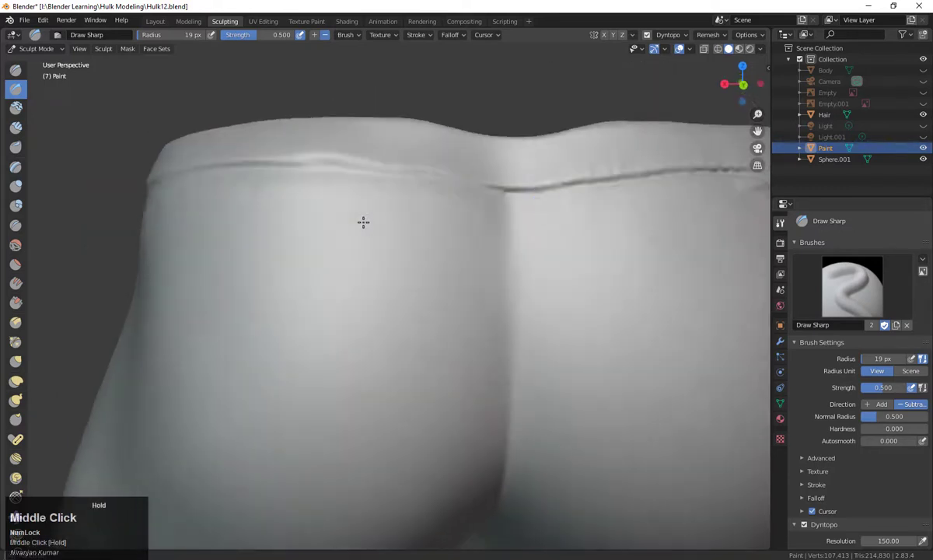
{"action": "left_click_drag", "start_coordinate": [463, 183], "coordinate": [267, 168]}
{"action": "middle_click_drag", "start_coordinate": [197, 201], "coordinate": [523, 194]}
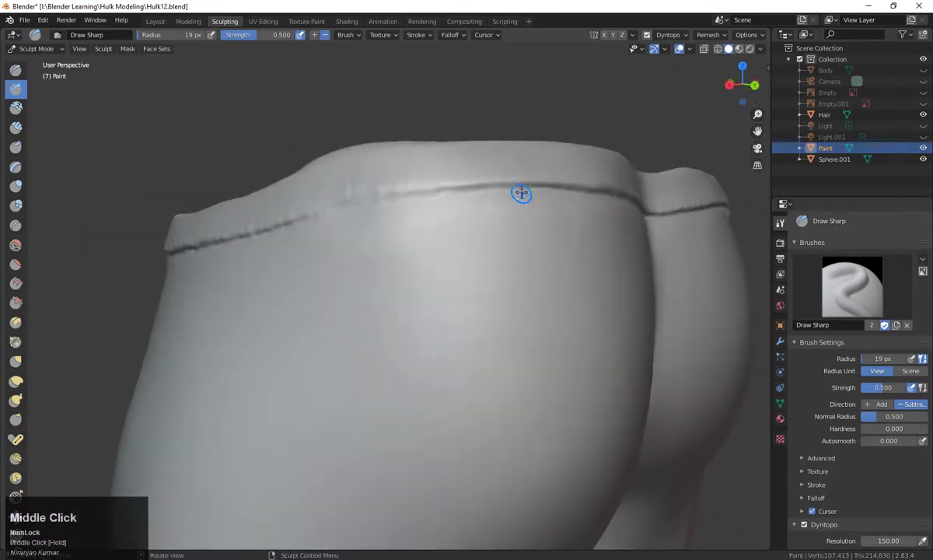
{"action": "left_click_drag", "start_coordinate": [522, 194], "coordinate": [433, 195]}
{"action": "middle_click_drag", "start_coordinate": [328, 245], "coordinate": [608, 202]}
{"action": "left_click_drag", "start_coordinate": [608, 202], "coordinate": [531, 212]}
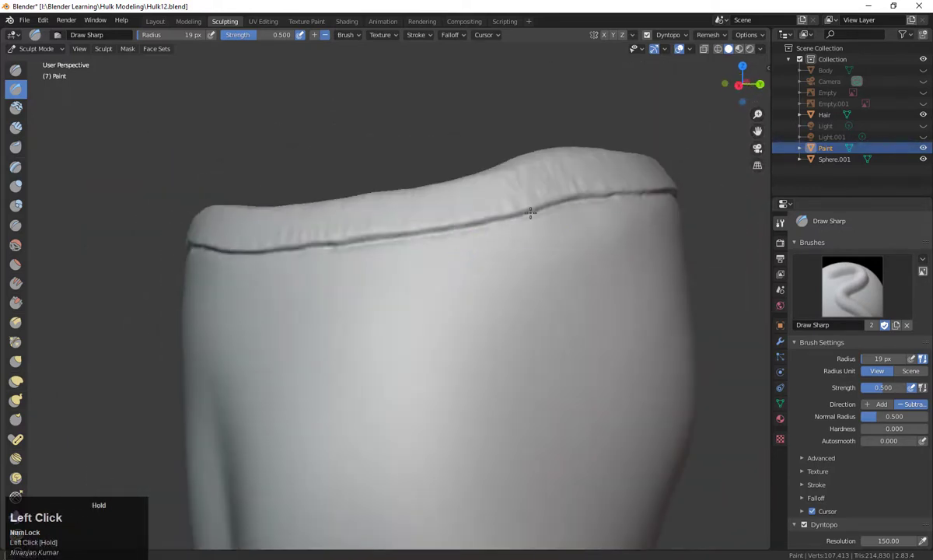
Step: Smooth the waistband's face around the character's left hip at 46 px brush radius
{"action": "scroll", "coordinate": [657, 260], "scroll_direction": "up", "scroll_amount": 2}
{"action": "middle_click_drag", "start_coordinate": [339, 244], "coordinate": [267, 255]}
{"action": "left_click", "coordinate": [635, 262], "text": "shift"}
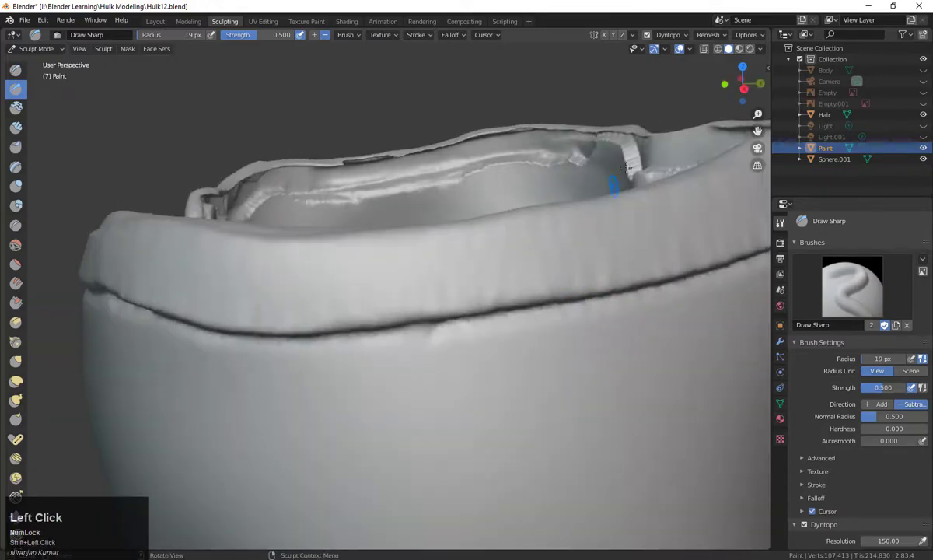
{"action": "key", "text": "f"}
{"action": "left_click", "coordinate": [661, 229]}
{"action": "mouse_move", "coordinate": [693, 201]}
{"action": "left_mouse_down", "text": "shift"}
{"action": "mouse_move", "coordinate": [533, 284]}
{"action": "mouse_move", "coordinate": [265, 292]}
{"action": "left_mouse_up", "text": "shift"}
{"action": "middle_click_drag", "start_coordinate": [460, 285], "coordinate": [532, 284]}
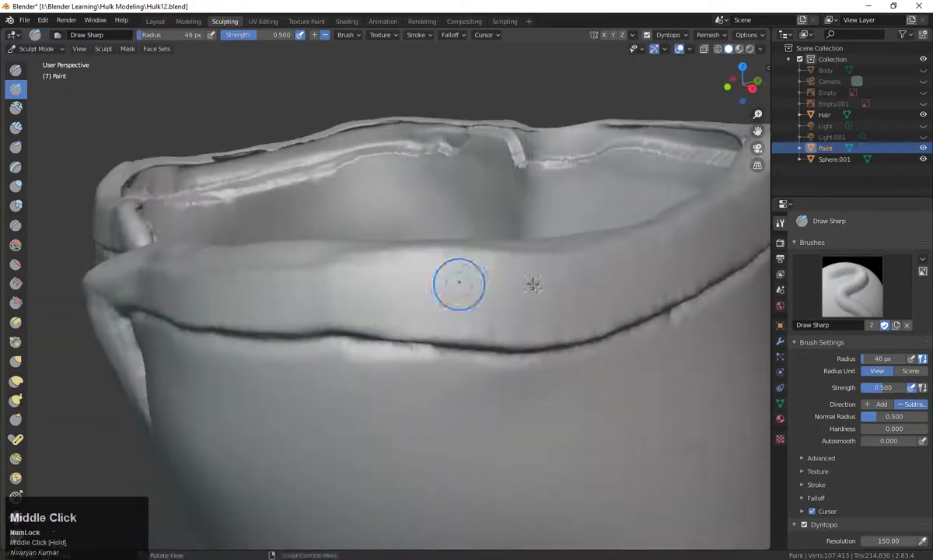
{"action": "left_click_drag", "start_coordinate": [437, 277], "coordinate": [480, 298], "text": "shift"}
Step: Build up the upper edge of the left front waistband with Clay Strips at 46 px radius and smooth it
{"action": "middle_click_drag", "start_coordinate": [471, 300], "coordinate": [631, 286]}
{"action": "middle_click_drag", "start_coordinate": [615, 257], "coordinate": [634, 187], "text": "shift"}
{"action": "middle_click_drag", "start_coordinate": [435, 189], "coordinate": [462, 194]}
{"action": "left_click", "coordinate": [18, 128]}
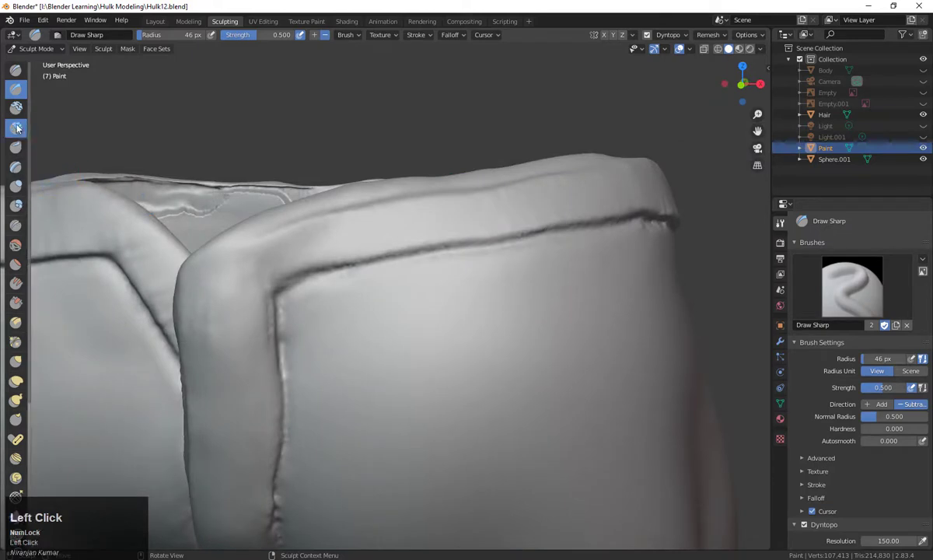
{"action": "middle_click_drag", "start_coordinate": [537, 194], "coordinate": [560, 232]}
{"action": "left_click_drag", "start_coordinate": [597, 217], "coordinate": [378, 248]}
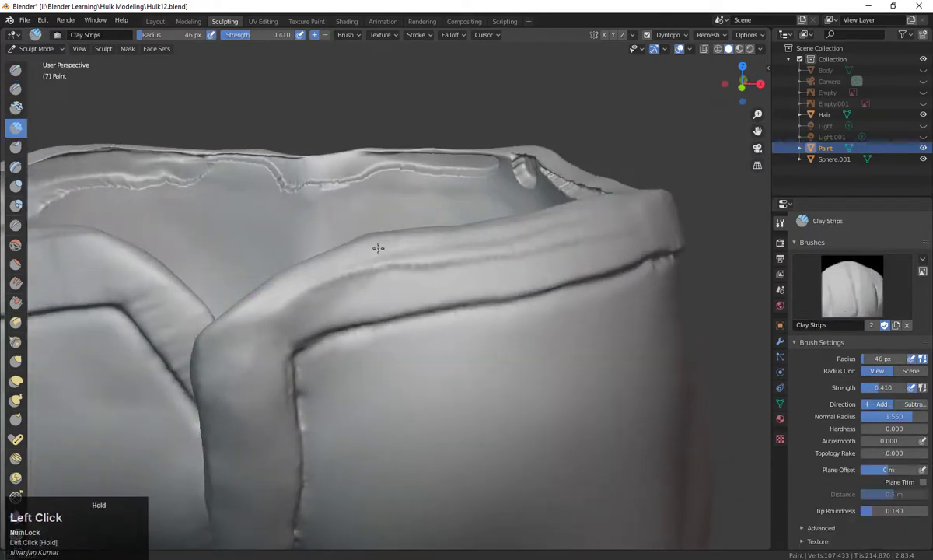
{"action": "left_click_drag", "start_coordinate": [623, 210], "coordinate": [322, 280], "text": "shift"}
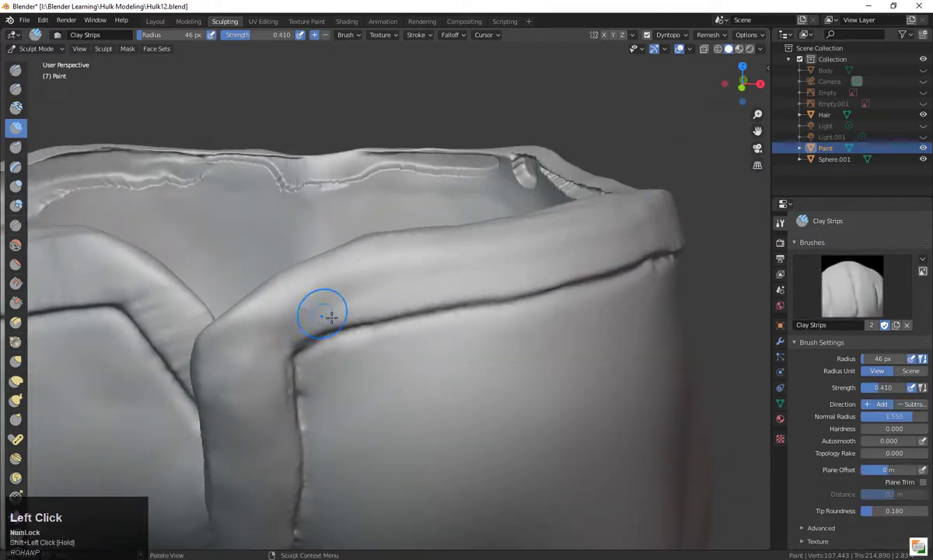
Step: Smooth the left front waistband just above its crease and add another Clay Strips pass from the fly strip toward the hip
{"action": "middle_click_drag", "start_coordinate": [332, 317], "coordinate": [373, 354]}
{"action": "left_click_drag", "start_coordinate": [564, 255], "coordinate": [381, 356], "text": "shift"}
{"action": "middle_click_drag", "start_coordinate": [381, 356], "coordinate": [360, 310]}
{"action": "left_click_drag", "start_coordinate": [344, 300], "coordinate": [578, 249]}
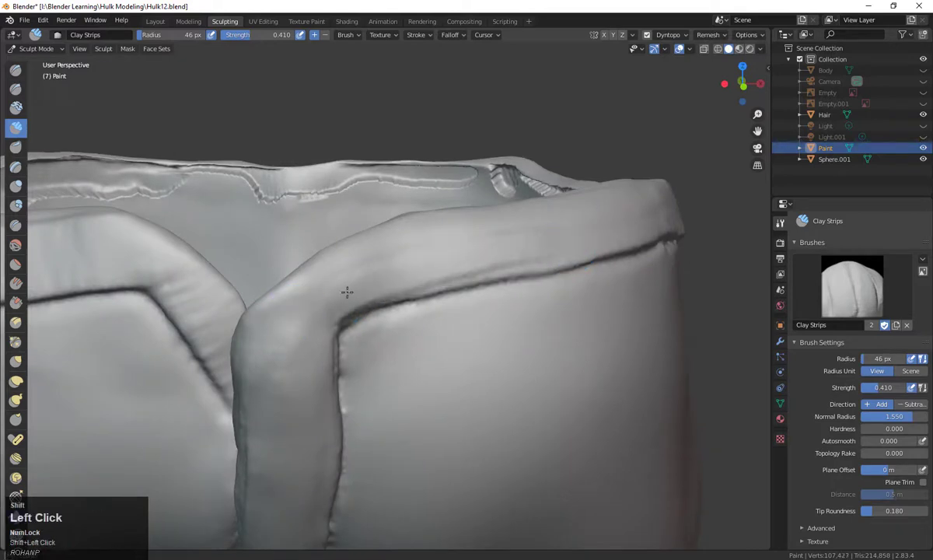
Step: Deepen the crease along the left front waistband and down the outer edge of the fly strip with Draw Sharp at 15 px radius
{"action": "middle_click_drag", "start_coordinate": [517, 260], "coordinate": [3, 225]}
{"action": "left_click", "coordinate": [15, 88]}
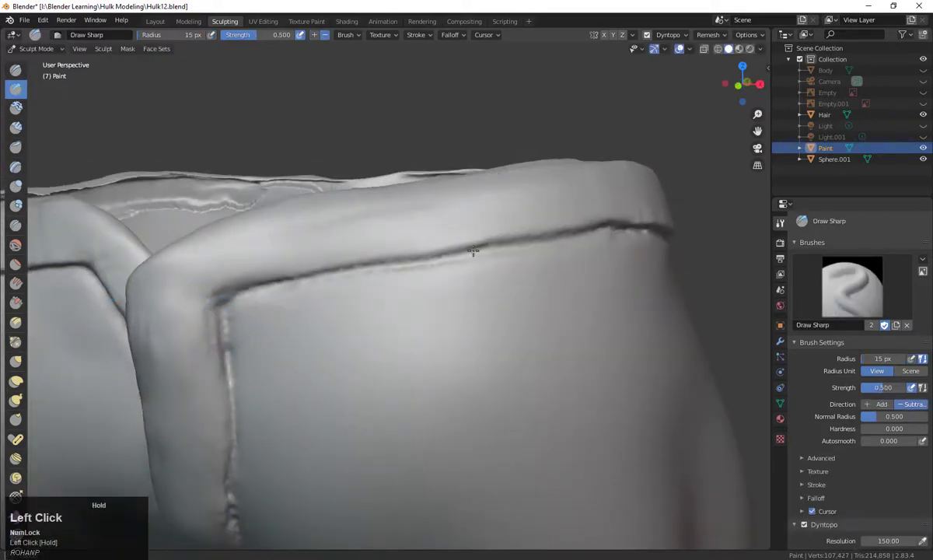
{"action": "scroll", "coordinate": [448, 354], "scroll_direction": "up", "scroll_amount": 5}
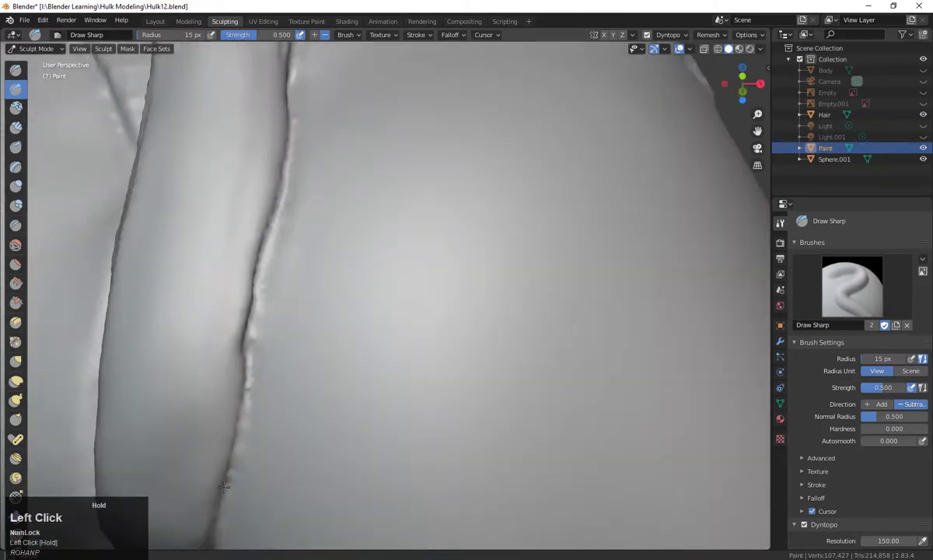
{"action": "left_click_drag", "start_coordinate": [224, 488], "coordinate": [216, 515]}
{"action": "middle_click_drag", "start_coordinate": [215, 515], "coordinate": [229, 476]}
{"action": "mouse_move", "coordinate": [307, 289]}
{"action": "left_mouse_down"}
{"action": "mouse_move", "coordinate": [220, 338]}
{"action": "mouse_move", "coordinate": [289, 350]}
{"action": "mouse_move", "coordinate": [366, 148]}
{"action": "left_mouse_up"}
Step: Tighten the crease along the right front waistband and down the right fly flap with Pinch at 49 px radius
{"action": "key", "text": "f"}
{"action": "left_click", "coordinate": [274, 362]}
{"action": "scroll", "coordinate": [267, 379], "scroll_direction": "down", "scroll_amount": 3}
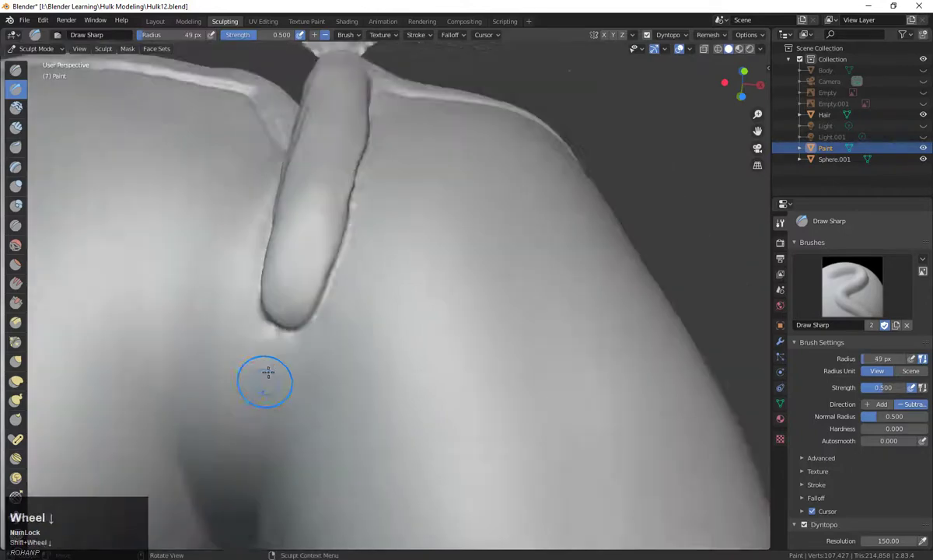
{"action": "middle_click_drag", "start_coordinate": [267, 380], "coordinate": [408, 356]}
{"action": "left_click", "coordinate": [15, 343]}
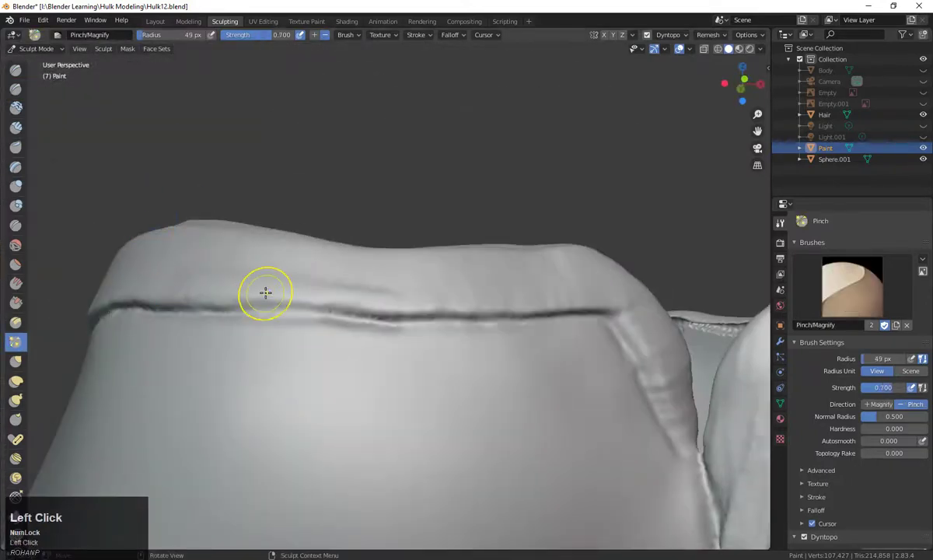
{"action": "left_click_drag", "start_coordinate": [292, 306], "coordinate": [414, 309]}
{"action": "left_click_drag", "start_coordinate": [597, 310], "coordinate": [613, 311]}
{"action": "middle_click_drag", "start_coordinate": [613, 311], "coordinate": [484, 276]}
{"action": "left_click_drag", "start_coordinate": [481, 276], "coordinate": [568, 436]}
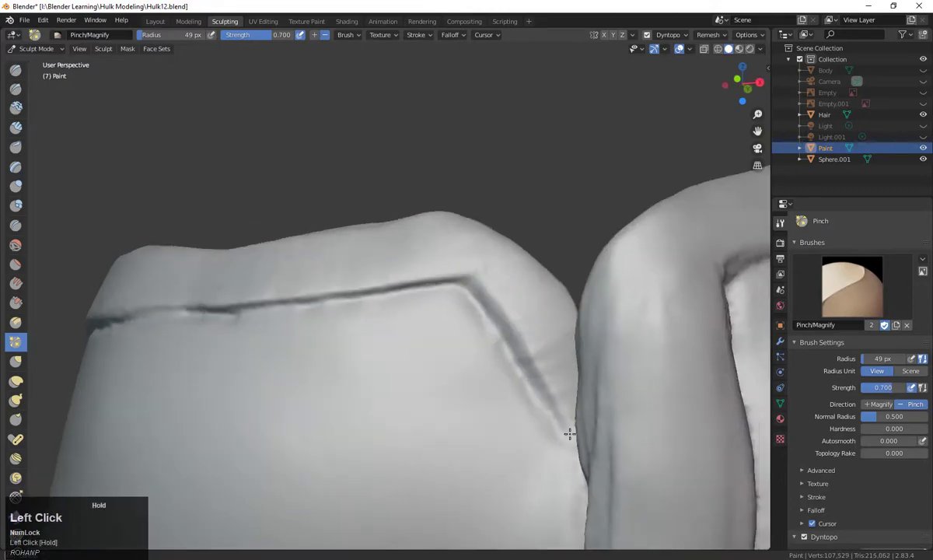
Step: Pinch both edges of the raised fly strip and the crease corner where it meets the left front waistband
{"action": "mouse_move", "coordinate": [572, 437]}
{"action": "middle_mouse_down"}
{"action": "mouse_move", "coordinate": [540, 413]}
{"action": "mouse_move", "coordinate": [605, 350]}
{"action": "middle_mouse_up"}
{"action": "left_click_drag", "start_coordinate": [606, 346], "coordinate": [616, 273]}
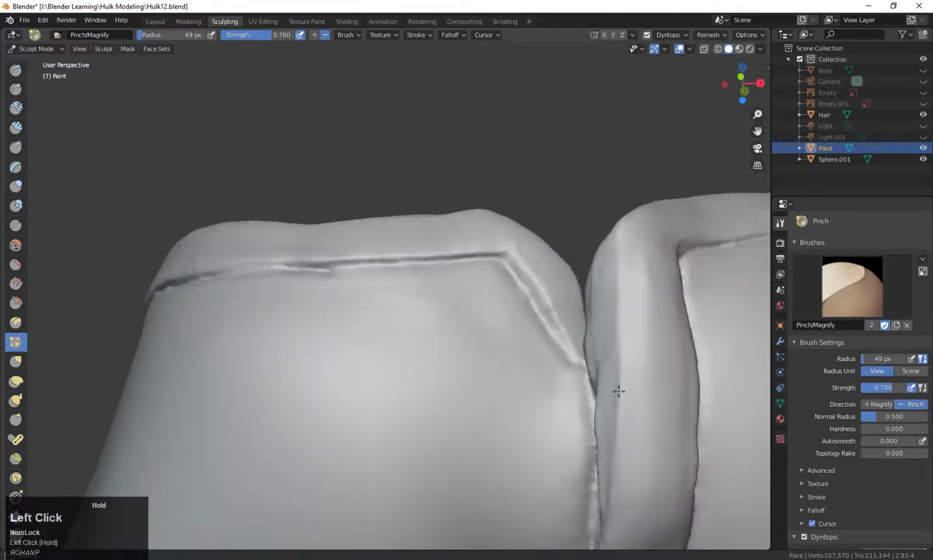
{"action": "left_click_drag", "start_coordinate": [619, 391], "coordinate": [606, 476]}
{"action": "middle_click_drag", "start_coordinate": [606, 476], "coordinate": [508, 412]}
{"action": "left_click_drag", "start_coordinate": [471, 195], "coordinate": [489, 444]}
{"action": "middle_click_drag", "start_coordinate": [490, 450], "coordinate": [458, 315]}
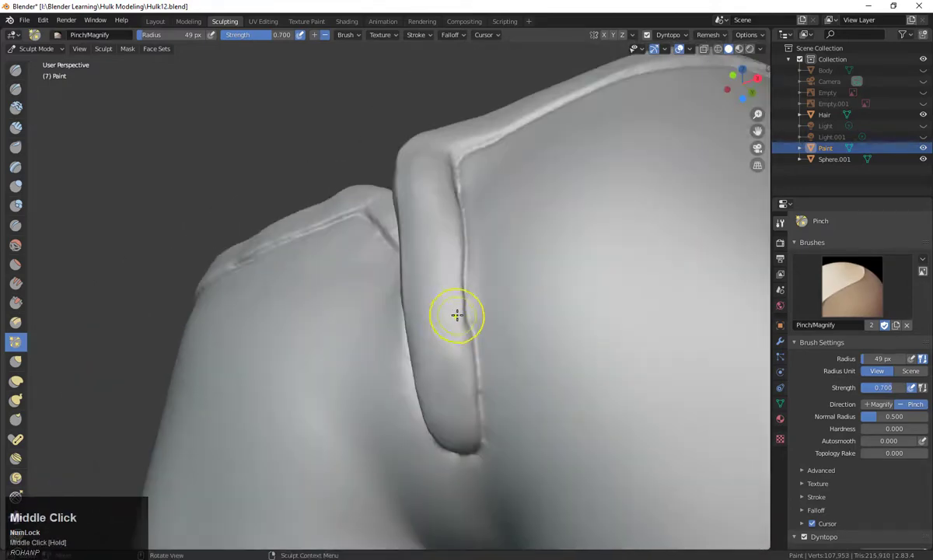
{"action": "left_click_drag", "start_coordinate": [456, 307], "coordinate": [459, 381]}
{"action": "middle_click_drag", "start_coordinate": [463, 389], "coordinate": [472, 261]}
{"action": "scroll", "coordinate": [473, 257], "scroll_direction": "up", "scroll_amount": 3}
{"action": "left_click_drag", "start_coordinate": [422, 266], "coordinate": [567, 222]}
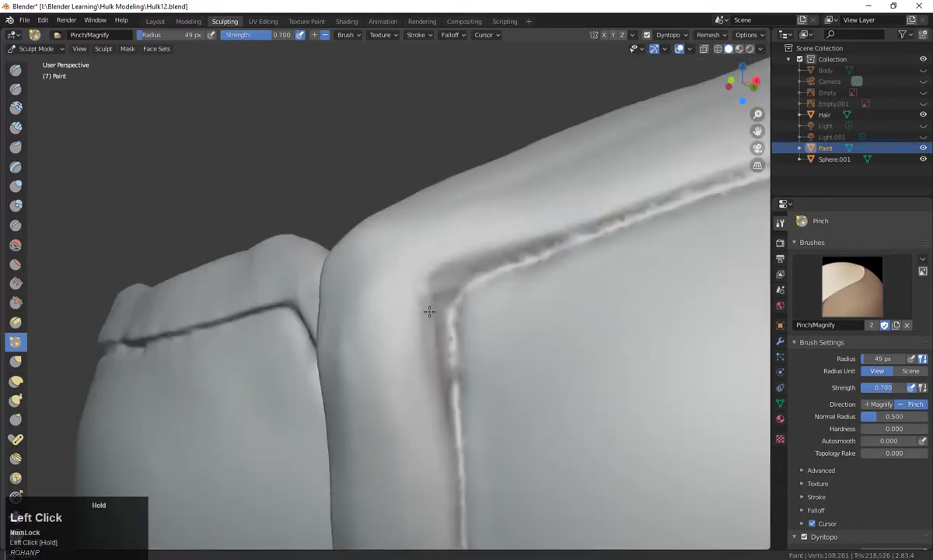
{"action": "middle_click_drag", "start_coordinate": [424, 285], "coordinate": [389, 334]}
Step: Go over the left front waistband along its crease with the Fill brush at 49 px radius
{"action": "left_click", "coordinate": [16, 283]}
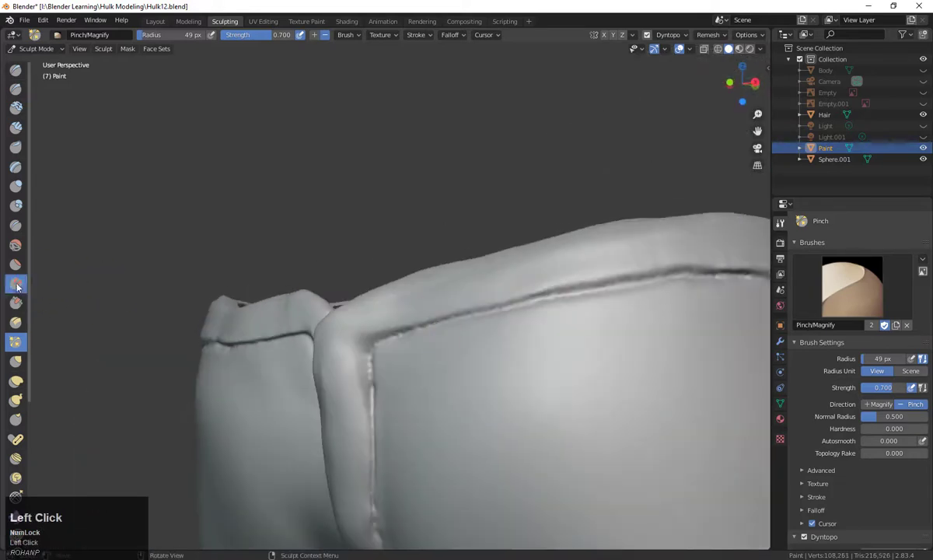
{"action": "scroll", "coordinate": [424, 358], "scroll_direction": "up", "scroll_amount": 2}
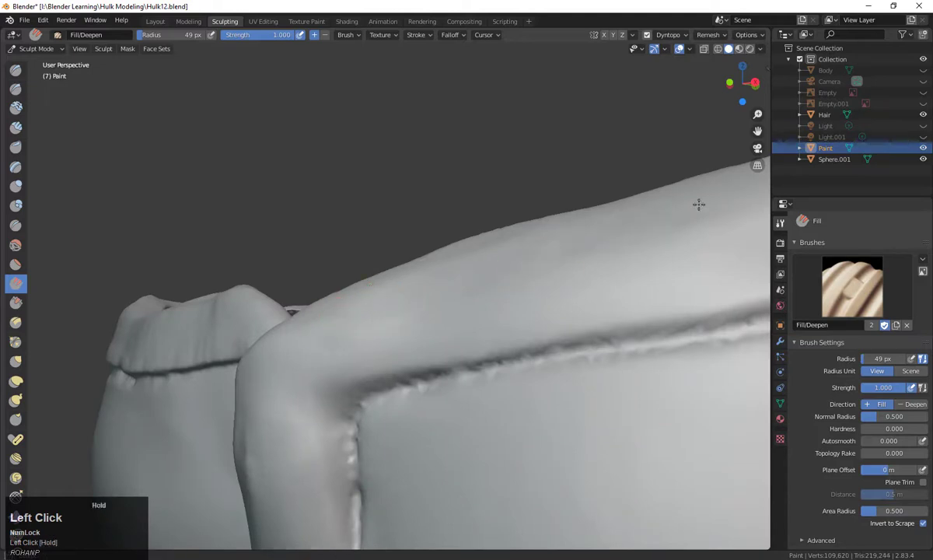
{"action": "scroll", "coordinate": [586, 346], "scroll_direction": "up", "scroll_amount": 2}
{"action": "middle_click_drag", "start_coordinate": [585, 346], "coordinate": [560, 295]}
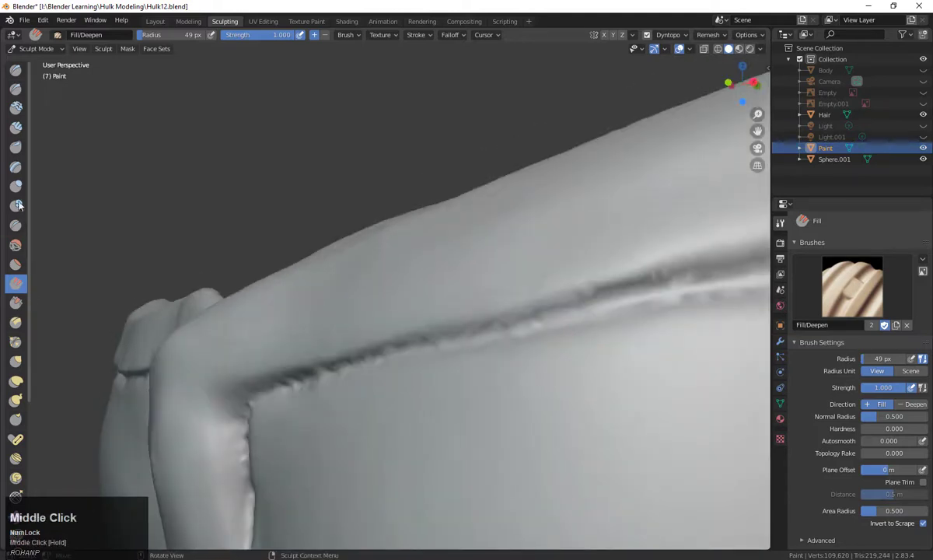
Step: Pinch the left front waistband crease toward the hip, enlarging the brush radius to 102 px
{"action": "left_click", "coordinate": [16, 341]}
{"action": "left_click_drag", "start_coordinate": [404, 327], "coordinate": [490, 311]}
{"action": "scroll", "coordinate": [591, 368], "scroll_direction": "up", "scroll_amount": 2}
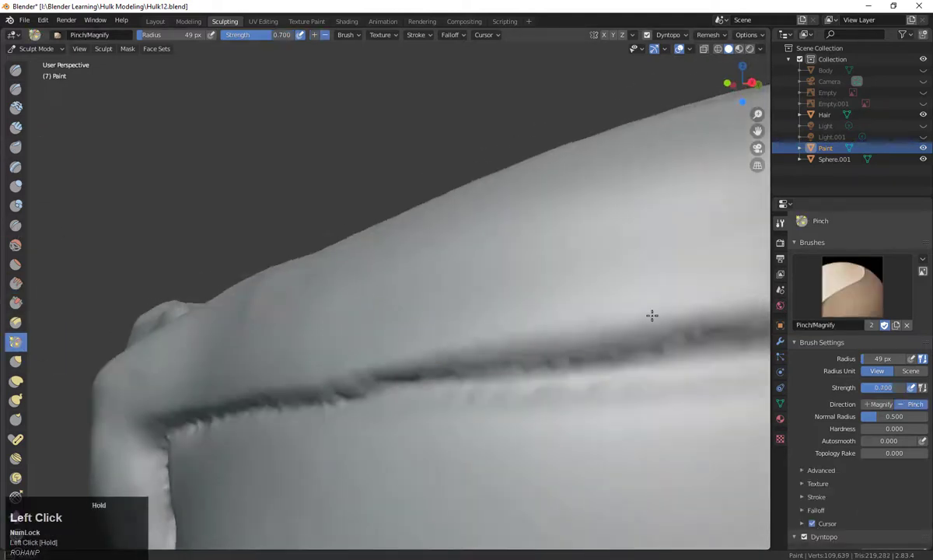
{"action": "key", "text": "f"}
{"action": "left_click", "coordinate": [554, 333]}
{"action": "middle_click_drag", "start_coordinate": [629, 317], "coordinate": [619, 312]}
{"action": "scroll", "coordinate": [433, 313], "scroll_direction": "up", "scroll_amount": 2}
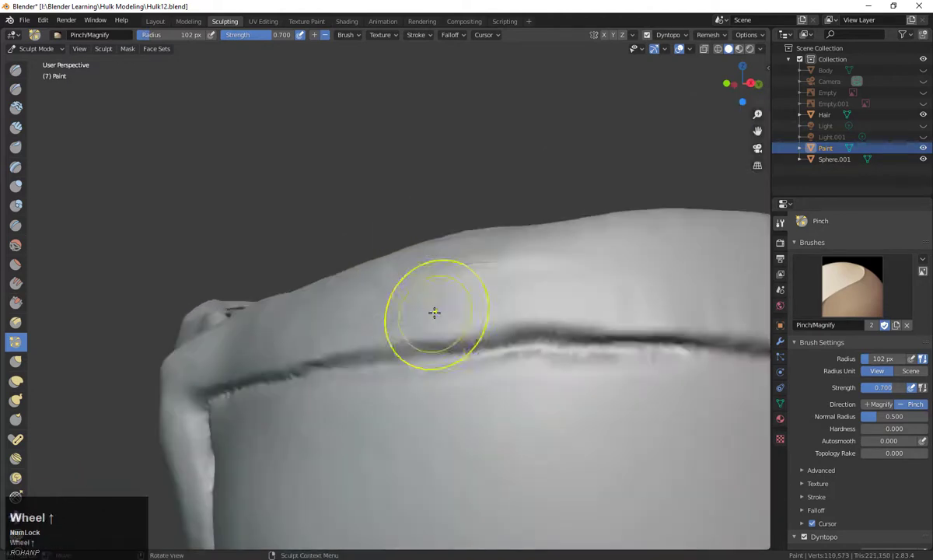
{"action": "mouse_move", "coordinate": [434, 313]}
{"action": "left_mouse_down"}
{"action": "mouse_move", "coordinate": [523, 326]}
{"action": "mouse_move", "coordinate": [627, 295]}
{"action": "left_mouse_up"}
{"action": "scroll", "coordinate": [558, 338], "scroll_direction": "down", "scroll_amount": 2}
Step: Continue pinching the waistband crease at 102 px around the left hip, across the back and around the right hip
{"action": "middle_click_drag", "start_coordinate": [627, 296], "coordinate": [304, 342]}
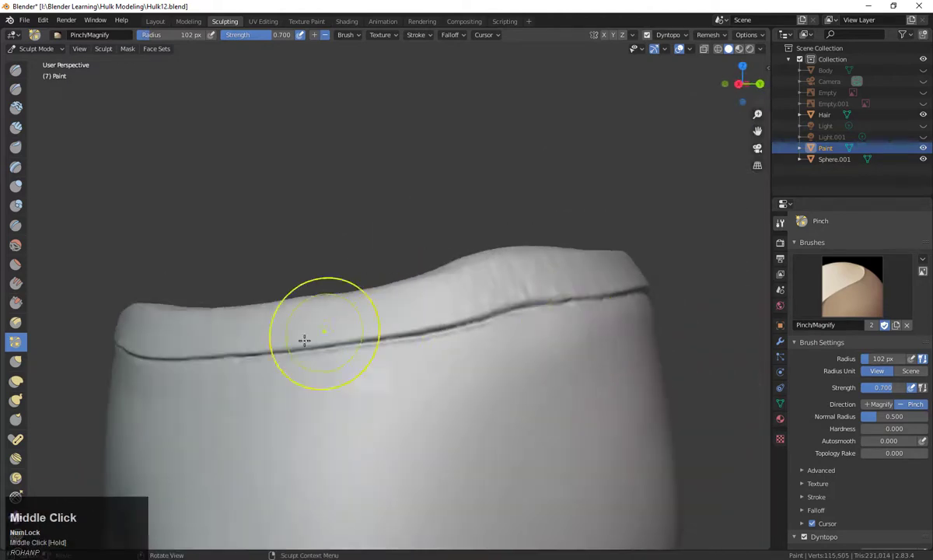
{"action": "left_click_drag", "start_coordinate": [305, 341], "coordinate": [600, 299]}
{"action": "middle_click_drag", "start_coordinate": [602, 325], "coordinate": [242, 315]}
{"action": "mouse_move", "coordinate": [242, 313]}
{"action": "left_mouse_down"}
{"action": "mouse_move", "coordinate": [358, 294]}
{"action": "mouse_move", "coordinate": [552, 294]}
{"action": "left_mouse_up"}
{"action": "middle_click_drag", "start_coordinate": [552, 294], "coordinate": [214, 309]}
{"action": "left_click_drag", "start_coordinate": [213, 308], "coordinate": [529, 322]}
{"action": "mouse_move", "coordinate": [529, 323]}
{"action": "middle_mouse_down"}
{"action": "mouse_move", "coordinate": [429, 329]}
{"action": "mouse_move", "coordinate": [280, 302]}
{"action": "middle_mouse_up"}
{"action": "left_click_drag", "start_coordinate": [280, 302], "coordinate": [467, 318]}
{"action": "middle_click_drag", "start_coordinate": [498, 328], "coordinate": [311, 315]}
{"action": "left_click_drag", "start_coordinate": [311, 315], "coordinate": [416, 328]}
{"action": "middle_click_drag", "start_coordinate": [498, 336], "coordinate": [366, 320]}
{"action": "left_click_drag", "start_coordinate": [366, 320], "coordinate": [459, 320]}
{"action": "middle_click_drag", "start_coordinate": [459, 321], "coordinate": [322, 340]}
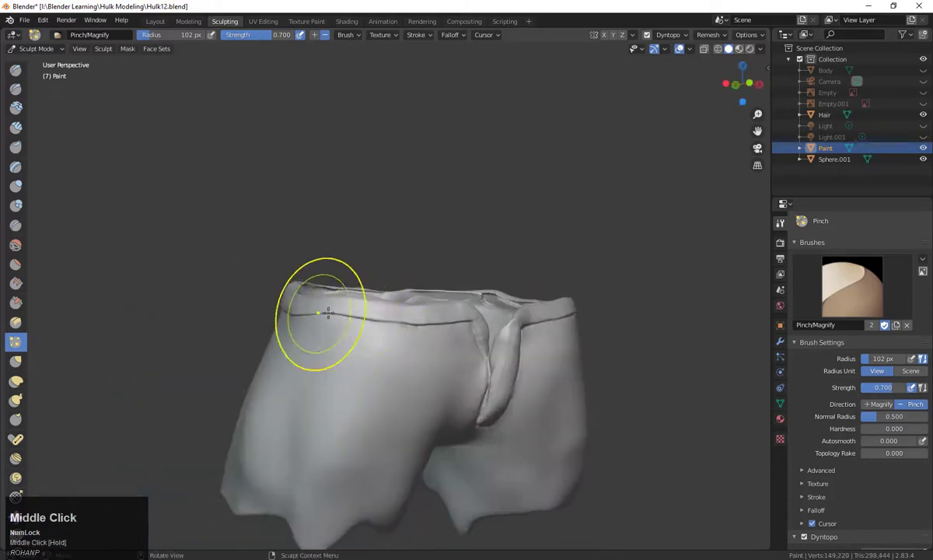
Step: Switch to the Mask brush and undo a test stroke on the left front of the shorts
{"action": "scroll", "coordinate": [463, 354], "scroll_direction": "down", "scroll_amount": 2}
{"action": "scroll", "coordinate": [580, 408], "scroll_direction": "up", "scroll_amount": 4}
{"action": "mouse_move", "coordinate": [579, 408]}
{"action": "middle_mouse_down", "text": "shift"}
{"action": "mouse_move", "coordinate": [577, 204]}
{"action": "mouse_move", "coordinate": [606, 273]}
{"action": "middle_mouse_up", "text": "shift"}
{"action": "scroll", "coordinate": [606, 273], "scroll_direction": "up", "scroll_amount": 4}
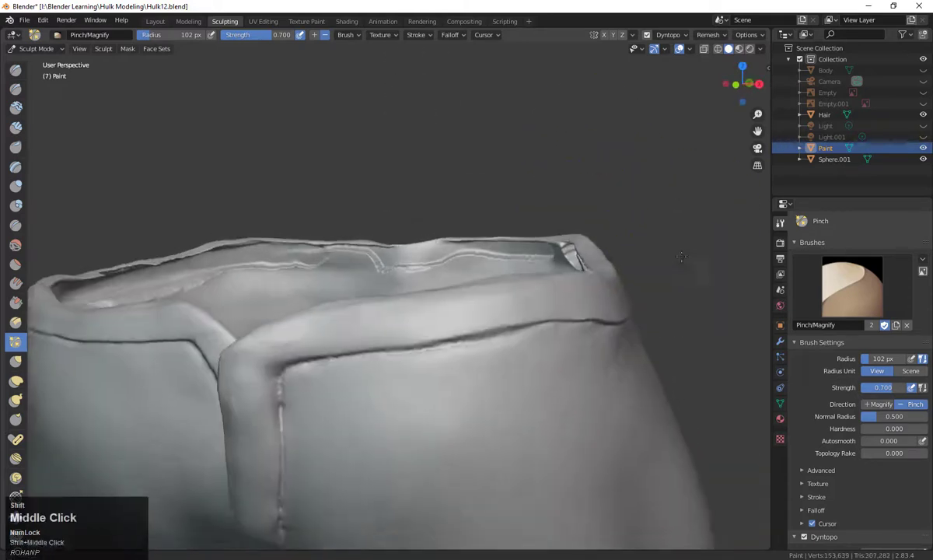
{"action": "middle_click_drag", "start_coordinate": [690, 264], "coordinate": [236, 493]}
{"action": "left_click", "coordinate": [127, 48]}
{"action": "scroll", "coordinate": [19, 233], "scroll_direction": "down", "scroll_amount": 5}
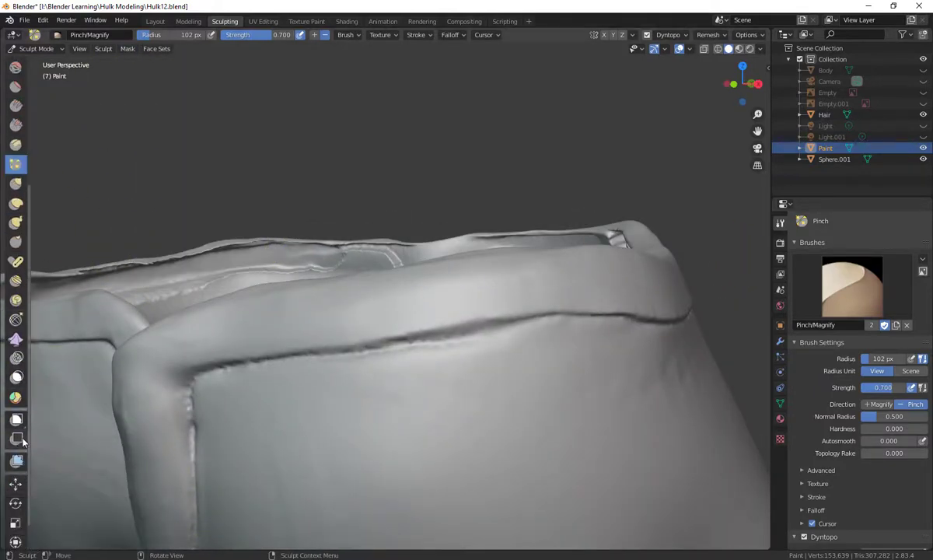
{"action": "left_click", "coordinate": [17, 378]}
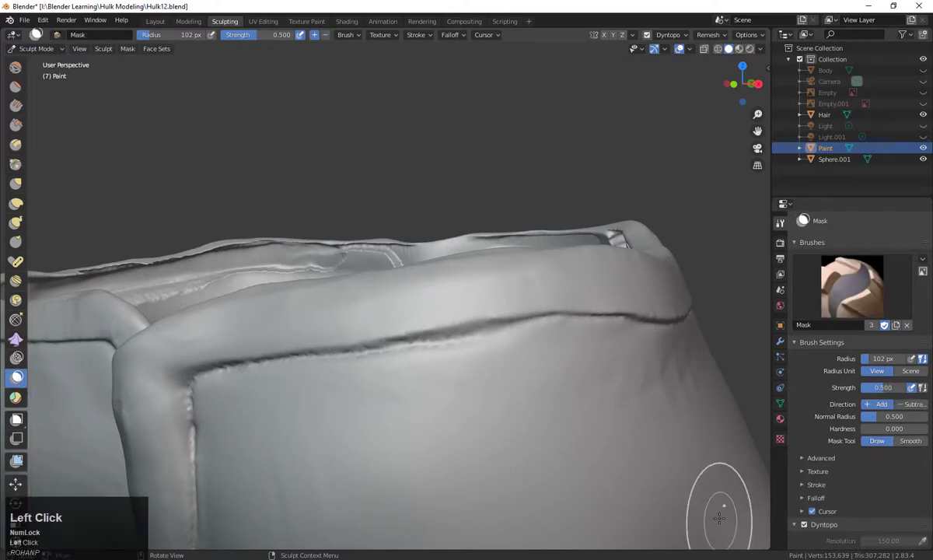
{"action": "key", "text": "shift+6"}
{"action": "mouse_move", "coordinate": [372, 442]}
{"action": "left_mouse_down"}
{"action": "mouse_move", "coordinate": [396, 471]}
{"action": "mouse_move", "coordinate": [436, 451]}
{"action": "left_mouse_up"}
{"action": "key", "text": "ctrl+z"}
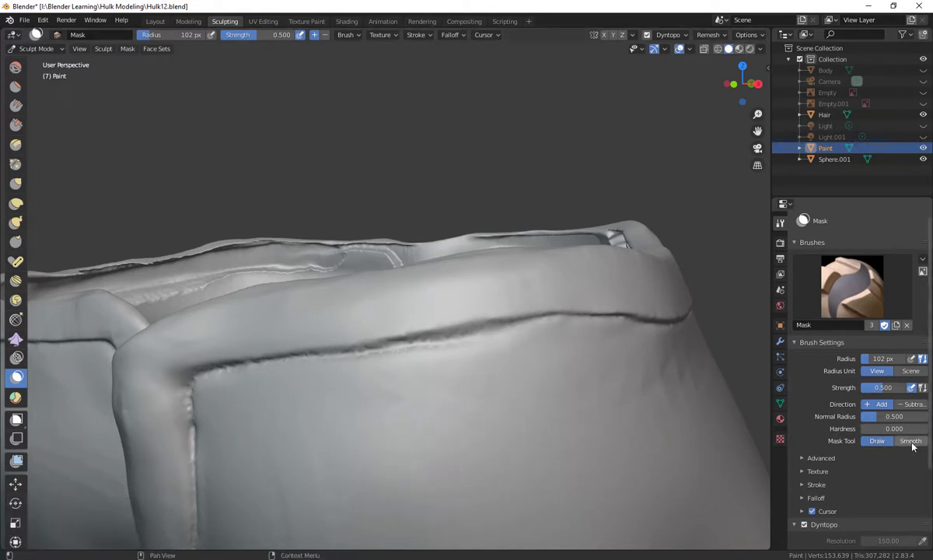
Step: Set the Mask brush hardness to 1.000 and undo another test stroke below the left waistband
{"action": "left_click_drag", "start_coordinate": [862, 430], "coordinate": [892, 430]}
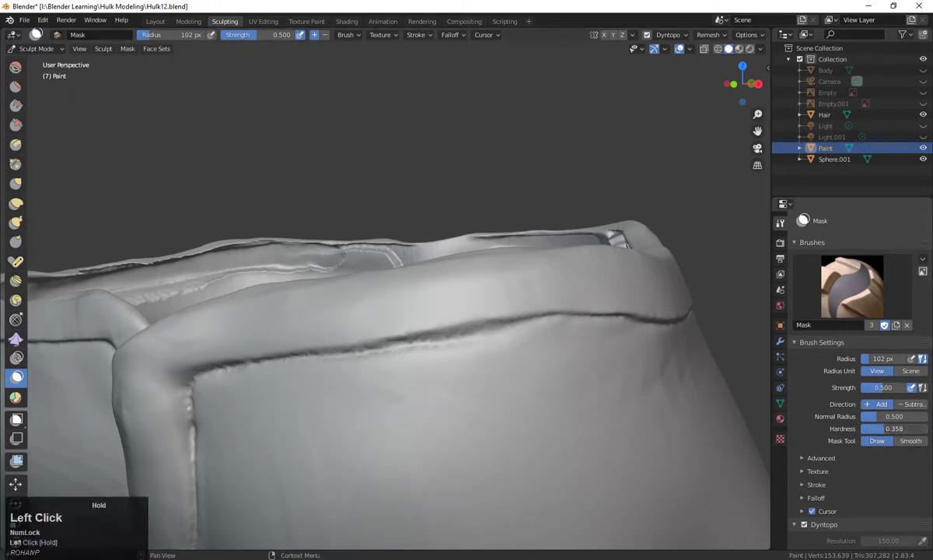
{"action": "left_click_drag", "start_coordinate": [892, 430], "coordinate": [929, 430]}
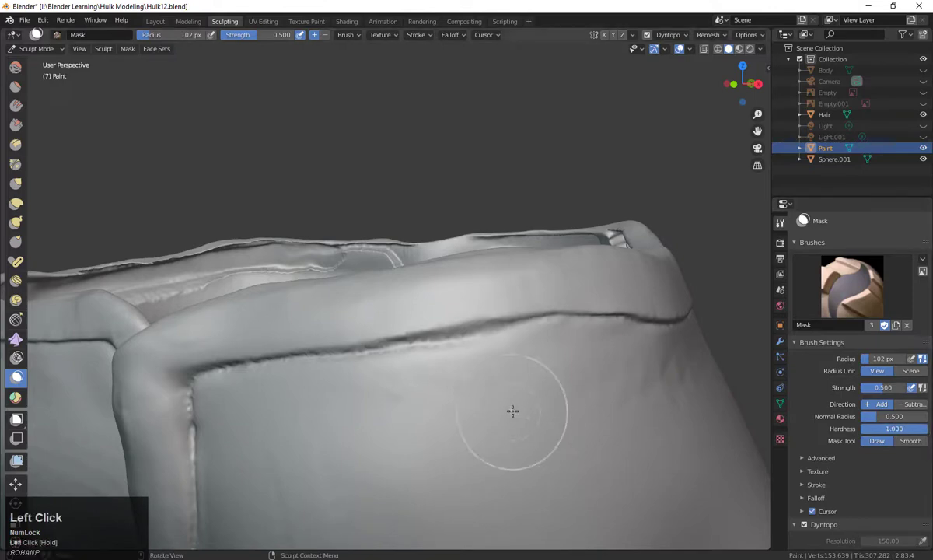
{"action": "left_click_drag", "start_coordinate": [513, 410], "coordinate": [520, 471]}
{"action": "key", "text": "ctrl+z"}
Step: Paint a narrow vertical mask strip across the left front waistband with the Mask brush at 21 px radius, redoing the first attempt
{"action": "mouse_move", "coordinate": [396, 392]}
{"action": "middle_mouse_down"}
{"action": "mouse_move", "coordinate": [458, 432]}
{"action": "mouse_move", "coordinate": [457, 424]}
{"action": "middle_mouse_up"}
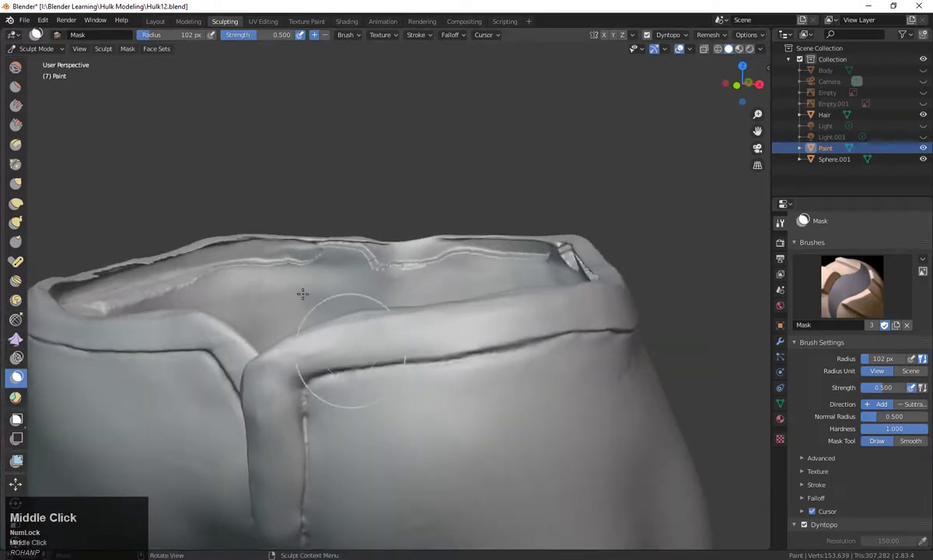
{"action": "key", "text": "f"}
{"action": "left_click", "coordinate": [436, 416]}
{"action": "scroll", "coordinate": [405, 438], "scroll_direction": "up", "scroll_amount": 1}
{"action": "mouse_move", "coordinate": [405, 438]}
{"action": "middle_mouse_down"}
{"action": "mouse_move", "coordinate": [418, 431]}
{"action": "mouse_move", "coordinate": [420, 452]}
{"action": "mouse_move", "coordinate": [423, 338]}
{"action": "middle_mouse_up"}
{"action": "left_click_drag", "start_coordinate": [423, 334], "coordinate": [422, 321]}
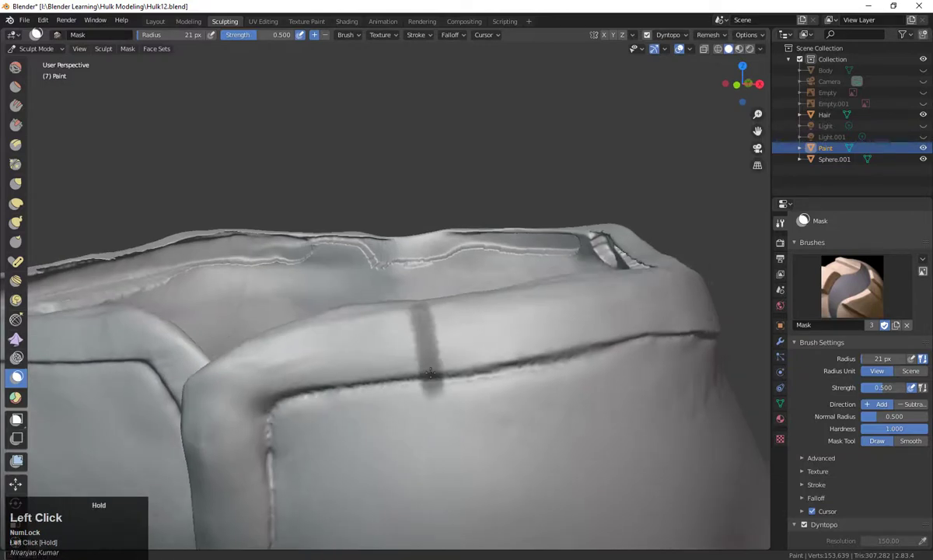
{"action": "key", "text": "ctrl+z"}
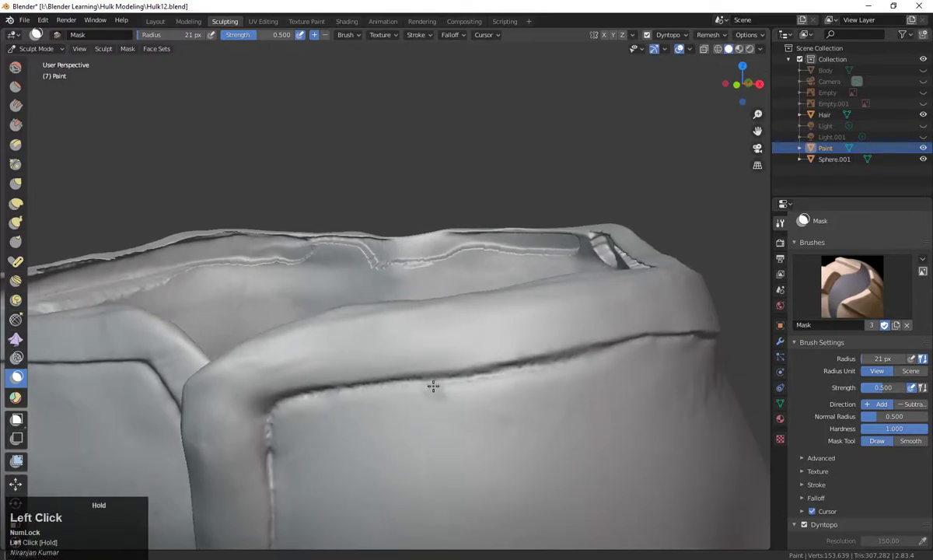
Step: Mask vertical belt-loop strips across the waistband around the left hip
{"action": "mouse_move", "coordinate": [446, 366]}
{"action": "middle_mouse_down"}
{"action": "mouse_move", "coordinate": [496, 450]}
{"action": "mouse_move", "coordinate": [478, 354]}
{"action": "middle_mouse_up"}
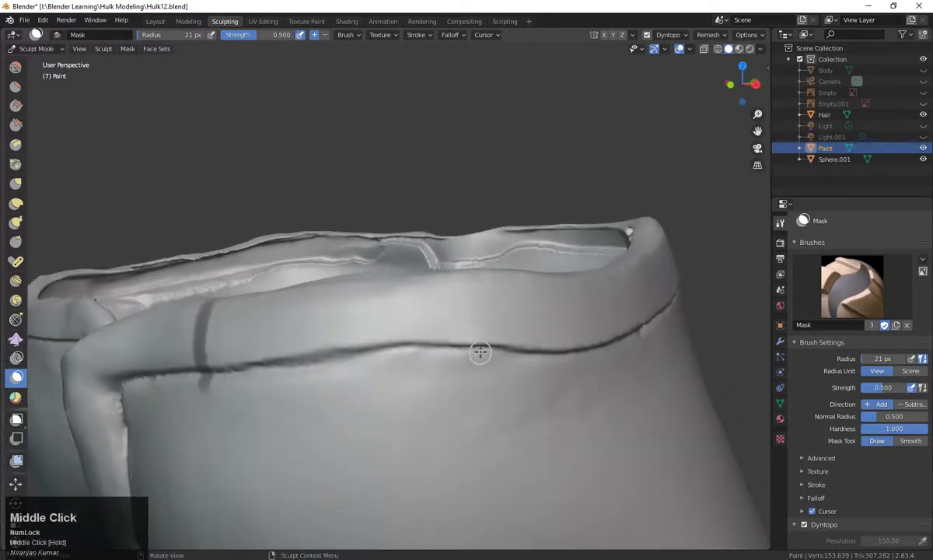
{"action": "left_click_drag", "start_coordinate": [478, 354], "coordinate": [482, 340]}
{"action": "mouse_move", "coordinate": [482, 341]}
{"action": "middle_mouse_down"}
{"action": "mouse_move", "coordinate": [517, 412]}
{"action": "mouse_move", "coordinate": [417, 378]}
{"action": "middle_mouse_up"}
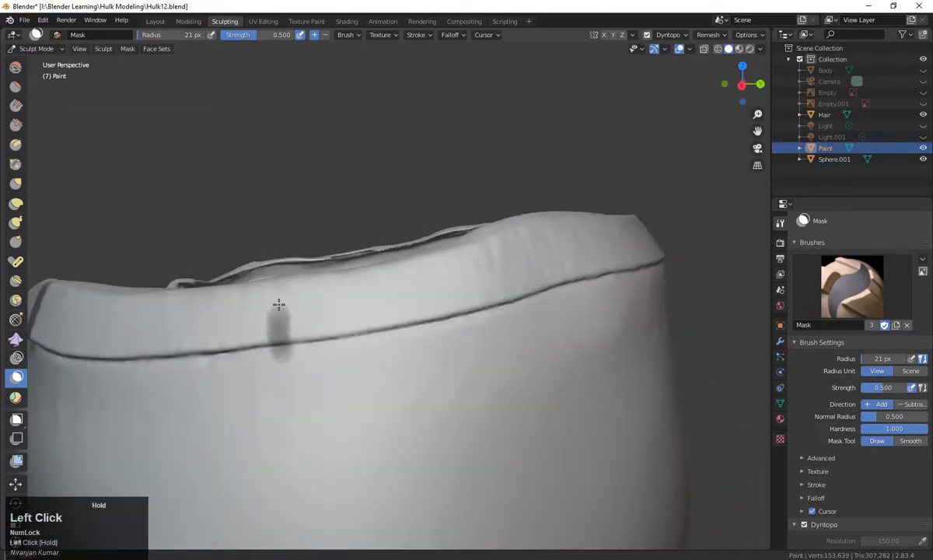
Step: Mask two vertical belt-loop strips on the back waistband, one on each side of the centre seam
{"action": "middle_click_drag", "start_coordinate": [390, 388], "coordinate": [331, 267]}
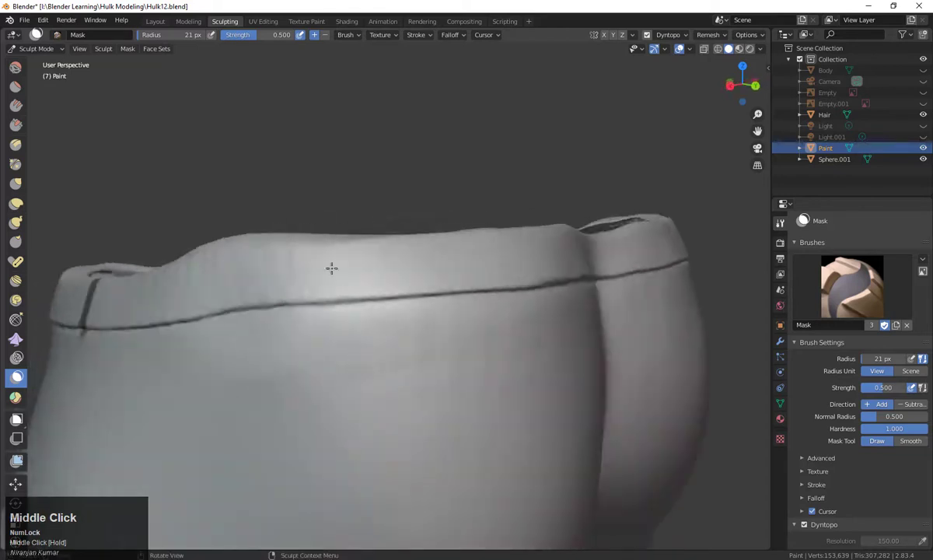
{"action": "left_click_drag", "start_coordinate": [323, 245], "coordinate": [325, 270]}
{"action": "mouse_move", "coordinate": [323, 258]}
{"action": "middle_mouse_down"}
{"action": "mouse_move", "coordinate": [368, 334]}
{"action": "mouse_move", "coordinate": [329, 258]}
{"action": "middle_mouse_up"}
{"action": "left_click_drag", "start_coordinate": [329, 259], "coordinate": [341, 257]}
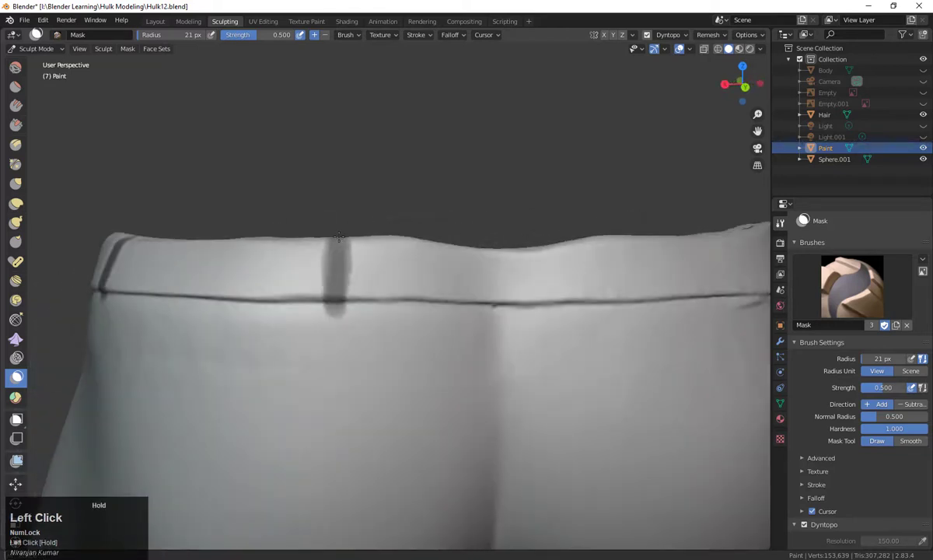
{"action": "middle_click_drag", "start_coordinate": [374, 312], "coordinate": [548, 230]}
{"action": "left_click_drag", "start_coordinate": [548, 229], "coordinate": [544, 302]}
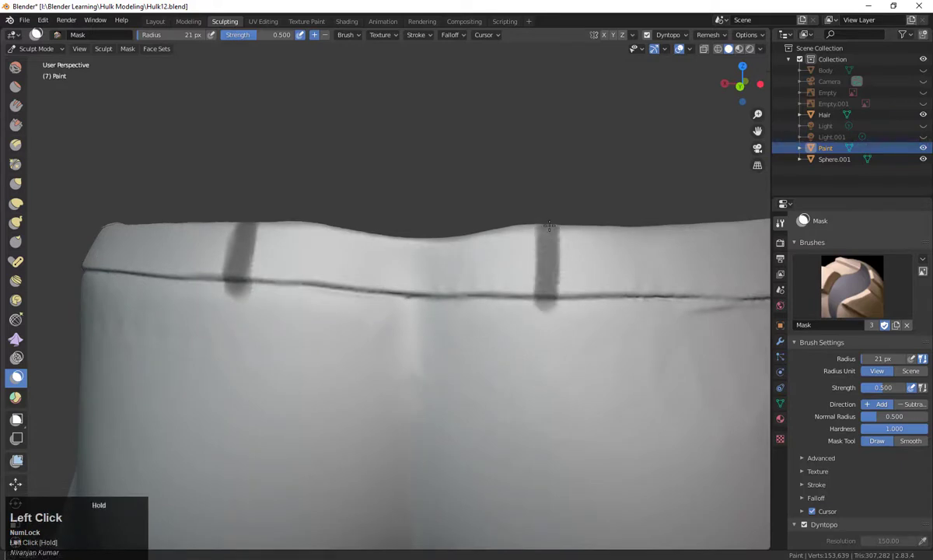
Step: Mask vertical belt-loop strips across the waistband at the right rear, right hip and right front
{"action": "middle_click_drag", "start_coordinate": [549, 225], "coordinate": [541, 354]}
{"action": "left_click_drag", "start_coordinate": [442, 264], "coordinate": [442, 303]}
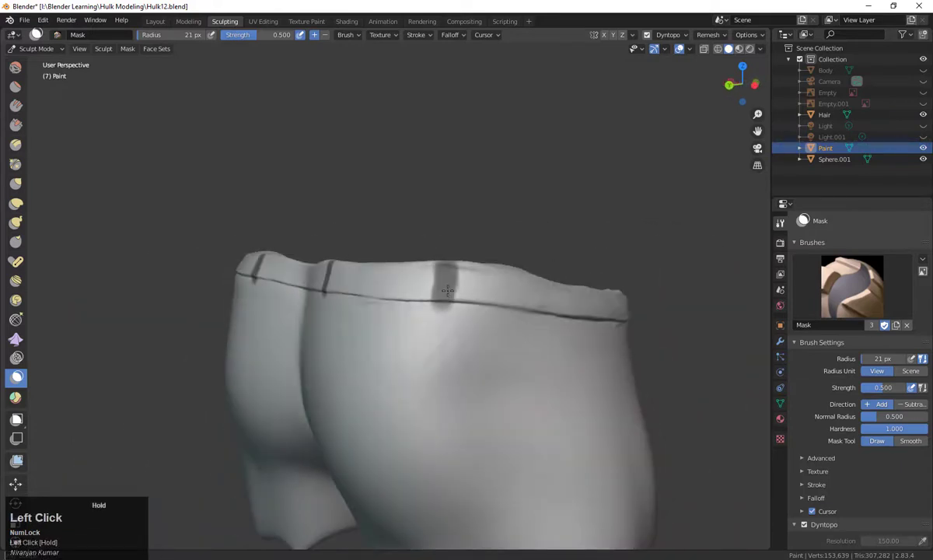
{"action": "middle_click_drag", "start_coordinate": [447, 290], "coordinate": [538, 325]}
{"action": "scroll", "coordinate": [451, 243], "scroll_direction": "up", "scroll_amount": 2}
{"action": "mouse_move", "coordinate": [432, 233]}
{"action": "left_mouse_down"}
{"action": "mouse_move", "coordinate": [430, 299]}
{"action": "mouse_move", "coordinate": [433, 235]}
{"action": "left_mouse_up"}
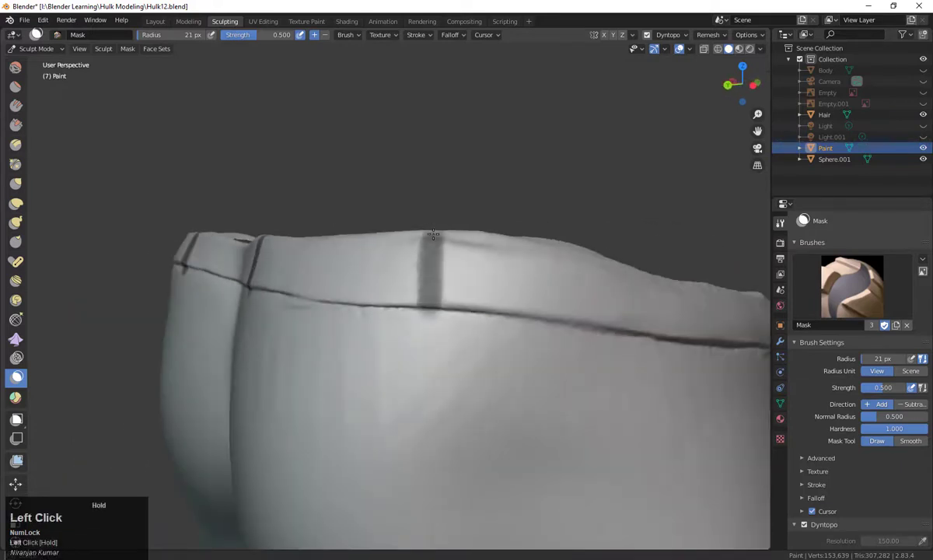
{"action": "scroll", "coordinate": [506, 317], "scroll_direction": "down", "scroll_amount": 2}
{"action": "middle_click_drag", "start_coordinate": [506, 316], "coordinate": [389, 260]}
{"action": "left_click_drag", "start_coordinate": [390, 260], "coordinate": [378, 305]}
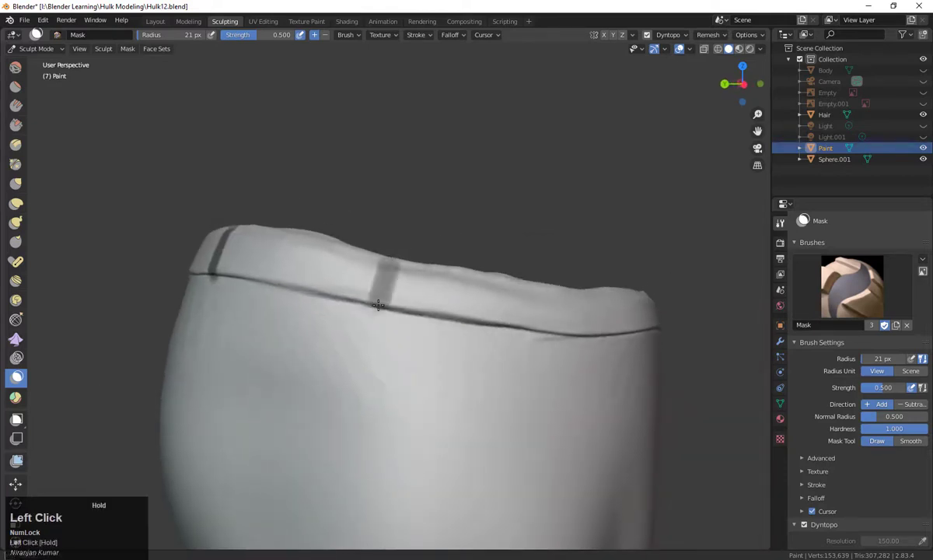
{"action": "mouse_move", "coordinate": [379, 304]}
{"action": "middle_mouse_down"}
{"action": "mouse_move", "coordinate": [556, 323]}
{"action": "mouse_move", "coordinate": [496, 312]}
{"action": "middle_mouse_up"}
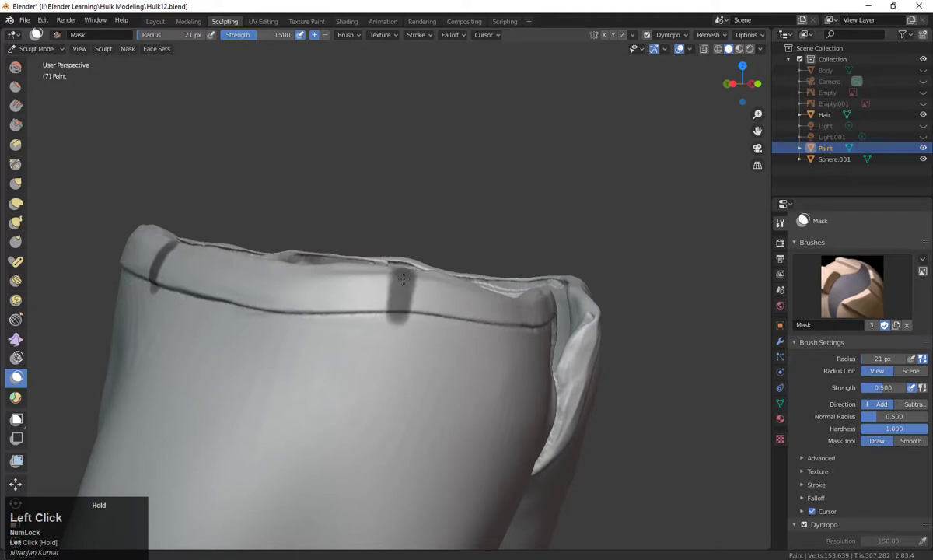
Step: Invert the mask so that only the belt-loop strips remain editable
{"action": "mouse_move", "coordinate": [403, 278]}
{"action": "middle_mouse_down"}
{"action": "mouse_move", "coordinate": [350, 296]}
{"action": "mouse_move", "coordinate": [295, 280]}
{"action": "mouse_move", "coordinate": [292, 315]}
{"action": "mouse_move", "coordinate": [271, 327]}
{"action": "mouse_move", "coordinate": [354, 323]}
{"action": "mouse_move", "coordinate": [545, 373]}
{"action": "mouse_move", "coordinate": [638, 360]}
{"action": "mouse_move", "coordinate": [663, 380]}
{"action": "middle_mouse_up"}
{"action": "scroll", "coordinate": [288, 276], "scroll_direction": "up", "scroll_amount": 2}
{"action": "scroll", "coordinate": [637, 360], "scroll_direction": "down", "scroll_amount": 3}
{"action": "key", "text": "ctrl+i"}
{"action": "scroll", "coordinate": [690, 383], "scroll_direction": "up", "scroll_amount": 5}
{"action": "mouse_move", "coordinate": [335, 342]}
{"action": "middle_mouse_down"}
{"action": "mouse_move", "coordinate": [424, 354]}
{"action": "mouse_move", "coordinate": [367, 367]}
{"action": "mouse_move", "coordinate": [436, 354]}
{"action": "mouse_move", "coordinate": [502, 381]}
{"action": "middle_mouse_up"}
{"action": "scroll", "coordinate": [425, 354], "scroll_direction": "down", "scroll_amount": 2}
Step: Pull the unmasked belt-loop strips outward from the waistband with the Grab brush at a radius of 131 px
{"action": "left_click", "coordinate": [18, 189]}
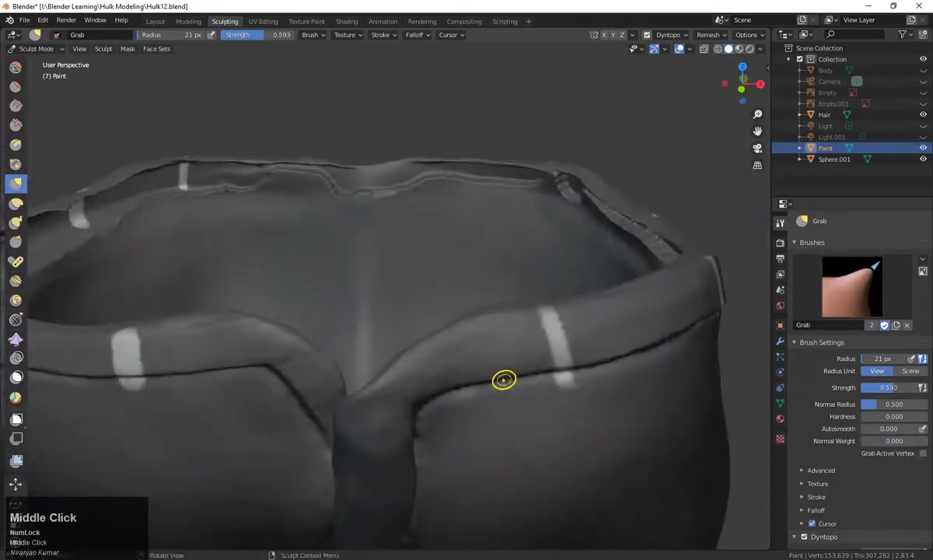
{"action": "key", "text": "f"}
{"action": "left_click", "coordinate": [576, 383]}
{"action": "mouse_move", "coordinate": [576, 384]}
{"action": "middle_mouse_down"}
{"action": "mouse_move", "coordinate": [587, 486]}
{"action": "mouse_move", "coordinate": [485, 359]}
{"action": "middle_mouse_up"}
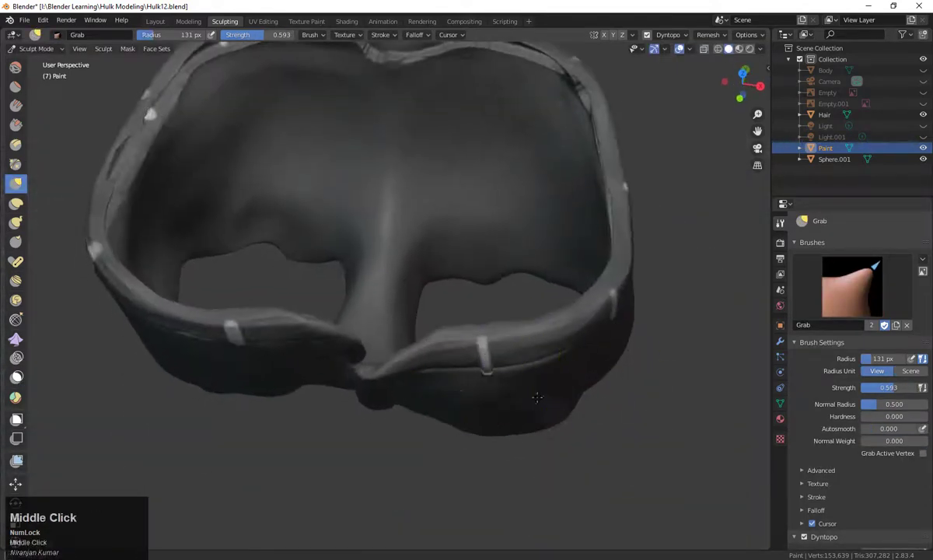
{"action": "middle_click_drag", "start_coordinate": [536, 397], "coordinate": [516, 481]}
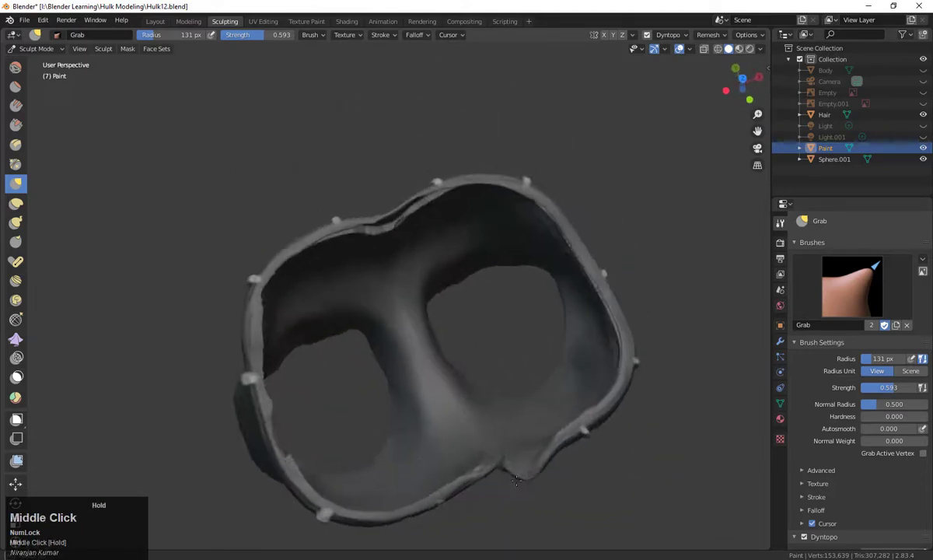
{"action": "middle_click_drag", "start_coordinate": [448, 509], "coordinate": [488, 443]}
Step: Try reshaping the front and side belt loops with the Grab brush, and undo the last stroke
{"action": "scroll", "coordinate": [670, 389], "scroll_direction": "down", "scroll_amount": 3}
{"action": "scroll", "coordinate": [661, 396], "scroll_direction": "up", "scroll_amount": 3}
{"action": "scroll", "coordinate": [669, 397], "scroll_direction": "down", "scroll_amount": 2}
{"action": "scroll", "coordinate": [604, 469], "scroll_direction": "down", "scroll_amount": 3}
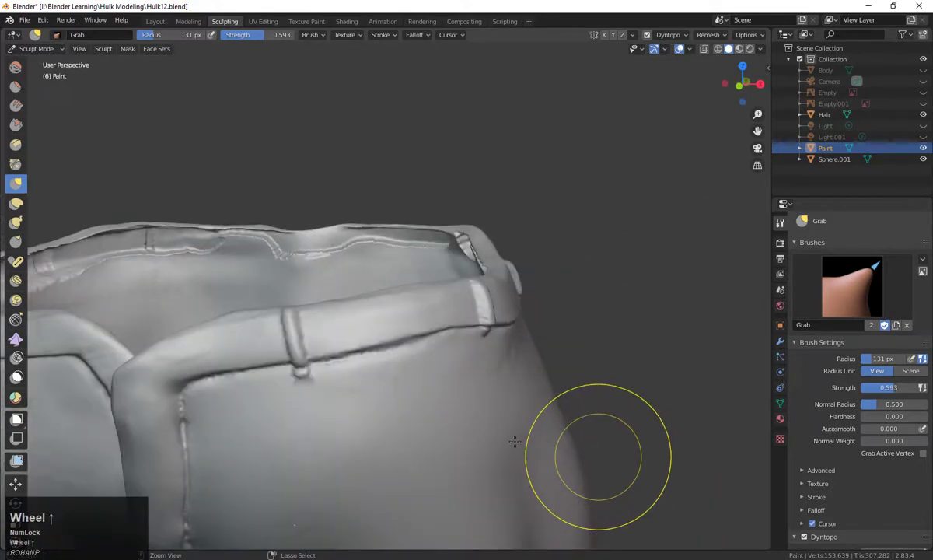
{"action": "scroll", "coordinate": [605, 469], "scroll_direction": "up", "scroll_amount": 3}
{"action": "middle_click_drag", "start_coordinate": [604, 469], "coordinate": [372, 397]}
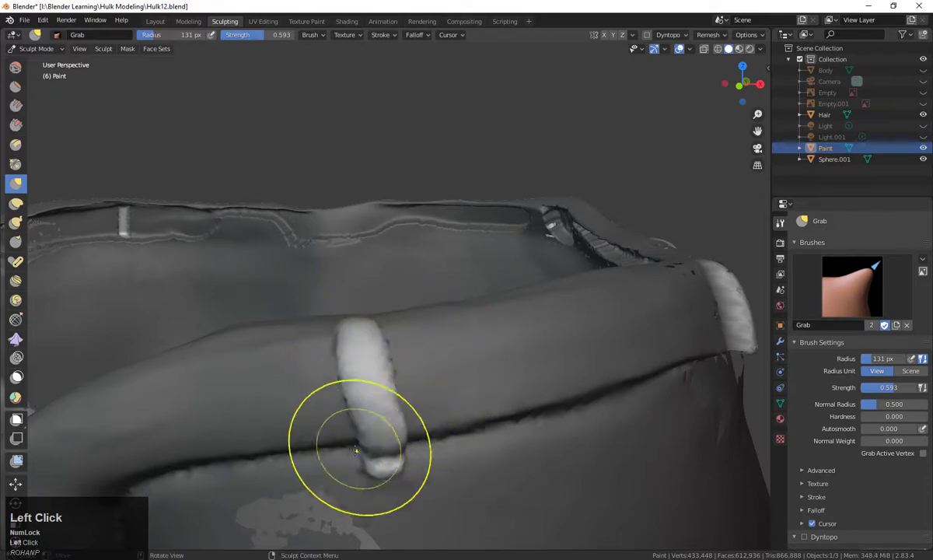
{"action": "middle_click_drag", "start_coordinate": [371, 466], "coordinate": [417, 398]}
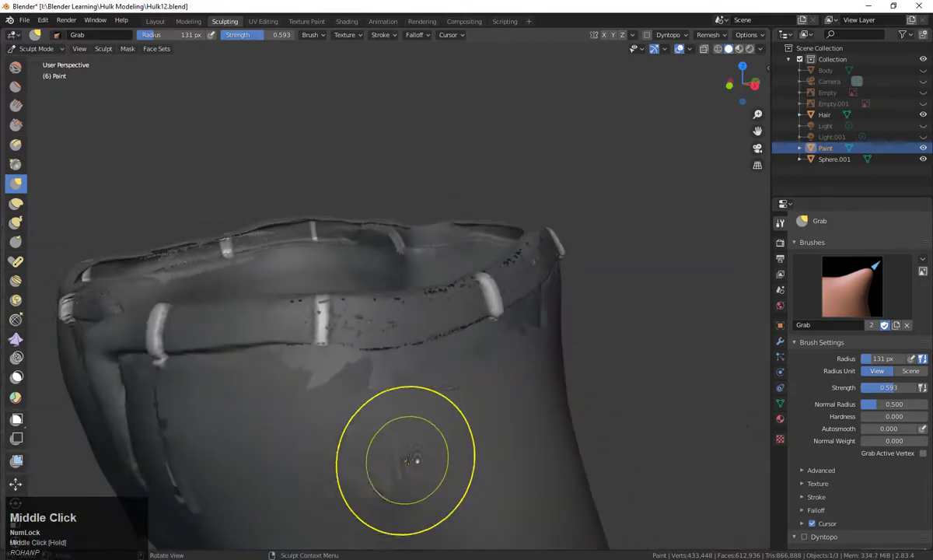
{"action": "scroll", "coordinate": [438, 415], "scroll_direction": "down", "scroll_amount": 2}
{"action": "scroll", "coordinate": [437, 415], "scroll_direction": "up", "scroll_amount": 4}
{"action": "left_click", "coordinate": [370, 487]}
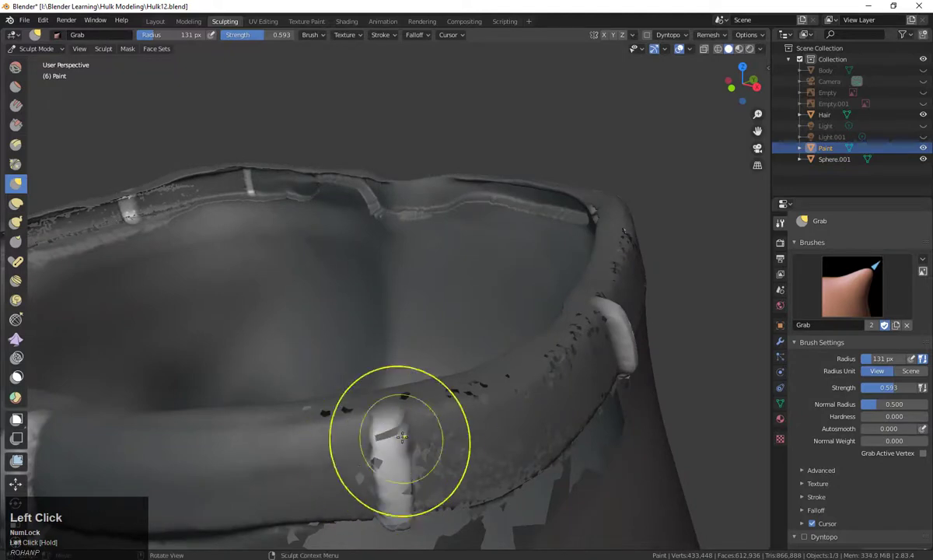
{"action": "scroll", "coordinate": [483, 443], "scroll_direction": "down", "scroll_amount": 3}
{"action": "middle_click_drag", "start_coordinate": [483, 443], "coordinate": [648, 448]}
{"action": "key", "text": "ctrl+z"}
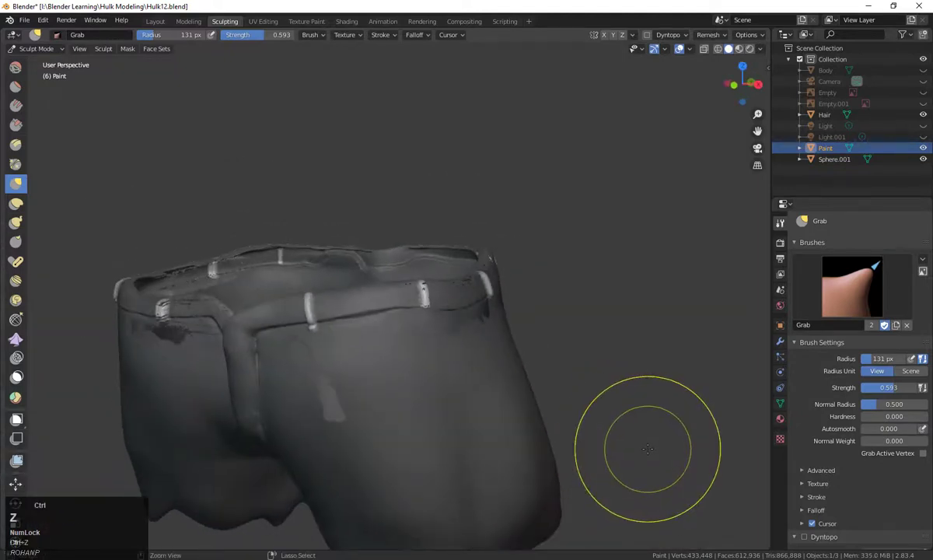
Step: Clear the mask from the whole shorts mesh
{"action": "middle_click_drag", "start_coordinate": [648, 448], "coordinate": [652, 484]}
{"action": "middle_click", "coordinate": [665, 412], "text": "alt"}
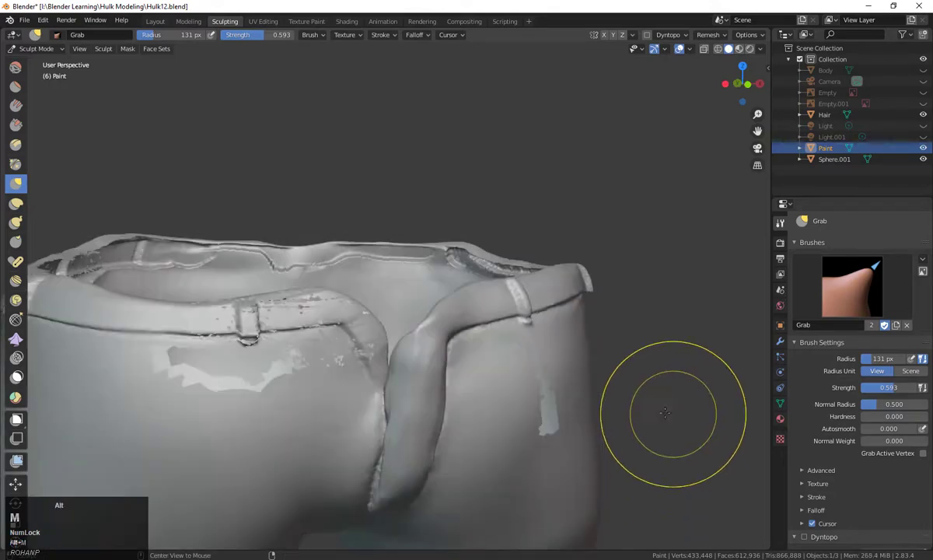
{"action": "middle_click_drag", "start_coordinate": [665, 412], "coordinate": [650, 467]}
{"action": "scroll", "coordinate": [192, 445], "scroll_direction": "down", "scroll_amount": 4}
{"action": "middle_click_drag", "start_coordinate": [191, 446], "coordinate": [366, 397]}
Step: Switch the shorts to Edit Mode and back to Sculpt Mode, checking the patchy areas along the waistband
{"action": "left_click", "coordinate": [26, 145]}
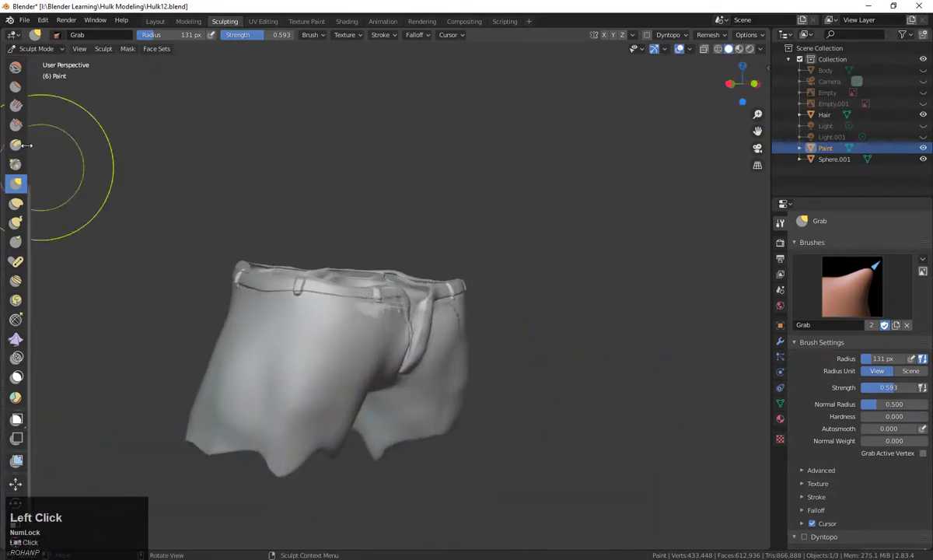
{"action": "middle_click_drag", "start_coordinate": [26, 146], "coordinate": [41, 53]}
{"action": "left_click", "coordinate": [37, 48]}
{"action": "left_click", "coordinate": [36, 75]}
{"action": "scroll", "coordinate": [542, 427], "scroll_direction": "up", "scroll_amount": 4}
{"action": "mouse_move", "coordinate": [467, 342]}
{"action": "middle_mouse_down"}
{"action": "mouse_move", "coordinate": [541, 427]}
{"action": "mouse_move", "coordinate": [752, 416]}
{"action": "mouse_move", "coordinate": [738, 350]}
{"action": "mouse_move", "coordinate": [445, 437]}
{"action": "mouse_move", "coordinate": [648, 430]}
{"action": "mouse_move", "coordinate": [586, 425]}
{"action": "middle_mouse_up"}
{"action": "scroll", "coordinate": [700, 374], "scroll_direction": "down", "scroll_amount": 4}
{"action": "scroll", "coordinate": [445, 437], "scroll_direction": "up", "scroll_amount": 5}
{"action": "left_click", "coordinate": [37, 48]}
{"action": "left_click", "coordinate": [36, 87]}
{"action": "scroll", "coordinate": [406, 395], "scroll_direction": "down", "scroll_amount": 5}
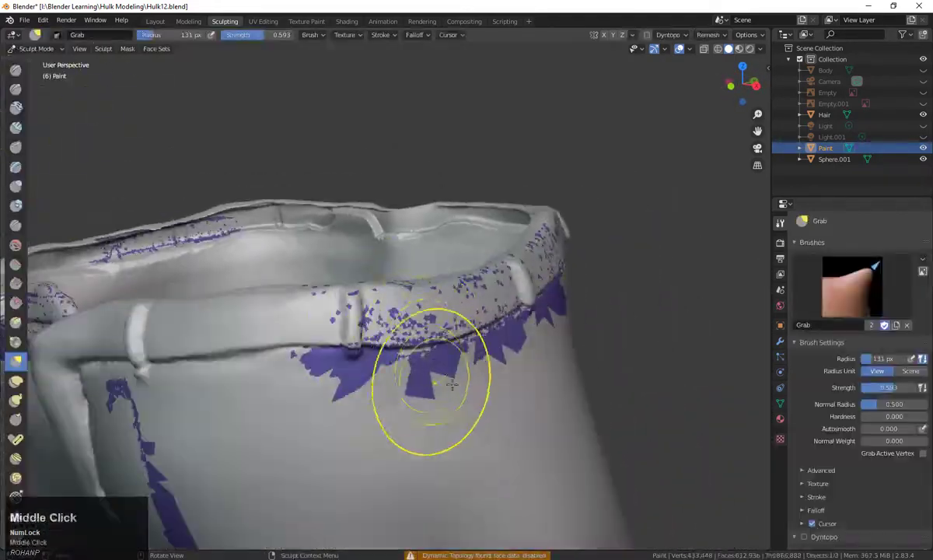
Step: Paint new face sets over the waistband, front and back of the shorts with the Draw Face Sets brush
{"action": "mouse_move", "coordinate": [406, 396]}
{"action": "middle_mouse_down"}
{"action": "mouse_move", "coordinate": [369, 386]}
{"action": "mouse_move", "coordinate": [419, 415]}
{"action": "middle_mouse_up"}
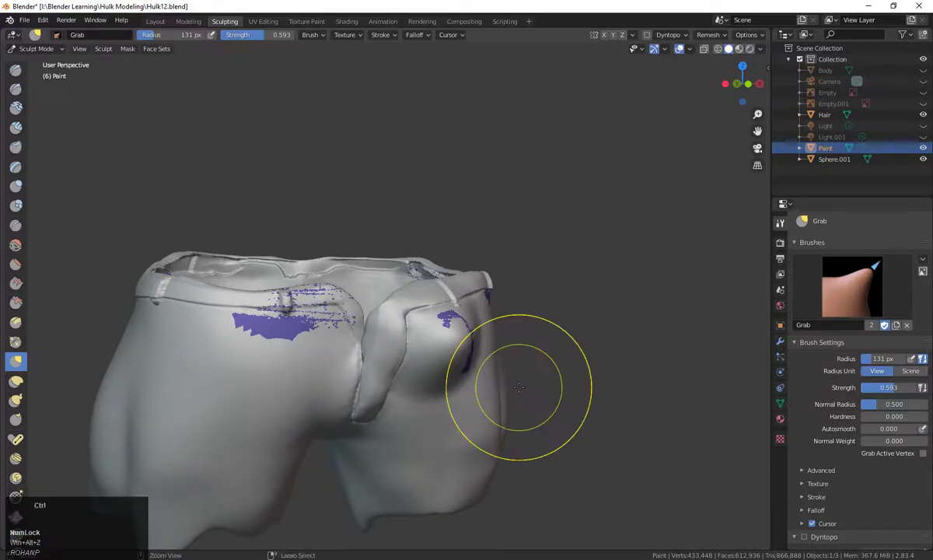
{"action": "middle_click_drag", "start_coordinate": [519, 387], "coordinate": [459, 389]}
{"action": "scroll", "coordinate": [36, 377], "scroll_direction": "down", "scroll_amount": 3}
{"action": "scroll", "coordinate": [36, 377], "scroll_direction": "up", "scroll_amount": 3}
{"action": "scroll", "coordinate": [9, 387], "scroll_direction": "down", "scroll_amount": 6}
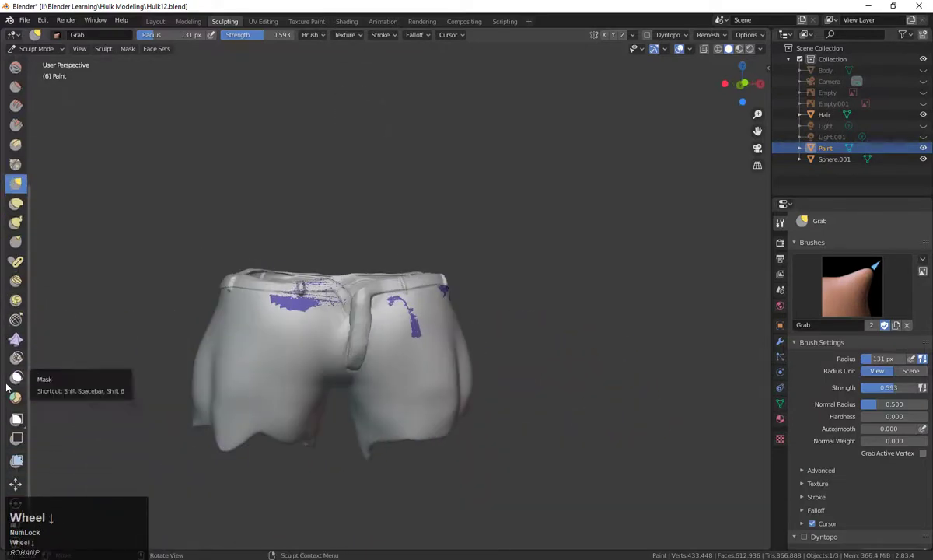
{"action": "left_click", "coordinate": [16, 398]}
{"action": "middle_click_drag", "start_coordinate": [323, 330], "coordinate": [328, 338]}
{"action": "mouse_move", "coordinate": [257, 311]}
{"action": "left_mouse_down"}
{"action": "mouse_move", "coordinate": [420, 318]}
{"action": "mouse_move", "coordinate": [389, 389]}
{"action": "left_mouse_up"}
{"action": "mouse_move", "coordinate": [389, 389]}
{"action": "middle_mouse_down"}
{"action": "mouse_move", "coordinate": [436, 373]}
{"action": "mouse_move", "coordinate": [560, 389]}
{"action": "middle_mouse_up"}
{"action": "left_click_drag", "start_coordinate": [513, 466], "coordinate": [555, 402]}
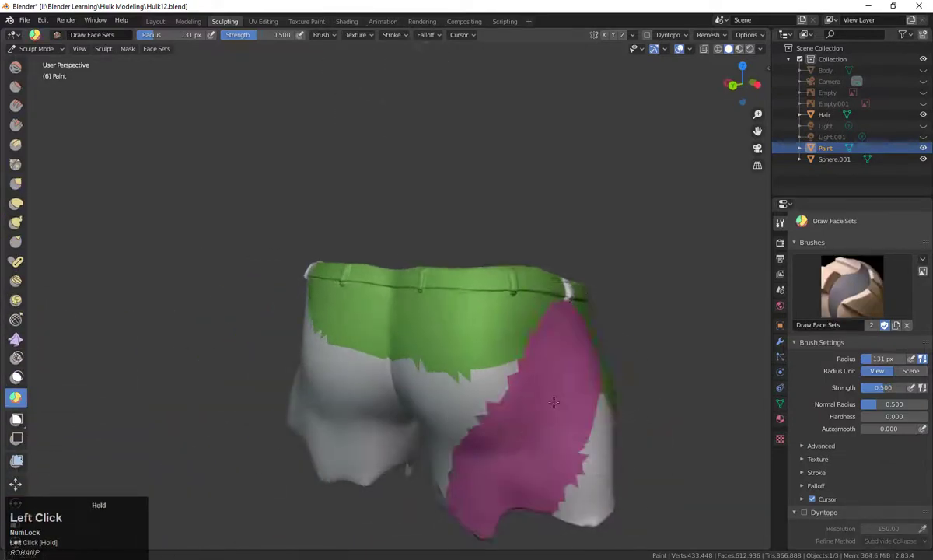
{"action": "middle_click_drag", "start_coordinate": [555, 402], "coordinate": [392, 385]}
Step: Paint another face set over the back and legs, extending the purple area across the pink patch
{"action": "middle_click_drag", "start_coordinate": [490, 426], "coordinate": [584, 424]}
{"action": "mouse_move", "coordinate": [460, 317]}
{"action": "left_mouse_down"}
{"action": "mouse_move", "coordinate": [374, 396]}
{"action": "mouse_move", "coordinate": [544, 436]}
{"action": "left_mouse_up"}
{"action": "middle_click_drag", "start_coordinate": [623, 433], "coordinate": [537, 428]}
{"action": "mouse_move", "coordinate": [537, 280]}
{"action": "left_mouse_down"}
{"action": "mouse_move", "coordinate": [352, 324]}
{"action": "mouse_move", "coordinate": [560, 436]}
{"action": "left_mouse_up"}
{"action": "middle_click_drag", "start_coordinate": [644, 437], "coordinate": [528, 424]}
{"action": "scroll", "coordinate": [467, 389], "scroll_direction": "down", "scroll_amount": 1}
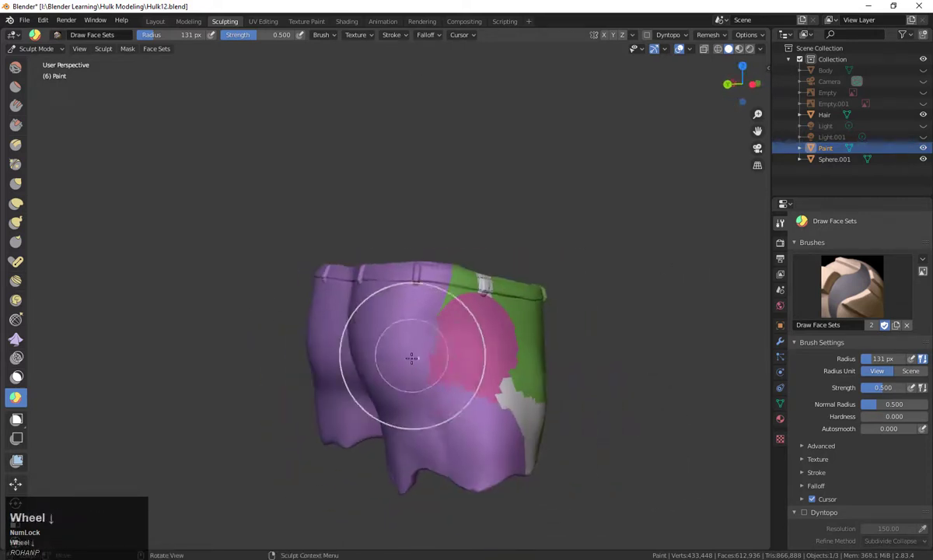
{"action": "left_click_drag", "start_coordinate": [411, 359], "coordinate": [502, 385], "text": "ctrl"}
{"action": "middle_click_drag", "start_coordinate": [553, 416], "coordinate": [483, 392]}
{"action": "middle_click_drag", "start_coordinate": [592, 413], "coordinate": [547, 384]}
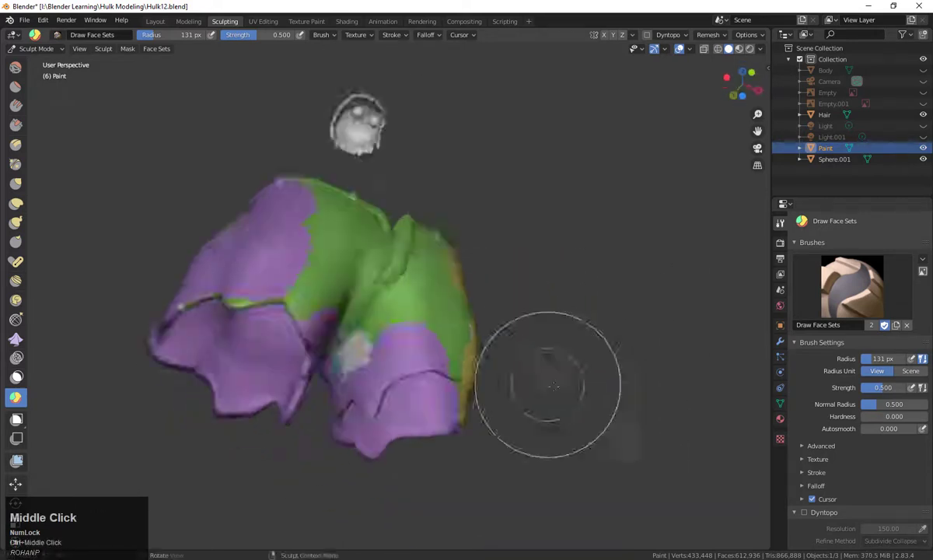
Step: Extend the white face set over the front, crotch and inner legs of the shorts
{"action": "scroll", "coordinate": [497, 377], "scroll_direction": "up", "scroll_amount": 3}
{"action": "mouse_move", "coordinate": [336, 392]}
{"action": "left_mouse_down", "text": "ctrl"}
{"action": "mouse_move", "coordinate": [356, 354]}
{"action": "mouse_move", "coordinate": [338, 300]}
{"action": "mouse_move", "coordinate": [233, 483]}
{"action": "mouse_move", "coordinate": [428, 465]}
{"action": "left_mouse_up", "text": "ctrl"}
{"action": "scroll", "coordinate": [587, 417], "scroll_direction": "down", "scroll_amount": 3}
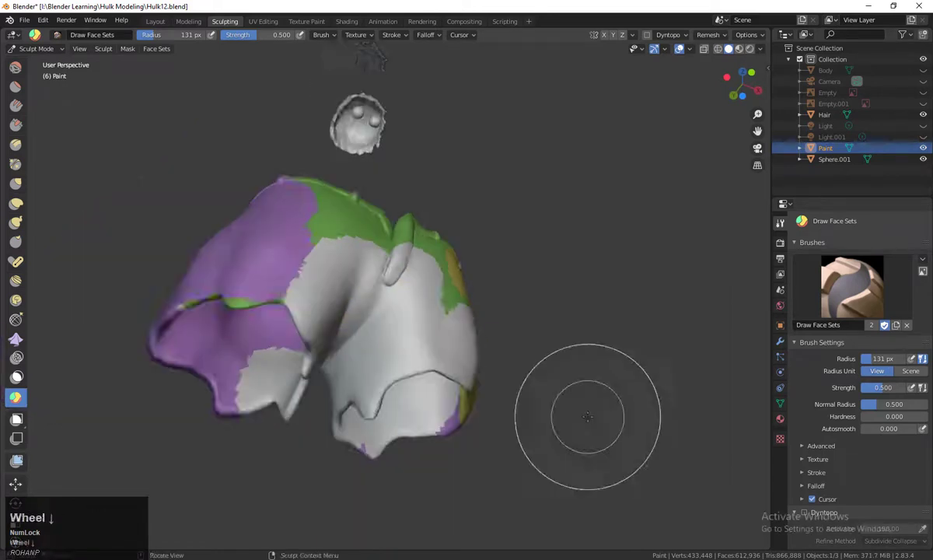
{"action": "middle_click_drag", "start_coordinate": [587, 417], "coordinate": [549, 459]}
{"action": "mouse_move", "coordinate": [300, 354]}
{"action": "left_mouse_down", "text": "ctrl"}
{"action": "mouse_move", "coordinate": [256, 322]}
{"action": "mouse_move", "coordinate": [253, 389]}
{"action": "left_mouse_up", "text": "ctrl"}
{"action": "middle_click_drag", "start_coordinate": [529, 404], "coordinate": [448, 401]}
{"action": "mouse_move", "coordinate": [416, 342]}
{"action": "left_mouse_down", "text": "ctrl"}
{"action": "mouse_move", "coordinate": [325, 306]}
{"action": "mouse_move", "coordinate": [436, 397]}
{"action": "left_mouse_up", "text": "ctrl"}
Step: Extend the white face set around the hip and across the rear waistband
{"action": "mouse_move", "coordinate": [580, 343]}
{"action": "middle_mouse_down"}
{"action": "mouse_move", "coordinate": [498, 357]}
{"action": "mouse_move", "coordinate": [436, 342]}
{"action": "middle_mouse_up"}
{"action": "scroll", "coordinate": [467, 335], "scroll_direction": "up", "scroll_amount": 4}
{"action": "left_click_drag", "start_coordinate": [467, 272], "coordinate": [537, 388], "text": "ctrl"}
{"action": "middle_click_drag", "start_coordinate": [591, 374], "coordinate": [521, 373]}
{"action": "mouse_move", "coordinate": [583, 397]}
{"action": "left_mouse_down", "text": "ctrl"}
{"action": "mouse_move", "coordinate": [510, 259]}
{"action": "mouse_move", "coordinate": [571, 287]}
{"action": "left_mouse_up", "text": "ctrl"}
{"action": "middle_click_drag", "start_coordinate": [622, 342], "coordinate": [577, 356]}
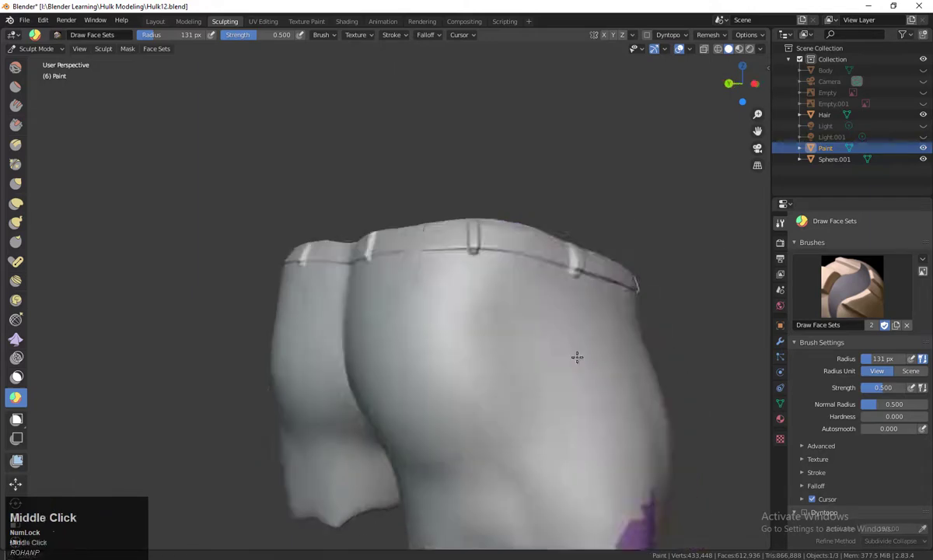
Step: Cover the remaining coloured patches on the legs and hems with the white face set
{"action": "scroll", "coordinate": [544, 356], "scroll_direction": "down", "scroll_amount": 4}
{"action": "left_click_drag", "start_coordinate": [428, 366], "coordinate": [386, 276], "text": "ctrl"}
{"action": "middle_click_drag", "start_coordinate": [404, 273], "coordinate": [529, 350]}
{"action": "left_click_drag", "start_coordinate": [506, 334], "coordinate": [582, 294], "text": "ctrl"}
{"action": "middle_click_drag", "start_coordinate": [582, 293], "coordinate": [525, 360]}
{"action": "left_click_drag", "start_coordinate": [525, 360], "coordinate": [401, 463], "text": "ctrl"}
Step: Flatten the front belt loop beside the raised fly strip with the Flatten brush, enlarging its radius to 71 px for the lower end
{"action": "scroll", "coordinate": [558, 460], "scroll_direction": "up", "scroll_amount": 4}
{"action": "mouse_move", "coordinate": [401, 463]}
{"action": "middle_mouse_down"}
{"action": "mouse_move", "coordinate": [558, 461]}
{"action": "mouse_move", "coordinate": [518, 396]}
{"action": "mouse_move", "coordinate": [620, 449]}
{"action": "middle_mouse_up"}
{"action": "scroll", "coordinate": [614, 427], "scroll_direction": "up", "scroll_amount": 5}
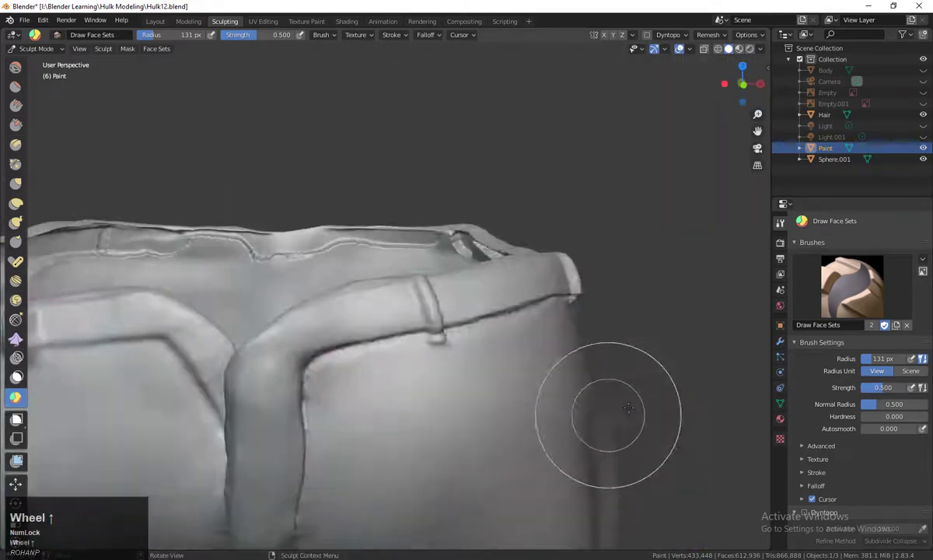
{"action": "middle_click_drag", "start_coordinate": [608, 406], "coordinate": [83, 209]}
{"action": "scroll", "coordinate": [16, 220], "scroll_direction": "up", "scroll_amount": 4}
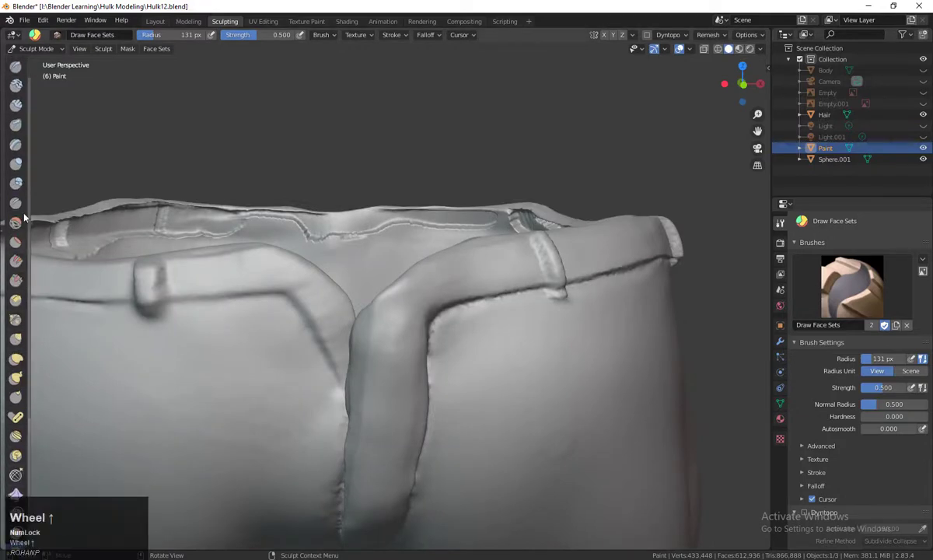
{"action": "left_click", "coordinate": [15, 241]}
{"action": "mouse_move", "coordinate": [436, 257]}
{"action": "middle_mouse_down"}
{"action": "mouse_move", "coordinate": [509, 273]}
{"action": "mouse_move", "coordinate": [484, 286]}
{"action": "middle_mouse_up"}
{"action": "key", "text": "f"}
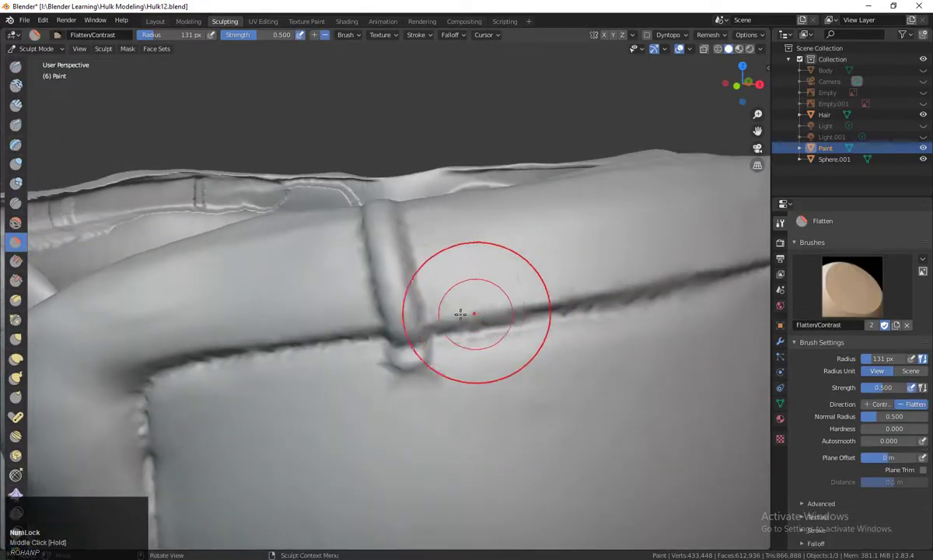
{"action": "mouse_move", "coordinate": [392, 300]}
{"action": "middle_mouse_down"}
{"action": "mouse_move", "coordinate": [508, 305]}
{"action": "mouse_move", "coordinate": [335, 270]}
{"action": "middle_mouse_up"}
{"action": "left_click", "coordinate": [467, 227]}
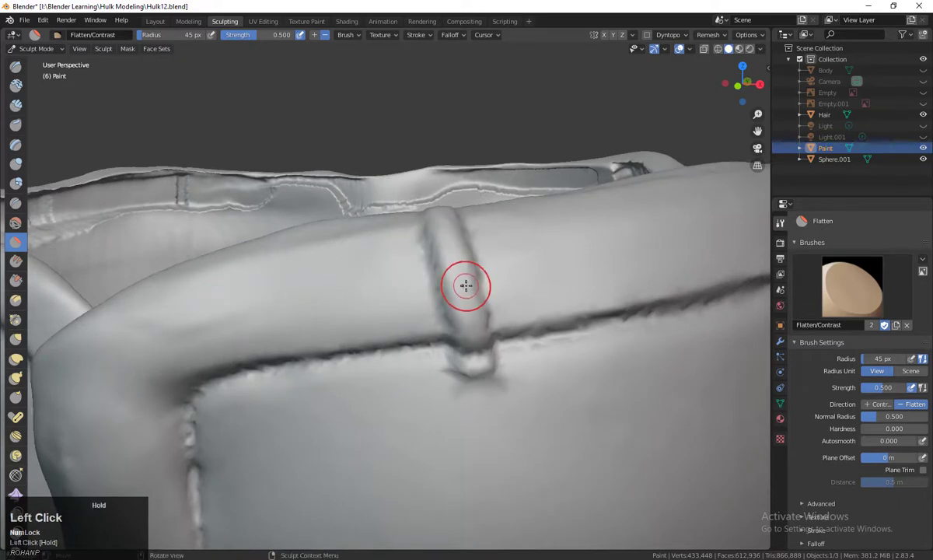
{"action": "key", "text": "f"}
{"action": "left_click", "coordinate": [471, 320]}
{"action": "left_click_drag", "start_coordinate": [476, 336], "coordinate": [478, 375]}
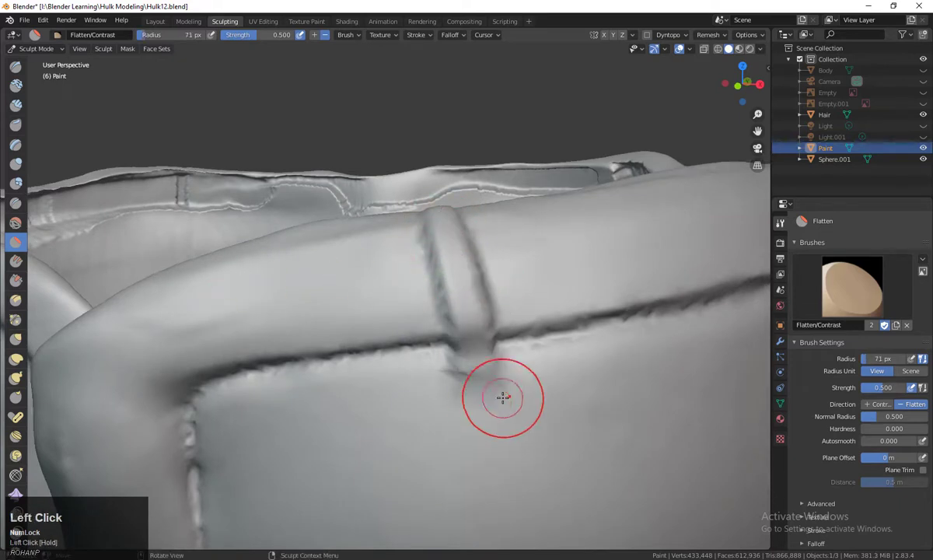
Step: Flatten the faces and lower ends of the next two belt loops along the adjacent hip
{"action": "scroll", "coordinate": [433, 371], "scroll_direction": "up", "scroll_amount": 1}
{"action": "middle_click_drag", "start_coordinate": [502, 398], "coordinate": [375, 350]}
{"action": "left_click_drag", "start_coordinate": [372, 319], "coordinate": [372, 245]}
{"action": "left_click_drag", "start_coordinate": [369, 311], "coordinate": [374, 370]}
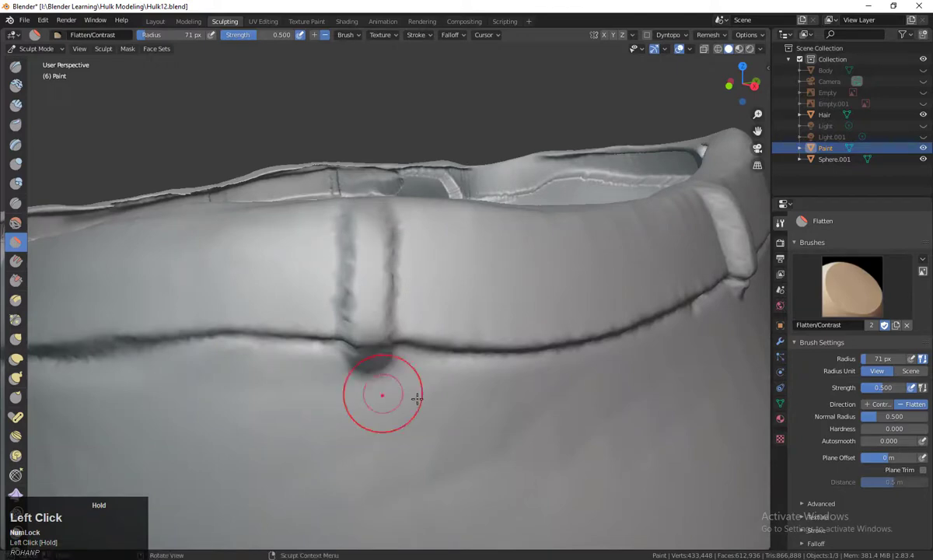
{"action": "middle_click_drag", "start_coordinate": [421, 398], "coordinate": [371, 389]}
{"action": "mouse_move", "coordinate": [288, 258]}
{"action": "left_mouse_down"}
{"action": "mouse_move", "coordinate": [298, 248]}
{"action": "mouse_move", "coordinate": [309, 360]}
{"action": "left_mouse_up"}
Step: Flatten the face and lower end of the belt loop on the opposite hip
{"action": "middle_click_drag", "start_coordinate": [432, 388], "coordinate": [350, 282]}
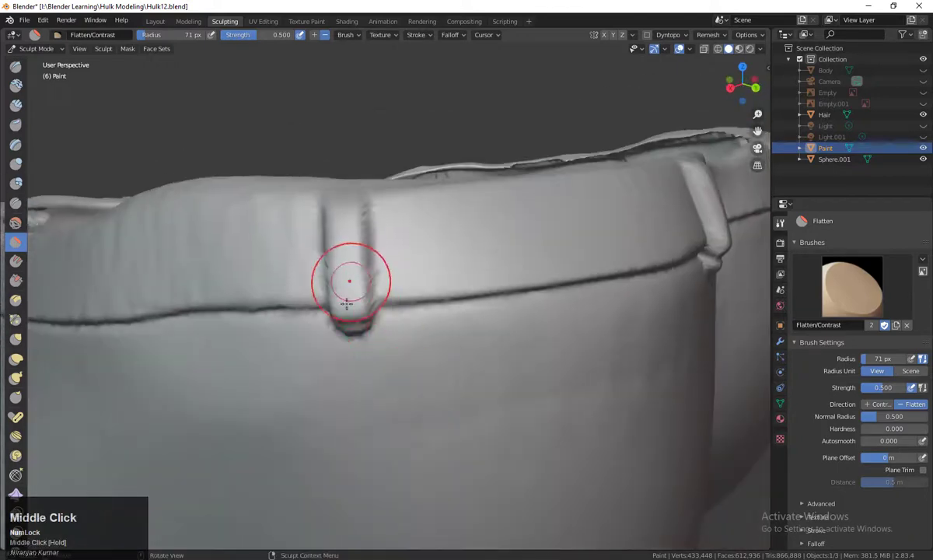
{"action": "left_click_drag", "start_coordinate": [350, 281], "coordinate": [350, 336]}
{"action": "middle_click_drag", "start_coordinate": [387, 407], "coordinate": [348, 203]}
{"action": "mouse_move", "coordinate": [348, 204]}
{"action": "left_mouse_down"}
{"action": "mouse_move", "coordinate": [344, 255]}
{"action": "mouse_move", "coordinate": [345, 233]}
{"action": "left_mouse_up"}
{"action": "mouse_move", "coordinate": [345, 234]}
{"action": "middle_mouse_down"}
{"action": "mouse_move", "coordinate": [407, 388]}
{"action": "mouse_move", "coordinate": [395, 369]}
{"action": "middle_mouse_up"}
Step: Flatten the belt loops on the back waistband and at the rear hip
{"action": "left_click_drag", "start_coordinate": [550, 247], "coordinate": [550, 326]}
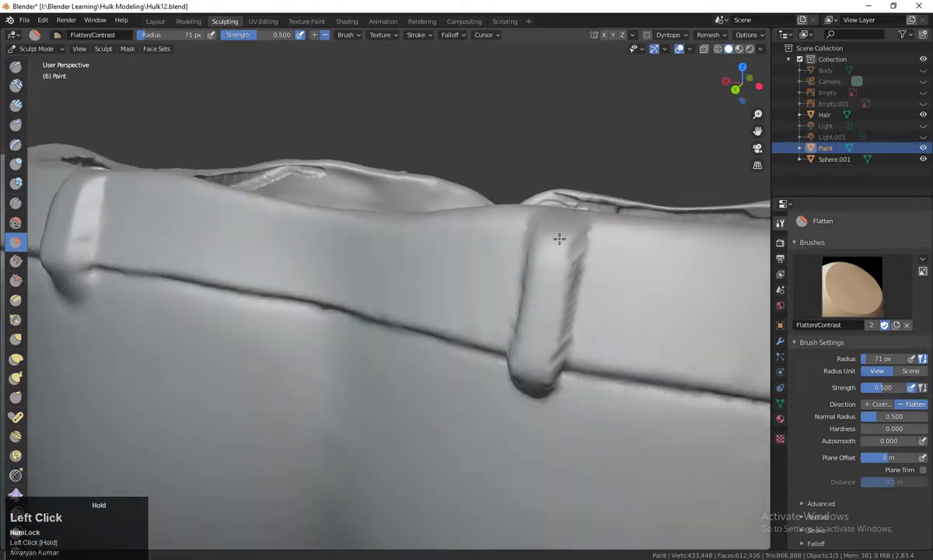
{"action": "mouse_move", "coordinate": [526, 411]}
{"action": "middle_mouse_down"}
{"action": "mouse_move", "coordinate": [471, 381]}
{"action": "mouse_move", "coordinate": [475, 289]}
{"action": "middle_mouse_up"}
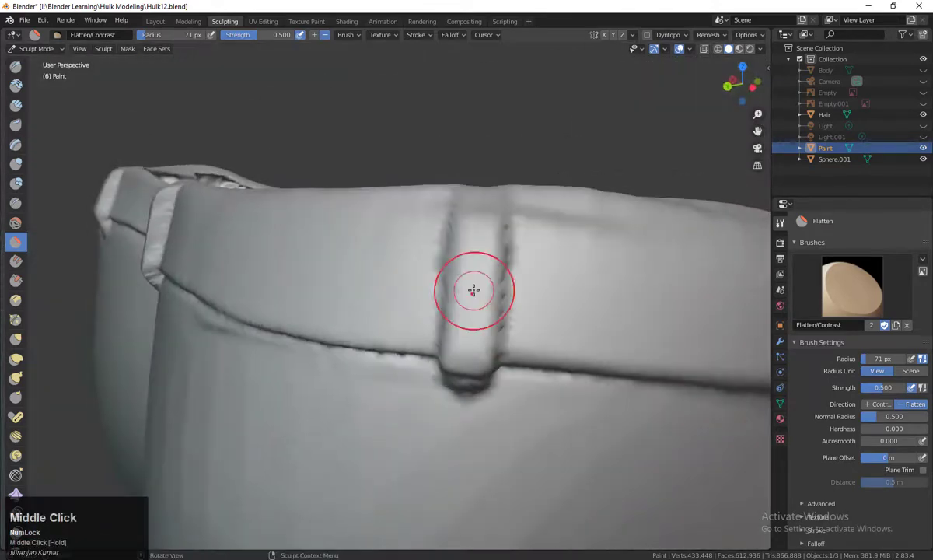
{"action": "left_click_drag", "start_coordinate": [475, 289], "coordinate": [469, 295]}
{"action": "left_click_drag", "start_coordinate": [463, 376], "coordinate": [459, 390]}
{"action": "middle_click_drag", "start_coordinate": [458, 428], "coordinate": [364, 372]}
Step: Smooth the rear-hip belt loop and flatten its face again
{"action": "scroll", "coordinate": [362, 342], "scroll_direction": "down", "scroll_amount": 6}
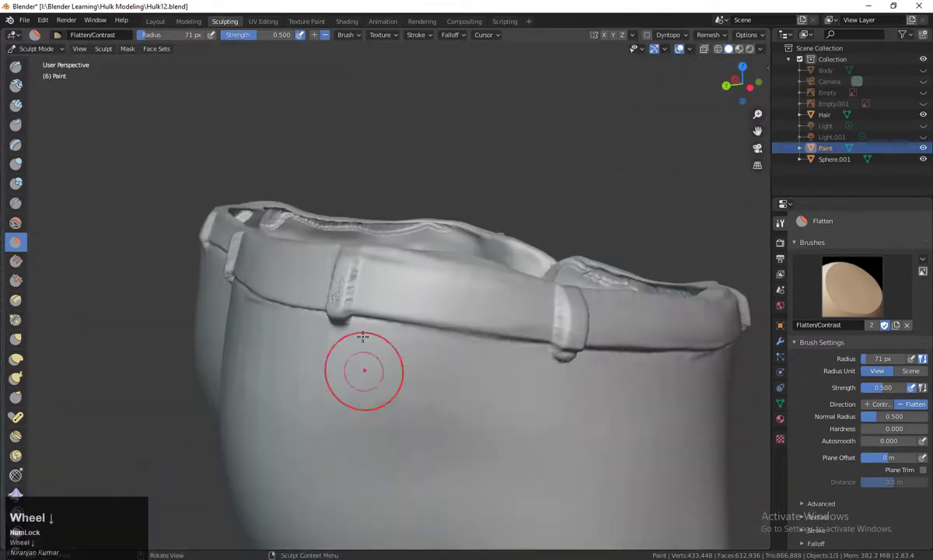
{"action": "scroll", "coordinate": [363, 336], "scroll_direction": "up", "scroll_amount": 6}
{"action": "left_click_drag", "start_coordinate": [346, 242], "coordinate": [330, 315], "text": "shift"}
{"action": "mouse_move", "coordinate": [315, 311]}
{"action": "middle_mouse_down"}
{"action": "mouse_move", "coordinate": [363, 358]}
{"action": "mouse_move", "coordinate": [352, 362]}
{"action": "middle_mouse_up"}
{"action": "left_click_drag", "start_coordinate": [560, 226], "coordinate": [562, 214]}
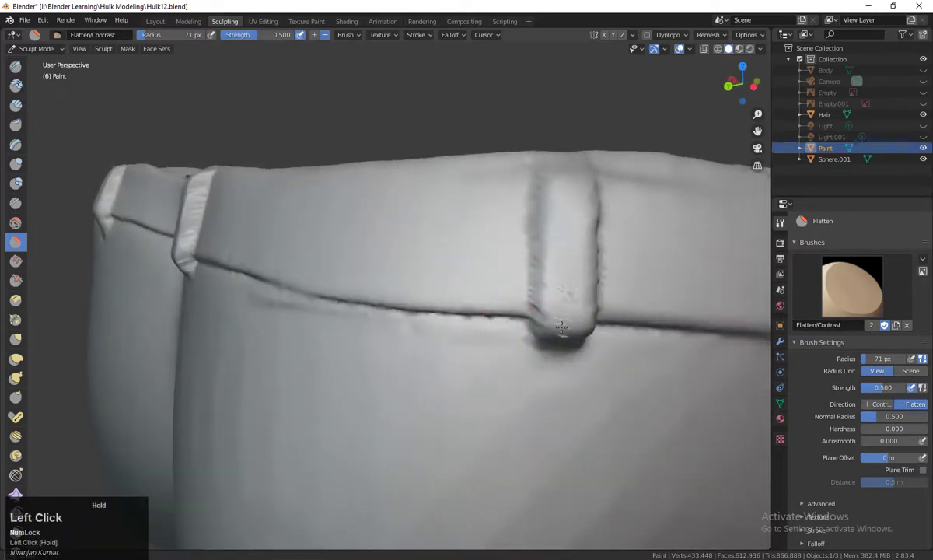
{"action": "scroll", "coordinate": [537, 408], "scroll_direction": "down", "scroll_amount": 4}
{"action": "scroll", "coordinate": [529, 390], "scroll_direction": "up", "scroll_amount": 2}
{"action": "left_click", "coordinate": [529, 389]}
{"action": "scroll", "coordinate": [527, 386], "scroll_direction": "up", "scroll_amount": 2}
{"action": "middle_click_drag", "start_coordinate": [527, 386], "coordinate": [472, 265]}
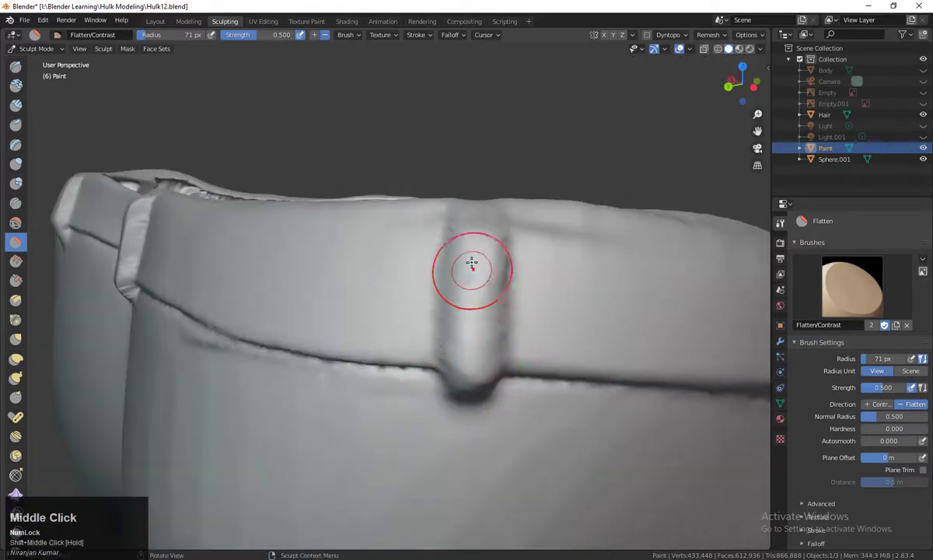
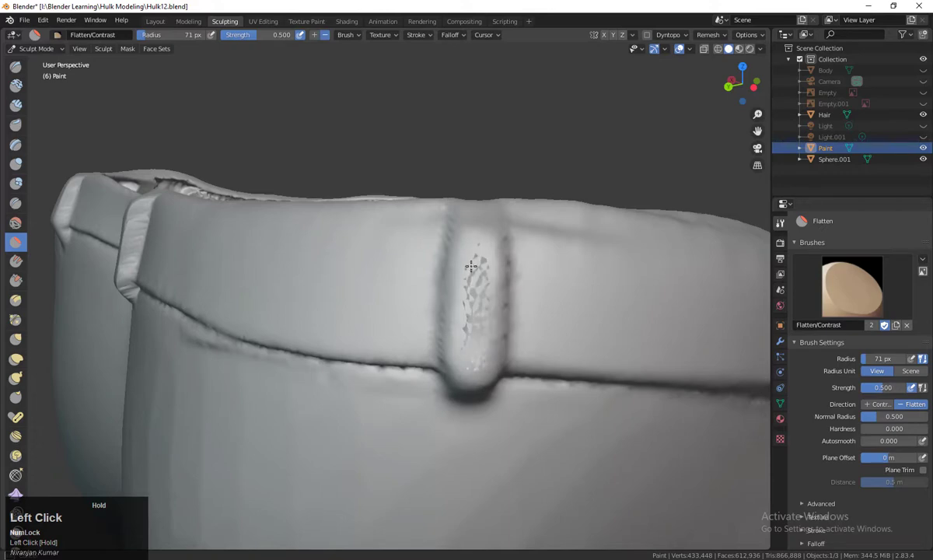
{"action": "left_click_drag", "start_coordinate": [482, 260], "coordinate": [476, 268]}
Step: Flatten the next belt loop along the hip from its top edge down to the waistband seam
{"action": "scroll", "coordinate": [479, 358], "scroll_direction": "down", "scroll_amount": 6}
{"action": "middle_click_drag", "start_coordinate": [502, 393], "coordinate": [442, 379]}
{"action": "scroll", "coordinate": [479, 389], "scroll_direction": "up", "scroll_amount": 6}
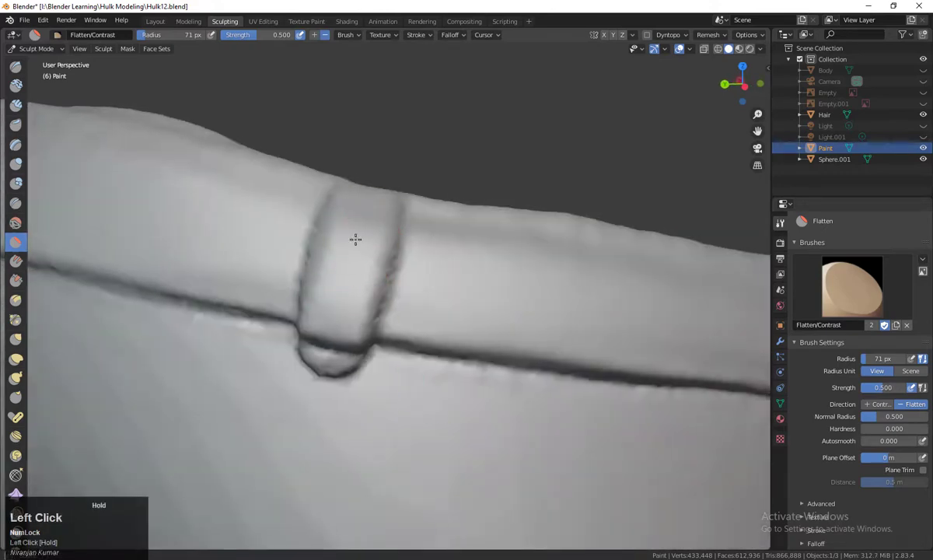
{"action": "mouse_move", "coordinate": [356, 238]}
{"action": "left_mouse_down"}
{"action": "mouse_move", "coordinate": [360, 307]}
{"action": "mouse_move", "coordinate": [255, 322]}
{"action": "mouse_move", "coordinate": [299, 331]}
{"action": "left_mouse_up"}
{"action": "scroll", "coordinate": [329, 375], "scroll_direction": "down", "scroll_amount": 5}
{"action": "scroll", "coordinate": [323, 304], "scroll_direction": "up", "scroll_amount": 6}
{"action": "scroll", "coordinate": [342, 346], "scroll_direction": "down", "scroll_amount": 8}
Step: Smooth the belt loops on the hip and toward the front of the waistband into softer shapes
{"action": "middle_click_drag", "start_coordinate": [354, 354], "coordinate": [392, 383]}
{"action": "scroll", "coordinate": [393, 377], "scroll_direction": "up", "scroll_amount": 2}
{"action": "left_click_drag", "start_coordinate": [404, 303], "coordinate": [412, 342], "text": "shift"}
{"action": "mouse_move", "coordinate": [622, 389]}
{"action": "middle_mouse_down"}
{"action": "mouse_move", "coordinate": [381, 384]}
{"action": "mouse_move", "coordinate": [414, 321]}
{"action": "middle_mouse_up"}
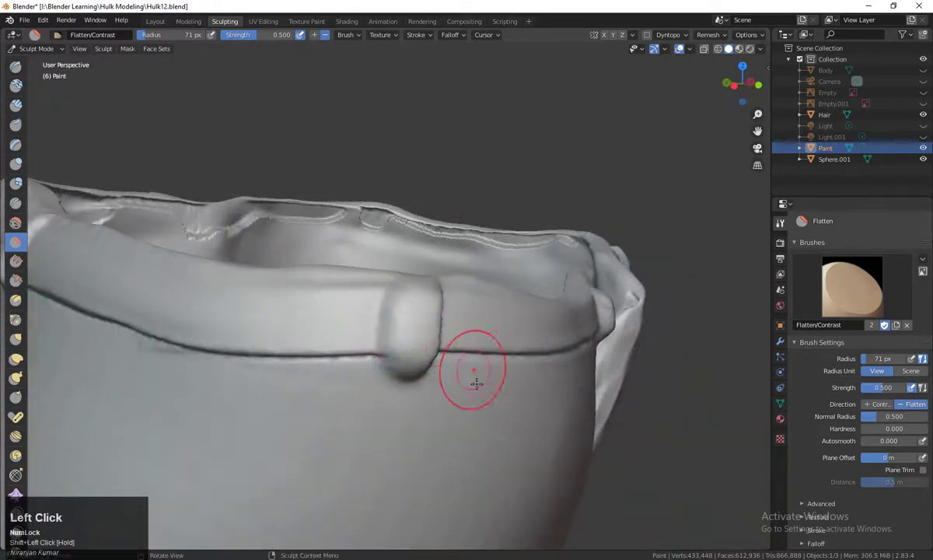
{"action": "scroll", "coordinate": [476, 383], "scroll_direction": "down", "scroll_amount": 4}
{"action": "middle_click_drag", "start_coordinate": [459, 377], "coordinate": [358, 354]}
{"action": "left_click_drag", "start_coordinate": [328, 303], "coordinate": [313, 286], "text": "shift"}
{"action": "middle_click_drag", "start_coordinate": [436, 388], "coordinate": [331, 390]}
Step: Smooth and flatten the belt loop beside the front opening down to its lower end below the waistband seam
{"action": "scroll", "coordinate": [456, 398], "scroll_direction": "up", "scroll_amount": 3}
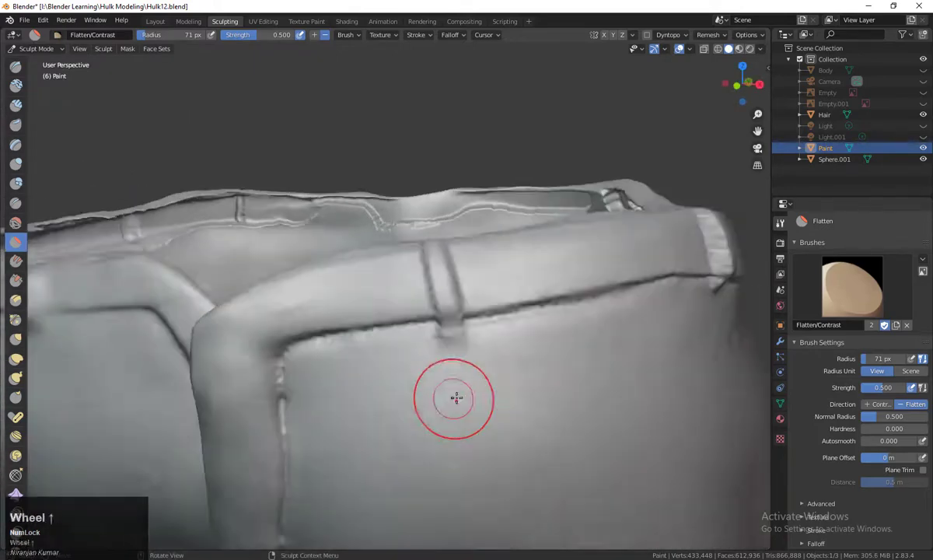
{"action": "scroll", "coordinate": [457, 397], "scroll_direction": "up", "scroll_amount": 2}
{"action": "left_click_drag", "start_coordinate": [467, 342], "coordinate": [473, 332], "text": "shift"}
{"action": "middle_click_drag", "start_coordinate": [462, 277], "coordinate": [467, 344]}
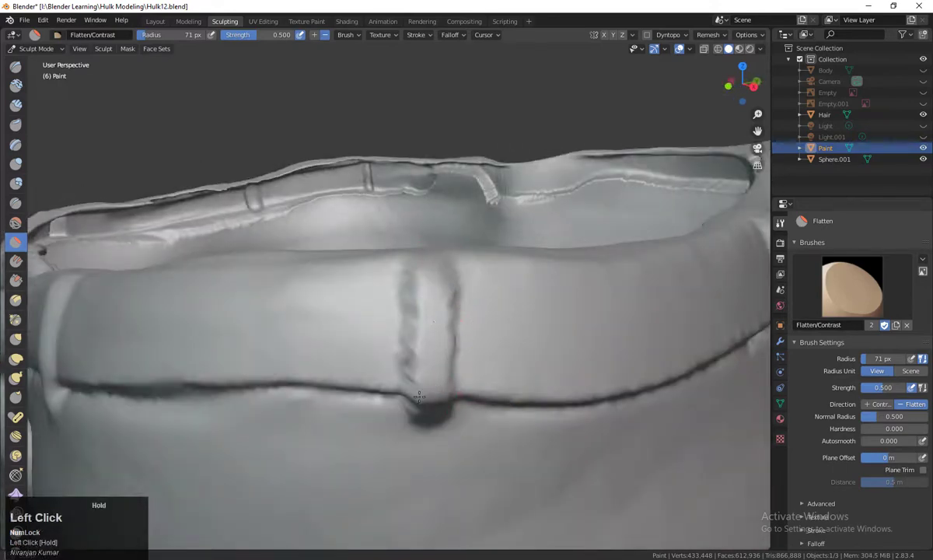
{"action": "middle_click_drag", "start_coordinate": [432, 384], "coordinate": [431, 419]}
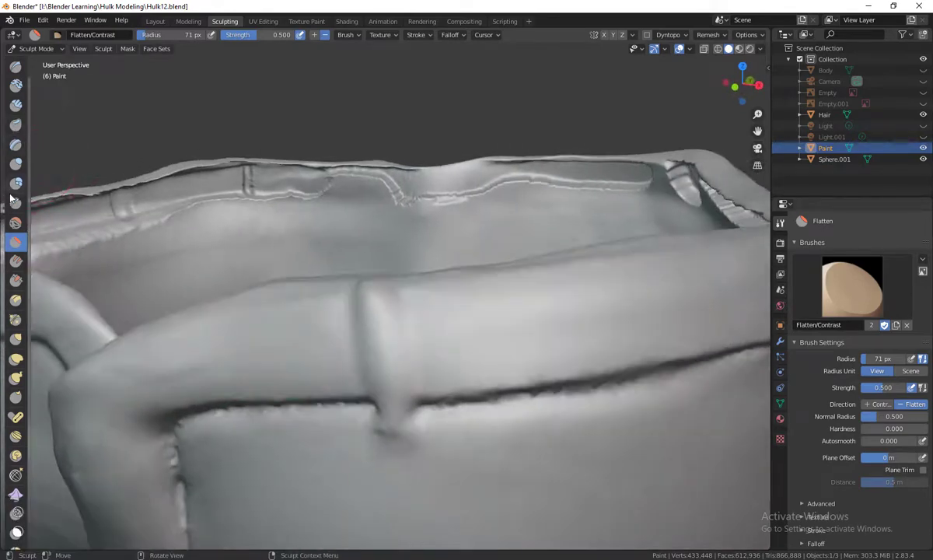
{"action": "middle_click_drag", "start_coordinate": [426, 330], "coordinate": [413, 270]}
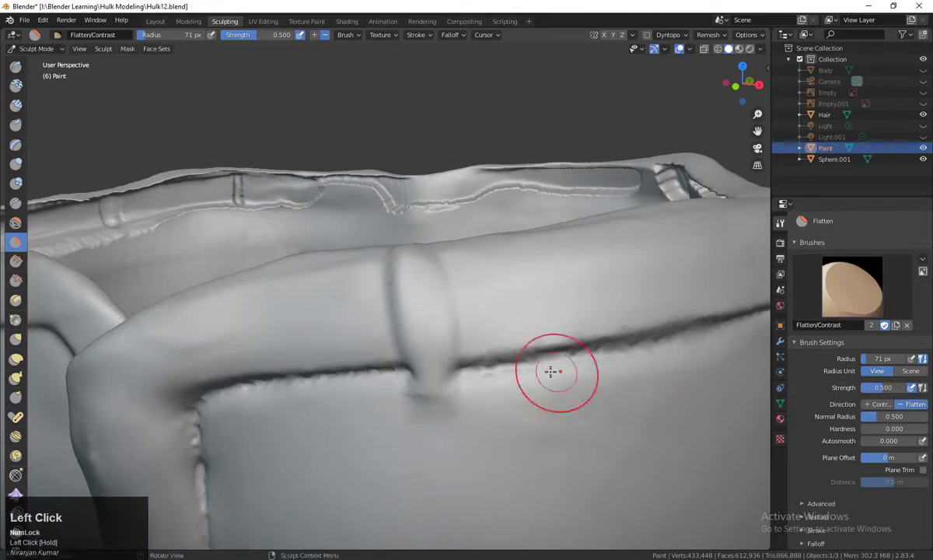
{"action": "middle_click_drag", "start_coordinate": [550, 371], "coordinate": [404, 213]}
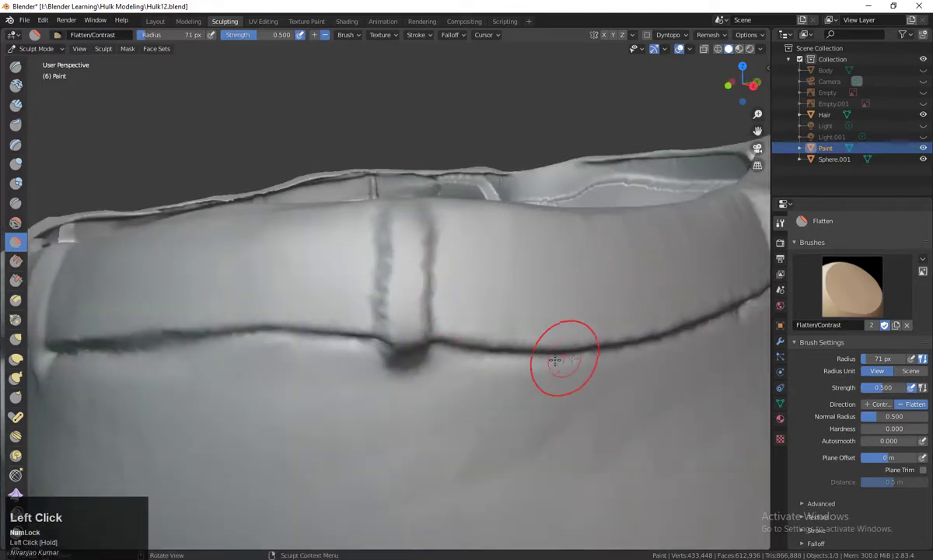
Step: Flatten the faces of the belt loops along the hip between the waistband's top edge and seam
{"action": "middle_click_drag", "start_coordinate": [555, 360], "coordinate": [277, 264]}
{"action": "left_click_drag", "start_coordinate": [283, 241], "coordinate": [271, 313]}
{"action": "middle_click_drag", "start_coordinate": [270, 312], "coordinate": [426, 335]}
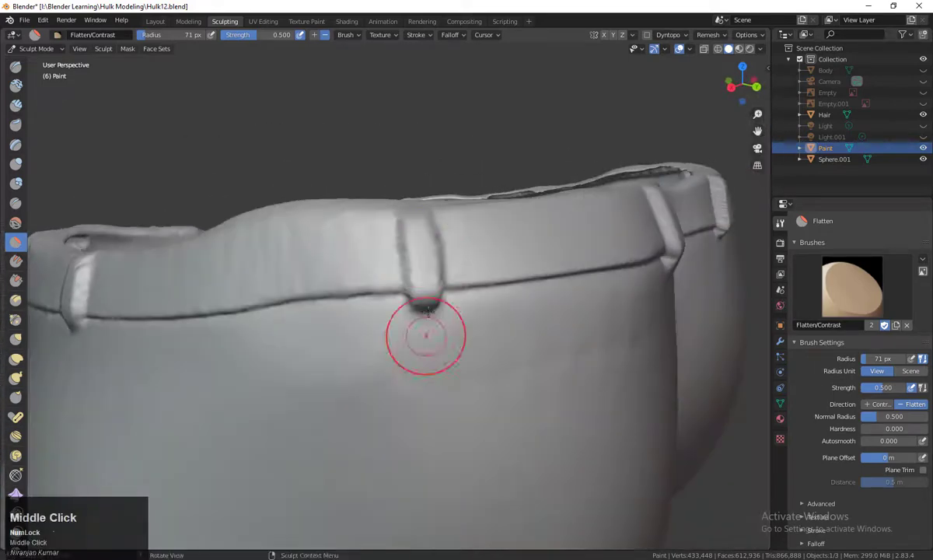
{"action": "mouse_move", "coordinate": [415, 214]}
{"action": "middle_mouse_down"}
{"action": "mouse_move", "coordinate": [392, 193]}
{"action": "mouse_move", "coordinate": [469, 352]}
{"action": "mouse_move", "coordinate": [513, 280]}
{"action": "middle_mouse_up"}
{"action": "left_click_drag", "start_coordinate": [514, 280], "coordinate": [534, 214]}
{"action": "middle_click_drag", "start_coordinate": [534, 213], "coordinate": [496, 270]}
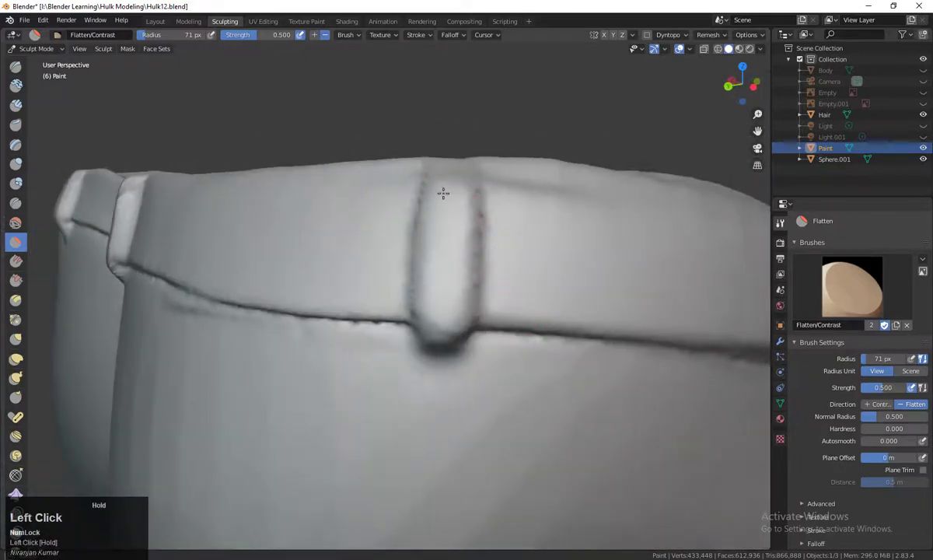
Step: Flatten the rounded belt loop farther around the waistband from its upper part down to its lower end
{"action": "left_click_drag", "start_coordinate": [452, 208], "coordinate": [449, 233]}
{"action": "scroll", "coordinate": [448, 242], "scroll_direction": "down", "scroll_amount": 2}
{"action": "left_click_drag", "start_coordinate": [420, 241], "coordinate": [419, 269]}
{"action": "mouse_move", "coordinate": [418, 269]}
{"action": "middle_mouse_down"}
{"action": "mouse_move", "coordinate": [445, 336]}
{"action": "mouse_move", "coordinate": [420, 334]}
{"action": "middle_mouse_up"}
{"action": "mouse_move", "coordinate": [430, 295]}
{"action": "left_mouse_down"}
{"action": "mouse_move", "coordinate": [431, 347]}
{"action": "mouse_move", "coordinate": [428, 300]}
{"action": "left_mouse_up"}
Step: Flatten the bulging belt loop on the side of the waistband and smooth it into a softer shape
{"action": "scroll", "coordinate": [519, 384], "scroll_direction": "down", "scroll_amount": 4}
{"action": "middle_click_drag", "start_coordinate": [519, 385], "coordinate": [292, 338]}
{"action": "left_click_drag", "start_coordinate": [259, 359], "coordinate": [253, 365]}
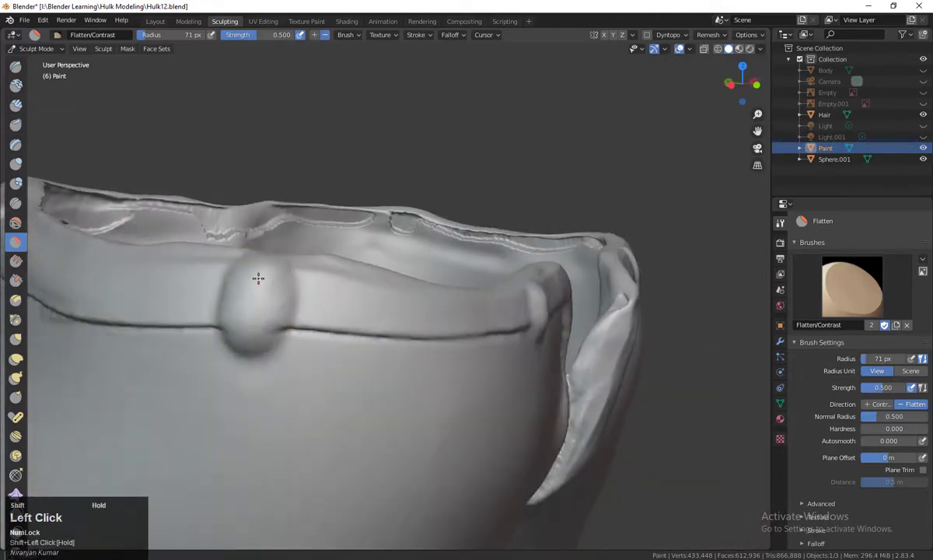
{"action": "left_click_drag", "start_coordinate": [258, 278], "coordinate": [256, 300], "text": "shift"}
{"action": "scroll", "coordinate": [261, 295], "scroll_direction": "down", "scroll_amount": 2}
{"action": "middle_click_drag", "start_coordinate": [358, 291], "coordinate": [306, 278]}
{"action": "mouse_move", "coordinate": [521, 389]}
{"action": "middle_mouse_down"}
{"action": "mouse_move", "coordinate": [458, 396]}
{"action": "mouse_move", "coordinate": [437, 378]}
{"action": "middle_mouse_up"}
Step: Carve the side edges of the belt loop near the front opening with a 14 px Draw Sharp brush and smooth the area beneath it
{"action": "scroll", "coordinate": [437, 381], "scroll_direction": "down", "scroll_amount": 3}
{"action": "scroll", "coordinate": [436, 427], "scroll_direction": "up", "scroll_amount": 1}
{"action": "mouse_move", "coordinate": [311, 411]}
{"action": "middle_mouse_down", "text": "shift"}
{"action": "mouse_move", "coordinate": [349, 399]}
{"action": "mouse_move", "coordinate": [294, 386]}
{"action": "middle_mouse_up", "text": "shift"}
{"action": "scroll", "coordinate": [15, 125], "scroll_direction": "up", "scroll_amount": 1}
{"action": "left_click", "coordinate": [16, 88]}
{"action": "mouse_move", "coordinate": [311, 295]}
{"action": "middle_mouse_down"}
{"action": "mouse_move", "coordinate": [344, 285]}
{"action": "mouse_move", "coordinate": [355, 301]}
{"action": "middle_mouse_up"}
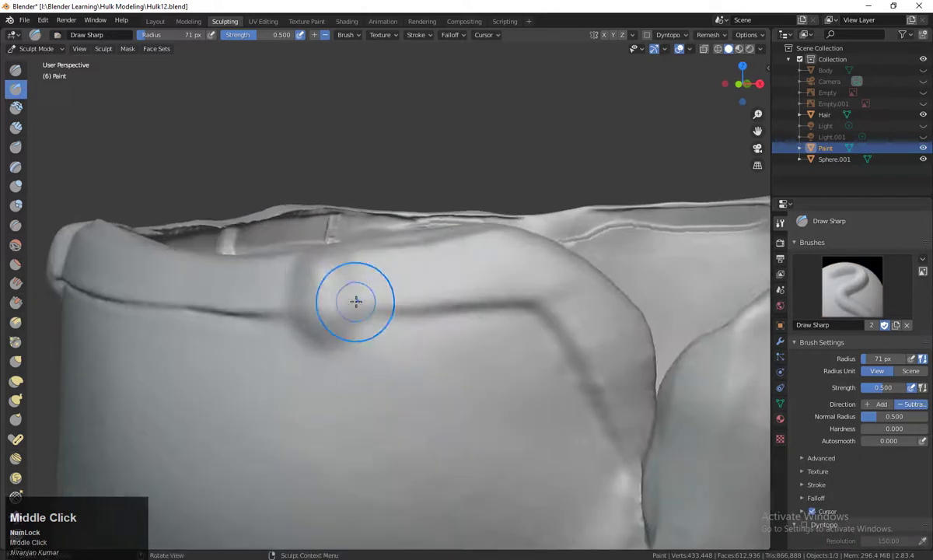
{"action": "key", "text": "f"}
{"action": "left_click", "coordinate": [322, 344]}
{"action": "middle_click_drag", "start_coordinate": [323, 343], "coordinate": [368, 260]}
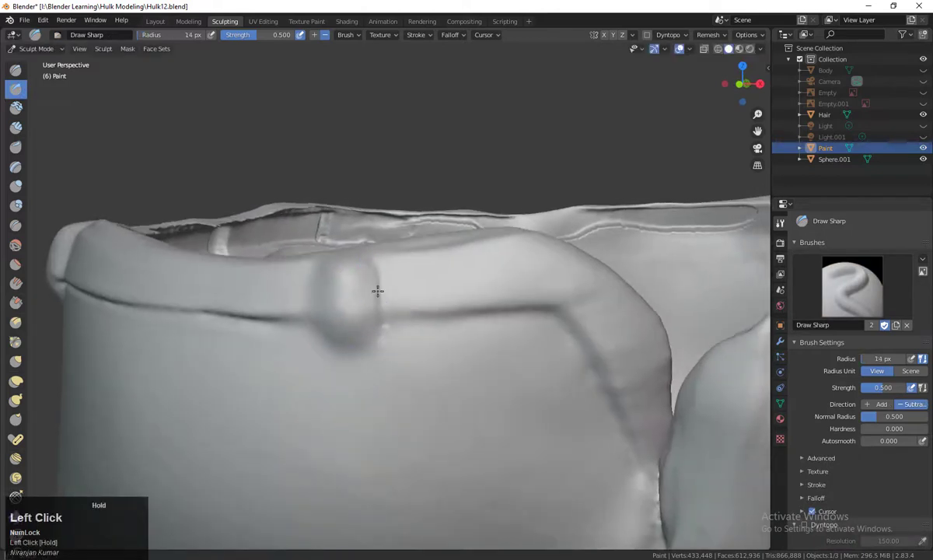
{"action": "left_click_drag", "start_coordinate": [335, 338], "coordinate": [341, 411]}
{"action": "mouse_move", "coordinate": [341, 411]}
{"action": "middle_mouse_down"}
{"action": "mouse_move", "coordinate": [356, 423]}
{"action": "mouse_move", "coordinate": [365, 303]}
{"action": "middle_mouse_up"}
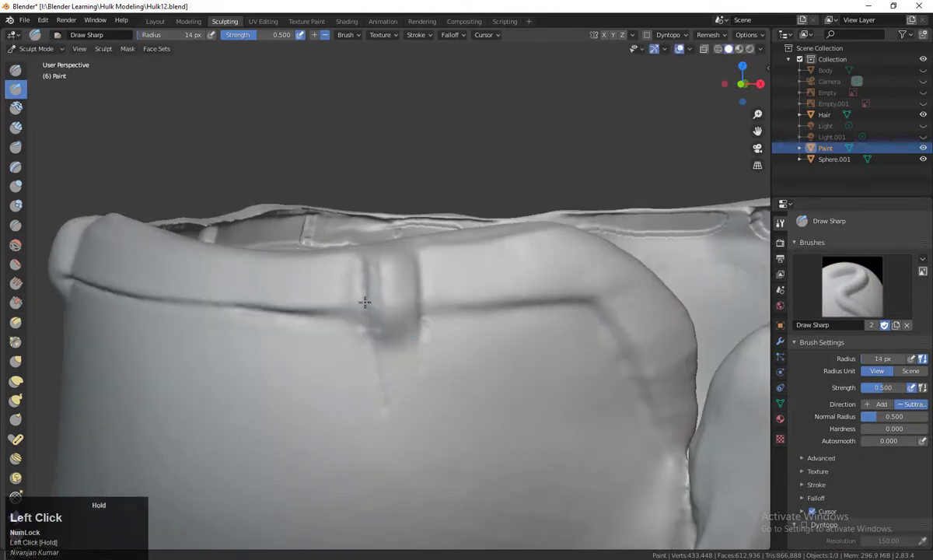
{"action": "middle_click_drag", "start_coordinate": [262, 334], "coordinate": [449, 365]}
{"action": "left_click", "coordinate": [450, 365], "text": "shift"}
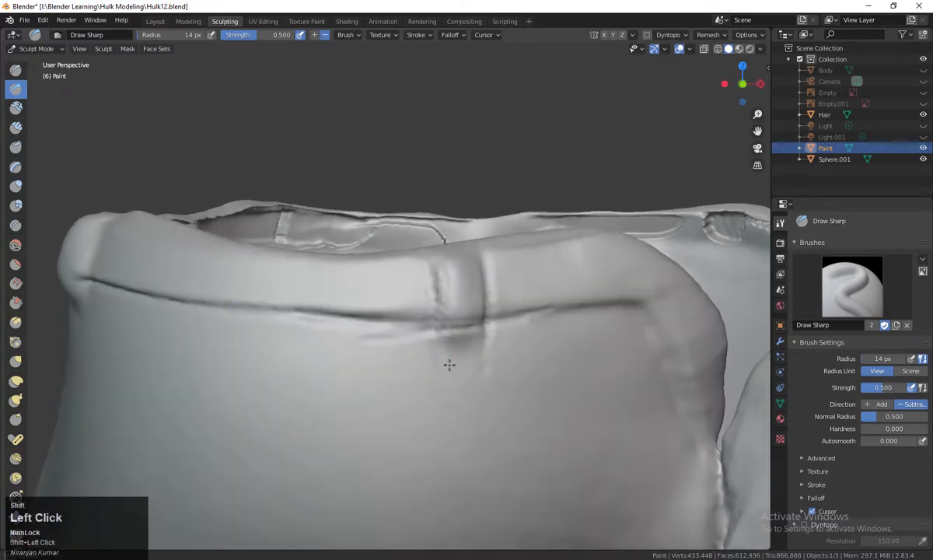
Step: Carve the edges of the bulging side belt loop with Draw Sharp, raising the brush strength to 0.707
{"action": "middle_click_drag", "start_coordinate": [500, 322], "coordinate": [494, 365]}
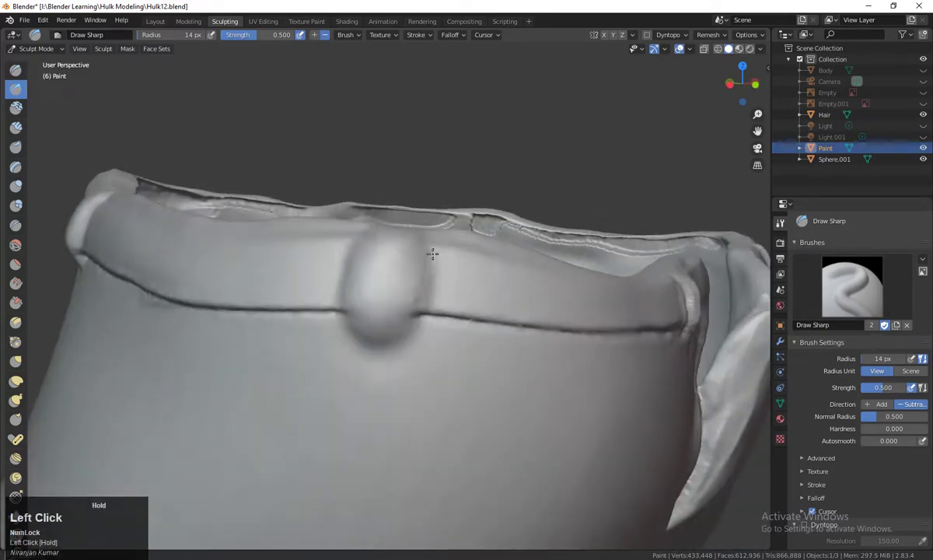
{"action": "left_click_drag", "start_coordinate": [359, 242], "coordinate": [352, 292]}
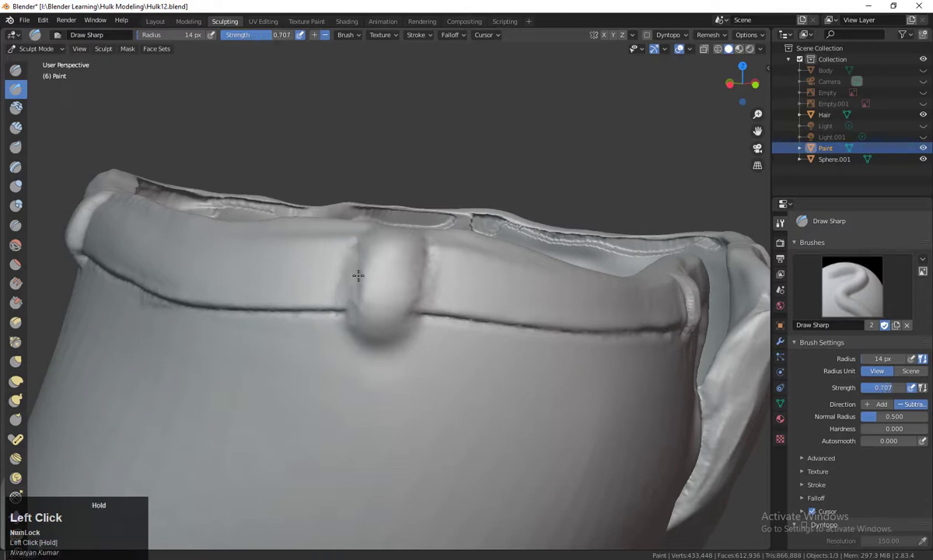
{"action": "middle_click_drag", "start_coordinate": [407, 305], "coordinate": [252, 248]}
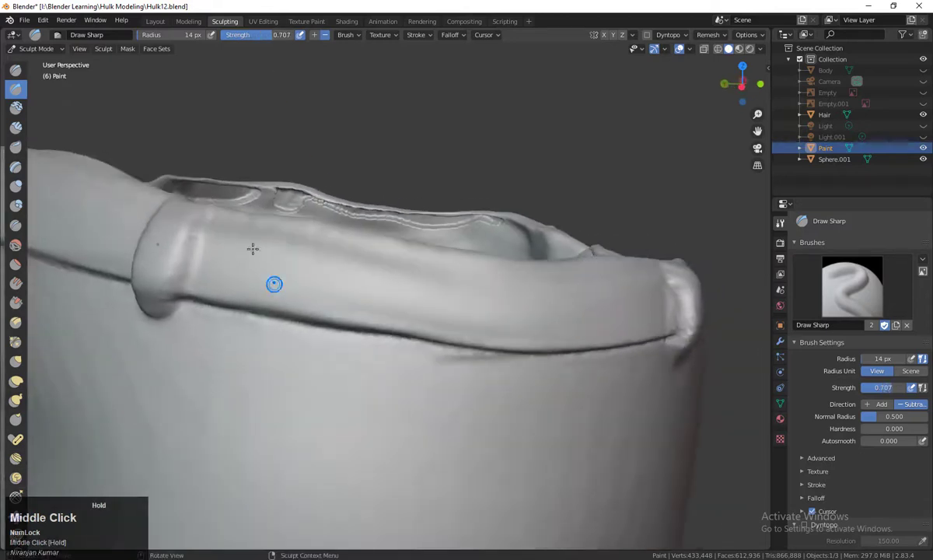
Step: Carve sharp creases along the edges of the belt loops at the rear of the pants' waistband with the Draw Sharp brush
{"action": "middle_click_drag", "start_coordinate": [176, 308], "coordinate": [261, 314]}
{"action": "left_click_drag", "start_coordinate": [330, 226], "coordinate": [326, 307]}
{"action": "scroll", "coordinate": [288, 316], "scroll_direction": "up", "scroll_amount": 2}
{"action": "middle_click_drag", "start_coordinate": [373, 312], "coordinate": [303, 294]}
{"action": "left_click_drag", "start_coordinate": [192, 210], "coordinate": [198, 293]}
{"action": "middle_click_drag", "start_coordinate": [237, 352], "coordinate": [404, 300]}
{"action": "left_click_drag", "start_coordinate": [410, 204], "coordinate": [406, 307]}
{"action": "scroll", "coordinate": [342, 288], "scroll_direction": "down", "scroll_amount": 5}
{"action": "middle_click_drag", "start_coordinate": [187, 280], "coordinate": [300, 270]}
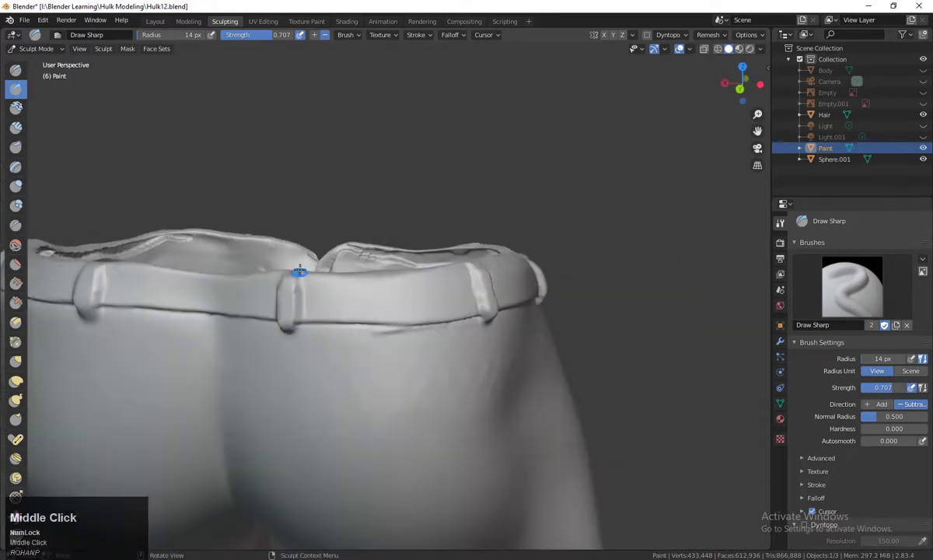
Step: Carve the edges of the remaining rear and side belt loops on the waistband with Draw Sharp
{"action": "mouse_move", "coordinate": [202, 350]}
{"action": "middle_mouse_down"}
{"action": "mouse_move", "coordinate": [258, 377]}
{"action": "mouse_move", "coordinate": [236, 334]}
{"action": "middle_mouse_up"}
{"action": "left_click_drag", "start_coordinate": [244, 291], "coordinate": [241, 309]}
{"action": "mouse_move", "coordinate": [259, 358]}
{"action": "middle_mouse_down"}
{"action": "mouse_move", "coordinate": [221, 359]}
{"action": "mouse_move", "coordinate": [214, 329]}
{"action": "middle_mouse_up"}
{"action": "mouse_move", "coordinate": [206, 368]}
{"action": "middle_mouse_down"}
{"action": "mouse_move", "coordinate": [384, 308]}
{"action": "mouse_move", "coordinate": [357, 396]}
{"action": "mouse_move", "coordinate": [409, 334]}
{"action": "middle_mouse_up"}
{"action": "left_click_drag", "start_coordinate": [409, 335], "coordinate": [419, 375]}
{"action": "left_click_drag", "start_coordinate": [475, 315], "coordinate": [479, 392]}
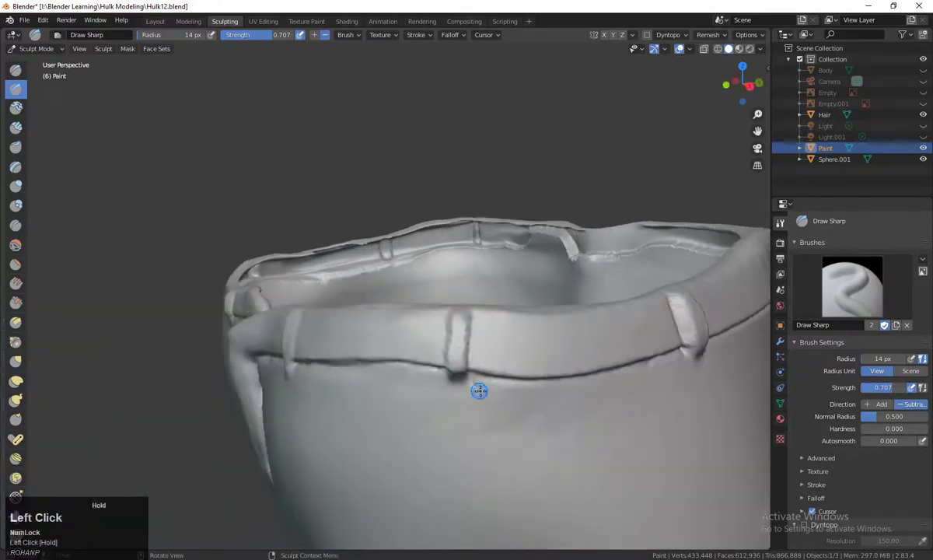
Step: Define the edges of the front belt loops on both sides of the fly with Draw Sharp creases
{"action": "middle_click_drag", "start_coordinate": [479, 392], "coordinate": [572, 358]}
{"action": "left_click_drag", "start_coordinate": [572, 355], "coordinate": [577, 392]}
{"action": "middle_click_drag", "start_coordinate": [482, 383], "coordinate": [527, 366]}
{"action": "scroll", "coordinate": [527, 366], "scroll_direction": "up", "scroll_amount": 2}
{"action": "left_click_drag", "start_coordinate": [527, 396], "coordinate": [523, 349]}
{"action": "middle_click_drag", "start_coordinate": [524, 358], "coordinate": [599, 346]}
{"action": "left_click_drag", "start_coordinate": [660, 315], "coordinate": [663, 361]}
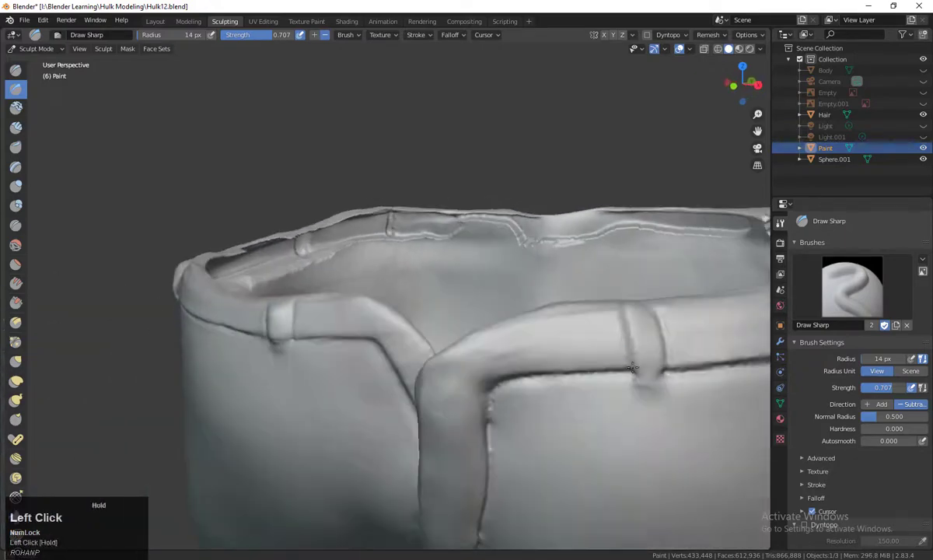
Step: Sculpt a short fold on the front of the pants beside the fly with the Draw brush
{"action": "middle_click_drag", "start_coordinate": [435, 350], "coordinate": [498, 354]}
{"action": "scroll", "coordinate": [425, 359], "scroll_direction": "up", "scroll_amount": 2}
{"action": "scroll", "coordinate": [382, 354], "scroll_direction": "down", "scroll_amount": 4}
{"action": "mouse_move", "coordinate": [388, 354]}
{"action": "middle_mouse_down"}
{"action": "mouse_move", "coordinate": [547, 385]}
{"action": "mouse_move", "coordinate": [541, 342]}
{"action": "middle_mouse_up"}
{"action": "scroll", "coordinate": [548, 374], "scroll_direction": "down", "scroll_amount": 3}
{"action": "scroll", "coordinate": [548, 398], "scroll_direction": "up", "scroll_amount": 4}
{"action": "mouse_move", "coordinate": [555, 385]}
{"action": "middle_mouse_down", "text": "shift"}
{"action": "mouse_move", "coordinate": [547, 399]}
{"action": "mouse_move", "coordinate": [572, 395]}
{"action": "middle_mouse_up", "text": "shift"}
{"action": "middle_click_drag", "start_coordinate": [572, 395], "coordinate": [561, 369], "text": "shift"}
{"action": "left_click", "coordinate": [16, 70]}
{"action": "left_click_drag", "start_coordinate": [426, 342], "coordinate": [462, 371]}
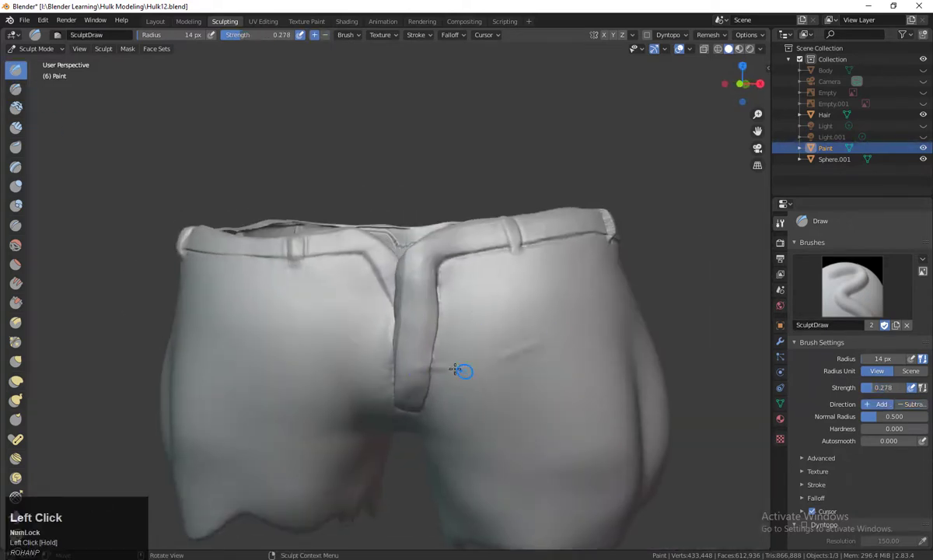
Step: Set the Draw brush's stroke method to Line and draw straight fold lines from the fly across the thigh
{"action": "left_click", "coordinate": [412, 34]}
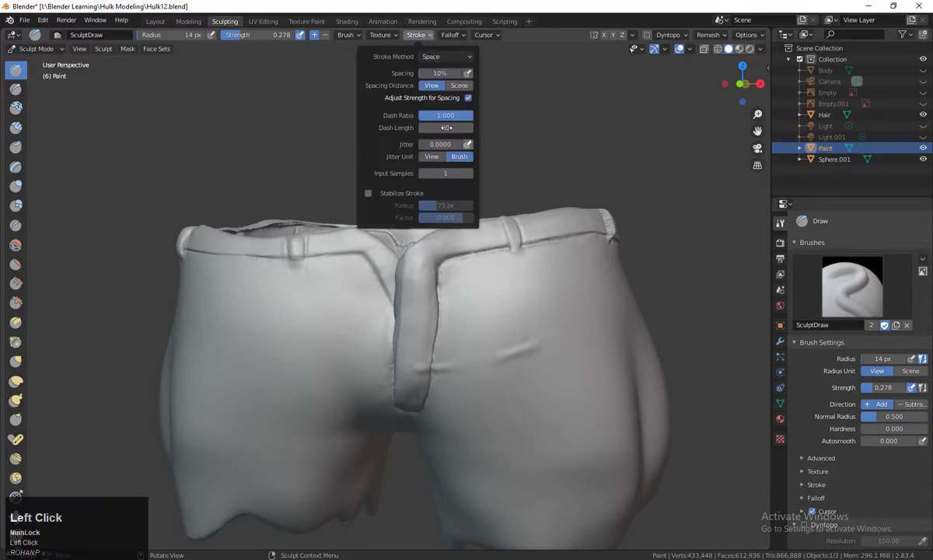
{"action": "left_click", "coordinate": [443, 56]}
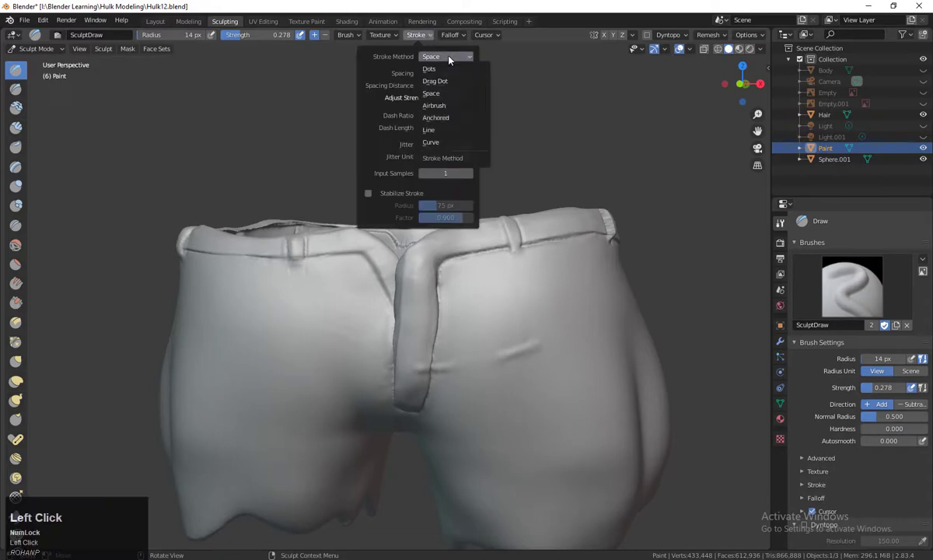
{"action": "left_click", "coordinate": [441, 131]}
{"action": "left_click_drag", "start_coordinate": [655, 185], "coordinate": [655, 185]}
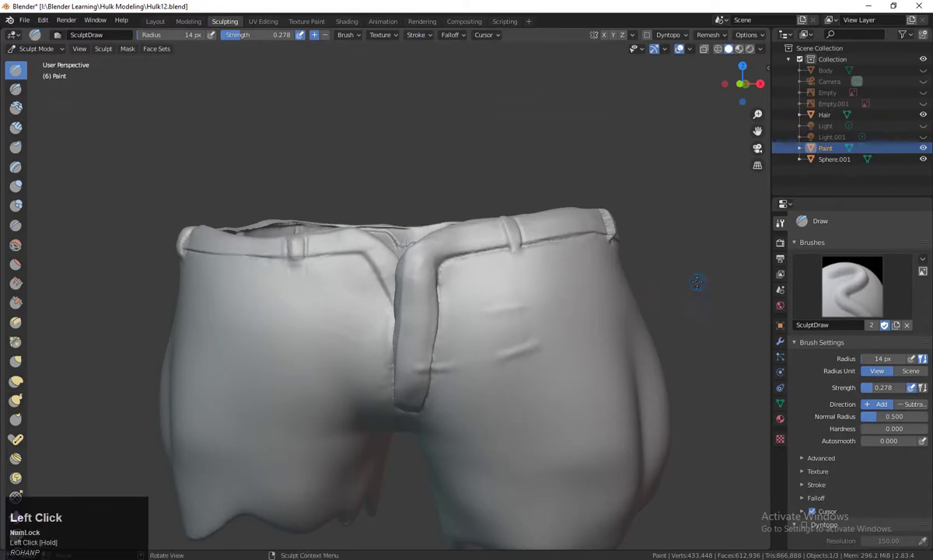
{"action": "middle_click_drag", "start_coordinate": [483, 292], "coordinate": [375, 339]}
{"action": "middle_click_drag", "start_coordinate": [670, 308], "coordinate": [567, 360]}
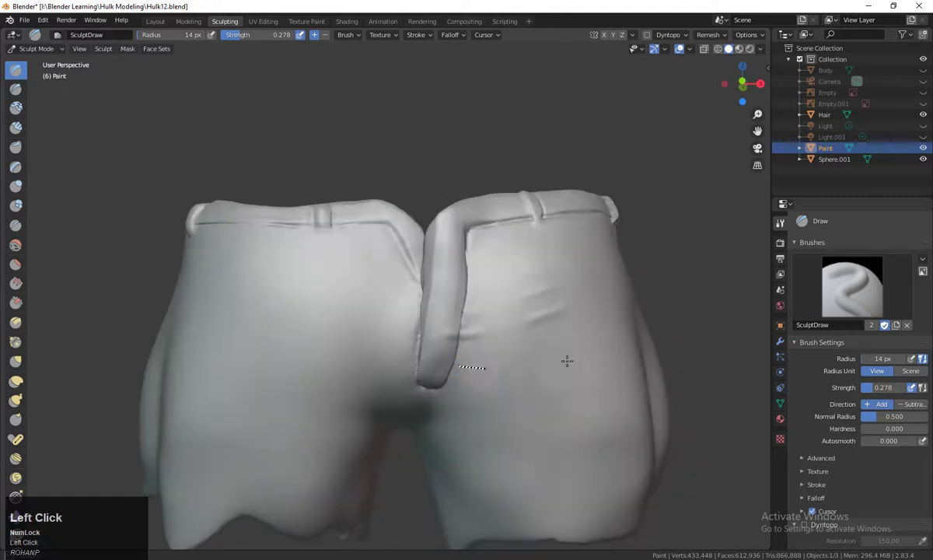
{"action": "left_click_drag", "start_coordinate": [471, 408], "coordinate": [538, 311]}
{"action": "left_click_drag", "start_coordinate": [433, 410], "coordinate": [543, 347]}
Step: Try the Curve stroke method for the Draw brush, and switch it to Drag Dot
{"action": "left_click", "coordinate": [419, 35]}
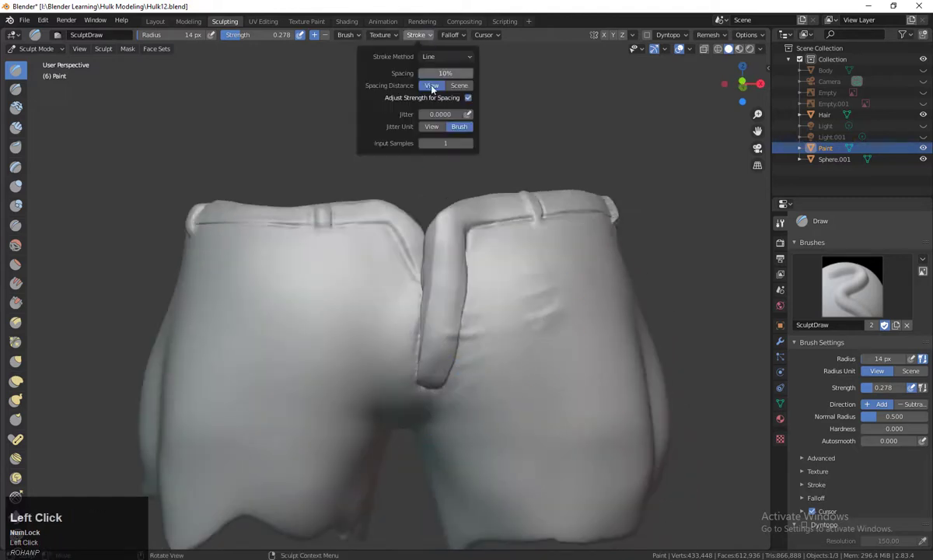
{"action": "left_click", "coordinate": [451, 58]}
{"action": "left_click", "coordinate": [439, 125]}
{"action": "mouse_move", "coordinate": [483, 350]}
{"action": "middle_mouse_down"}
{"action": "mouse_move", "coordinate": [492, 334]}
{"action": "mouse_move", "coordinate": [403, 62]}
{"action": "middle_mouse_up"}
{"action": "left_click", "coordinate": [424, 36]}
{"action": "left_click", "coordinate": [435, 56]}
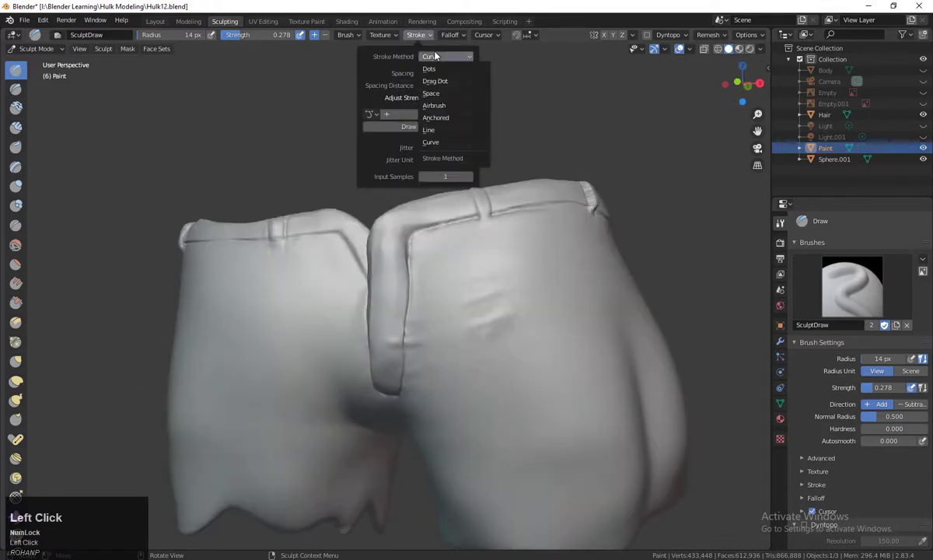
{"action": "left_click", "coordinate": [466, 83]}
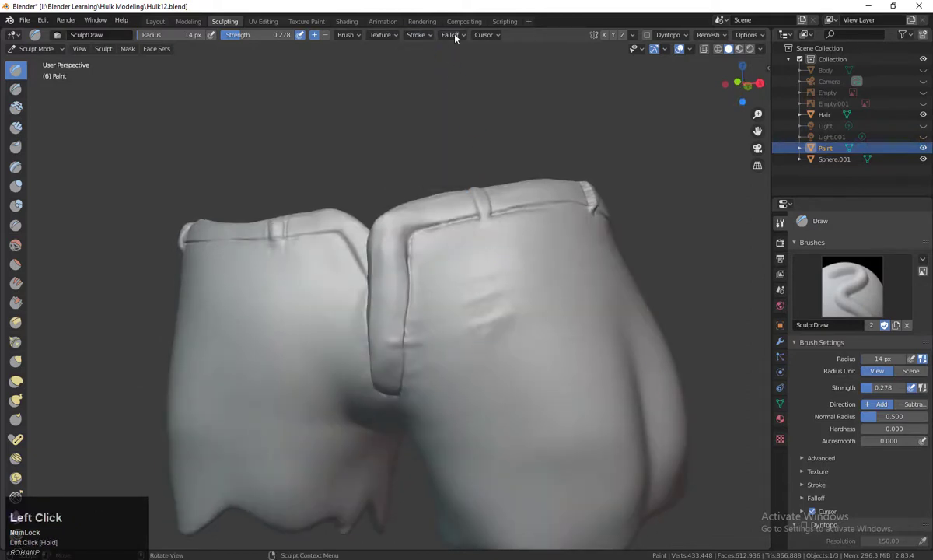
Step: Try the Space stroke method for the Draw brush, and switch back to Drag Dot
{"action": "left_click", "coordinate": [416, 35]}
{"action": "left_click", "coordinate": [445, 56]}
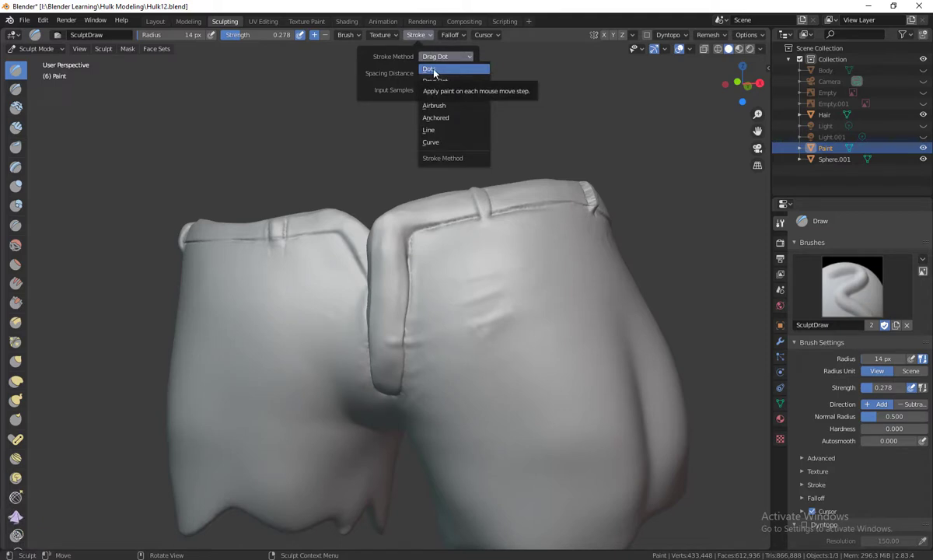
{"action": "left_click", "coordinate": [429, 93]}
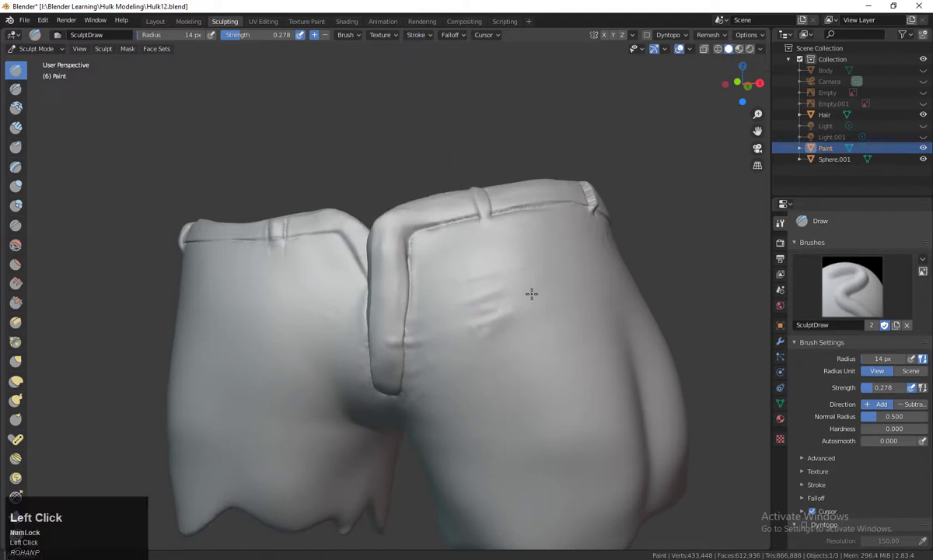
{"action": "left_click", "coordinate": [416, 35]}
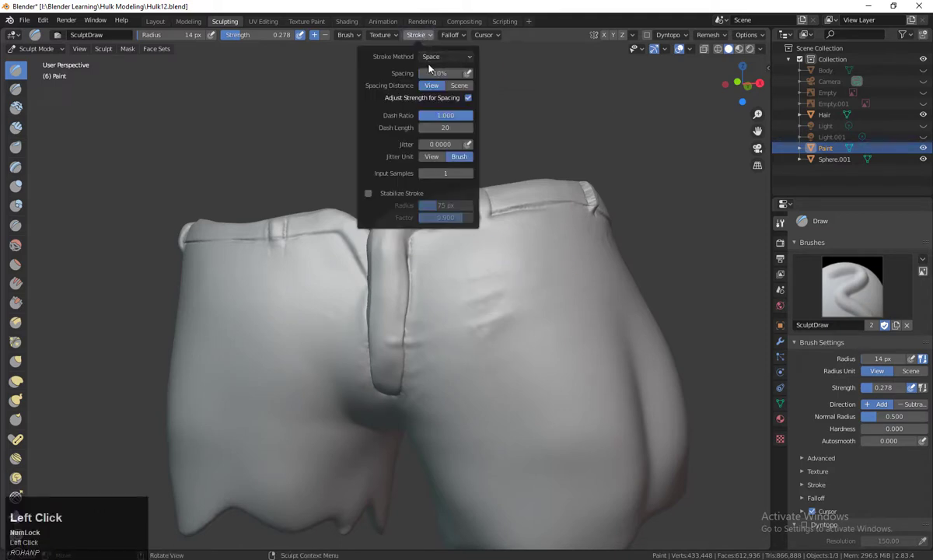
{"action": "left_click", "coordinate": [445, 57]}
{"action": "left_click", "coordinate": [459, 83]}
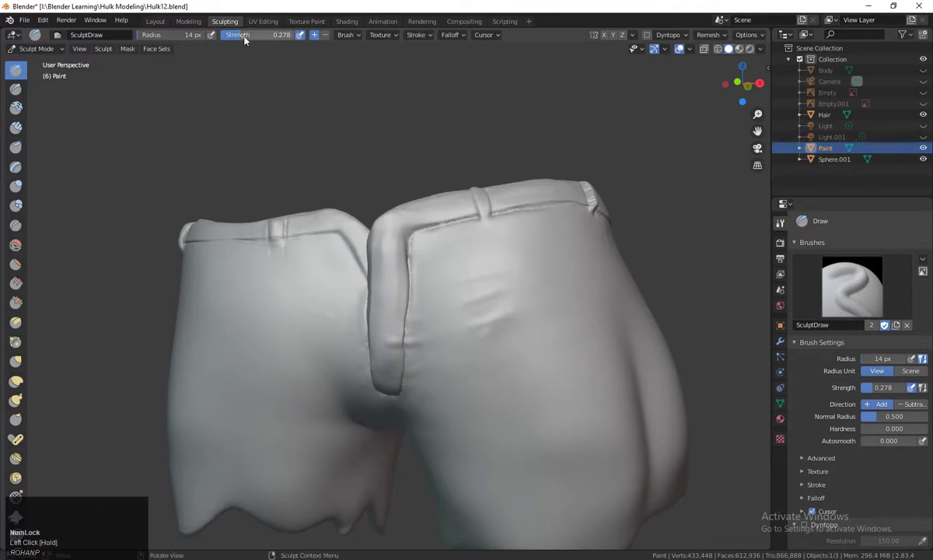
Step: Configure the Draw brush with strength 0.463, the Dots stroke method and Stabilize Stroke enabled, and test it on the thigh
{"action": "left_click", "coordinate": [416, 35]}
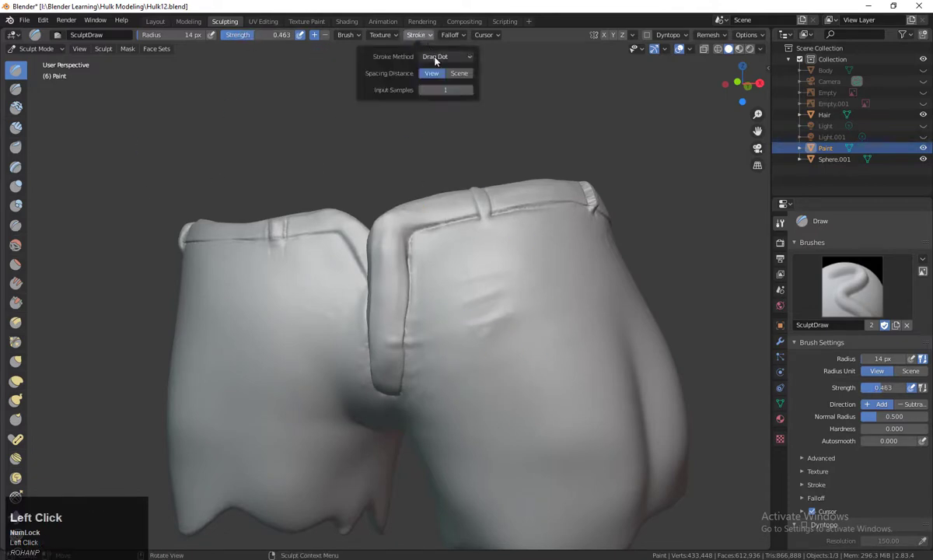
{"action": "left_click", "coordinate": [445, 57]}
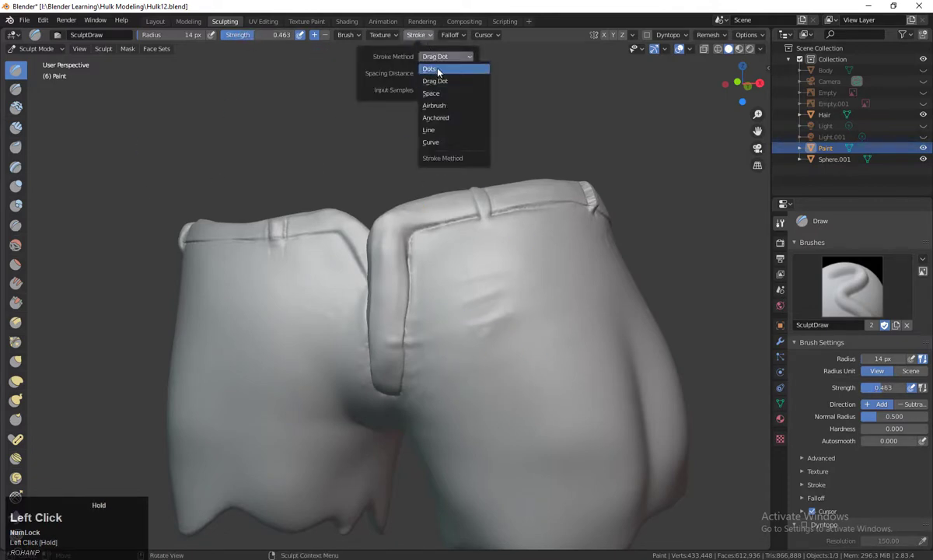
{"action": "left_click", "coordinate": [437, 69]}
{"action": "left_click", "coordinate": [372, 137]}
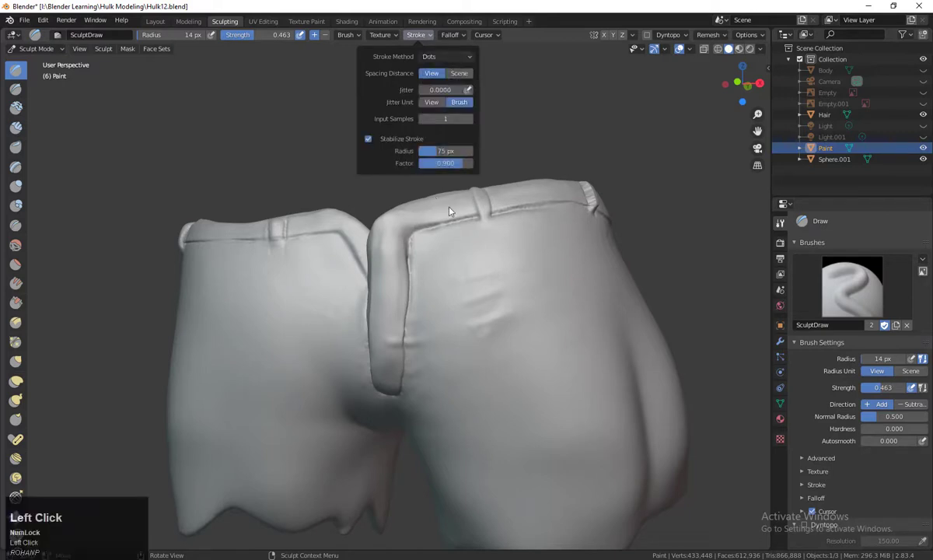
{"action": "left_click_drag", "start_coordinate": [527, 285], "coordinate": [573, 316]}
{"action": "left_click", "coordinate": [416, 35]}
Step: Sculpt stabilized fold ridges from the side of the fly toward the hip, and soften the area above them
{"action": "left_click_drag", "start_coordinate": [410, 339], "coordinate": [447, 332]}
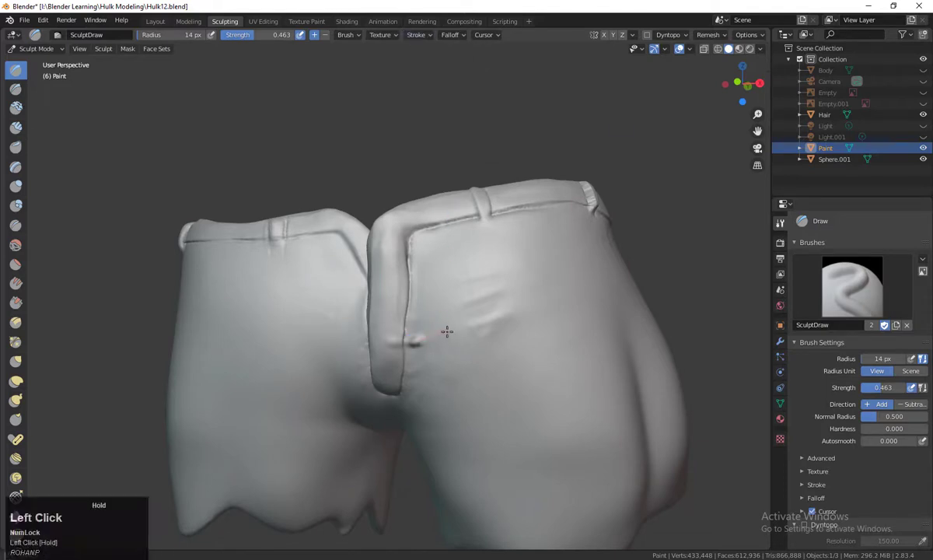
{"action": "left_click_drag", "start_coordinate": [509, 311], "coordinate": [511, 312]}
{"action": "middle_click_drag", "start_coordinate": [512, 312], "coordinate": [543, 340]}
{"action": "left_click_drag", "start_coordinate": [544, 340], "coordinate": [502, 330]}
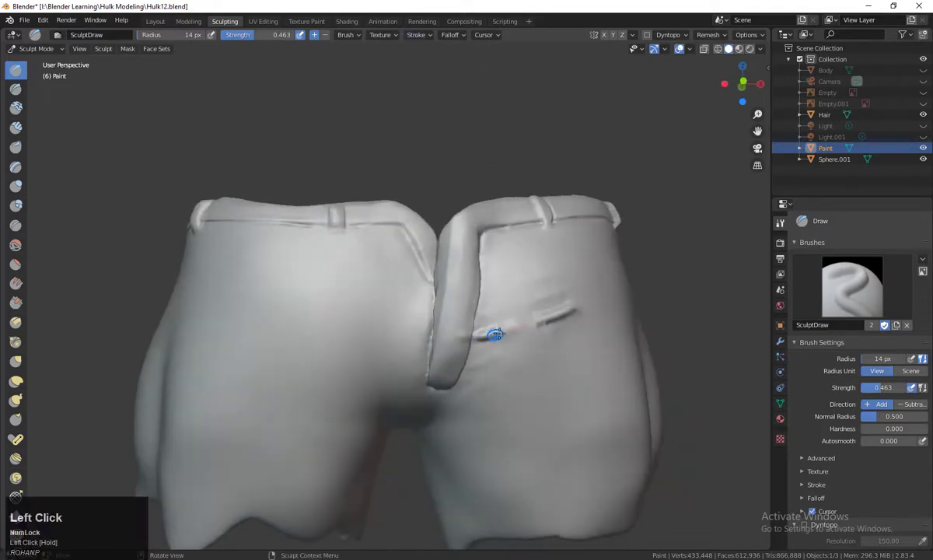
{"action": "left_click_drag", "start_coordinate": [554, 318], "coordinate": [539, 321]}
{"action": "middle_click_drag", "start_coordinate": [556, 322], "coordinate": [537, 310]}
{"action": "left_click_drag", "start_coordinate": [528, 266], "coordinate": [476, 268], "text": "shift"}
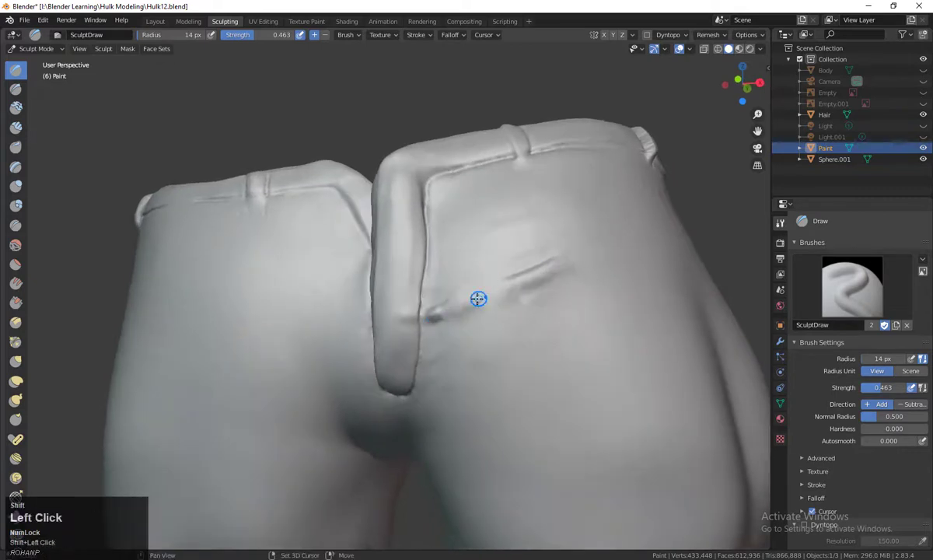
Step: Sculpt another fold from the fly's lower end across the thigh, and smooth the folds
{"action": "middle_click_drag", "start_coordinate": [479, 299], "coordinate": [411, 381]}
{"action": "left_click_drag", "start_coordinate": [411, 381], "coordinate": [408, 376]}
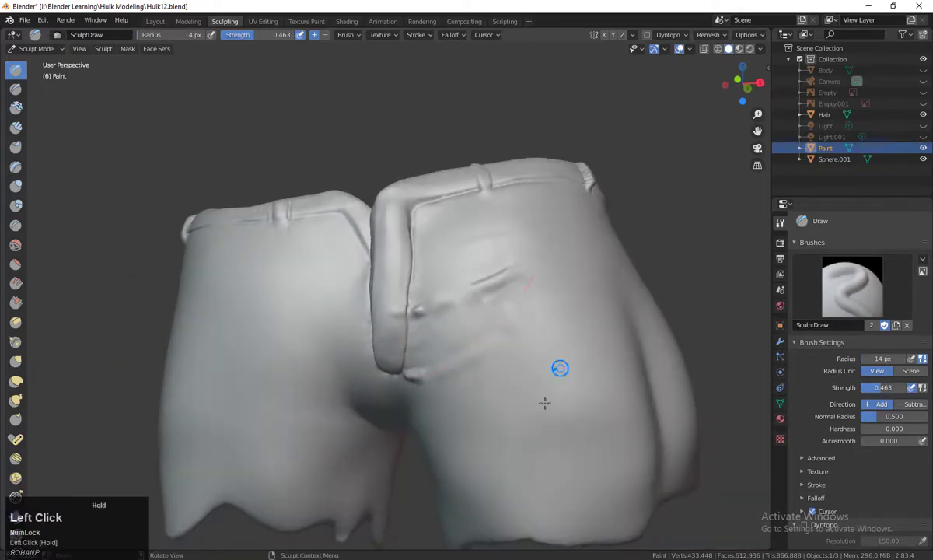
{"action": "left_click_drag", "start_coordinate": [544, 402], "coordinate": [546, 398]}
{"action": "middle_click_drag", "start_coordinate": [546, 399], "coordinate": [551, 358]}
{"action": "middle_click_drag", "start_coordinate": [398, 426], "coordinate": [403, 392]}
{"action": "scroll", "coordinate": [467, 334], "scroll_direction": "down", "scroll_amount": 2}
{"action": "left_click_drag", "start_coordinate": [507, 295], "coordinate": [514, 362], "text": "shift"}
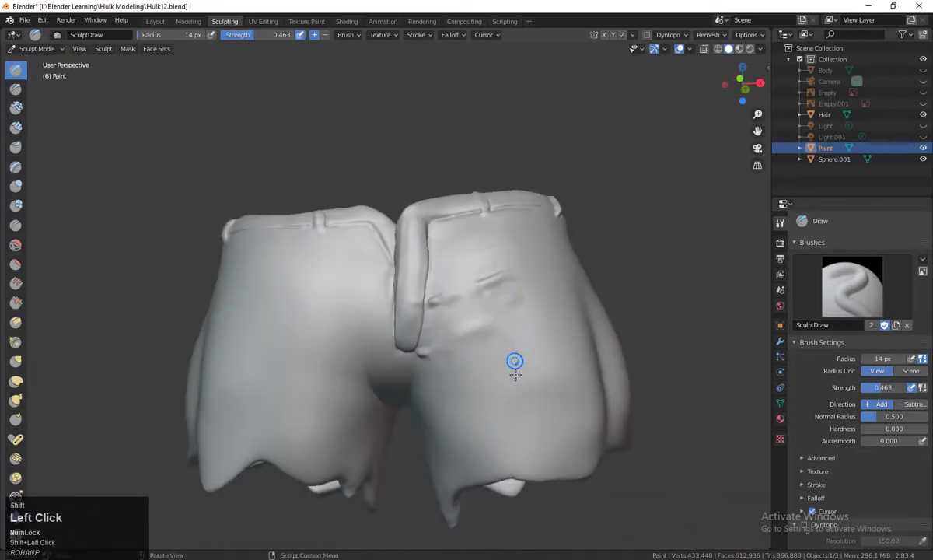
{"action": "scroll", "coordinate": [498, 357], "scroll_direction": "up", "scroll_amount": 4}
{"action": "left_click_drag", "start_coordinate": [449, 423], "coordinate": [620, 357], "text": "shift"}
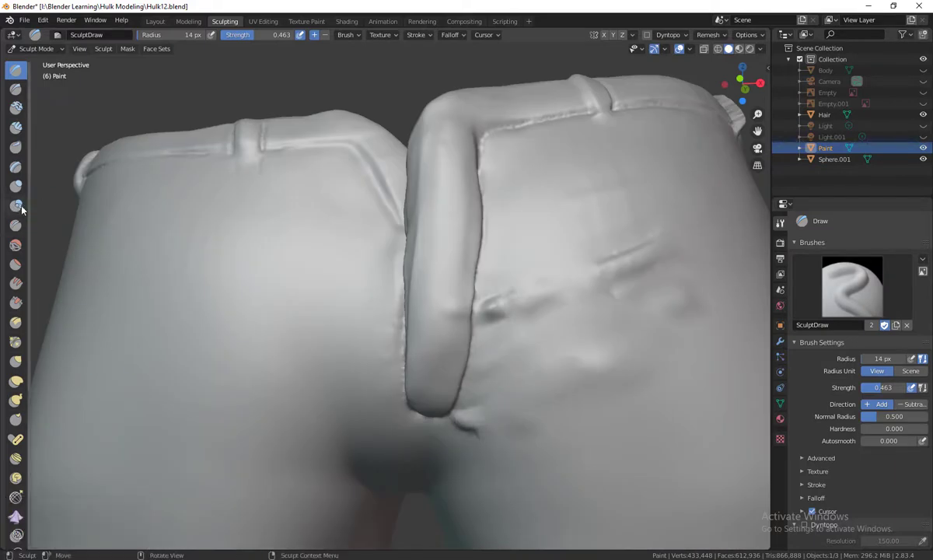
Step: Switch to Draw Sharp with an 88 px radius and smooth down the folds beside the fly
{"action": "left_click", "coordinate": [15, 89]}
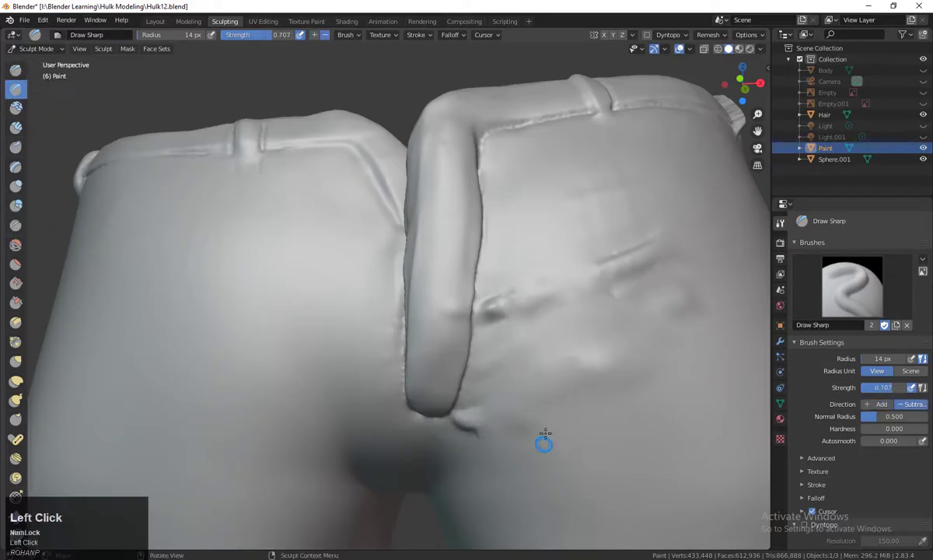
{"action": "key", "text": "f"}
{"action": "left_click", "coordinate": [608, 406]}
{"action": "middle_click_drag", "start_coordinate": [525, 442], "coordinate": [571, 267]}
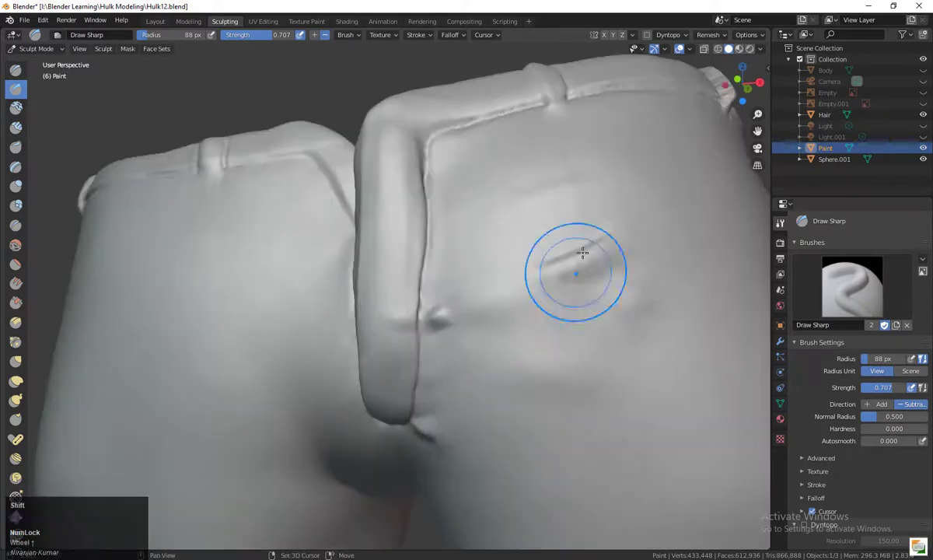
{"action": "left_click_drag", "start_coordinate": [570, 267], "coordinate": [473, 330], "text": "shift"}
{"action": "left_click", "coordinate": [454, 442]}
{"action": "middle_click_drag", "start_coordinate": [454, 442], "coordinate": [421, 369]}
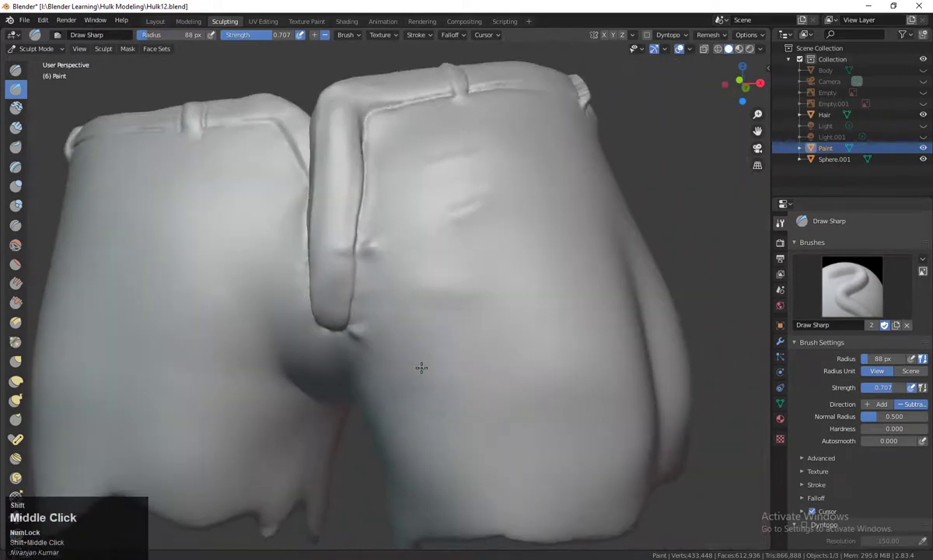
Step: Sculpt a fold from the fly's lower end toward the hip with the Draw brush at a 20 px radius
{"action": "left_click", "coordinate": [16, 70]}
{"action": "key", "text": "f"}
{"action": "left_click", "coordinate": [344, 383]}
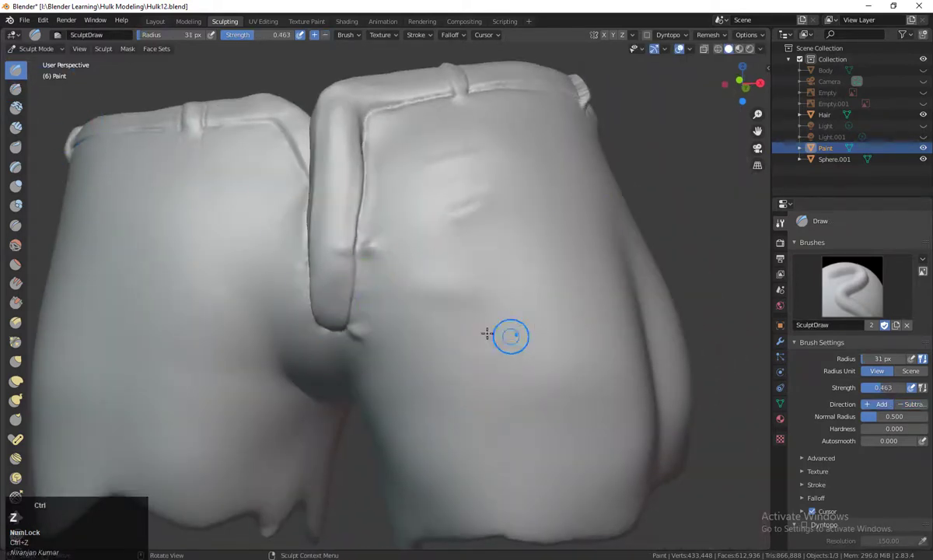
{"action": "key", "text": "f"}
{"action": "left_click", "coordinate": [441, 327]}
{"action": "left_click_drag", "start_coordinate": [414, 308], "coordinate": [533, 268]}
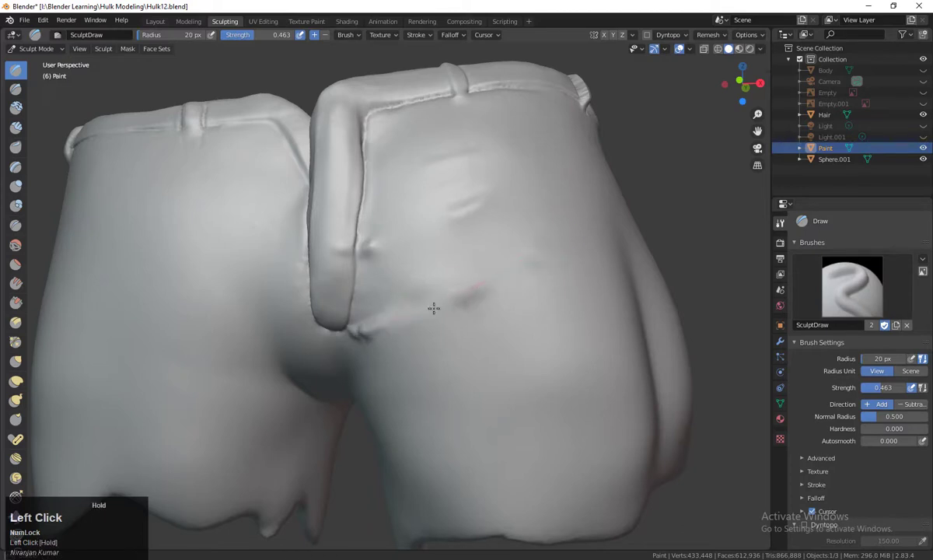
Step: Adjust the Draw brush's stroke stabilization and rework the lower thigh fold
{"action": "left_click", "coordinate": [416, 34]}
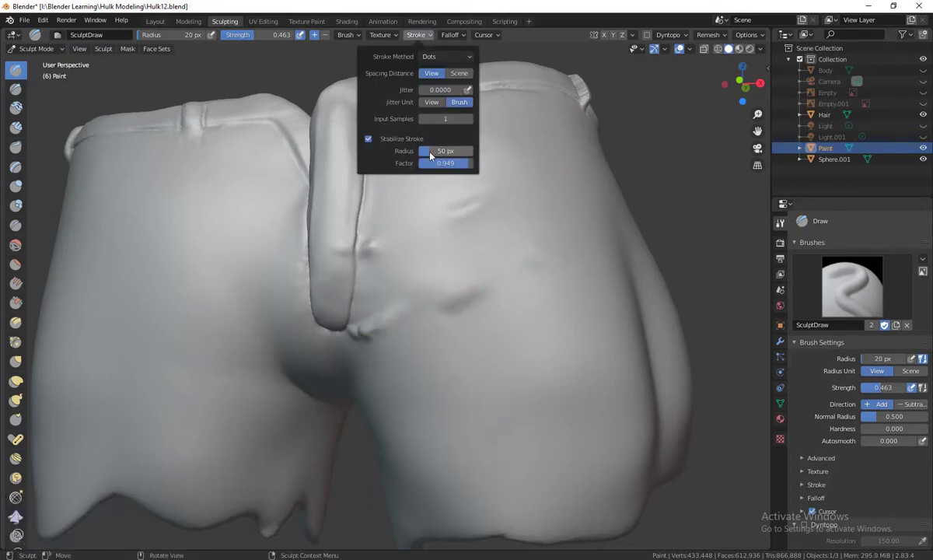
{"action": "left_click", "coordinate": [403, 141]}
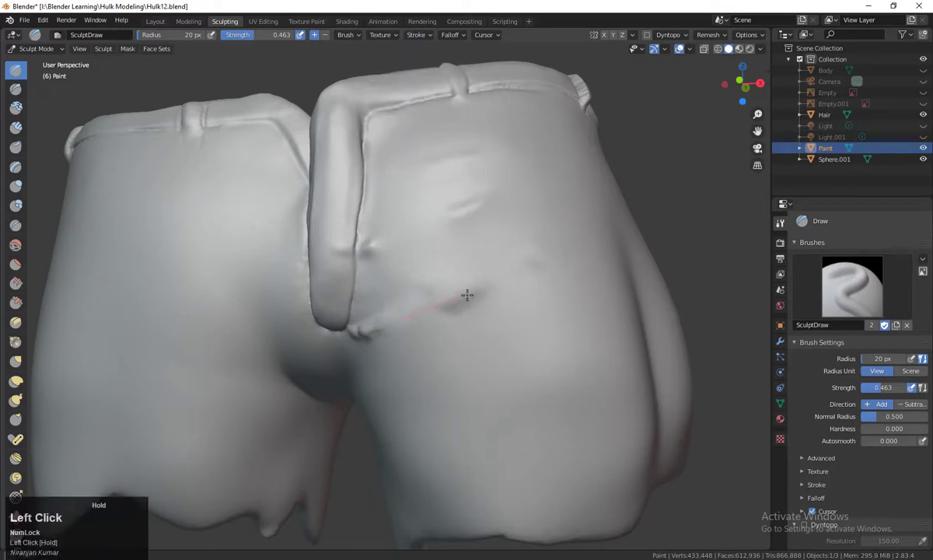
{"action": "left_click", "coordinate": [425, 34]}
{"action": "left_click", "coordinate": [418, 34]}
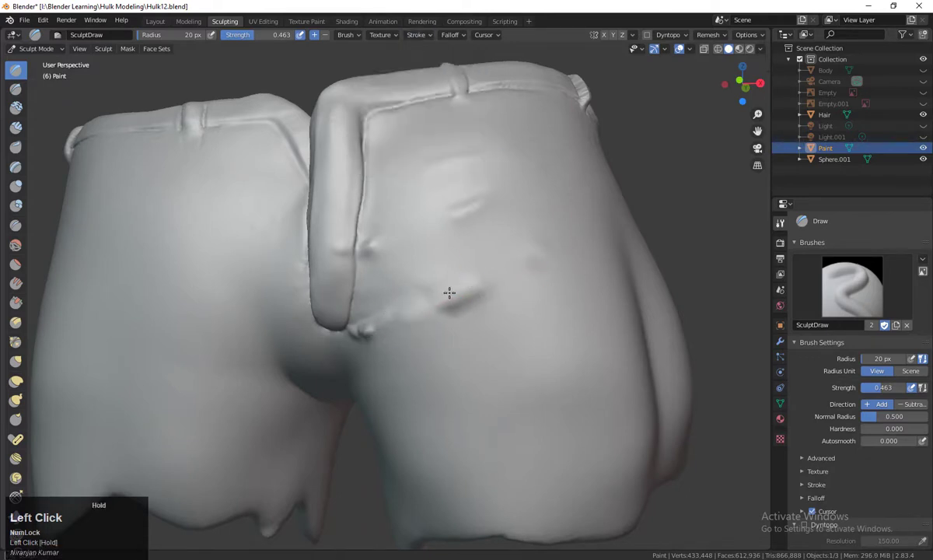
Step: Try a Blob brush stroke along the thigh folds and undo it
{"action": "scroll", "coordinate": [248, 307], "scroll_direction": "down", "scroll_amount": 3}
{"action": "left_click", "coordinate": [16, 206]}
{"action": "mouse_move", "coordinate": [386, 290]}
{"action": "left_mouse_down"}
{"action": "mouse_move", "coordinate": [458, 276]}
{"action": "mouse_move", "coordinate": [427, 243]}
{"action": "left_mouse_up"}
{"action": "scroll", "coordinate": [467, 264], "scroll_direction": "up", "scroll_amount": 3}
{"action": "key", "text": "ctrl+z"}
Step: Smooth away the folds on the thigh beside the fly, enlarging the Blob brush radius to 69 px
{"action": "left_click_drag", "start_coordinate": [441, 319], "coordinate": [389, 323], "text": "shift"}
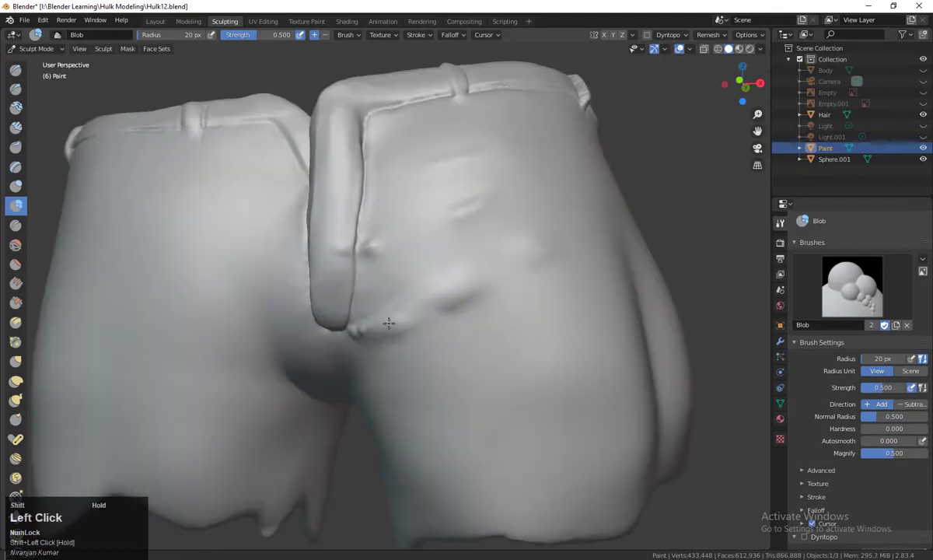
{"action": "key", "text": "f"}
{"action": "left_click", "coordinate": [434, 385]}
{"action": "left_click_drag", "start_coordinate": [433, 385], "coordinate": [373, 252], "text": "shift"}
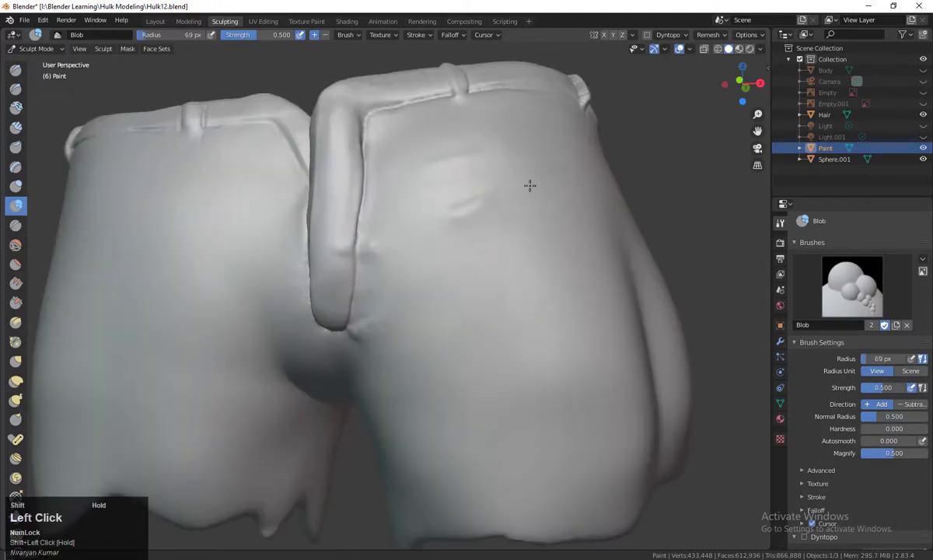
{"action": "scroll", "coordinate": [806, 429], "scroll_direction": "down", "scroll_amount": 4}
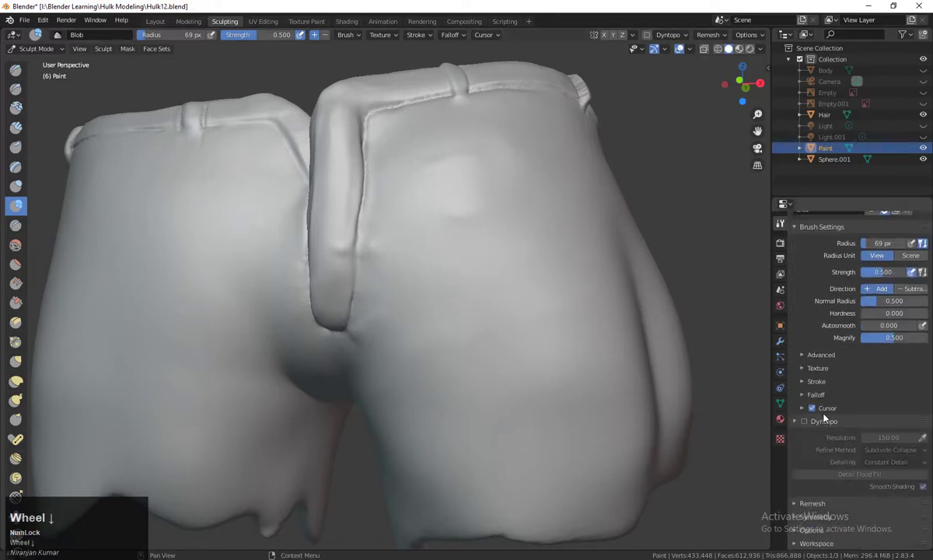
Step: Enable Dyntopo on the pants, then try a Draw brush stroke beside the fly's lower end and undo it
{"action": "left_click", "coordinate": [805, 421]}
{"action": "left_click", "coordinate": [738, 423]}
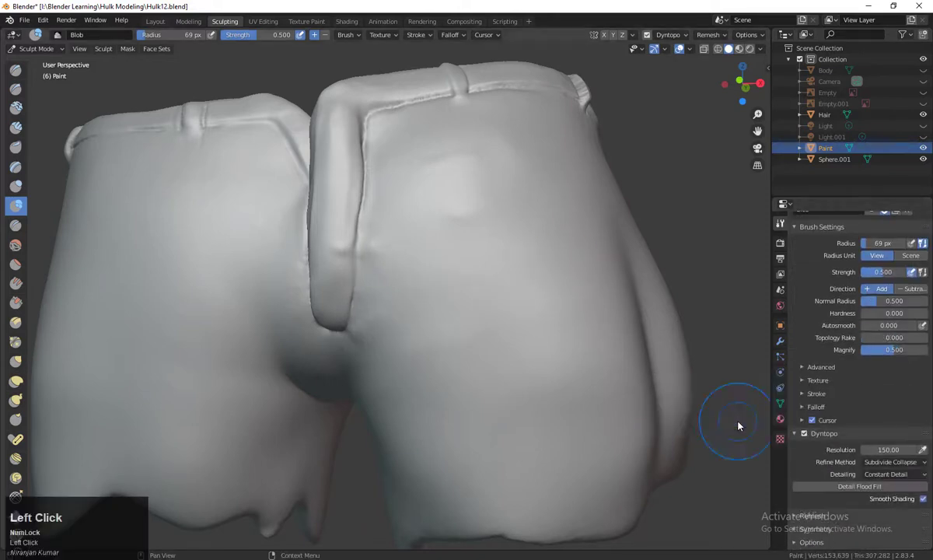
{"action": "scroll", "coordinate": [827, 427], "scroll_direction": "down", "scroll_amount": 1}
{"action": "key", "text": "x"}
{"action": "left_click", "coordinate": [396, 366]}
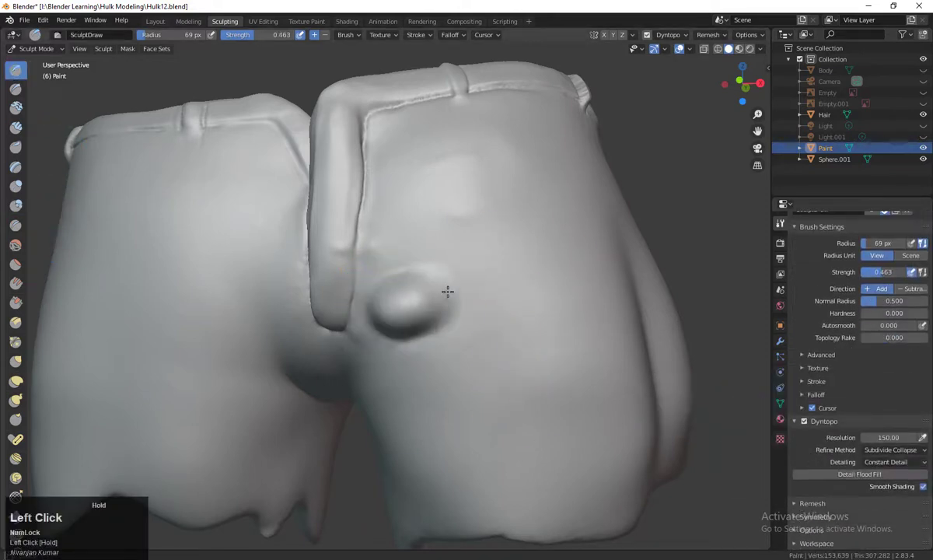
{"action": "key", "text": "ctrl+z"}
Step: Try a thin fold from the fly toward the hip with the Draw brush at 8 px radius and undo it
{"action": "scroll", "coordinate": [463, 342], "scroll_direction": "up", "scroll_amount": 2}
{"action": "middle_click_drag", "start_coordinate": [457, 359], "coordinate": [433, 354]}
{"action": "key", "text": "f"}
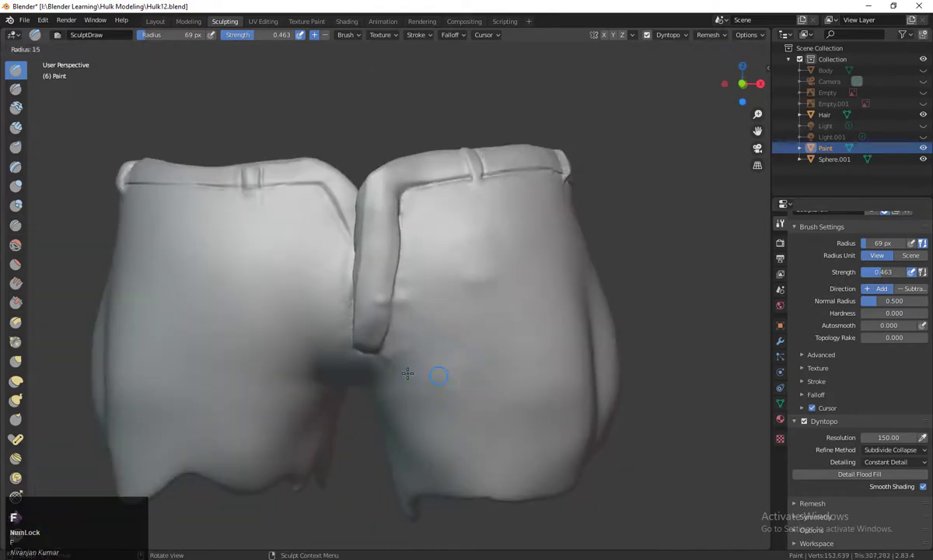
{"action": "left_click", "coordinate": [294, 107]}
{"action": "left_click_drag", "start_coordinate": [449, 283], "coordinate": [498, 260]}
{"action": "key", "text": "ctrl+z"}
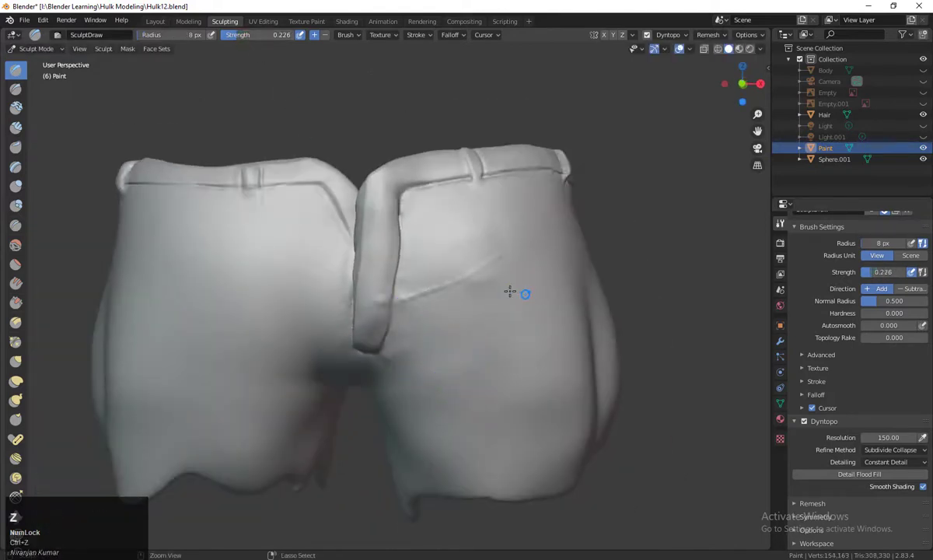
Step: Set the Draw brush strength to 0.285 and enable Stabilize Stroke
{"action": "left_click_drag", "start_coordinate": [257, 34], "coordinate": [271, 34]}
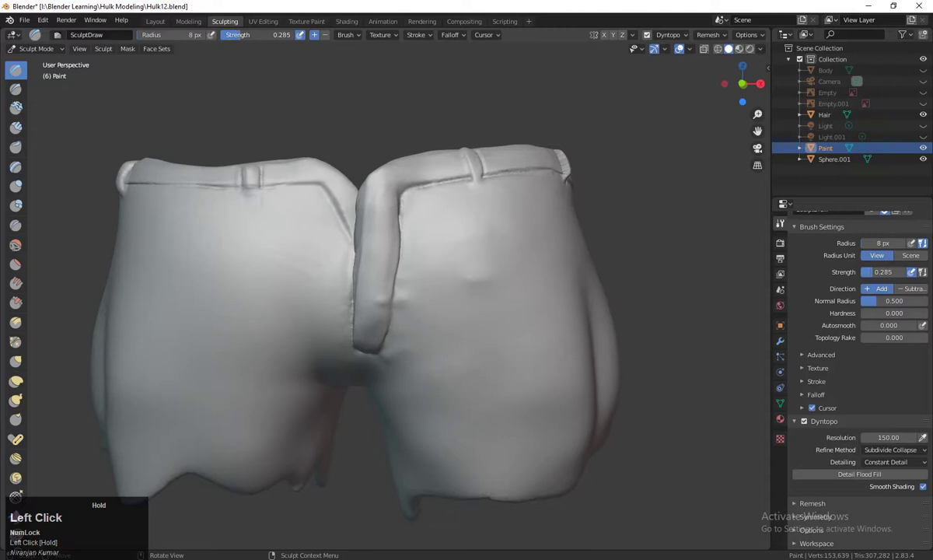
{"action": "left_click", "coordinate": [418, 35]}
{"action": "left_click", "coordinate": [367, 139]}
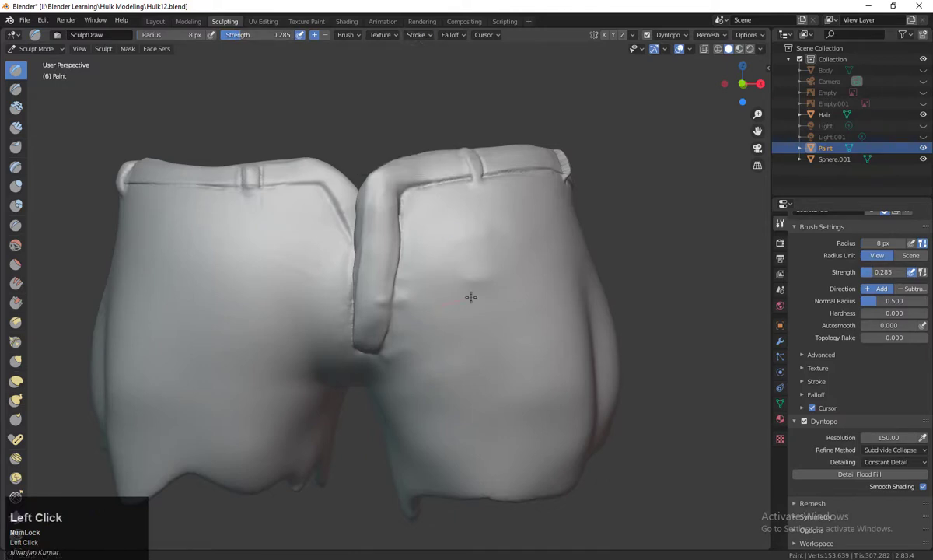
{"action": "left_click_drag", "start_coordinate": [438, 308], "coordinate": [576, 328], "text": "ctrl"}
{"action": "middle_click_drag", "start_coordinate": [420, 353], "coordinate": [568, 407]}
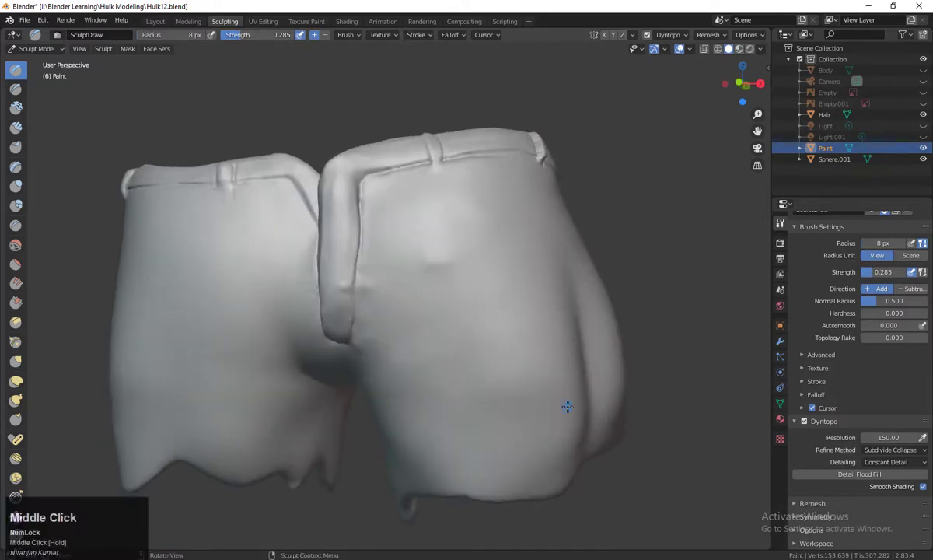
Step: Sculpt curved folds from the fly and crotch across the left thigh, using a 13 px Draw brush radius
{"action": "left_click_drag", "start_coordinate": [352, 340], "coordinate": [386, 295]}
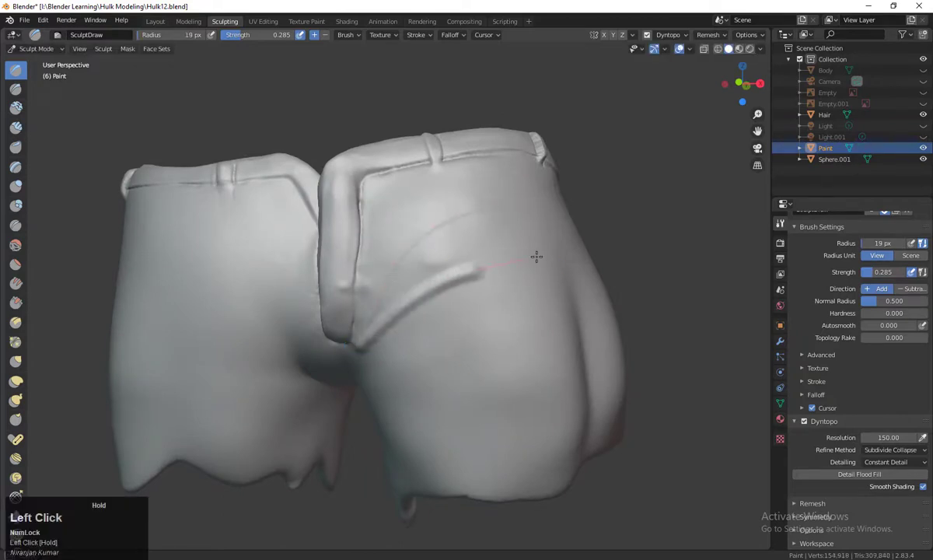
{"action": "key", "text": "f"}
{"action": "left_click", "coordinate": [393, 325]}
{"action": "mouse_move", "coordinate": [354, 341]}
{"action": "left_mouse_down"}
{"action": "mouse_move", "coordinate": [453, 253]}
{"action": "mouse_move", "coordinate": [525, 253]}
{"action": "left_mouse_up"}
{"action": "left_click_drag", "start_coordinate": [340, 298], "coordinate": [531, 179]}
{"action": "left_click_drag", "start_coordinate": [335, 332], "coordinate": [396, 225]}
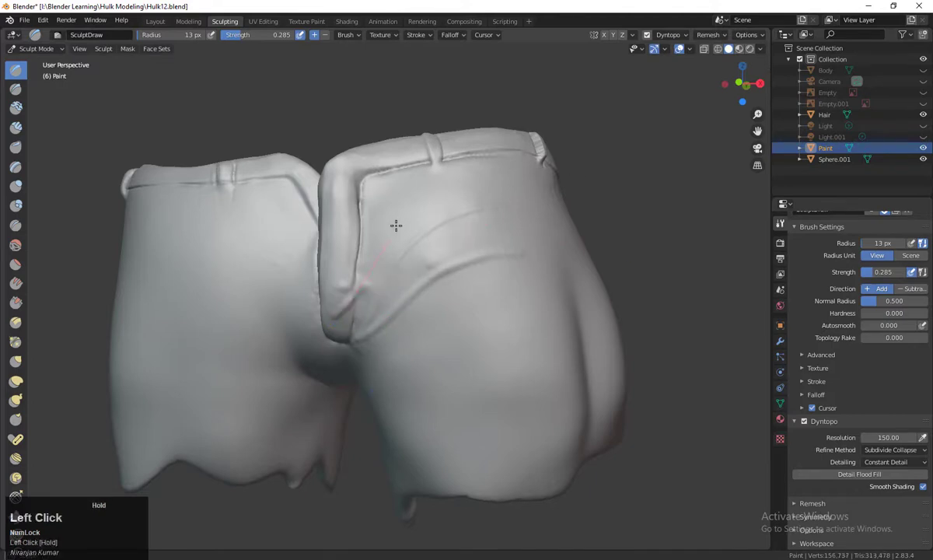
{"action": "left_click_drag", "start_coordinate": [356, 357], "coordinate": [572, 303]}
Step: Sculpt matching folds fanning out from the fly and crotch across the front of the right thigh
{"action": "mouse_move", "coordinate": [327, 350]}
{"action": "left_mouse_down"}
{"action": "mouse_move", "coordinate": [198, 273]}
{"action": "mouse_move", "coordinate": [140, 315]}
{"action": "left_mouse_up"}
{"action": "left_click_drag", "start_coordinate": [315, 308], "coordinate": [103, 341]}
{"action": "left_click_drag", "start_coordinate": [308, 286], "coordinate": [114, 241]}
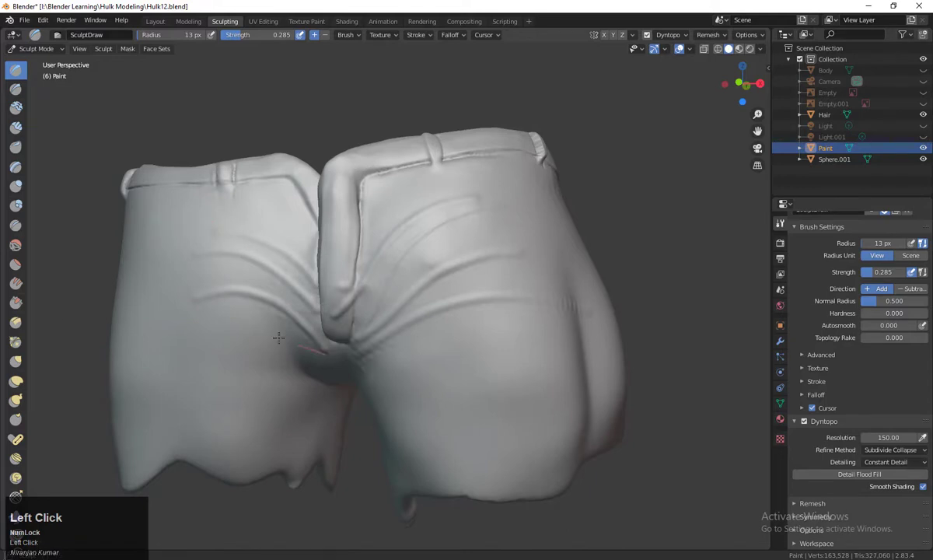
{"action": "left_click_drag", "start_coordinate": [319, 350], "coordinate": [187, 343]}
{"action": "scroll", "coordinate": [520, 372], "scroll_direction": "down", "scroll_amount": 3}
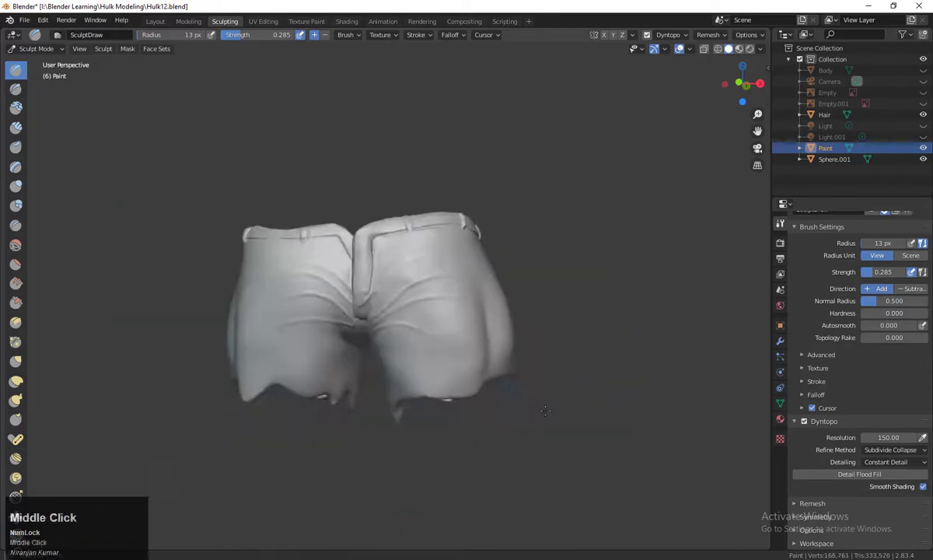
{"action": "middle_click_drag", "start_coordinate": [381, 385], "coordinate": [428, 405]}
{"action": "scroll", "coordinate": [428, 405], "scroll_direction": "up", "scroll_amount": 2}
{"action": "middle_click_drag", "start_coordinate": [235, 350], "coordinate": [226, 335]}
{"action": "left_click_drag", "start_coordinate": [373, 337], "coordinate": [218, 317]}
{"action": "left_click_drag", "start_coordinate": [374, 317], "coordinate": [265, 242]}
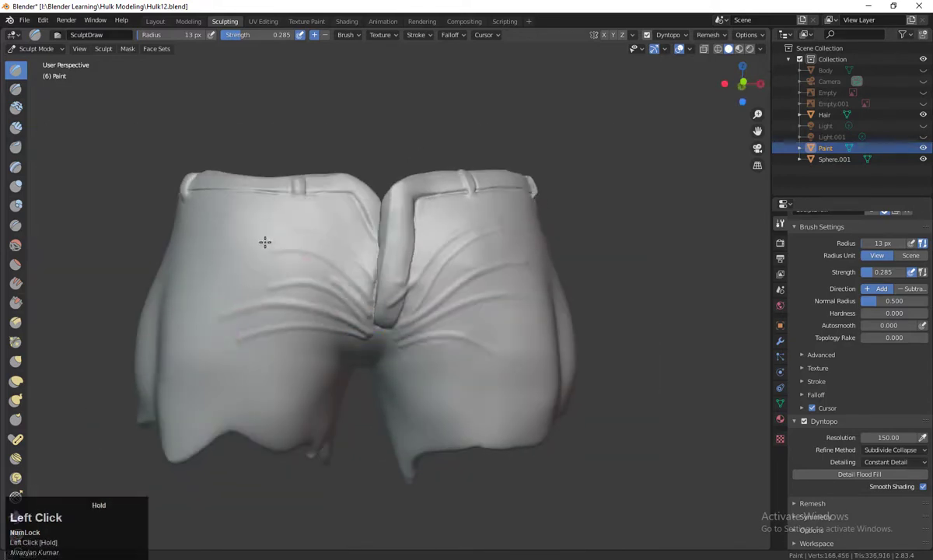
Step: Add finer creases between the folds on both sides of the fly
{"action": "middle_click_drag", "start_coordinate": [669, 354], "coordinate": [340, 263]}
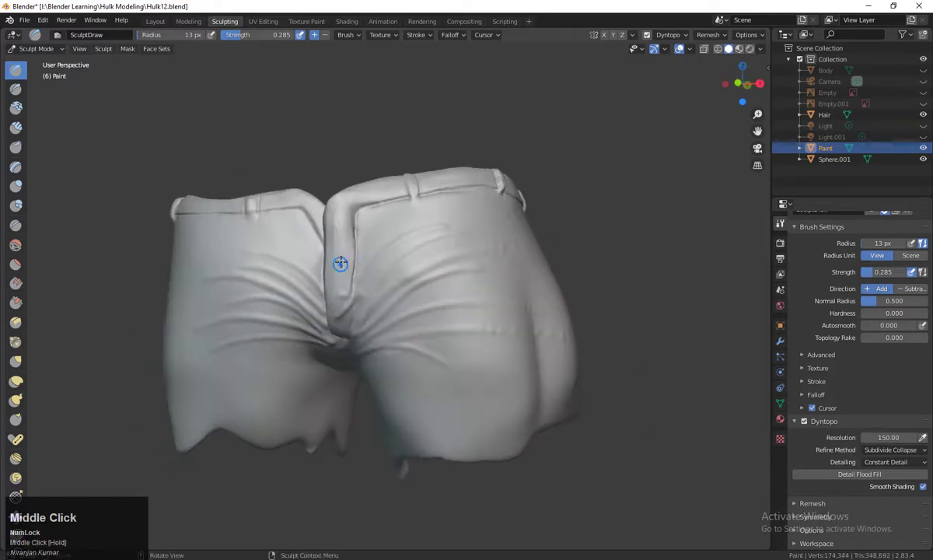
{"action": "left_click_drag", "start_coordinate": [433, 204], "coordinate": [412, 206]}
{"action": "middle_click_drag", "start_coordinate": [412, 206], "coordinate": [552, 435]}
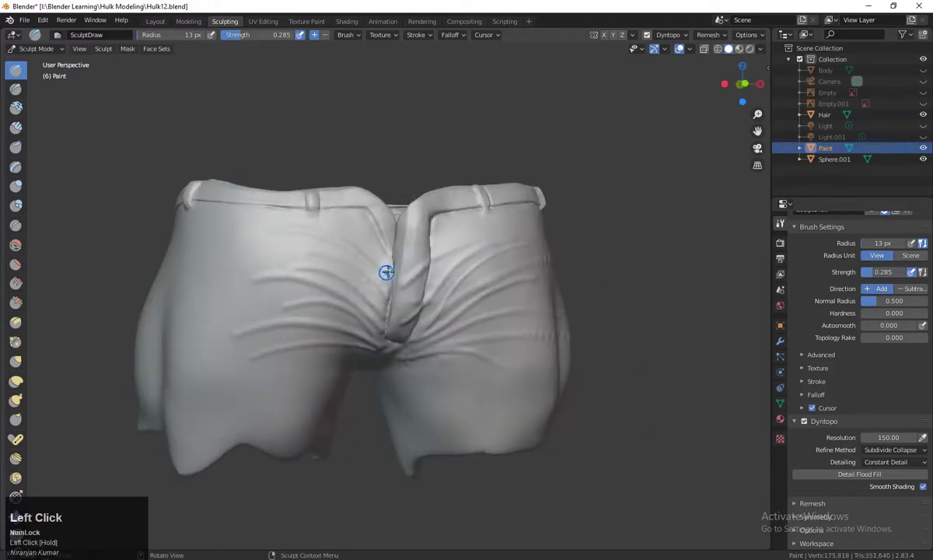
{"action": "left_click_drag", "start_coordinate": [386, 272], "coordinate": [380, 250]}
Step: Sculpt folds across the back of both thighs beneath the buttocks, starting from the crotch
{"action": "middle_click_drag", "start_coordinate": [407, 298], "coordinate": [327, 311]}
{"action": "left_click_drag", "start_coordinate": [357, 338], "coordinate": [411, 325]}
{"action": "middle_click_drag", "start_coordinate": [548, 325], "coordinate": [281, 346]}
{"action": "left_click_drag", "start_coordinate": [325, 352], "coordinate": [377, 356]}
{"action": "mouse_move", "coordinate": [623, 400]}
{"action": "middle_mouse_down"}
{"action": "mouse_move", "coordinate": [549, 411]}
{"action": "mouse_move", "coordinate": [427, 320]}
{"action": "middle_mouse_up"}
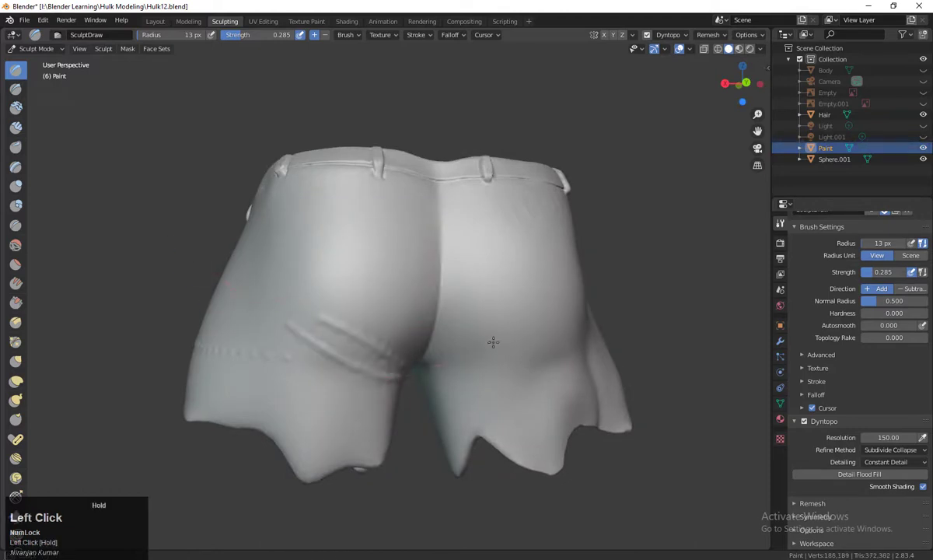
{"action": "left_click_drag", "start_coordinate": [493, 343], "coordinate": [431, 370]}
{"action": "middle_click_drag", "start_coordinate": [614, 398], "coordinate": [580, 400]}
{"action": "left_click_drag", "start_coordinate": [391, 369], "coordinate": [213, 320]}
{"action": "left_click_drag", "start_coordinate": [427, 369], "coordinate": [704, 314]}
{"action": "middle_click_drag", "start_coordinate": [486, 382], "coordinate": [477, 378]}
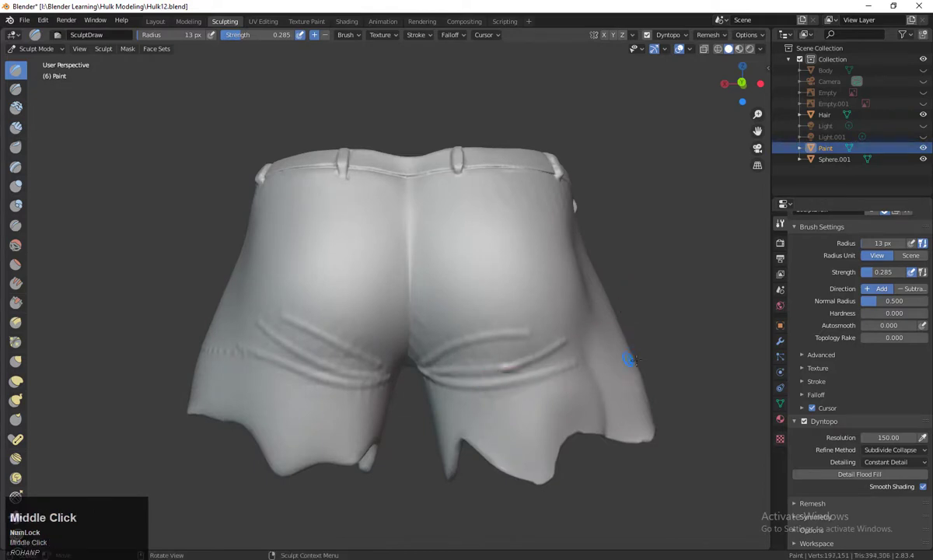
Step: Sculpt diagonal folds from the rear crotch up across the left buttock toward the hip
{"action": "middle_click_drag", "start_coordinate": [626, 360], "coordinate": [639, 362]}
{"action": "mouse_move", "coordinate": [406, 354]}
{"action": "left_mouse_down"}
{"action": "mouse_move", "coordinate": [346, 295]}
{"action": "mouse_move", "coordinate": [287, 263]}
{"action": "left_mouse_up"}
{"action": "middle_click_drag", "start_coordinate": [367, 445], "coordinate": [430, 440]}
{"action": "left_click_drag", "start_coordinate": [385, 336], "coordinate": [217, 212]}
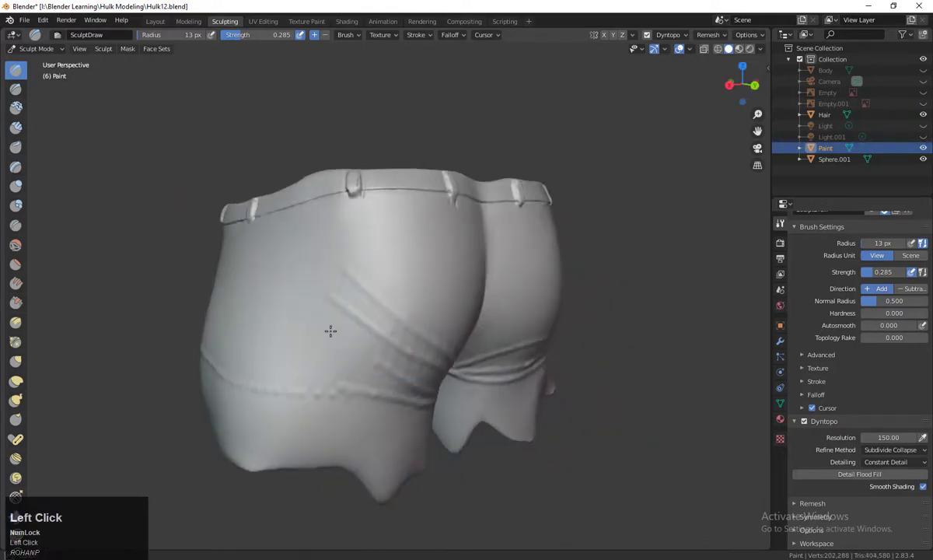
{"action": "middle_click_drag", "start_coordinate": [354, 416], "coordinate": [375, 415]}
Step: Carry the folds around the outer left thigh and across its lower front
{"action": "middle_click_drag", "start_coordinate": [234, 447], "coordinate": [518, 387]}
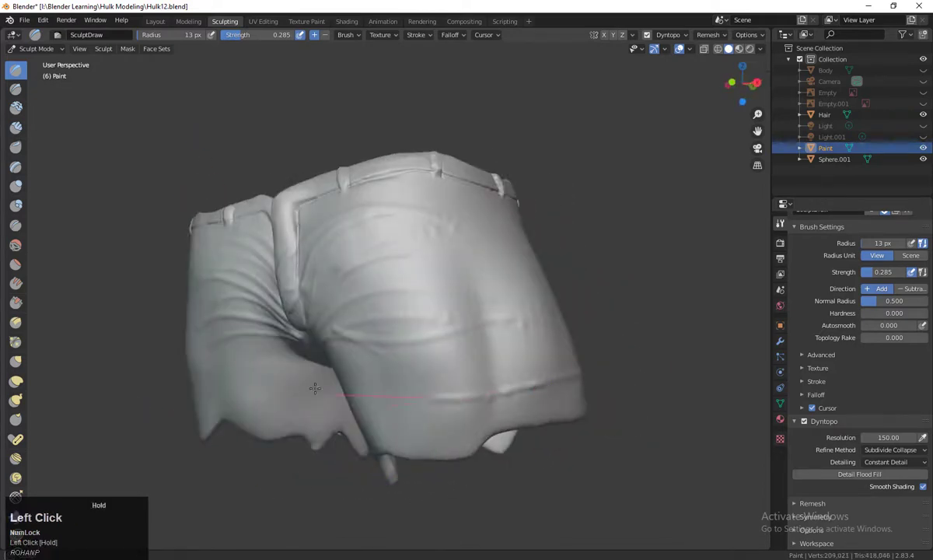
{"action": "left_click_drag", "start_coordinate": [315, 388], "coordinate": [298, 383]}
{"action": "middle_click_drag", "start_coordinate": [303, 416], "coordinate": [465, 435]}
{"action": "left_click_drag", "start_coordinate": [397, 329], "coordinate": [714, 380]}
{"action": "middle_click_drag", "start_coordinate": [622, 381], "coordinate": [576, 311]}
{"action": "left_click_drag", "start_coordinate": [476, 279], "coordinate": [388, 318]}
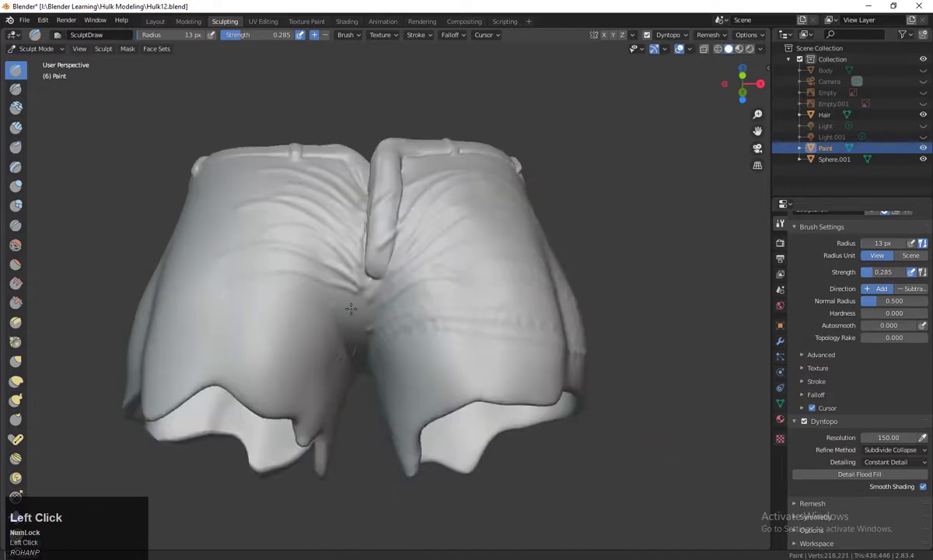
Step: Sculpt more horizontal folds around the lower left thigh and a long one wrapping around the hip
{"action": "middle_click_drag", "start_coordinate": [575, 436], "coordinate": [564, 475]}
{"action": "left_click_drag", "start_coordinate": [392, 363], "coordinate": [641, 381]}
{"action": "middle_click_drag", "start_coordinate": [513, 397], "coordinate": [412, 404]}
{"action": "left_click_drag", "start_coordinate": [330, 398], "coordinate": [634, 384]}
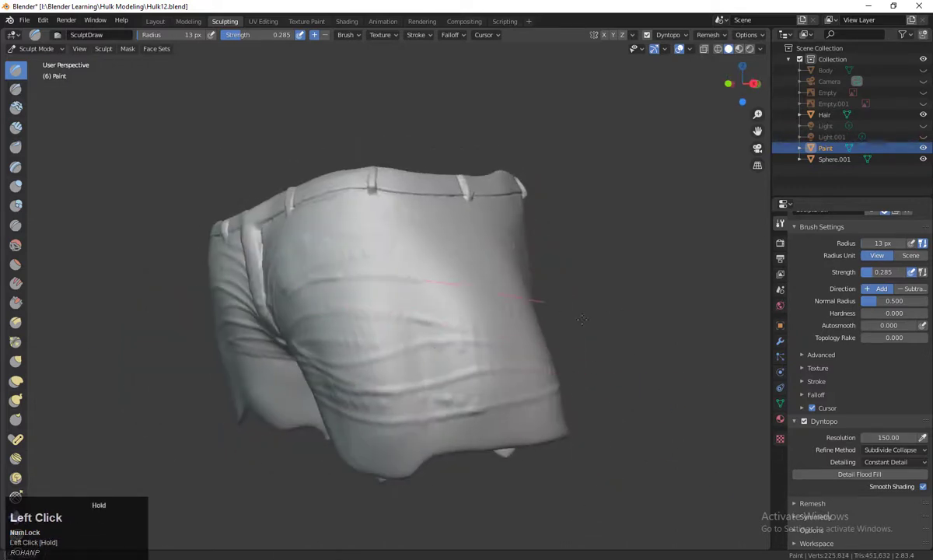
{"action": "middle_click_drag", "start_coordinate": [412, 268], "coordinate": [384, 254]}
{"action": "middle_click_drag", "start_coordinate": [573, 413], "coordinate": [418, 308]}
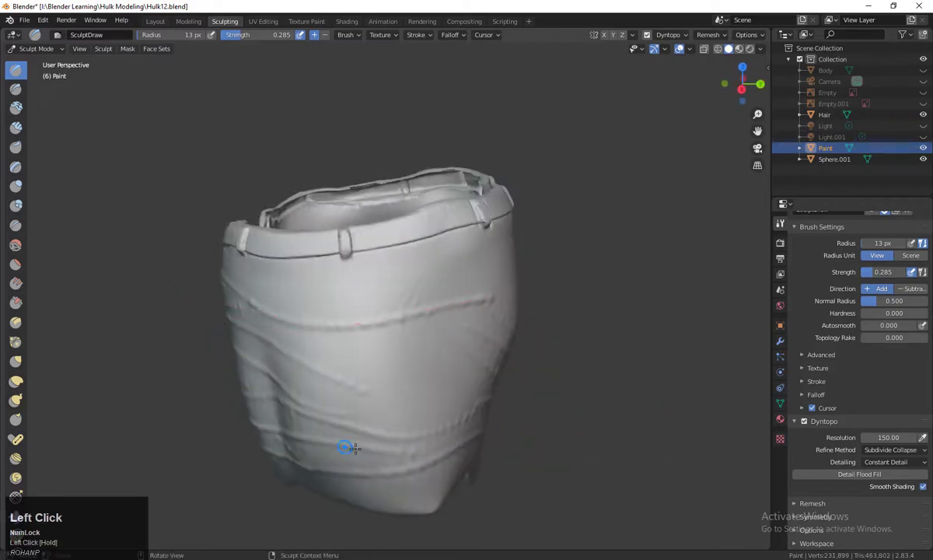
{"action": "middle_click_drag", "start_coordinate": [346, 447], "coordinate": [390, 273]}
Step: Soften the folds on the left hip and outer thigh with the Smooth brush at 29 px radius
{"action": "left_click", "coordinate": [416, 34]}
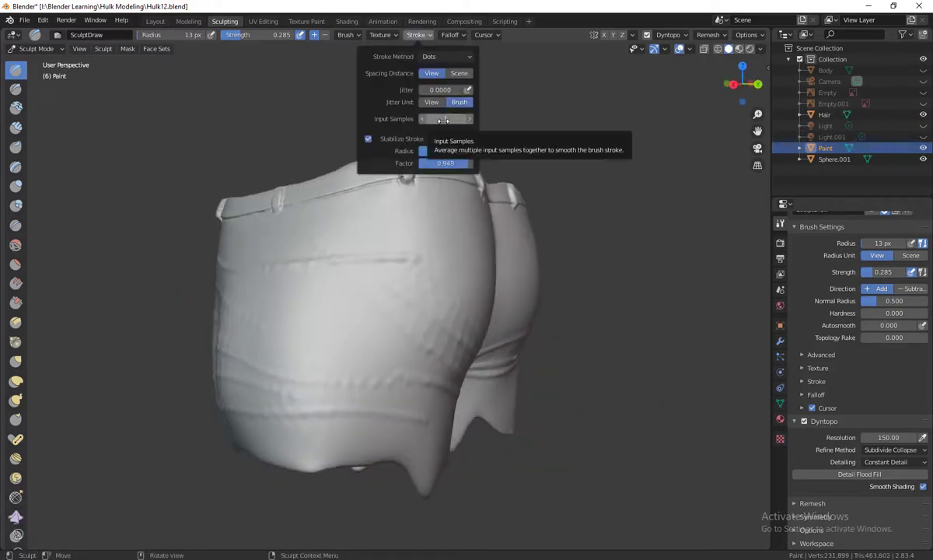
{"action": "mouse_move", "coordinate": [545, 327]}
{"action": "middle_mouse_down"}
{"action": "mouse_move", "coordinate": [592, 357]}
{"action": "mouse_move", "coordinate": [397, 260]}
{"action": "middle_mouse_up"}
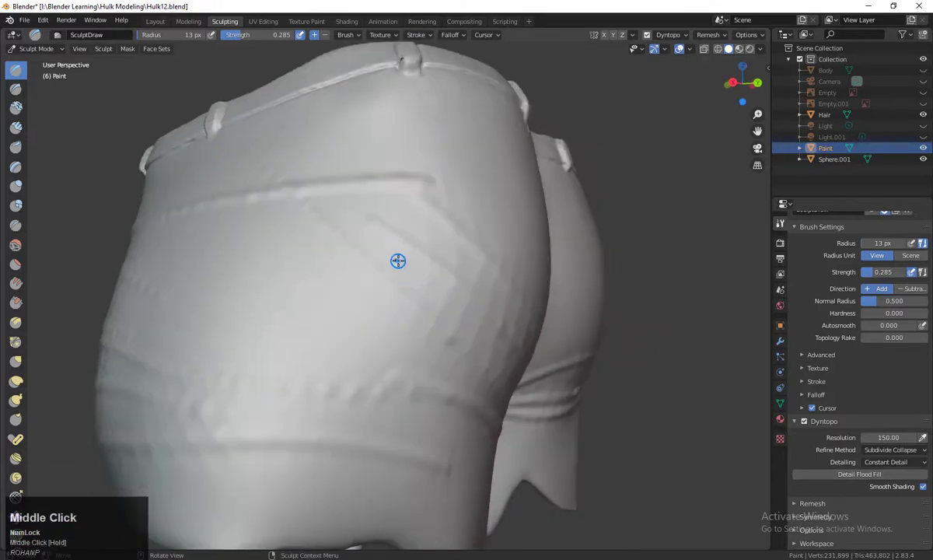
{"action": "key", "text": "f"}
{"action": "left_click", "coordinate": [424, 253]}
{"action": "left_click", "coordinate": [16, 244]}
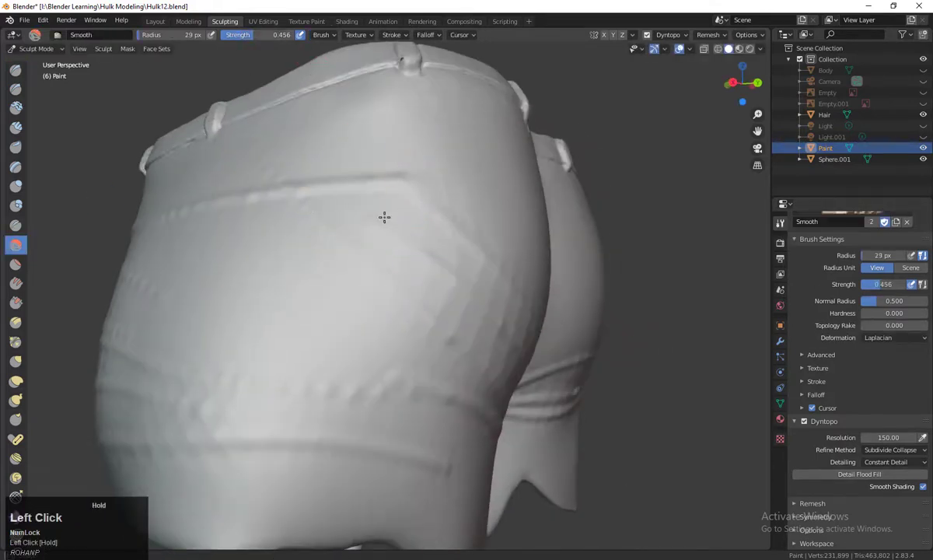
{"action": "middle_click_drag", "start_coordinate": [306, 269], "coordinate": [478, 196]}
{"action": "mouse_move", "coordinate": [338, 241]}
{"action": "left_mouse_down"}
{"action": "mouse_move", "coordinate": [314, 254]}
{"action": "mouse_move", "coordinate": [350, 234]}
{"action": "left_mouse_up"}
{"action": "middle_click_drag", "start_coordinate": [350, 234], "coordinate": [568, 193]}
{"action": "left_click_drag", "start_coordinate": [444, 242], "coordinate": [475, 228]}
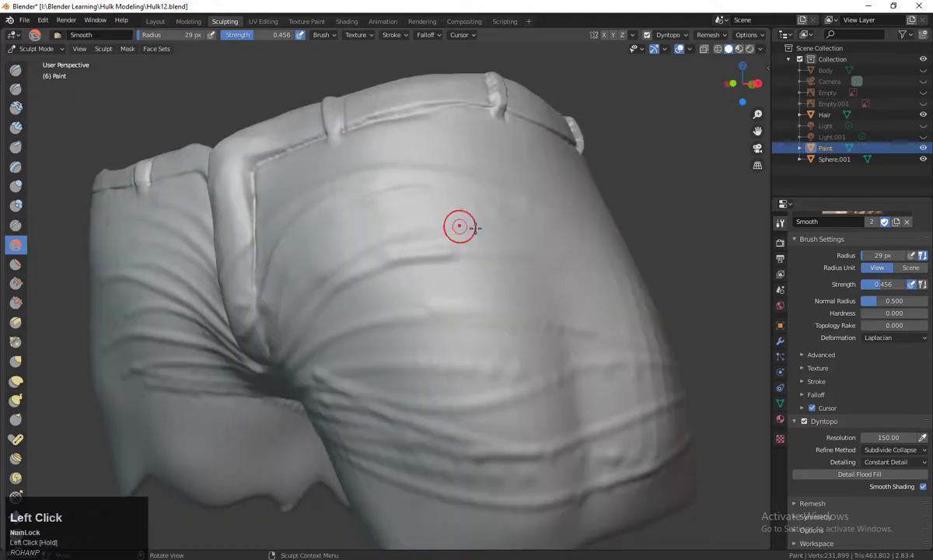
Step: Smooth the rough folds across the front, outer side and lower part of the left thigh
{"action": "middle_click_drag", "start_coordinate": [487, 253], "coordinate": [597, 290]}
{"action": "left_click_drag", "start_coordinate": [597, 290], "coordinate": [636, 308]}
{"action": "middle_click_drag", "start_coordinate": [636, 308], "coordinate": [433, 258]}
{"action": "left_click_drag", "start_coordinate": [432, 259], "coordinate": [425, 334]}
{"action": "middle_click_drag", "start_coordinate": [425, 333], "coordinate": [400, 302]}
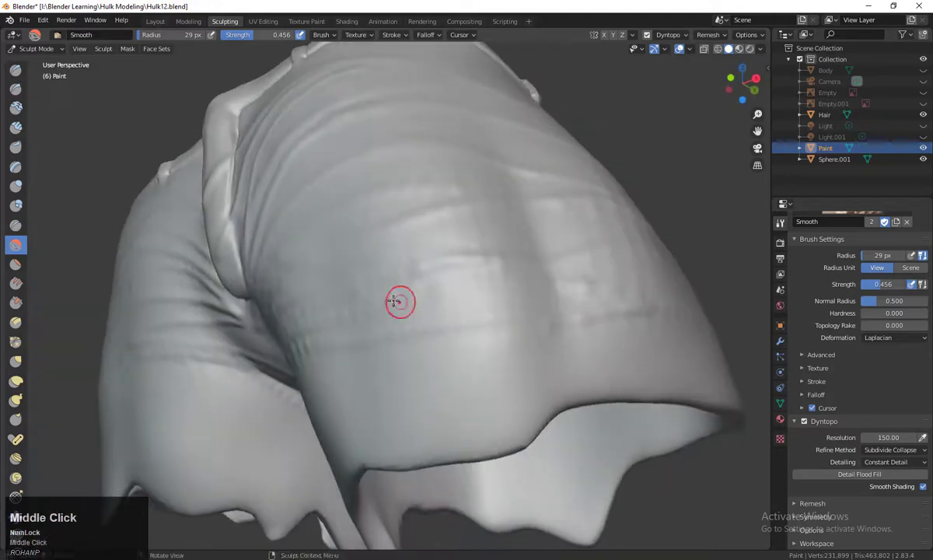
{"action": "left_click_drag", "start_coordinate": [400, 302], "coordinate": [376, 283]}
{"action": "middle_click_drag", "start_coordinate": [376, 283], "coordinate": [546, 310]}
{"action": "left_click_drag", "start_coordinate": [546, 310], "coordinate": [528, 320]}
{"action": "middle_click_drag", "start_coordinate": [551, 326], "coordinate": [368, 314]}
Step: Set the Smooth brush radius to 76 px and blend the folds around the left thigh and hip
{"action": "scroll", "coordinate": [367, 314], "scroll_direction": "down", "scroll_amount": 3}
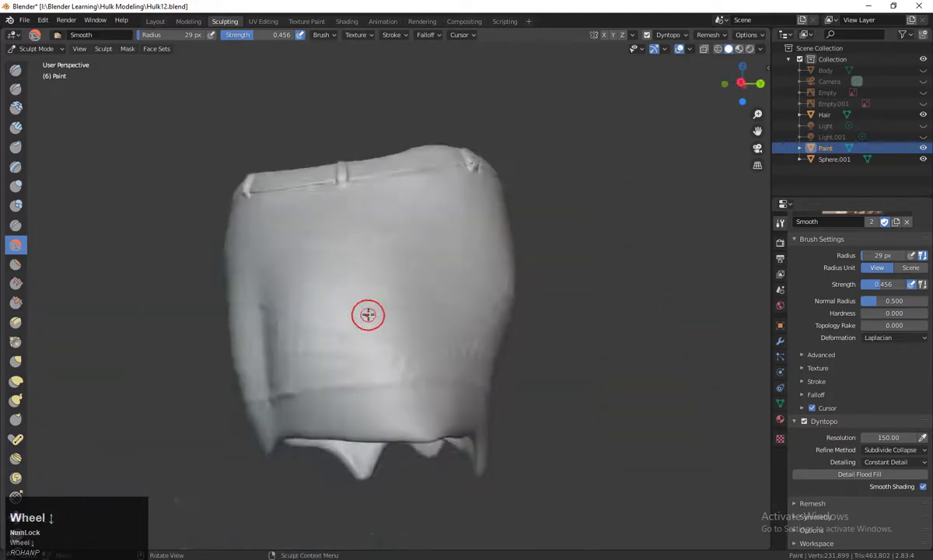
{"action": "scroll", "coordinate": [394, 305], "scroll_direction": "up", "scroll_amount": 3}
{"action": "middle_click_drag", "start_coordinate": [381, 382], "coordinate": [441, 314], "text": "shift"}
{"action": "key", "text": "f"}
{"action": "left_click", "coordinate": [466, 305], "text": "shift"}
{"action": "mouse_move", "coordinate": [437, 278]}
{"action": "left_mouse_down", "text": "shift"}
{"action": "mouse_move", "coordinate": [623, 285]}
{"action": "mouse_move", "coordinate": [334, 342]}
{"action": "left_mouse_up", "text": "shift"}
{"action": "middle_click_drag", "start_coordinate": [335, 343], "coordinate": [538, 343]}
{"action": "mouse_move", "coordinate": [517, 208]}
{"action": "left_mouse_down", "text": "shift"}
{"action": "mouse_move", "coordinate": [363, 171]}
{"action": "mouse_move", "coordinate": [407, 190]}
{"action": "left_mouse_up", "text": "shift"}
Step: Smooth the remaining rough folds around the pants, continuing onto the right thigh
{"action": "middle_click_drag", "start_coordinate": [406, 190], "coordinate": [649, 253]}
{"action": "left_click_drag", "start_coordinate": [653, 255], "coordinate": [466, 314], "text": "shift"}
{"action": "middle_click_drag", "start_coordinate": [466, 314], "coordinate": [564, 315]}
{"action": "left_click_drag", "start_coordinate": [358, 237], "coordinate": [502, 295], "text": "shift"}
{"action": "middle_click_drag", "start_coordinate": [501, 295], "coordinate": [568, 276]}
{"action": "mouse_move", "coordinate": [459, 253]}
{"action": "left_mouse_down", "text": "shift"}
{"action": "mouse_move", "coordinate": [523, 273]}
{"action": "mouse_move", "coordinate": [535, 231]}
{"action": "left_mouse_up", "text": "shift"}
{"action": "middle_click_drag", "start_coordinate": [311, 303], "coordinate": [382, 331]}
{"action": "mouse_move", "coordinate": [374, 324]}
{"action": "left_mouse_down", "text": "shift"}
{"action": "mouse_move", "coordinate": [419, 173]}
{"action": "mouse_move", "coordinate": [306, 259]}
{"action": "mouse_move", "coordinate": [284, 132]}
{"action": "left_mouse_up", "text": "shift"}
{"action": "middle_click_drag", "start_coordinate": [225, 113], "coordinate": [277, 158]}
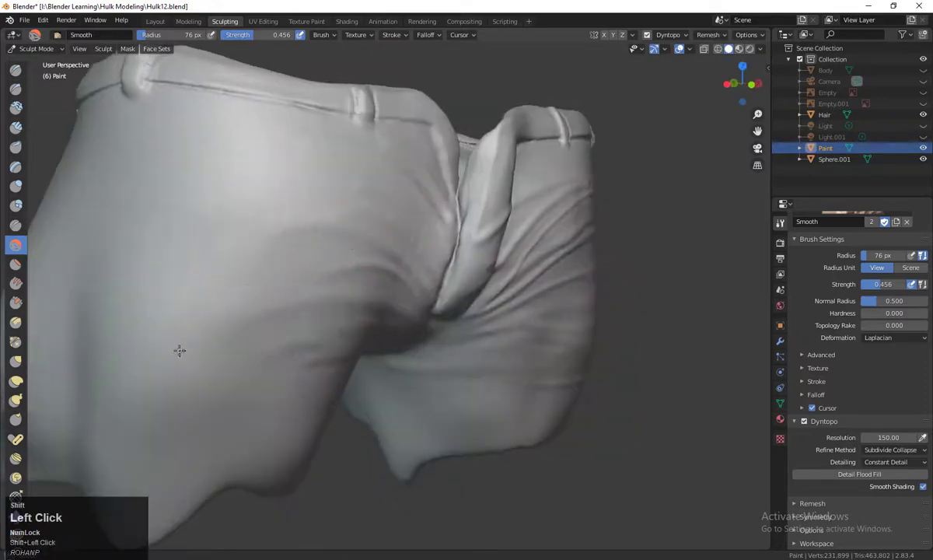
{"action": "middle_click_drag", "start_coordinate": [179, 350], "coordinate": [241, 373]}
{"action": "mouse_move", "coordinate": [242, 203]}
{"action": "left_mouse_down", "text": "shift"}
{"action": "mouse_move", "coordinate": [258, 214]}
{"action": "mouse_move", "coordinate": [273, 156]}
{"action": "left_mouse_up", "text": "shift"}
Step: Smooth the fly flap and the creases on the thighs beside it
{"action": "mouse_move", "coordinate": [404, 203]}
{"action": "middle_mouse_down"}
{"action": "mouse_move", "coordinate": [324, 148]}
{"action": "mouse_move", "coordinate": [257, 144]}
{"action": "middle_mouse_up"}
{"action": "middle_click_drag", "start_coordinate": [350, 257], "coordinate": [284, 252]}
{"action": "left_click_drag", "start_coordinate": [342, 241], "coordinate": [322, 270], "text": "shift"}
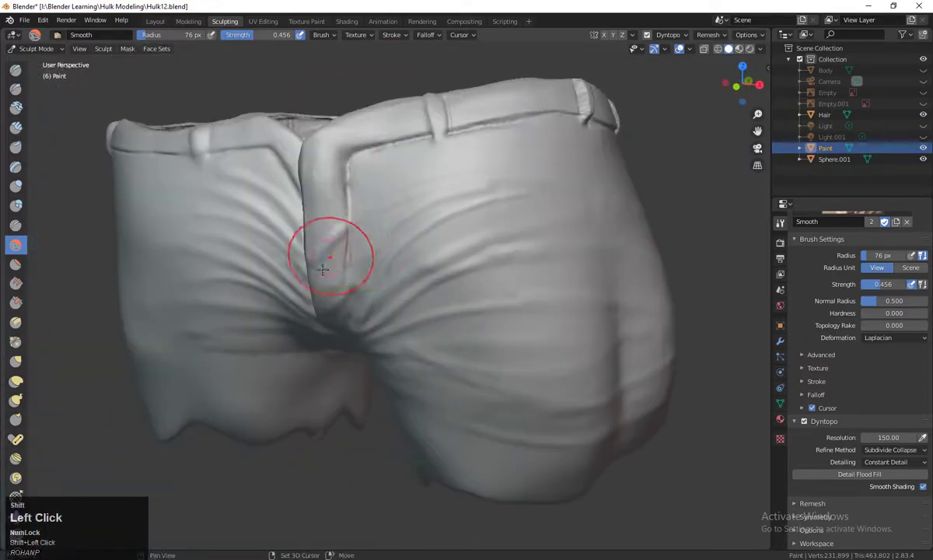
{"action": "middle_click_drag", "start_coordinate": [323, 269], "coordinate": [288, 328]}
{"action": "left_click_drag", "start_coordinate": [177, 304], "coordinate": [233, 311], "text": "shift"}
{"action": "middle_click_drag", "start_coordinate": [343, 287], "coordinate": [308, 276]}
{"action": "mouse_move", "coordinate": [375, 265]}
{"action": "left_mouse_down", "text": "shift"}
{"action": "mouse_move", "coordinate": [488, 273]}
{"action": "mouse_move", "coordinate": [437, 326]}
{"action": "left_mouse_up", "text": "shift"}
Step: Smooth the belt loops around the front, side and back of the waistband
{"action": "mouse_move", "coordinate": [482, 323]}
{"action": "middle_mouse_down"}
{"action": "mouse_move", "coordinate": [594, 328]}
{"action": "mouse_move", "coordinate": [634, 287]}
{"action": "middle_mouse_up"}
{"action": "left_click_drag", "start_coordinate": [443, 187], "coordinate": [435, 226], "text": "shift"}
{"action": "middle_click_drag", "start_coordinate": [434, 226], "coordinate": [450, 260]}
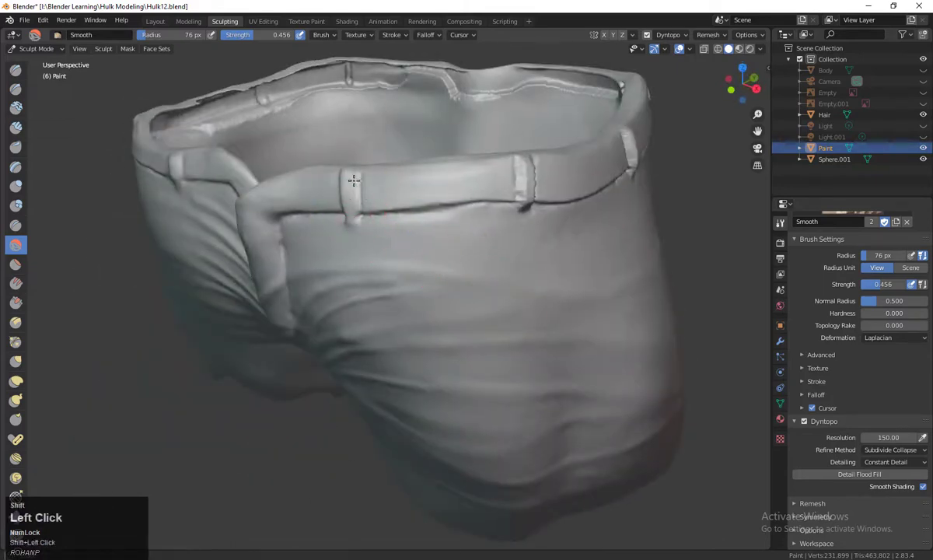
{"action": "mouse_move", "coordinate": [577, 288]}
{"action": "middle_mouse_down"}
{"action": "mouse_move", "coordinate": [475, 184]}
{"action": "mouse_move", "coordinate": [359, 125]}
{"action": "mouse_move", "coordinate": [332, 178]}
{"action": "middle_mouse_up"}
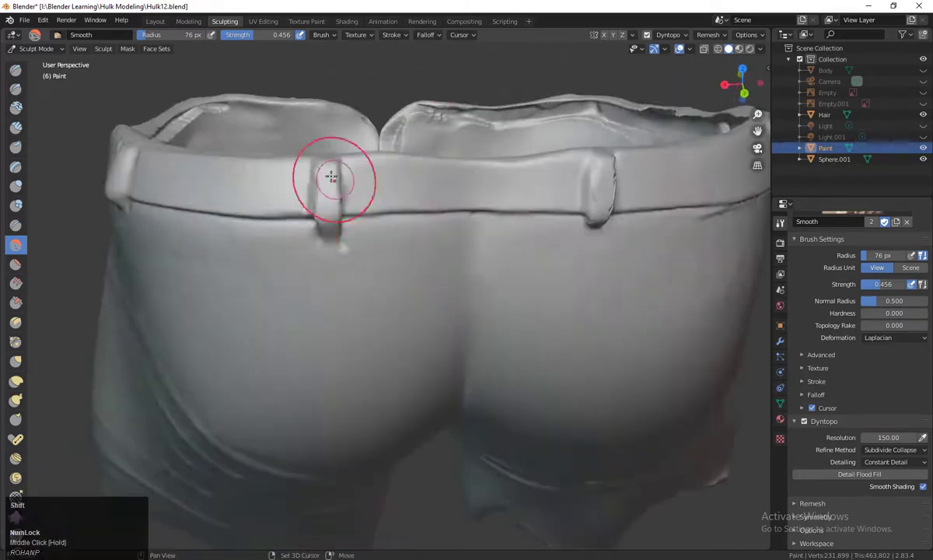
{"action": "left_click_drag", "start_coordinate": [332, 177], "coordinate": [335, 222], "text": "shift"}
{"action": "middle_click_drag", "start_coordinate": [536, 281], "coordinate": [466, 247]}
{"action": "left_click_drag", "start_coordinate": [466, 161], "coordinate": [468, 225], "text": "shift"}
{"action": "middle_click_drag", "start_coordinate": [469, 247], "coordinate": [392, 214]}
{"action": "left_click_drag", "start_coordinate": [210, 136], "coordinate": [210, 179], "text": "shift"}
{"action": "middle_click_drag", "start_coordinate": [534, 199], "coordinate": [285, 249]}
Step: Pinch the edges of the front and side belt loops with the Pinch/Magnify brush at 35 px radius
{"action": "scroll", "coordinate": [323, 306], "scroll_direction": "up", "scroll_amount": 2}
{"action": "scroll", "coordinate": [373, 262], "scroll_direction": "down", "scroll_amount": 2}
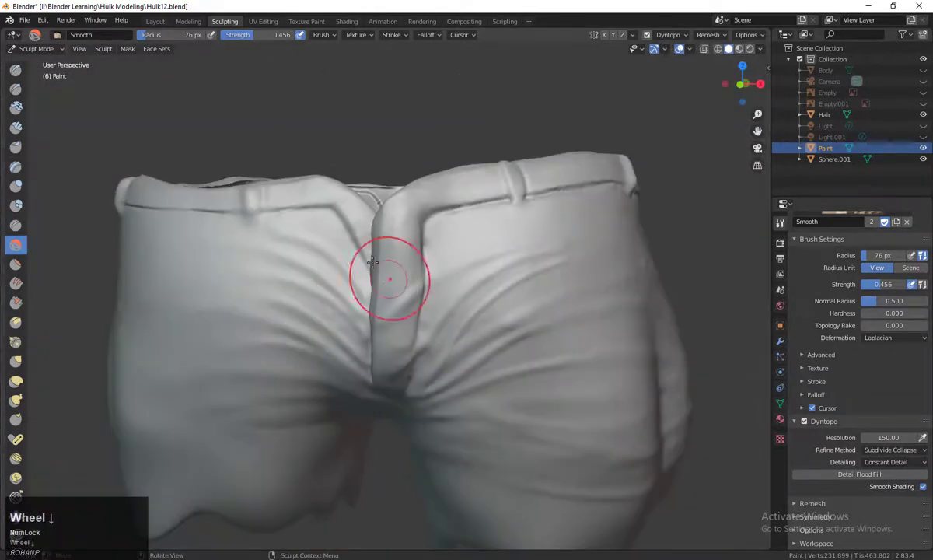
{"action": "scroll", "coordinate": [482, 296], "scroll_direction": "up", "scroll_amount": 1}
{"action": "middle_click_drag", "start_coordinate": [510, 317], "coordinate": [516, 326], "text": "shift"}
{"action": "mouse_move", "coordinate": [498, 287]}
{"action": "middle_mouse_down"}
{"action": "mouse_move", "coordinate": [482, 327]}
{"action": "mouse_move", "coordinate": [493, 360]}
{"action": "mouse_move", "coordinate": [407, 289]}
{"action": "middle_mouse_up"}
{"action": "left_click", "coordinate": [16, 341]}
{"action": "key", "text": "f"}
{"action": "left_click", "coordinate": [473, 294]}
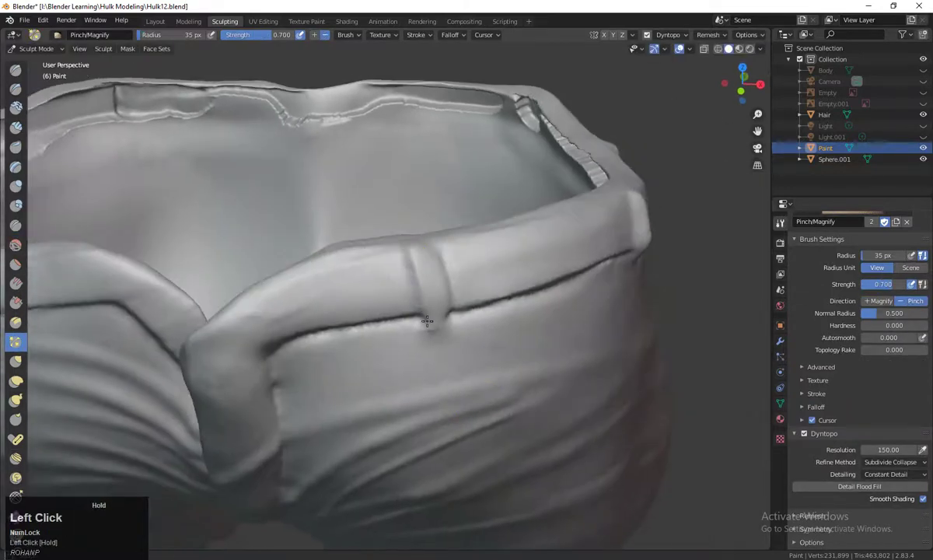
{"action": "middle_click_drag", "start_coordinate": [427, 321], "coordinate": [276, 261]}
{"action": "middle_click_drag", "start_coordinate": [327, 358], "coordinate": [372, 326]}
{"action": "left_click_drag", "start_coordinate": [374, 297], "coordinate": [373, 238]}
{"action": "middle_click_drag", "start_coordinate": [460, 346], "coordinate": [377, 312]}
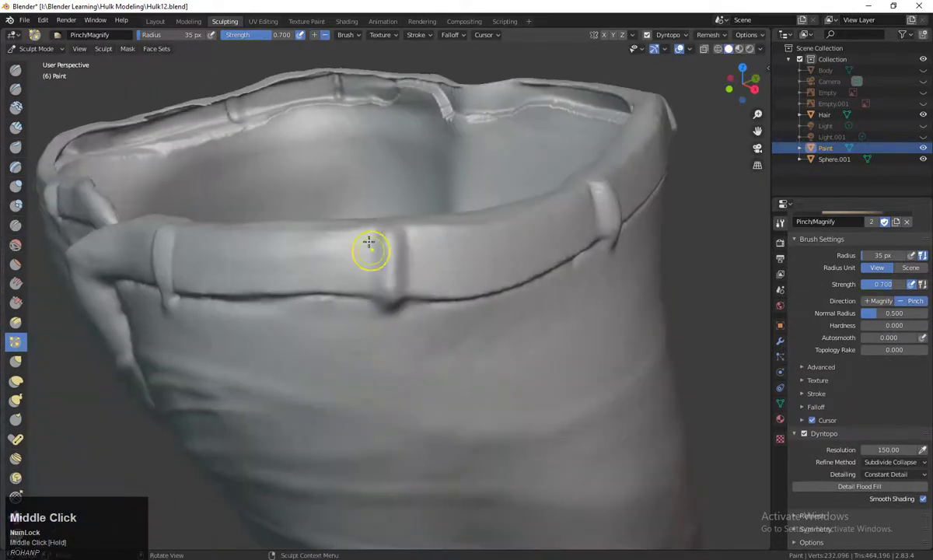
Step: Flatten the side belt loop and scrape its edges with the Multi-plane Scrape brush at 35 px radius
{"action": "left_click", "coordinate": [15, 265]}
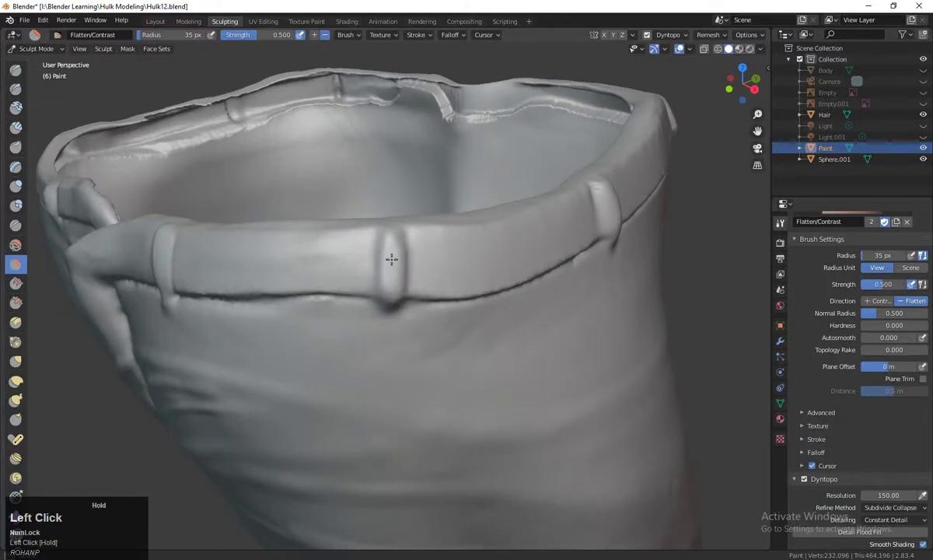
{"action": "mouse_move", "coordinate": [392, 278]}
{"action": "middle_mouse_down"}
{"action": "mouse_move", "coordinate": [245, 322]}
{"action": "mouse_move", "coordinate": [394, 264]}
{"action": "middle_mouse_up"}
{"action": "left_click", "coordinate": [395, 265]}
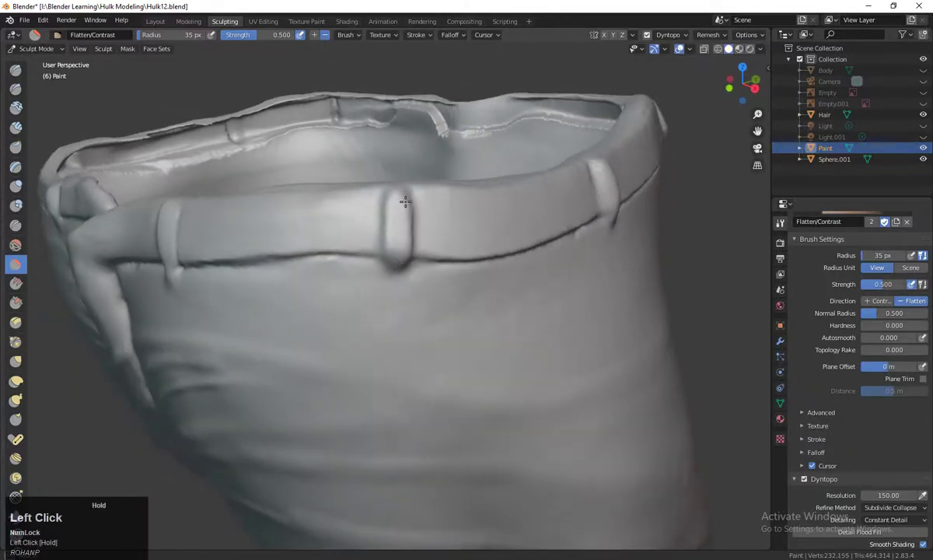
{"action": "left_click", "coordinate": [16, 322]}
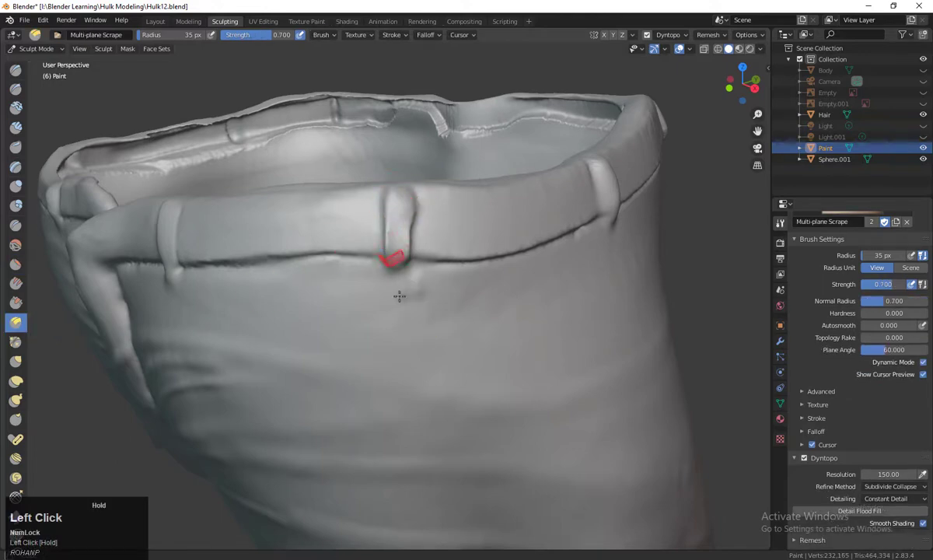
{"action": "mouse_move", "coordinate": [390, 257]}
{"action": "middle_mouse_down"}
{"action": "mouse_move", "coordinate": [413, 206]}
{"action": "mouse_move", "coordinate": [384, 272]}
{"action": "middle_mouse_up"}
{"action": "left_click_drag", "start_coordinate": [297, 203], "coordinate": [337, 285]}
Step: Scrape the edges of the remaining belt loops around the opposite hip and toward the back of the waistband
{"action": "middle_click_drag", "start_coordinate": [445, 218], "coordinate": [396, 225]}
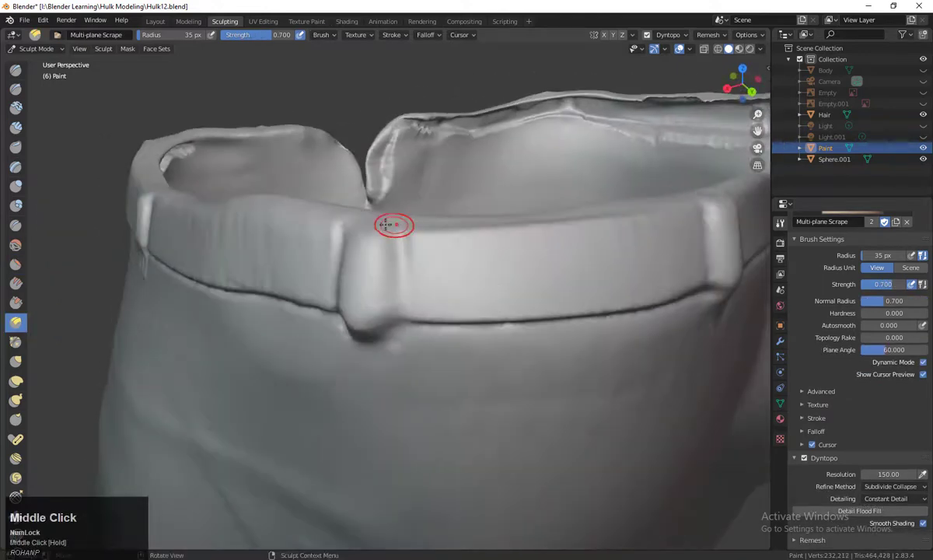
{"action": "left_click_drag", "start_coordinate": [383, 221], "coordinate": [375, 285]}
{"action": "left_click_drag", "start_coordinate": [342, 231], "coordinate": [345, 340]}
{"action": "middle_click_drag", "start_coordinate": [474, 311], "coordinate": [437, 227]}
{"action": "left_click_drag", "start_coordinate": [442, 119], "coordinate": [444, 156]}
{"action": "middle_click_drag", "start_coordinate": [481, 196], "coordinate": [421, 201]}
{"action": "left_click_drag", "start_coordinate": [424, 152], "coordinate": [421, 197]}
{"action": "middle_click_drag", "start_coordinate": [420, 197], "coordinate": [365, 175]}
{"action": "left_click_drag", "start_coordinate": [360, 158], "coordinate": [355, 200]}
{"action": "mouse_move", "coordinate": [634, 233]}
{"action": "middle_mouse_down"}
{"action": "mouse_move", "coordinate": [606, 236]}
{"action": "mouse_move", "coordinate": [540, 213]}
{"action": "middle_mouse_up"}
{"action": "left_click_drag", "start_coordinate": [470, 180], "coordinate": [465, 250]}
{"action": "mouse_move", "coordinate": [467, 261]}
{"action": "middle_mouse_down"}
{"action": "mouse_move", "coordinate": [521, 282]}
{"action": "mouse_move", "coordinate": [528, 272]}
{"action": "middle_mouse_up"}
{"action": "mouse_move", "coordinate": [598, 157]}
{"action": "left_mouse_down"}
{"action": "mouse_move", "coordinate": [597, 178]}
{"action": "mouse_move", "coordinate": [577, 202]}
{"action": "left_mouse_up"}
Step: Define the faces and edges of the two rear belt loops with the Multi-plane Scrape brush at 0.700 strength
{"action": "key", "text": "shift+t"}
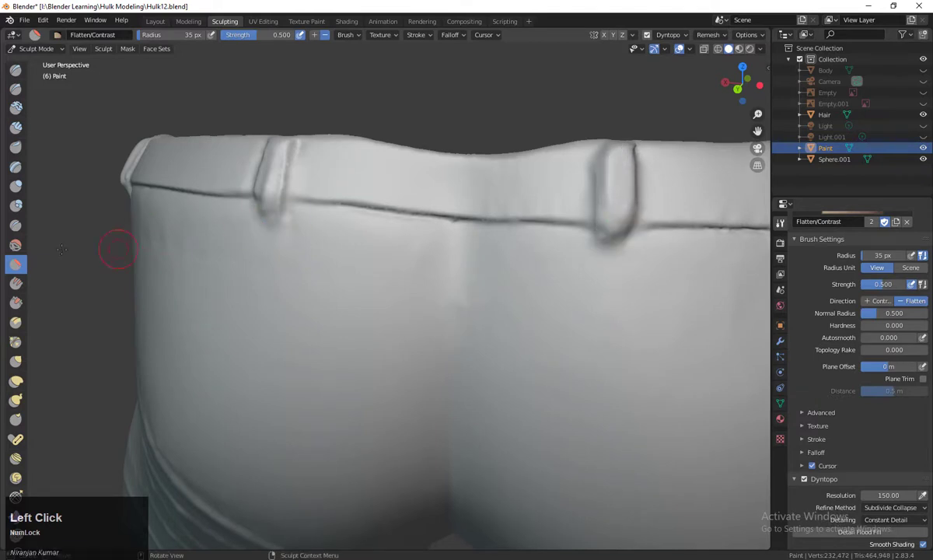
{"action": "left_click", "coordinate": [15, 323]}
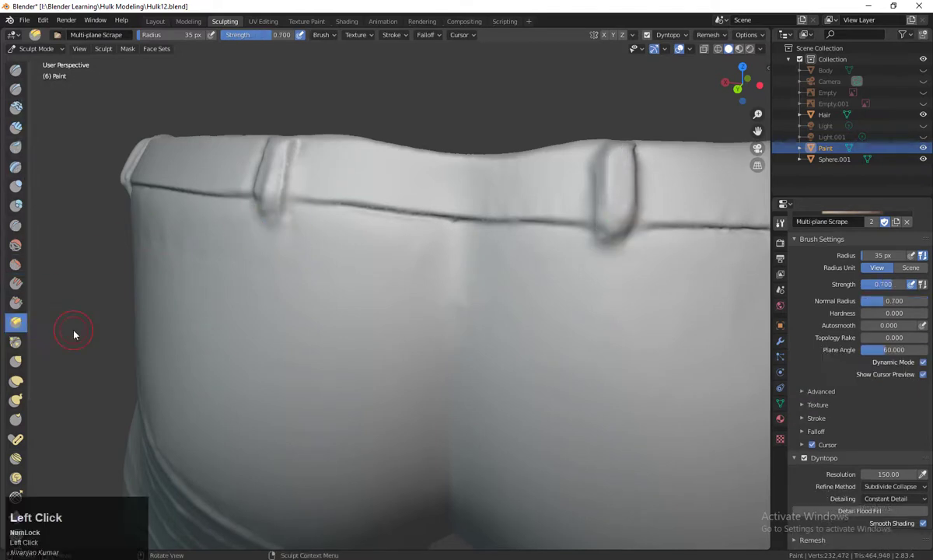
{"action": "left_click_drag", "start_coordinate": [618, 162], "coordinate": [610, 230]}
{"action": "left_click_drag", "start_coordinate": [629, 157], "coordinate": [630, 244]}
{"action": "mouse_move", "coordinate": [268, 145]}
{"action": "left_mouse_down"}
{"action": "mouse_move", "coordinate": [278, 208]}
{"action": "mouse_move", "coordinate": [242, 200]}
{"action": "mouse_move", "coordinate": [260, 247]}
{"action": "mouse_move", "coordinate": [272, 210]}
{"action": "left_mouse_up"}
Step: Smooth the rear belt loops and pinch the edge of the hip belt loop with the Pinch/Magnify brush
{"action": "left_click", "coordinate": [16, 342]}
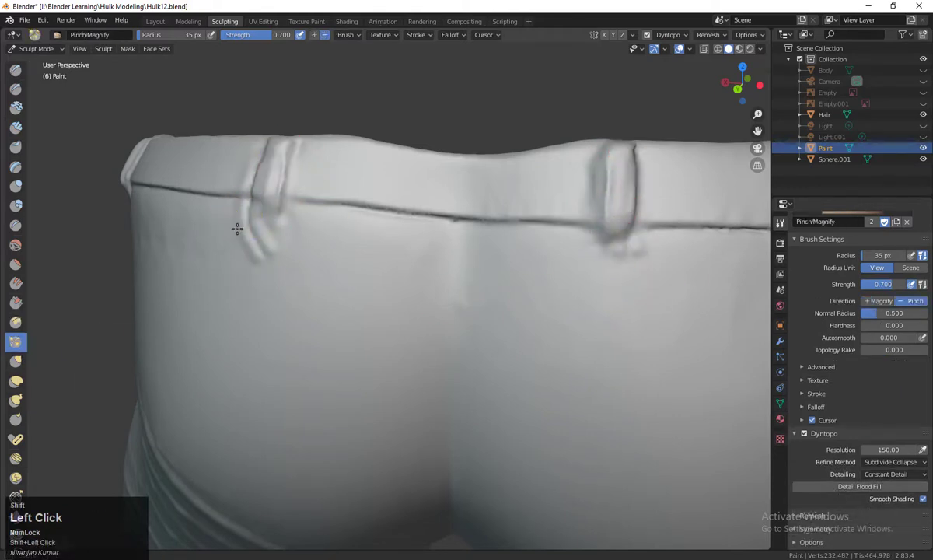
{"action": "middle_click_drag", "start_coordinate": [404, 243], "coordinate": [482, 203]}
{"action": "left_click_drag", "start_coordinate": [409, 268], "coordinate": [443, 300]}
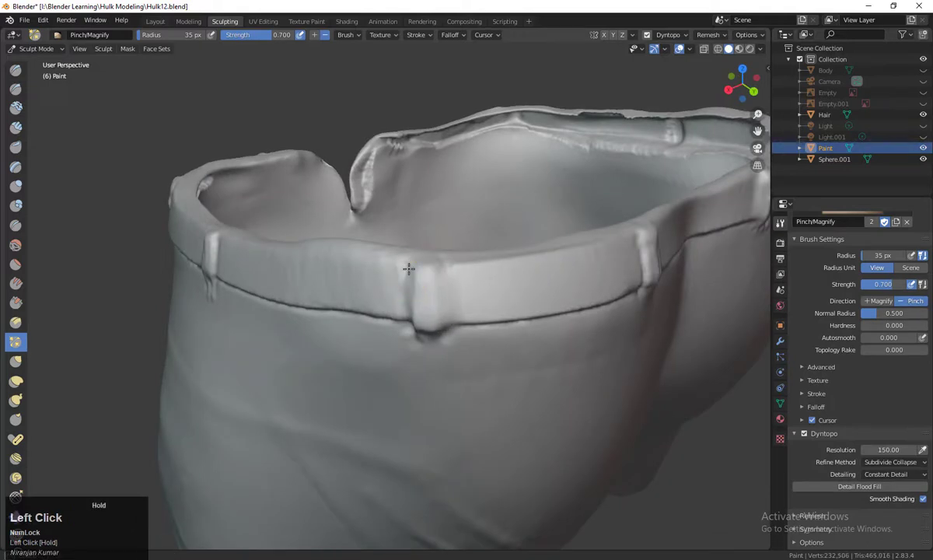
{"action": "mouse_move", "coordinate": [408, 268]}
{"action": "middle_mouse_down"}
{"action": "mouse_move", "coordinate": [423, 357]}
{"action": "mouse_move", "coordinate": [312, 344]}
{"action": "middle_mouse_up"}
Step: Cut sharp grooves along both edges of the hip belt loop with Draw Sharp at 0.707 strength, smoothing the waistband beside them
{"action": "left_click", "coordinate": [15, 225]}
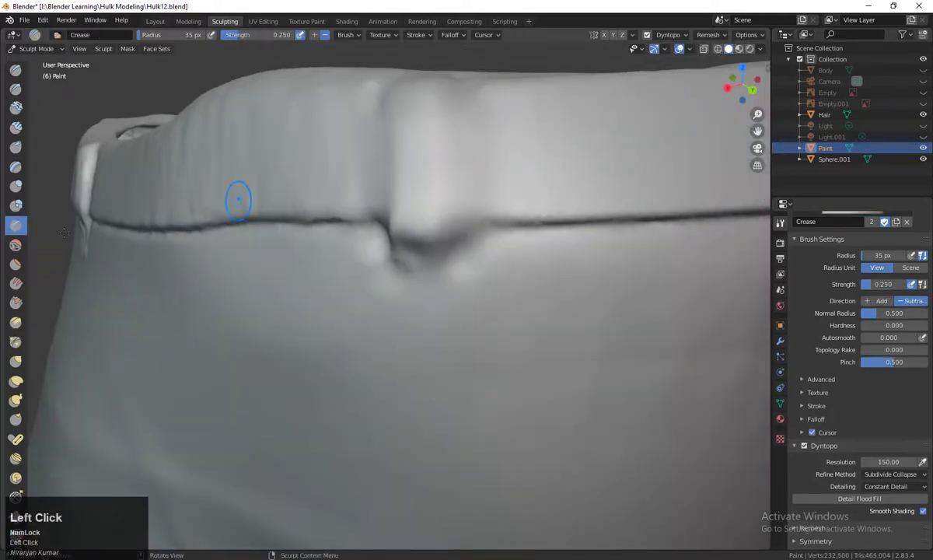
{"action": "scroll", "coordinate": [17, 89], "scroll_direction": "up", "scroll_amount": 1}
{"action": "left_click", "coordinate": [16, 90]}
{"action": "left_click_drag", "start_coordinate": [449, 84], "coordinate": [462, 227]}
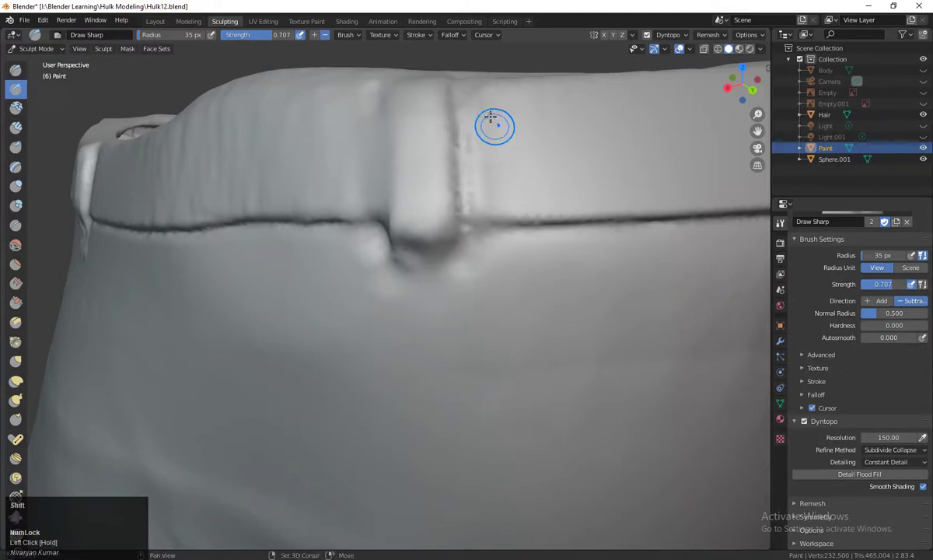
{"action": "left_click_drag", "start_coordinate": [490, 116], "coordinate": [477, 227], "text": "shift"}
{"action": "left_click_drag", "start_coordinate": [450, 84], "coordinate": [453, 233]}
{"action": "left_click_drag", "start_coordinate": [390, 87], "coordinate": [390, 240]}
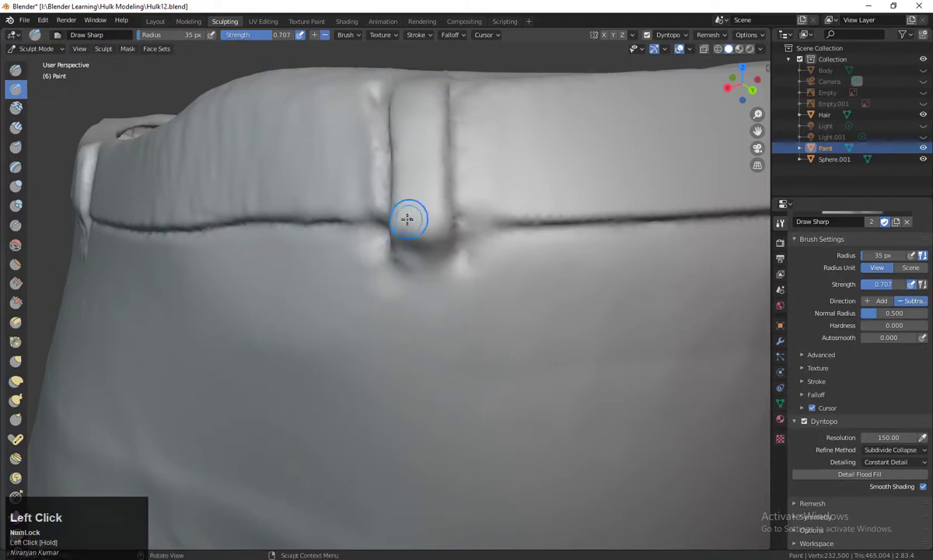
{"action": "left_click_drag", "start_coordinate": [351, 90], "coordinate": [372, 209], "text": "shift"}
Step: Fill the hollow on the edge of the fly flap with the Blob brush at 35 px radius and 0.500 strength
{"action": "scroll", "coordinate": [421, 277], "scroll_direction": "down", "scroll_amount": 5}
{"action": "mouse_move", "coordinate": [424, 280]}
{"action": "middle_mouse_down"}
{"action": "mouse_move", "coordinate": [536, 323]}
{"action": "mouse_move", "coordinate": [607, 300]}
{"action": "middle_mouse_up"}
{"action": "scroll", "coordinate": [486, 354], "scroll_direction": "up", "scroll_amount": 1}
{"action": "middle_click_drag", "start_coordinate": [485, 353], "coordinate": [475, 389]}
{"action": "mouse_move", "coordinate": [365, 292]}
{"action": "left_mouse_down", "text": "shift"}
{"action": "mouse_move", "coordinate": [359, 284]}
{"action": "mouse_move", "coordinate": [513, 294]}
{"action": "left_mouse_up", "text": "shift"}
{"action": "middle_click_drag", "start_coordinate": [366, 330], "coordinate": [436, 310]}
{"action": "scroll", "coordinate": [404, 375], "scroll_direction": "up", "scroll_amount": 1}
{"action": "middle_click_drag", "start_coordinate": [405, 375], "coordinate": [427, 380]}
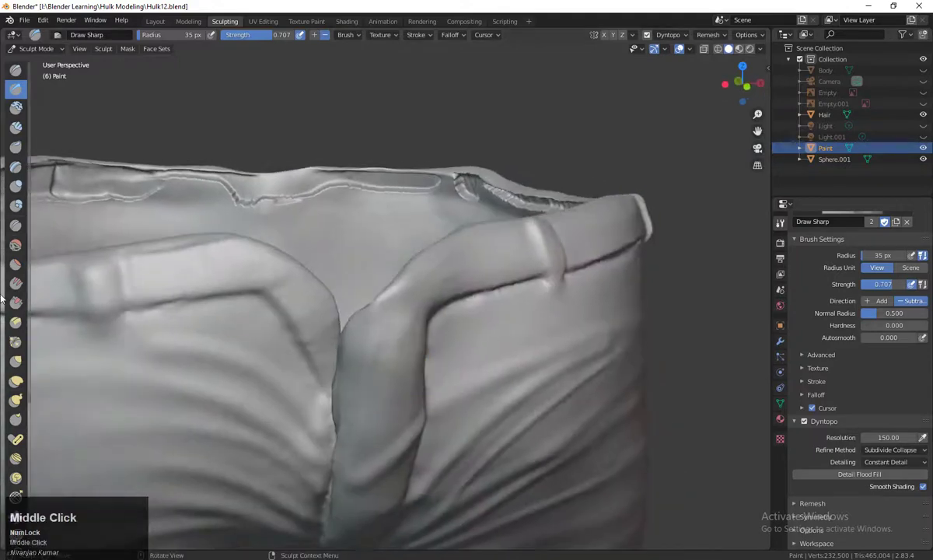
{"action": "left_click", "coordinate": [16, 264]}
{"action": "mouse_move", "coordinate": [489, 443]}
{"action": "middle_mouse_down"}
{"action": "mouse_move", "coordinate": [593, 343]}
{"action": "mouse_move", "coordinate": [545, 420]}
{"action": "mouse_move", "coordinate": [502, 438]}
{"action": "middle_mouse_up"}
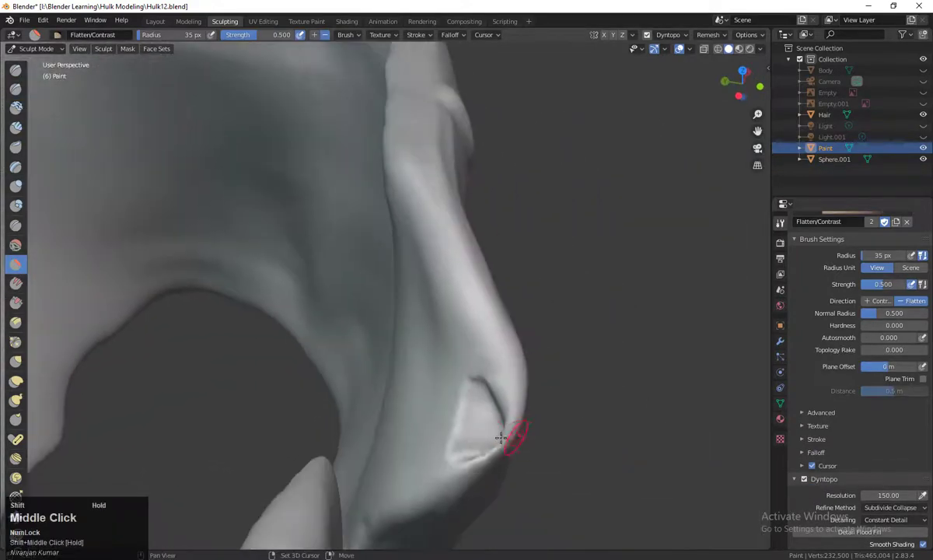
{"action": "left_click", "coordinate": [16, 283]}
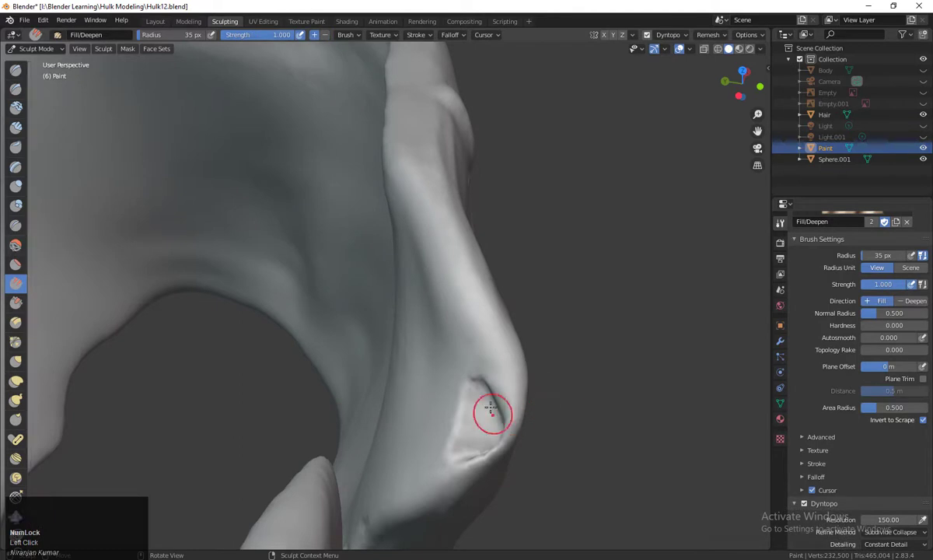
{"action": "left_click", "coordinate": [15, 206]}
{"action": "mouse_move", "coordinate": [477, 410]}
{"action": "left_mouse_down"}
{"action": "mouse_move", "coordinate": [470, 449]}
{"action": "mouse_move", "coordinate": [494, 401]}
{"action": "mouse_move", "coordinate": [501, 444]}
{"action": "left_mouse_up"}
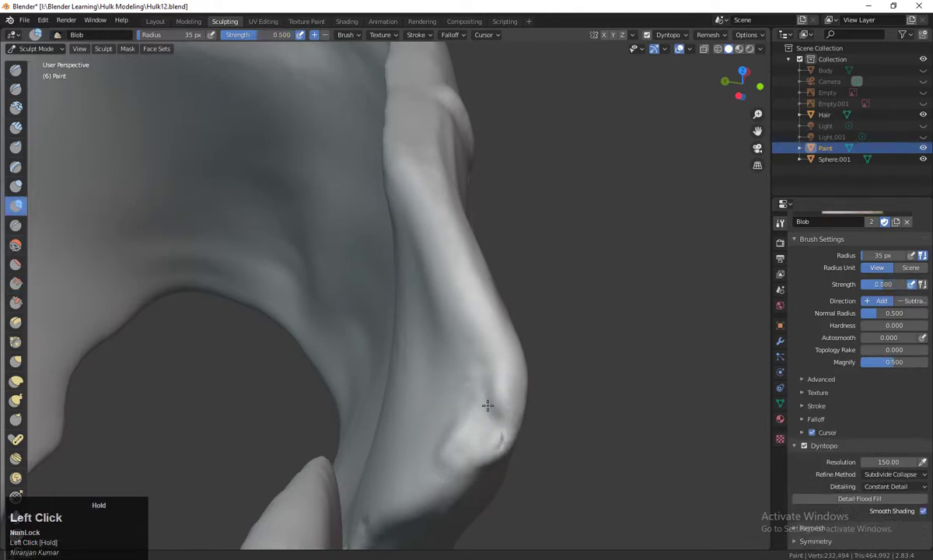
{"action": "mouse_move", "coordinate": [488, 404]}
{"action": "middle_mouse_down"}
{"action": "mouse_move", "coordinate": [396, 322]}
{"action": "mouse_move", "coordinate": [477, 371]}
{"action": "middle_mouse_up"}
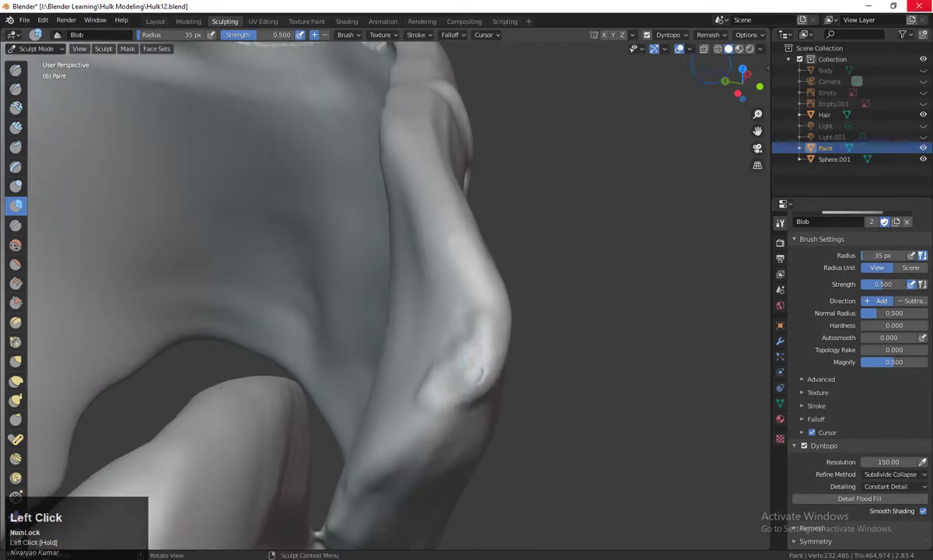
Step: Pinch the folded edge of the fly flap and the adjoining front waistband with the Pinch/Magnify brush
{"action": "mouse_move", "coordinate": [264, 319]}
{"action": "middle_mouse_down"}
{"action": "mouse_move", "coordinate": [128, 371]}
{"action": "mouse_move", "coordinate": [85, 360]}
{"action": "middle_mouse_up"}
{"action": "left_click", "coordinate": [15, 323]}
{"action": "left_click", "coordinate": [16, 342]}
{"action": "mouse_move", "coordinate": [435, 389]}
{"action": "middle_mouse_down"}
{"action": "mouse_move", "coordinate": [366, 401]}
{"action": "mouse_move", "coordinate": [275, 351]}
{"action": "middle_mouse_up"}
{"action": "left_click_drag", "start_coordinate": [275, 351], "coordinate": [275, 351]}
{"action": "left_click_drag", "start_coordinate": [306, 315], "coordinate": [353, 164]}
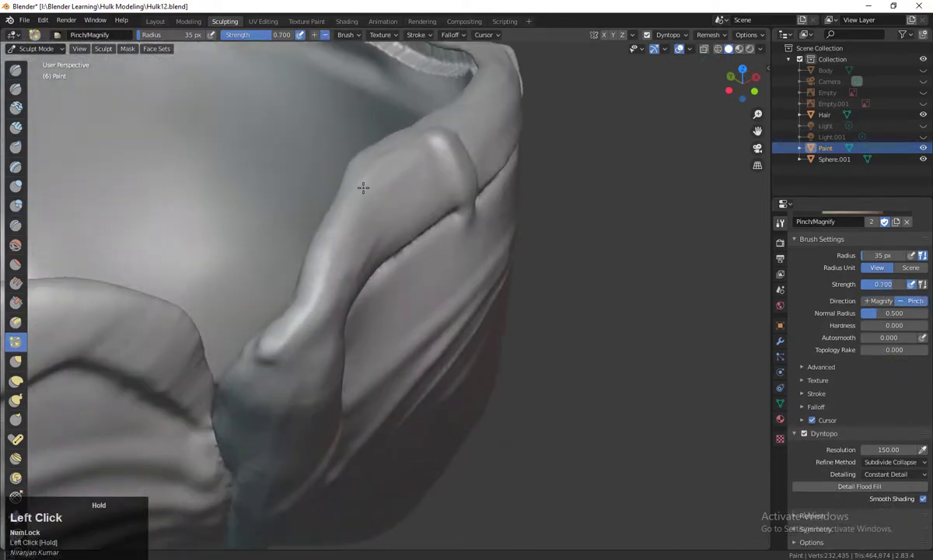
{"action": "mouse_move", "coordinate": [392, 173]}
{"action": "middle_mouse_down"}
{"action": "mouse_move", "coordinate": [372, 217]}
{"action": "mouse_move", "coordinate": [469, 187]}
{"action": "middle_mouse_up"}
{"action": "left_click_drag", "start_coordinate": [469, 187], "coordinate": [469, 186]}
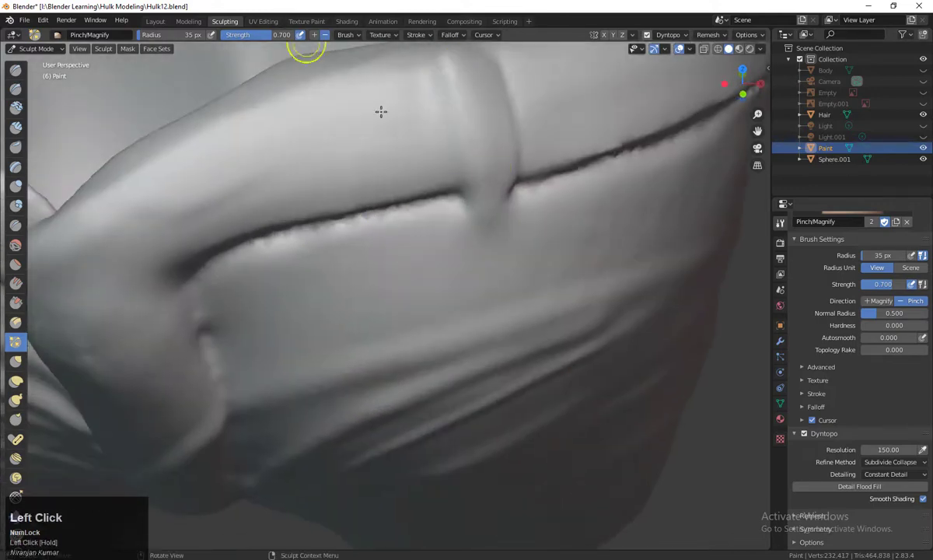
Step: Carve both edges of the front belt loop with the Draw Sharp brush at 21 px radius
{"action": "middle_click_drag", "start_coordinate": [381, 112], "coordinate": [423, 177]}
{"action": "left_click", "coordinate": [19, 226]}
{"action": "left_click", "coordinate": [19, 88]}
{"action": "mouse_move", "coordinate": [445, 71]}
{"action": "left_mouse_down"}
{"action": "mouse_move", "coordinate": [440, 157]}
{"action": "mouse_move", "coordinate": [455, 211]}
{"action": "left_mouse_up"}
{"action": "key", "text": "ctrl+z"}
{"action": "mouse_move", "coordinate": [464, 322]}
{"action": "middle_mouse_down"}
{"action": "mouse_move", "coordinate": [464, 371]}
{"action": "mouse_move", "coordinate": [452, 398]}
{"action": "mouse_move", "coordinate": [476, 393]}
{"action": "middle_mouse_up"}
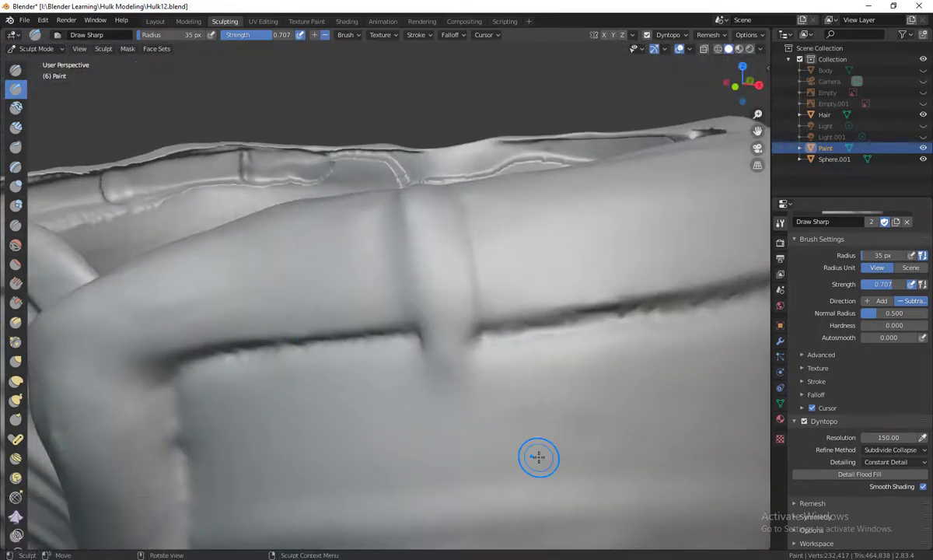
{"action": "middle_click_drag", "start_coordinate": [488, 319], "coordinate": [453, 306]}
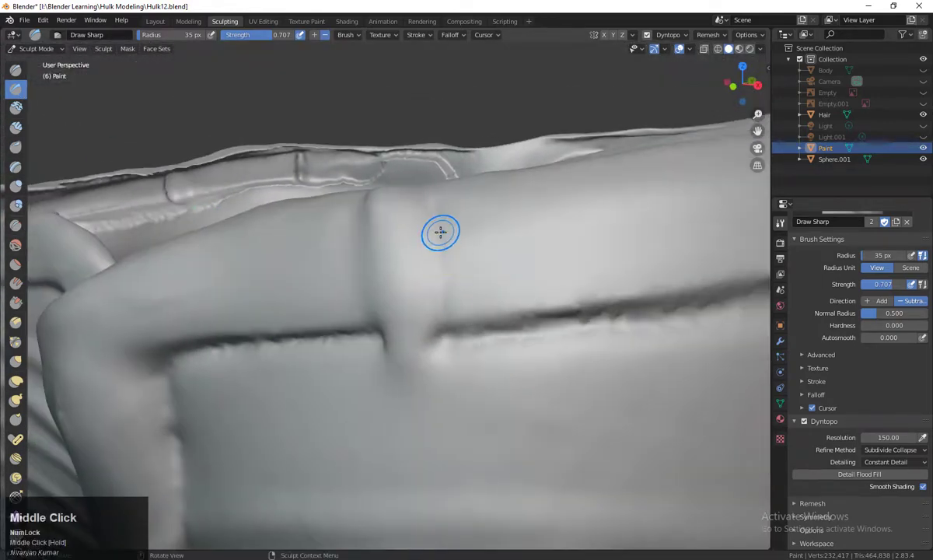
{"action": "key", "text": "f"}
{"action": "left_click", "coordinate": [429, 232]}
{"action": "left_click_drag", "start_coordinate": [434, 196], "coordinate": [440, 289]}
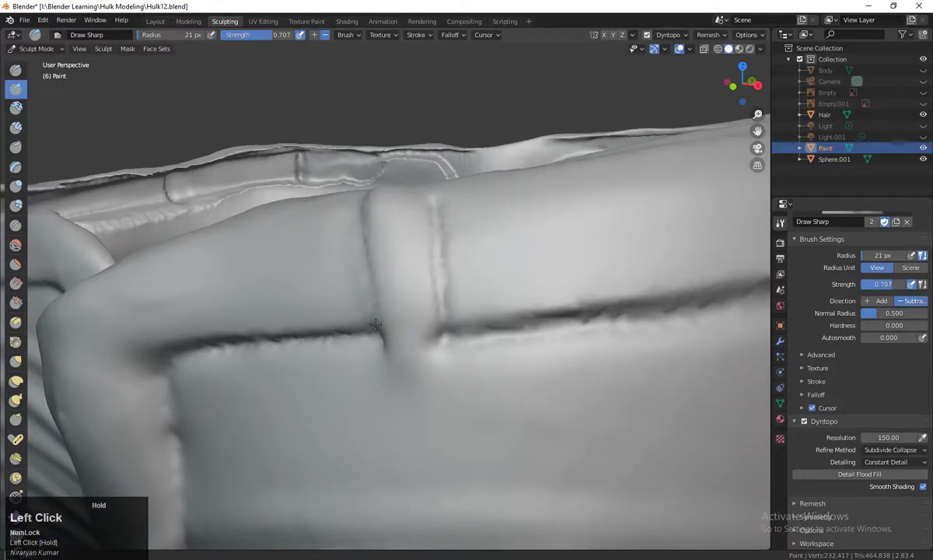
{"action": "middle_click_drag", "start_coordinate": [385, 343], "coordinate": [414, 325]}
{"action": "mouse_move", "coordinate": [422, 185]}
{"action": "left_mouse_down"}
{"action": "mouse_move", "coordinate": [425, 225]}
{"action": "mouse_move", "coordinate": [428, 206]}
{"action": "mouse_move", "coordinate": [444, 243]}
{"action": "mouse_move", "coordinate": [440, 287]}
{"action": "left_mouse_up"}
Step: Raise a ridge along the outer edge of the front belt loop with inverted Draw Sharp strokes and smooth it
{"action": "middle_click", "coordinate": [438, 177]}
{"action": "mouse_move", "coordinate": [440, 286]}
{"action": "middle_mouse_down"}
{"action": "mouse_move", "coordinate": [466, 288]}
{"action": "mouse_move", "coordinate": [394, 213]}
{"action": "middle_mouse_up"}
{"action": "left_click_drag", "start_coordinate": [397, 316], "coordinate": [393, 217], "text": "ctrl"}
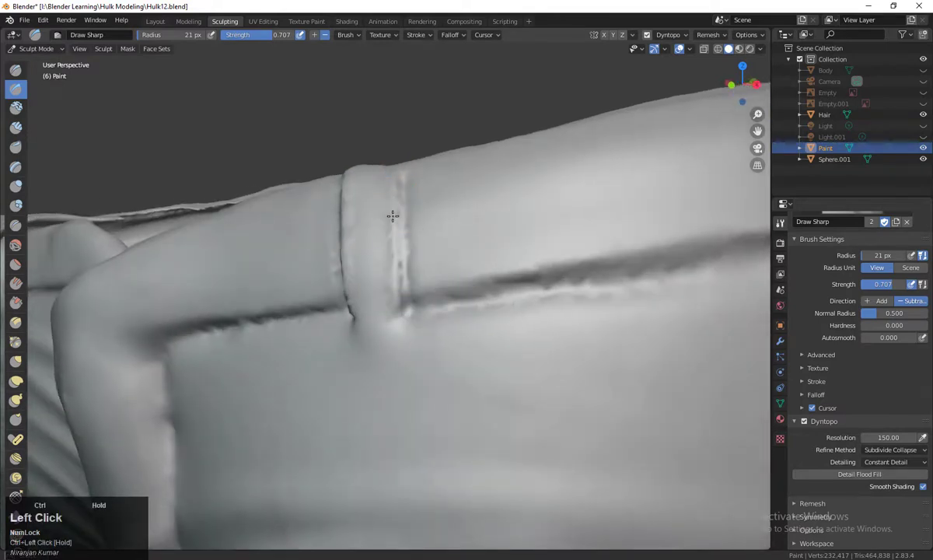
{"action": "left_click_drag", "start_coordinate": [396, 266], "coordinate": [371, 260], "text": "ctrl"}
{"action": "mouse_move", "coordinate": [372, 260]}
{"action": "middle_mouse_down"}
{"action": "mouse_move", "coordinate": [443, 423]}
{"action": "mouse_move", "coordinate": [308, 234]}
{"action": "middle_mouse_up"}
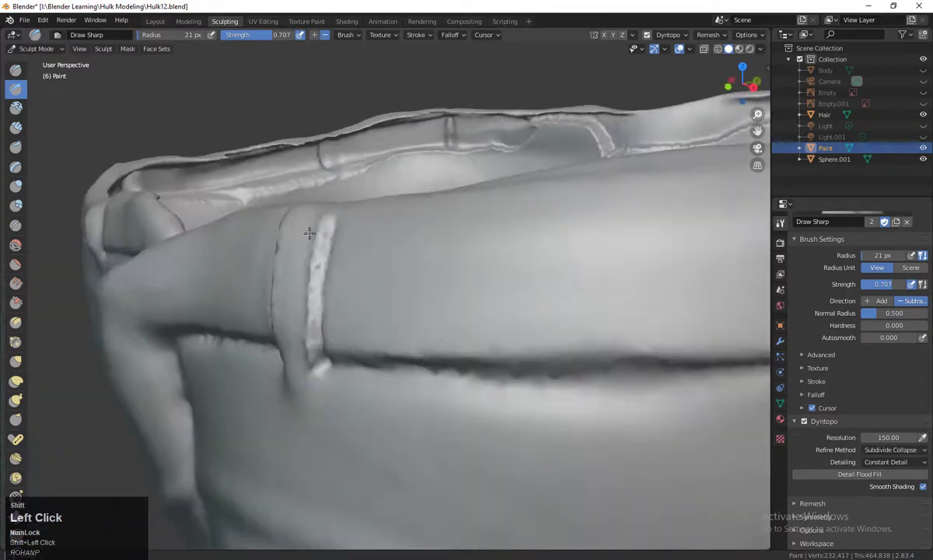
{"action": "mouse_move", "coordinate": [308, 234]}
{"action": "left_mouse_down", "text": "shift"}
{"action": "mouse_move", "coordinate": [286, 247]}
{"action": "mouse_move", "coordinate": [327, 284]}
{"action": "left_mouse_up", "text": "shift"}
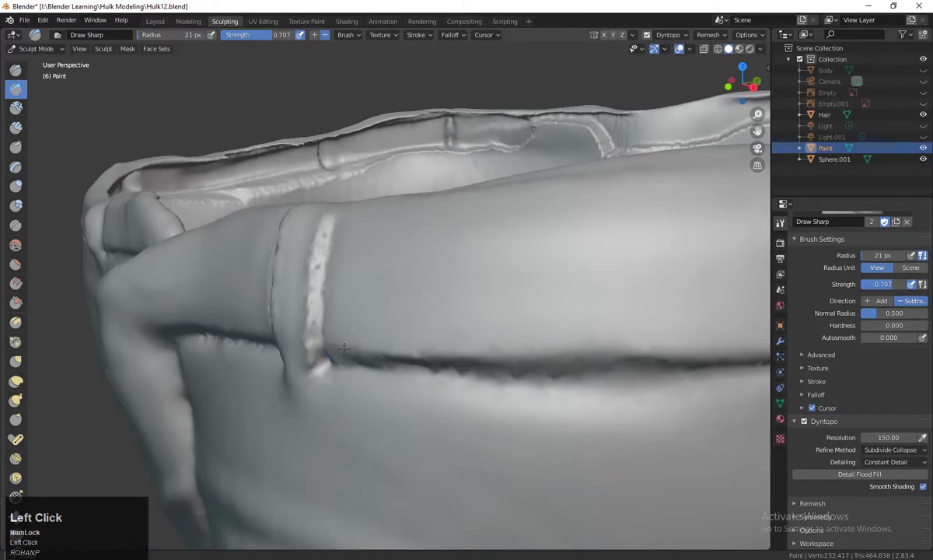
{"action": "left_click", "coordinate": [326, 323]}
Step: Sharpen the side belt loop's edges and the waistband seam leading up to it with Draw Sharp
{"action": "mouse_move", "coordinate": [619, 331]}
{"action": "middle_mouse_down"}
{"action": "mouse_move", "coordinate": [553, 363]}
{"action": "mouse_move", "coordinate": [511, 404]}
{"action": "mouse_move", "coordinate": [538, 241]}
{"action": "middle_mouse_up"}
{"action": "left_click", "coordinate": [553, 363]}
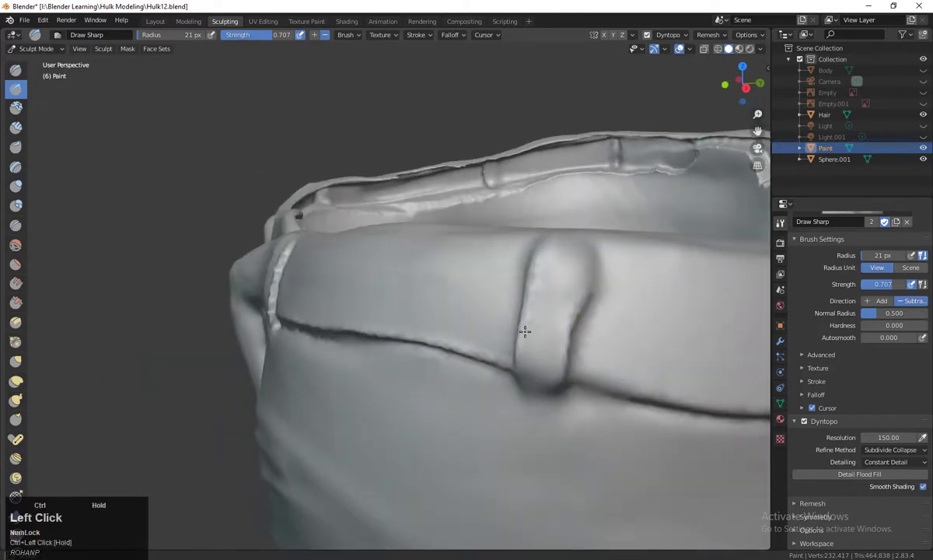
{"action": "middle_click_drag", "start_coordinate": [582, 405], "coordinate": [239, 249], "text": "ctrl"}
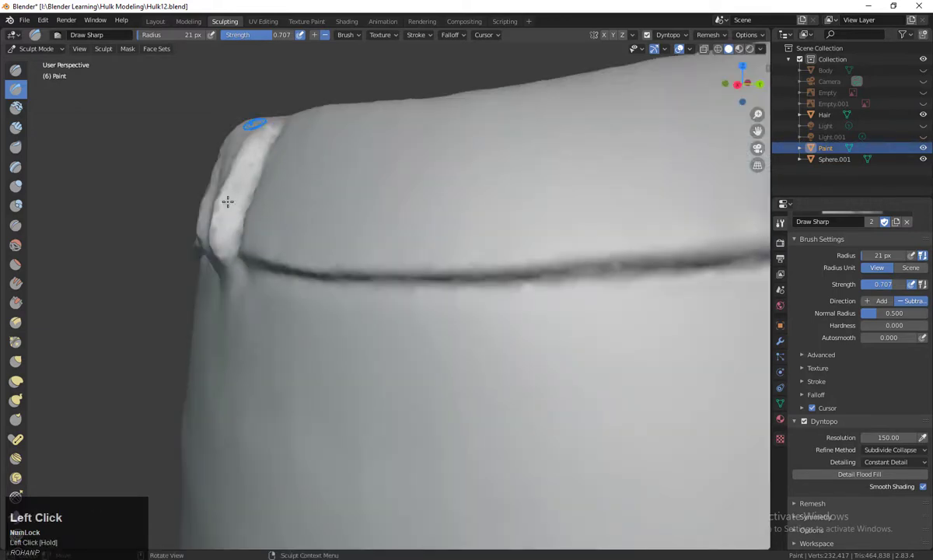
{"action": "mouse_move", "coordinate": [288, 262]}
{"action": "left_mouse_down"}
{"action": "mouse_move", "coordinate": [485, 273]}
{"action": "mouse_move", "coordinate": [339, 267]}
{"action": "mouse_move", "coordinate": [691, 258]}
{"action": "left_mouse_up"}
{"action": "key", "text": "ctrl+z"}
{"action": "mouse_move", "coordinate": [648, 249]}
{"action": "middle_mouse_down", "text": "ctrl"}
{"action": "mouse_move", "coordinate": [540, 333]}
{"action": "mouse_move", "coordinate": [502, 342]}
{"action": "middle_mouse_up", "text": "ctrl"}
{"action": "left_click_drag", "start_coordinate": [304, 335], "coordinate": [570, 330], "text": "ctrl"}
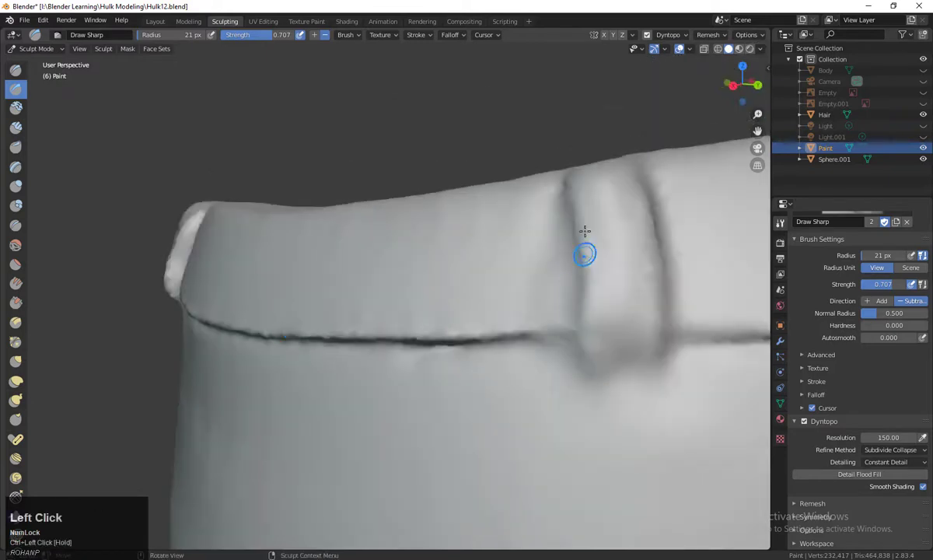
{"action": "left_click_drag", "start_coordinate": [575, 287], "coordinate": [561, 183]}
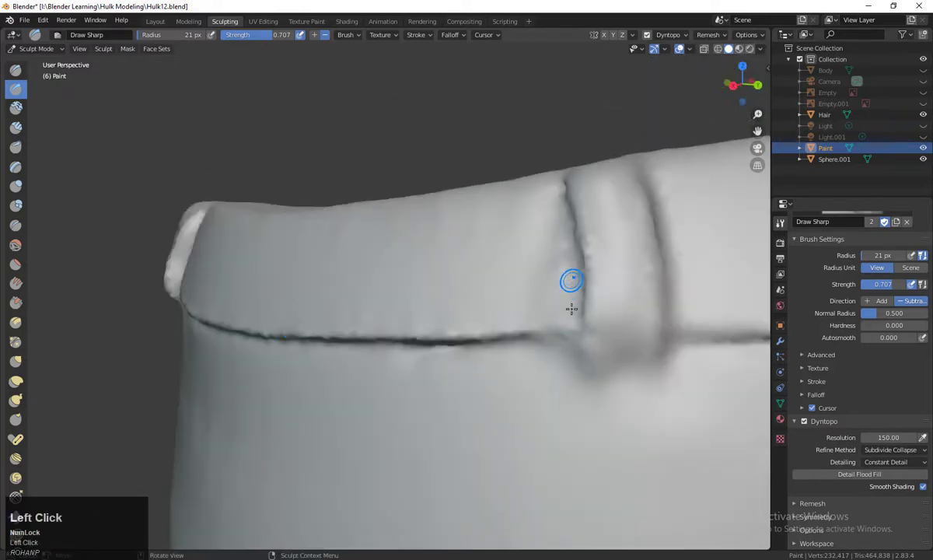
Step: Define the far edge of the side belt loop and continue refining the seam under the waistband
{"action": "middle_click_drag", "start_coordinate": [611, 321], "coordinate": [445, 331]}
{"action": "scroll", "coordinate": [377, 358], "scroll_direction": "up", "scroll_amount": 3}
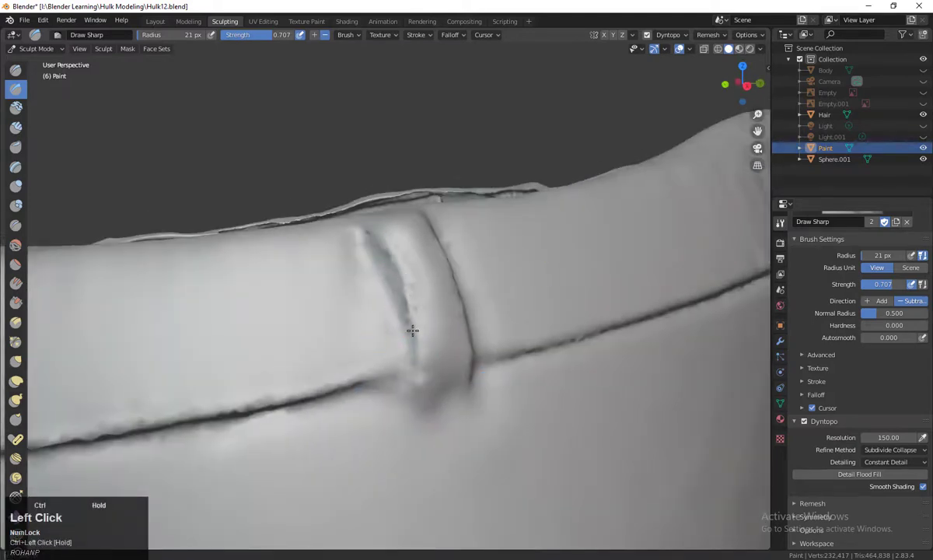
{"action": "middle_click_drag", "start_coordinate": [515, 389], "coordinate": [481, 396]}
{"action": "mouse_move", "coordinate": [110, 272]}
{"action": "left_mouse_down", "text": "ctrl"}
{"action": "mouse_move", "coordinate": [139, 399]}
{"action": "mouse_move", "coordinate": [347, 373]}
{"action": "mouse_move", "coordinate": [665, 291]}
{"action": "left_mouse_up", "text": "ctrl"}
{"action": "scroll", "coordinate": [513, 383], "scroll_direction": "down", "scroll_amount": 4}
{"action": "middle_click_drag", "start_coordinate": [512, 383], "coordinate": [465, 387]}
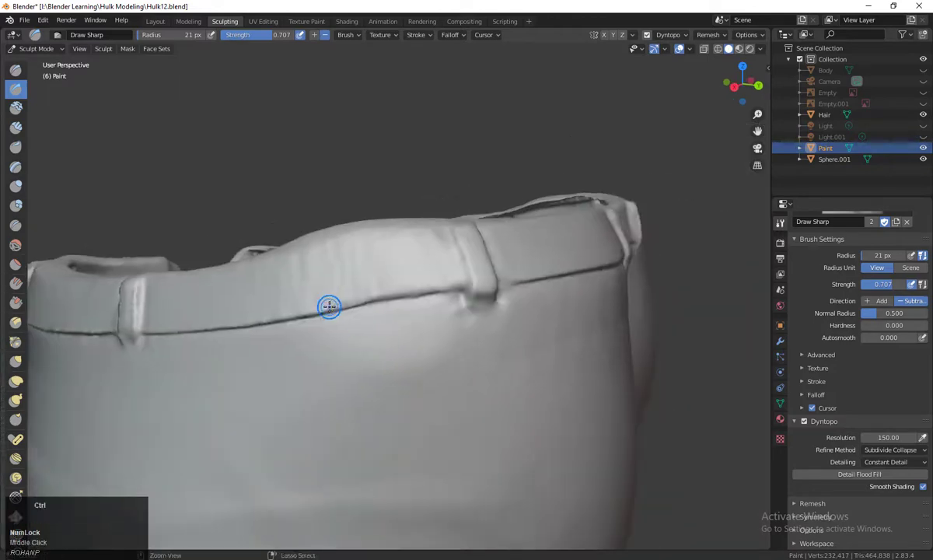
{"action": "left_click_drag", "start_coordinate": [330, 308], "coordinate": [468, 286], "text": "ctrl"}
Step: Refine the edges of the next belt loops around the hip toward the back with inverted Draw Sharp strokes
{"action": "middle_click_drag", "start_coordinate": [468, 292], "coordinate": [381, 330]}
{"action": "left_click_drag", "start_coordinate": [355, 276], "coordinate": [371, 372], "text": "ctrl"}
{"action": "middle_click_drag", "start_coordinate": [426, 392], "coordinate": [379, 380]}
{"action": "left_click_drag", "start_coordinate": [296, 253], "coordinate": [300, 346], "text": "ctrl"}
{"action": "middle_click_drag", "start_coordinate": [467, 377], "coordinate": [408, 381]}
{"action": "left_click_drag", "start_coordinate": [462, 253], "coordinate": [460, 339], "text": "ctrl"}
Step: Smooth the face of the first rear belt loop and crisp up both of its edges with Draw Sharp
{"action": "middle_click_drag", "start_coordinate": [510, 342], "coordinate": [443, 335]}
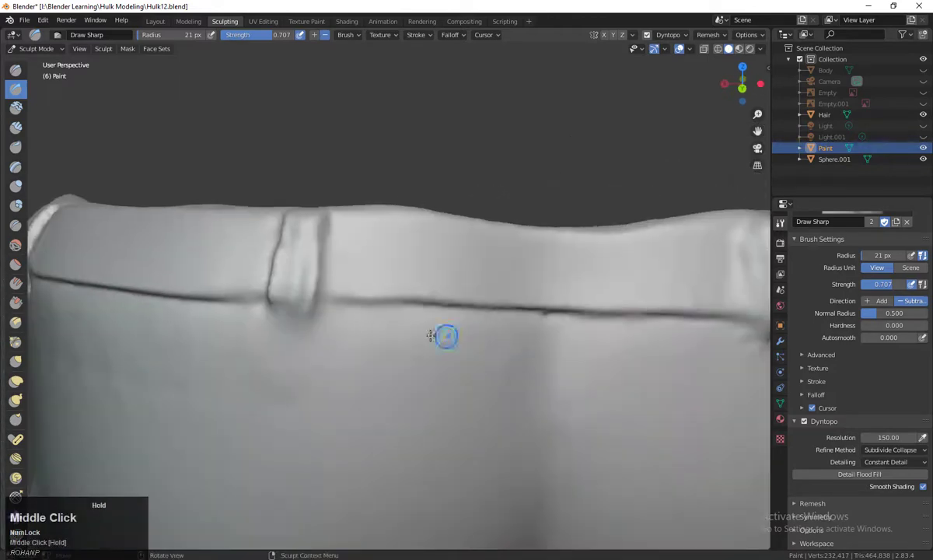
{"action": "scroll", "coordinate": [423, 326], "scroll_direction": "up", "scroll_amount": 2}
{"action": "left_click_drag", "start_coordinate": [300, 174], "coordinate": [275, 320], "text": "ctrl"}
{"action": "scroll", "coordinate": [342, 308], "scroll_direction": "down", "scroll_amount": 4}
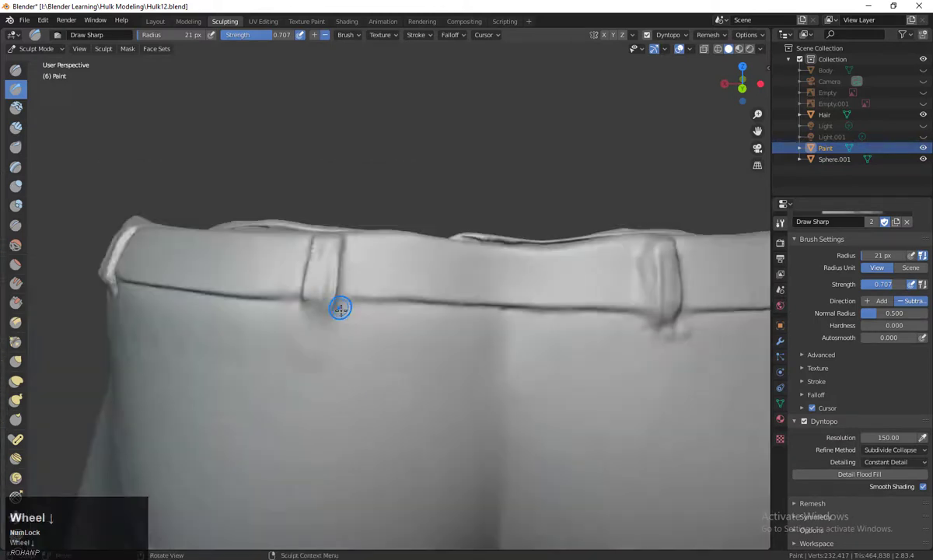
{"action": "scroll", "coordinate": [343, 309], "scroll_direction": "up", "scroll_amount": 2}
{"action": "middle_click_drag", "start_coordinate": [345, 309], "coordinate": [395, 320]}
{"action": "scroll", "coordinate": [398, 311], "scroll_direction": "up", "scroll_amount": 2}
{"action": "mouse_move", "coordinate": [424, 224]}
{"action": "left_mouse_down", "text": "shift"}
{"action": "mouse_move", "coordinate": [428, 285]}
{"action": "mouse_move", "coordinate": [400, 300]}
{"action": "left_mouse_up", "text": "shift"}
{"action": "left_click_drag", "start_coordinate": [400, 234], "coordinate": [432, 263], "text": "ctrl"}
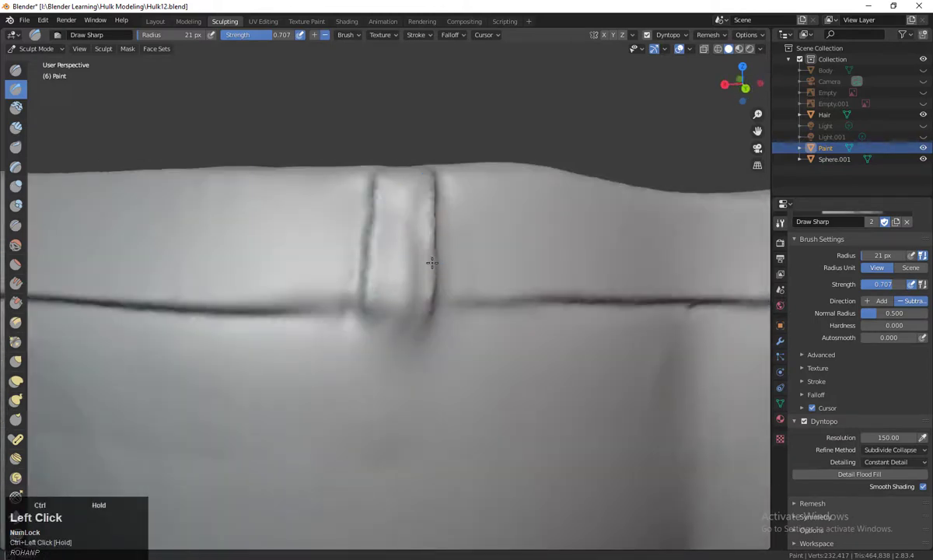
{"action": "left_click_drag", "start_coordinate": [378, 181], "coordinate": [359, 234], "text": "ctrl"}
Step: Raise a thin ridge along the rear belt loop's inner edge and the adjoining seam with inverted Draw Sharp strokes
{"action": "middle_click_drag", "start_coordinate": [359, 233], "coordinate": [415, 321]}
{"action": "scroll", "coordinate": [396, 263], "scroll_direction": "up", "scroll_amount": 3}
{"action": "left_click_drag", "start_coordinate": [396, 263], "coordinate": [273, 242], "text": "ctrl"}
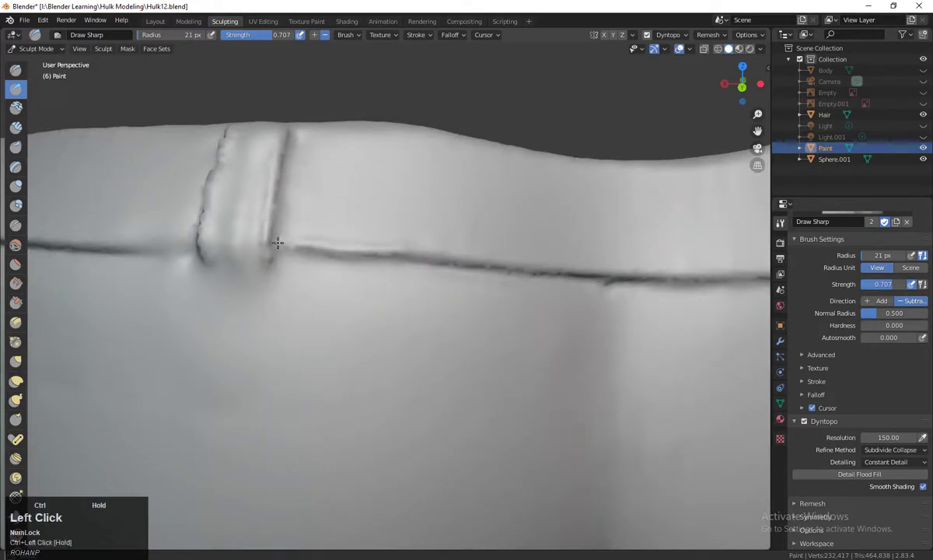
{"action": "middle_click_drag", "start_coordinate": [273, 242], "coordinate": [305, 235]}
{"action": "scroll", "coordinate": [457, 319], "scroll_direction": "down", "scroll_amount": 3}
{"action": "middle_click_drag", "start_coordinate": [457, 319], "coordinate": [427, 329]}
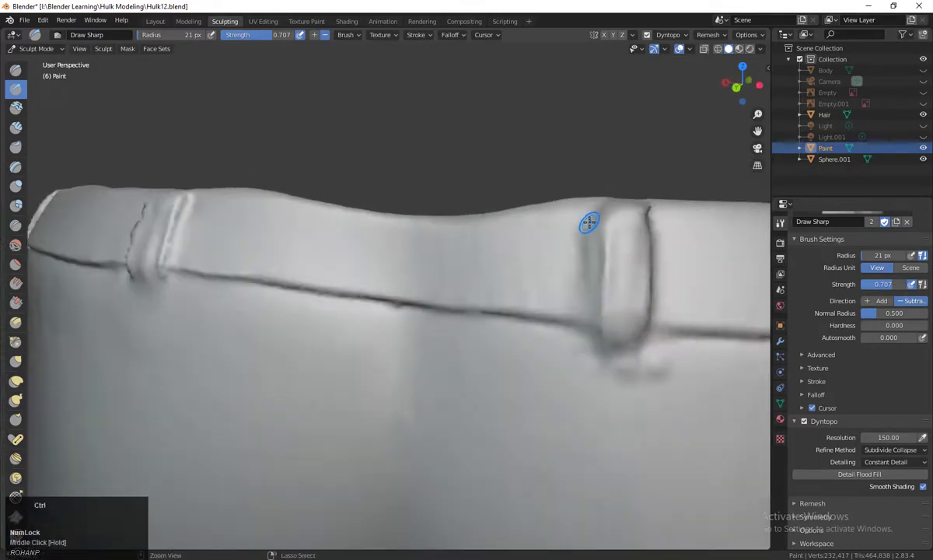
Step: Sharpen both edges and the lower end of the rear belt loop with Draw Sharp, undoing one stray stroke
{"action": "middle_click_drag", "start_coordinate": [556, 187], "coordinate": [495, 190]}
{"action": "left_click_drag", "start_coordinate": [495, 190], "coordinate": [479, 209]}
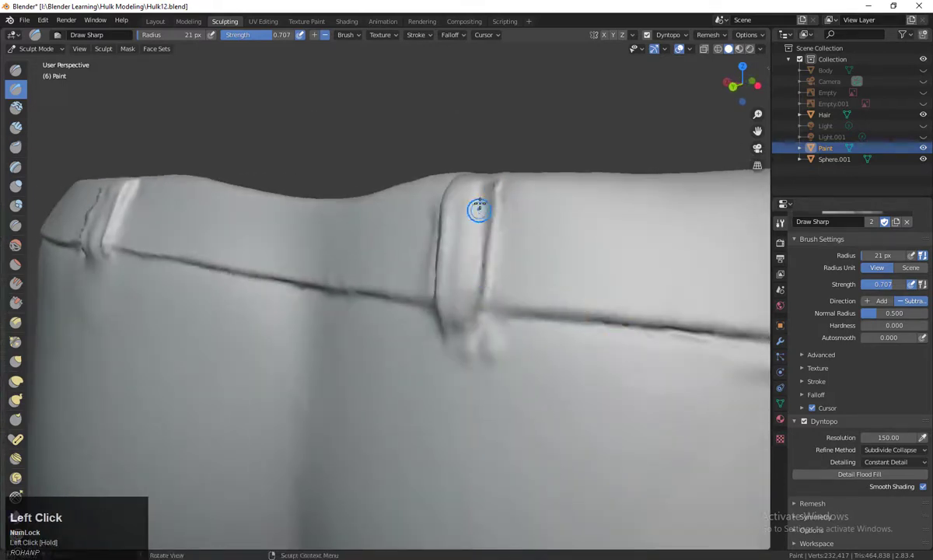
{"action": "left_click_drag", "start_coordinate": [525, 304], "coordinate": [444, 297], "text": "ctrl"}
{"action": "mouse_move", "coordinate": [444, 298]}
{"action": "middle_mouse_down"}
{"action": "mouse_move", "coordinate": [525, 321]}
{"action": "mouse_move", "coordinate": [588, 283]}
{"action": "middle_mouse_up"}
{"action": "key", "text": "ctrl+z"}
{"action": "middle_click_drag", "start_coordinate": [592, 242], "coordinate": [598, 245]}
{"action": "mouse_move", "coordinate": [540, 314]}
{"action": "left_mouse_down"}
{"action": "mouse_move", "coordinate": [663, 338]}
{"action": "mouse_move", "coordinate": [581, 333]}
{"action": "left_mouse_up"}
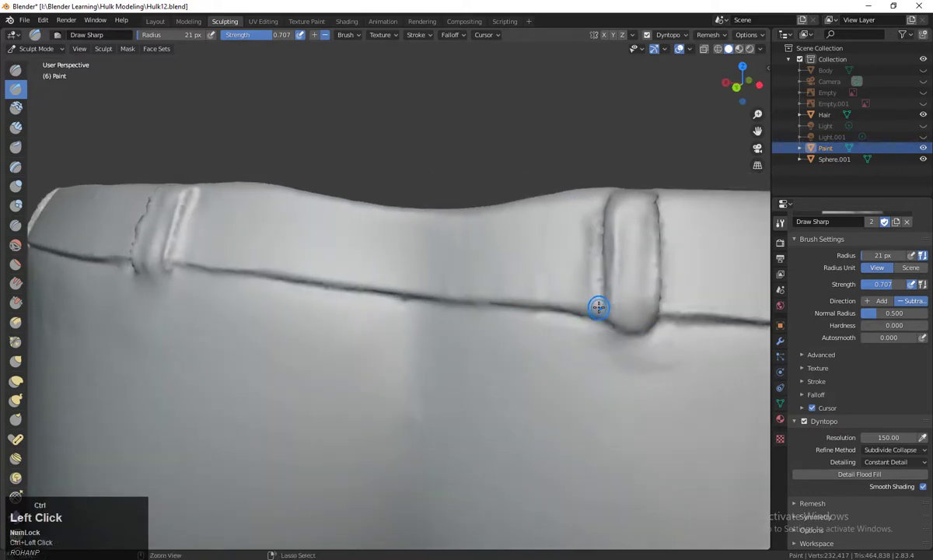
{"action": "middle_click_drag", "start_coordinate": [427, 295], "coordinate": [594, 273]}
{"action": "left_click_drag", "start_coordinate": [593, 273], "coordinate": [565, 265], "text": "ctrl"}
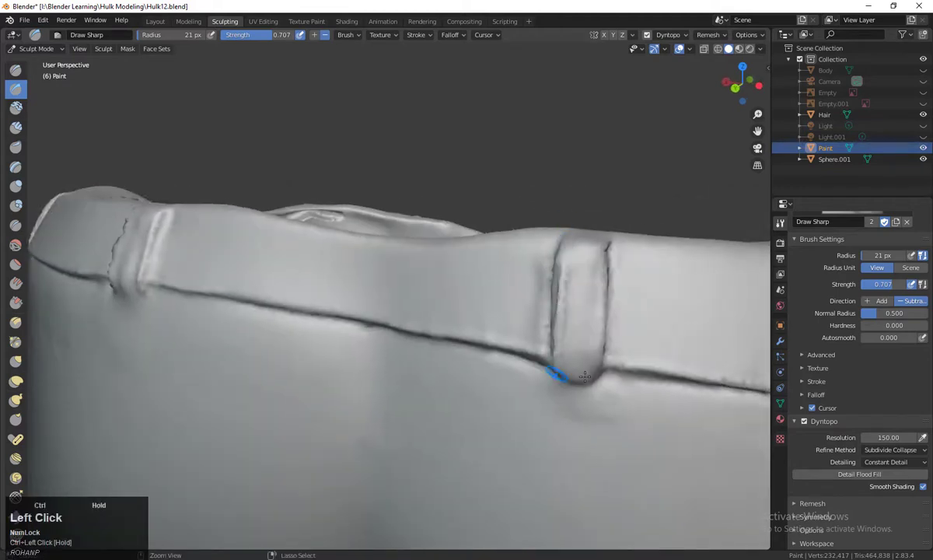
Step: Define the waistband seam from the finished rear belt loop toward the next loop and soften it slightly
{"action": "middle_click_drag", "start_coordinate": [657, 340], "coordinate": [307, 257], "text": "ctrl"}
{"action": "left_click_drag", "start_coordinate": [445, 281], "coordinate": [419, 272], "text": "ctrl"}
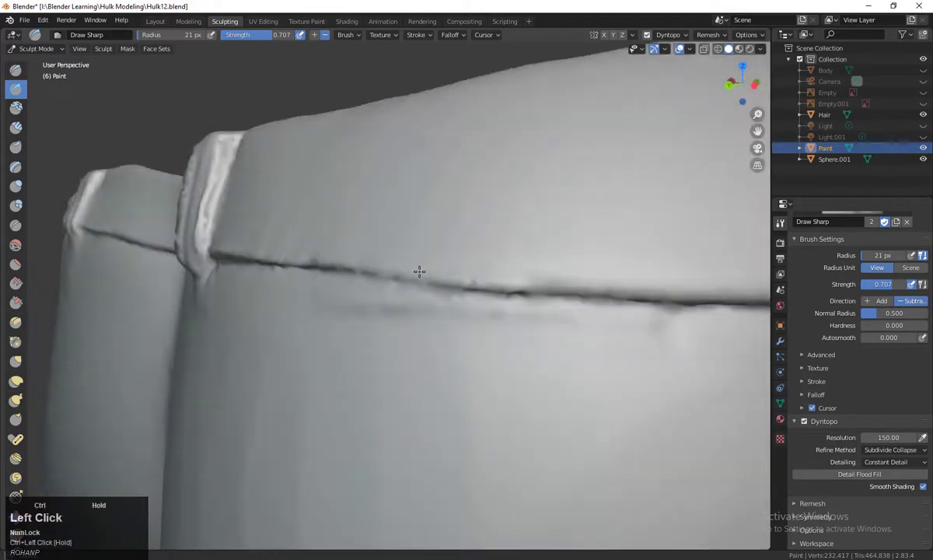
{"action": "middle_click_drag", "start_coordinate": [432, 312], "coordinate": [316, 309]}
{"action": "left_click_drag", "start_coordinate": [317, 309], "coordinate": [317, 309], "text": "shift"}
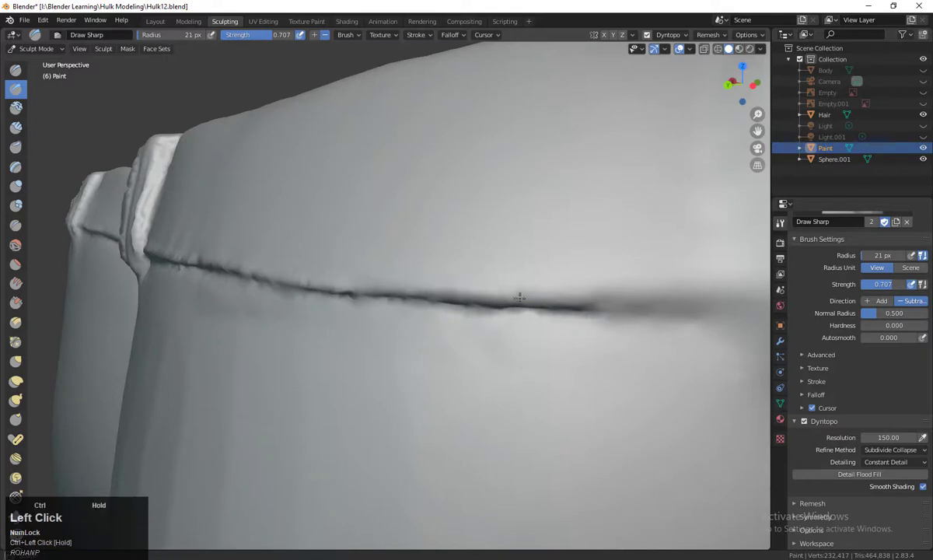
{"action": "middle_click_drag", "start_coordinate": [520, 299], "coordinate": [536, 304], "text": "ctrl"}
Step: Sharpen both side edges of the next soft belt loop and the seam beyond it with Draw Sharp strokes
{"action": "mouse_move", "coordinate": [357, 291]}
{"action": "left_mouse_down", "text": "ctrl"}
{"action": "mouse_move", "coordinate": [531, 293]}
{"action": "mouse_move", "coordinate": [550, 172]}
{"action": "left_mouse_up", "text": "ctrl"}
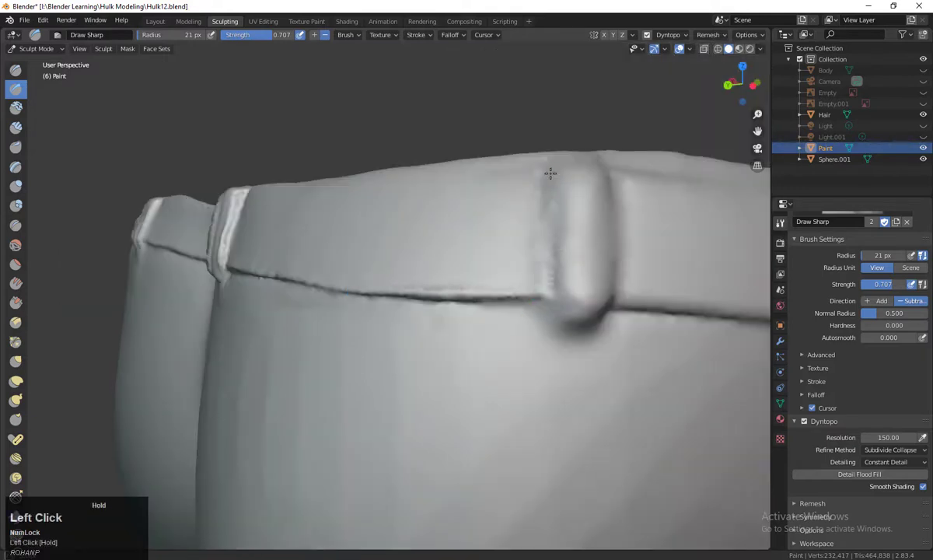
{"action": "left_click_drag", "start_coordinate": [558, 289], "coordinate": [559, 183], "text": "ctrl"}
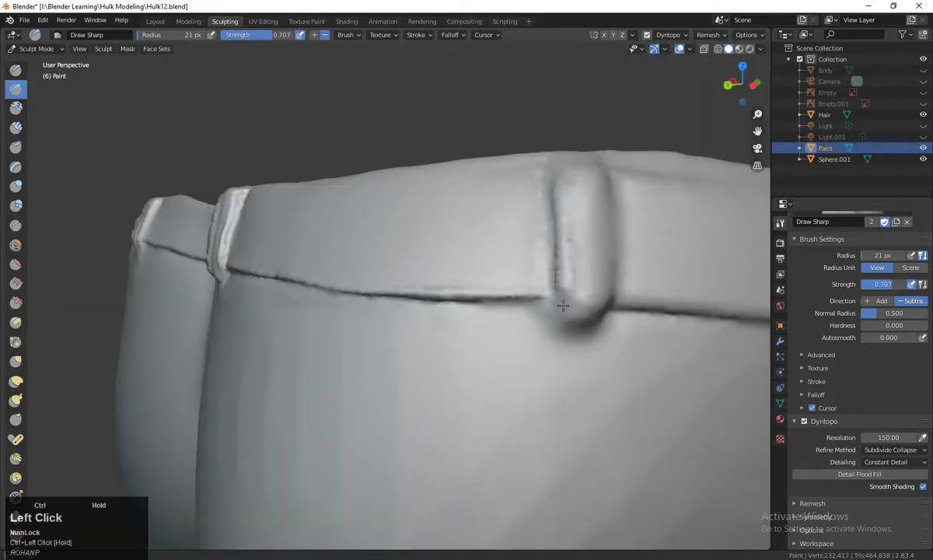
{"action": "middle_click_drag", "start_coordinate": [572, 267], "coordinate": [544, 263]}
{"action": "left_click_drag", "start_coordinate": [420, 166], "coordinate": [410, 274], "text": "ctrl"}
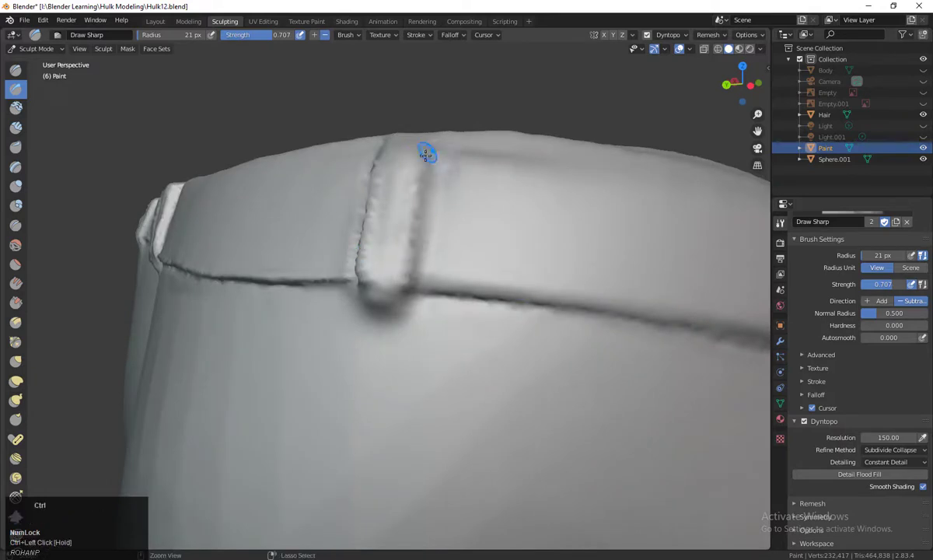
{"action": "left_click_drag", "start_coordinate": [511, 288], "coordinate": [708, 322], "text": "ctrl"}
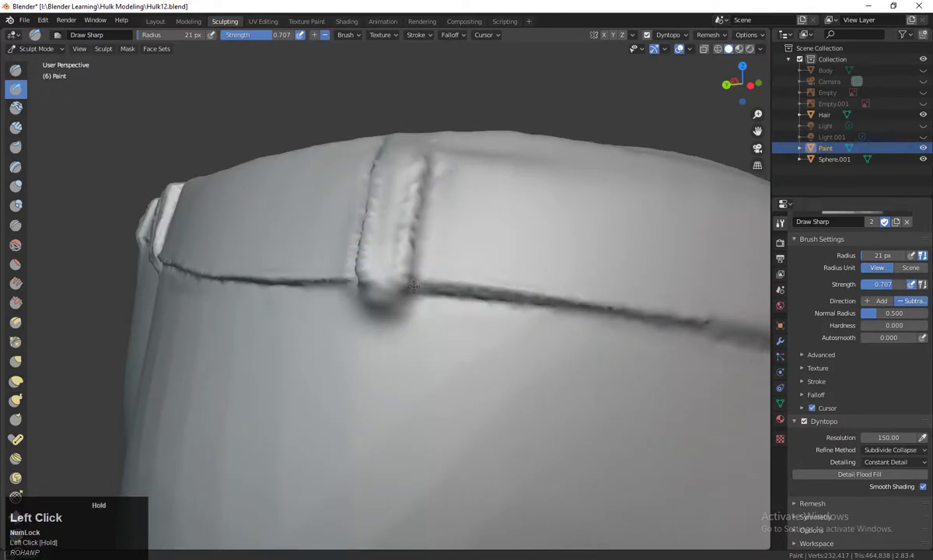
{"action": "left_click_drag", "start_coordinate": [414, 287], "coordinate": [423, 304]}
Step: Continue the seam to the following belt loop, sharpen both its edges, and deepen the seam on either side
{"action": "mouse_move", "coordinate": [389, 305]}
{"action": "middle_mouse_down"}
{"action": "mouse_move", "coordinate": [444, 308]}
{"action": "mouse_move", "coordinate": [429, 307]}
{"action": "middle_mouse_up"}
{"action": "left_click_drag", "start_coordinate": [568, 194], "coordinate": [585, 318]}
{"action": "mouse_move", "coordinate": [545, 303]}
{"action": "middle_mouse_down"}
{"action": "mouse_move", "coordinate": [454, 290]}
{"action": "mouse_move", "coordinate": [423, 260]}
{"action": "middle_mouse_up"}
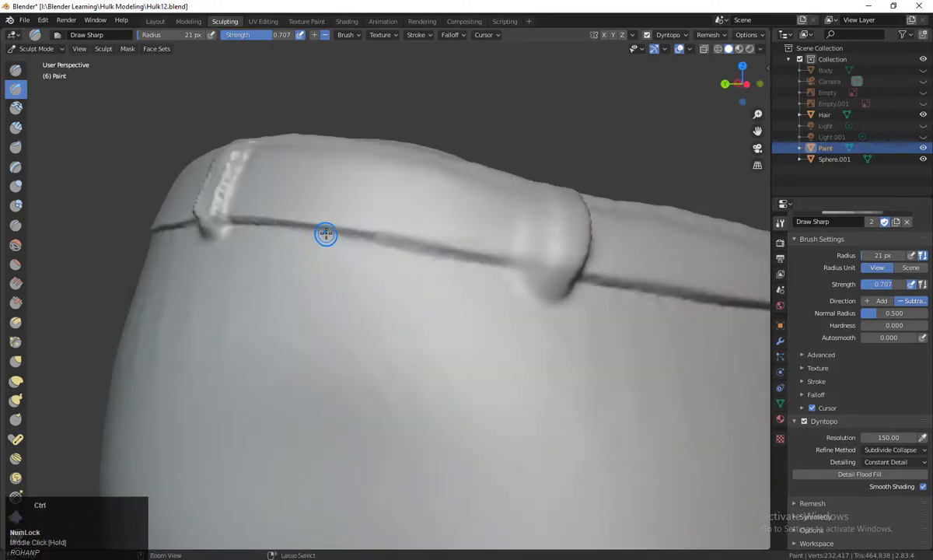
{"action": "left_click_drag", "start_coordinate": [318, 226], "coordinate": [519, 267]}
{"action": "middle_click_drag", "start_coordinate": [513, 264], "coordinate": [420, 253]}
{"action": "left_click_drag", "start_coordinate": [398, 203], "coordinate": [387, 247]}
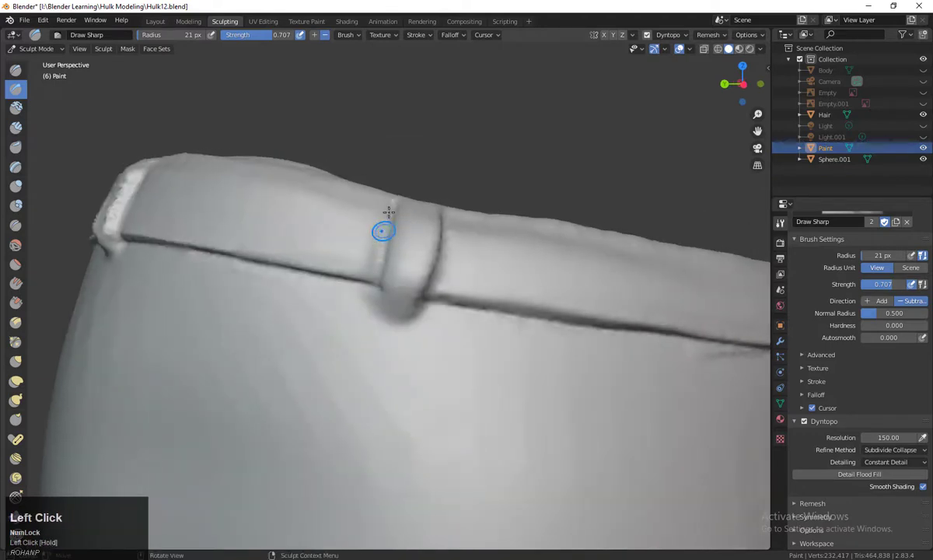
{"action": "left_click_drag", "start_coordinate": [436, 218], "coordinate": [431, 286]}
{"action": "left_click_drag", "start_coordinate": [374, 283], "coordinate": [390, 261], "text": "ctrl"}
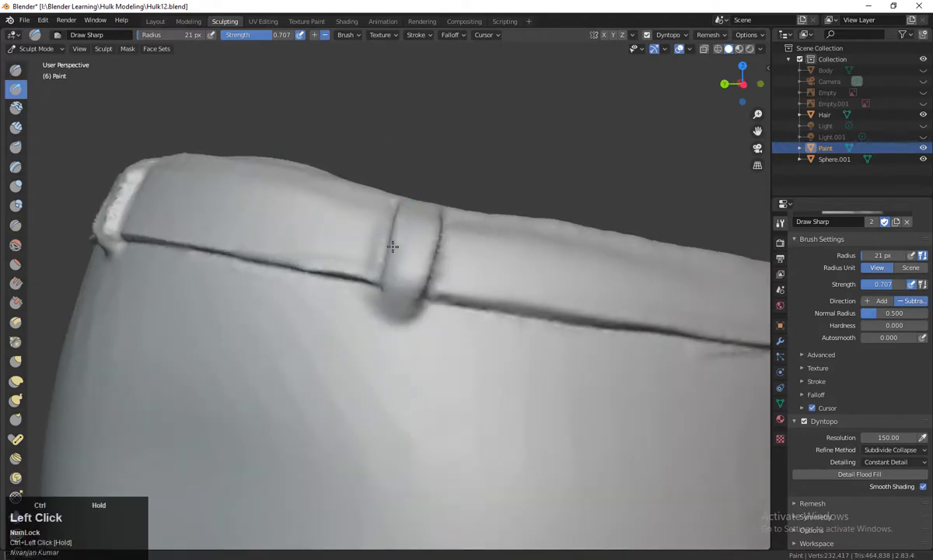
{"action": "middle_click_drag", "start_coordinate": [419, 299], "coordinate": [157, 271]}
{"action": "mouse_move", "coordinate": [148, 257]}
{"action": "left_mouse_down", "text": "ctrl"}
{"action": "mouse_move", "coordinate": [441, 306]}
{"action": "mouse_move", "coordinate": [693, 333]}
{"action": "left_mouse_up", "text": "ctrl"}
Step: Define both edges of the hip belt loop near the front opening where it meets the waistband seam
{"action": "middle_click_drag", "start_coordinate": [693, 332], "coordinate": [406, 334]}
{"action": "left_click_drag", "start_coordinate": [419, 233], "coordinate": [414, 314]}
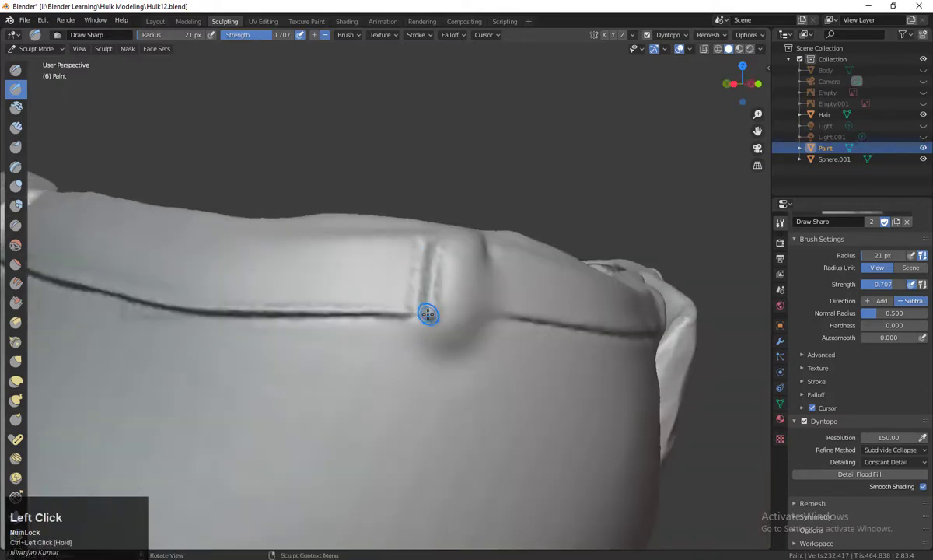
{"action": "middle_click_drag", "start_coordinate": [484, 317], "coordinate": [464, 337]}
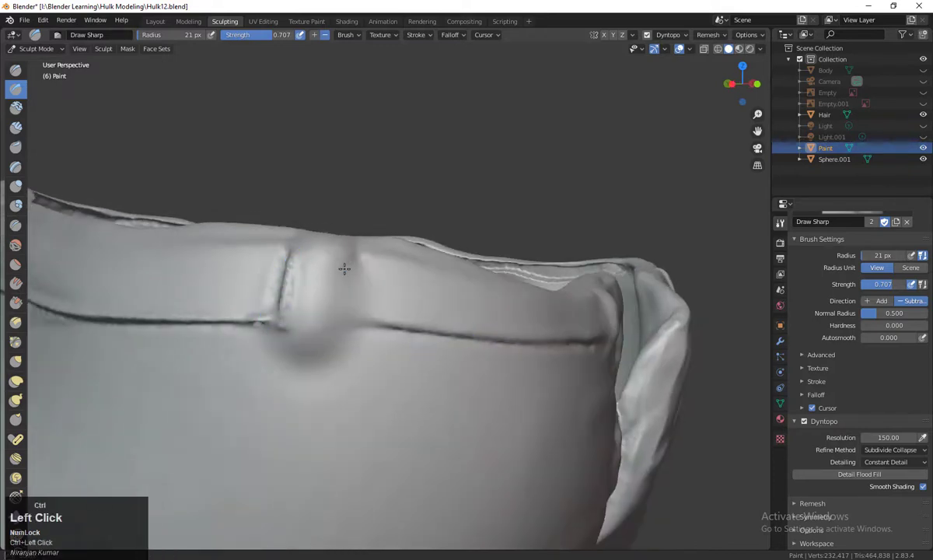
{"action": "left_click_drag", "start_coordinate": [345, 269], "coordinate": [335, 336], "text": "ctrl"}
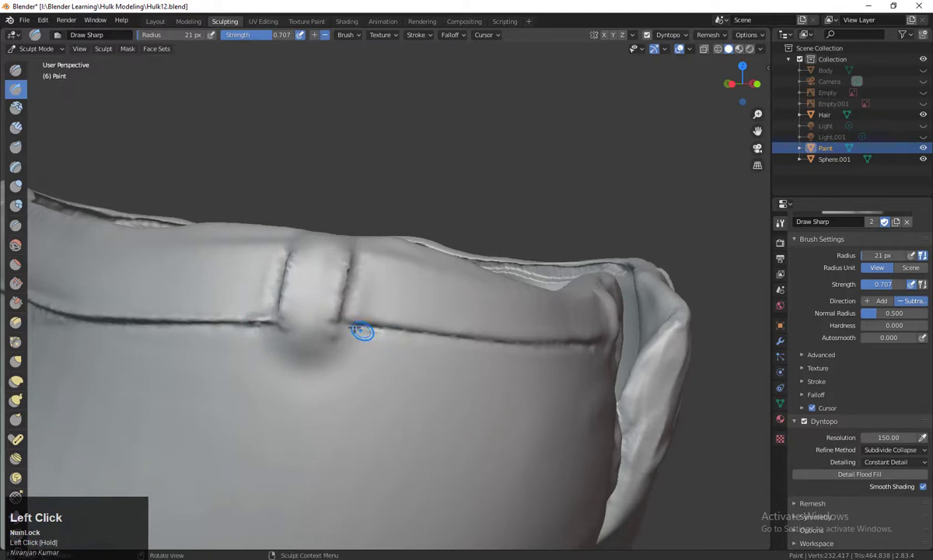
{"action": "middle_click_drag", "start_coordinate": [362, 331], "coordinate": [399, 333]}
{"action": "left_click_drag", "start_coordinate": [316, 291], "coordinate": [314, 330], "text": "ctrl"}
Step: Sharpen the seam leading to the front belt loop and define that loop's side edges with Draw Sharp
{"action": "middle_click_drag", "start_coordinate": [568, 350], "coordinate": [433, 347]}
{"action": "left_click_drag", "start_coordinate": [142, 289], "coordinate": [435, 314], "text": "ctrl"}
{"action": "middle_click_drag", "start_coordinate": [437, 331], "coordinate": [294, 309]}
{"action": "left_click_drag", "start_coordinate": [255, 272], "coordinate": [261, 319], "text": "ctrl"}
{"action": "scroll", "coordinate": [263, 343], "scroll_direction": "up", "scroll_amount": 3}
{"action": "middle_click_drag", "start_coordinate": [263, 343], "coordinate": [387, 342]}
{"action": "left_click_drag", "start_coordinate": [394, 343], "coordinate": [393, 368]}
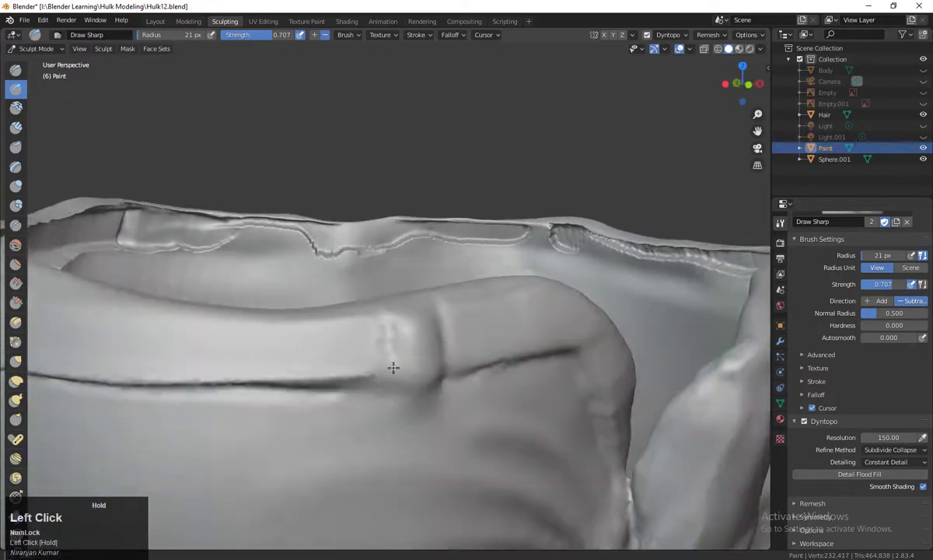
{"action": "middle_click_drag", "start_coordinate": [373, 371], "coordinate": [361, 315]}
{"action": "left_click", "coordinate": [360, 315], "text": "ctrl"}
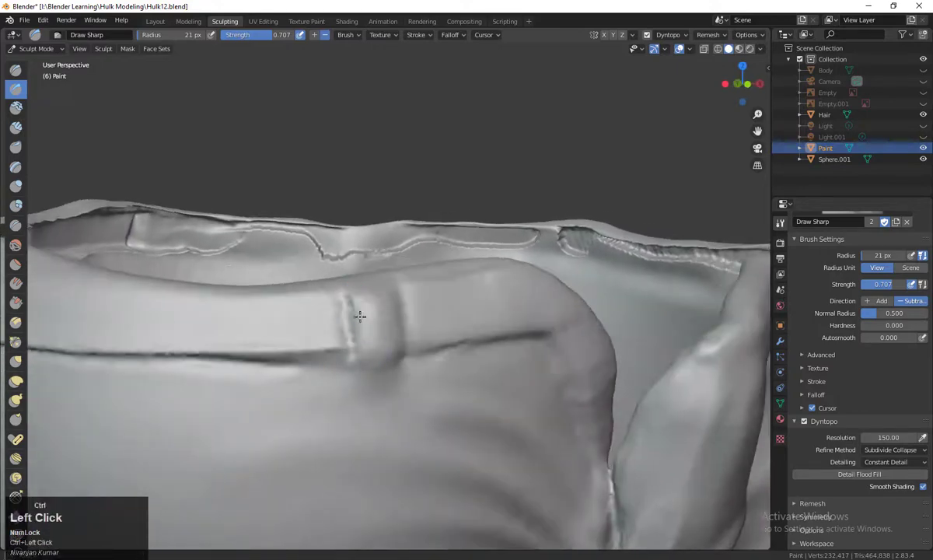
{"action": "middle_click_drag", "start_coordinate": [389, 351], "coordinate": [249, 265]}
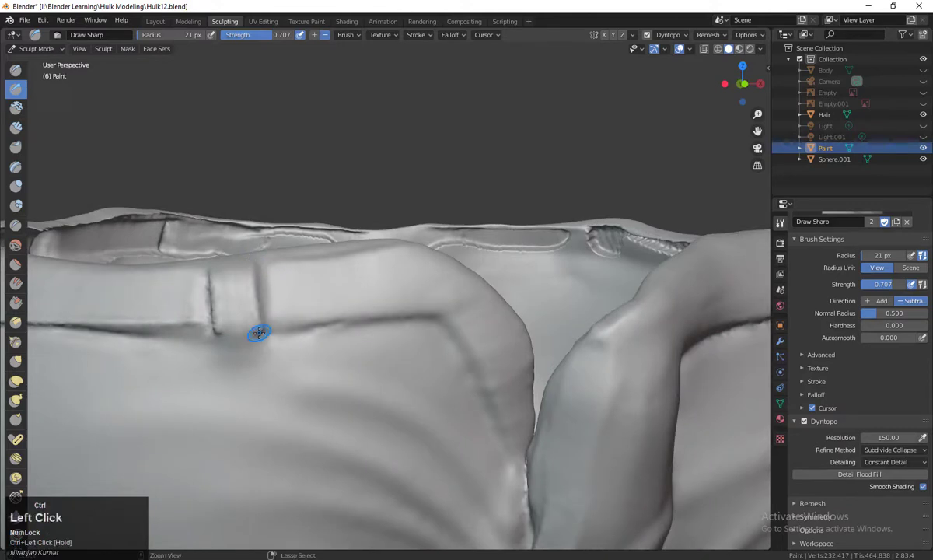
Step: Crisp up the front waistband seam on both sides of the belt loop and rework the loop's lower end
{"action": "left_click_drag", "start_coordinate": [271, 332], "coordinate": [445, 316]}
{"action": "middle_click_drag", "start_coordinate": [203, 375], "coordinate": [250, 362]}
{"action": "left_click_drag", "start_coordinate": [269, 319], "coordinate": [149, 317]}
{"action": "middle_click_drag", "start_coordinate": [315, 369], "coordinate": [179, 317]}
{"action": "left_click", "coordinate": [179, 318], "text": "shift"}
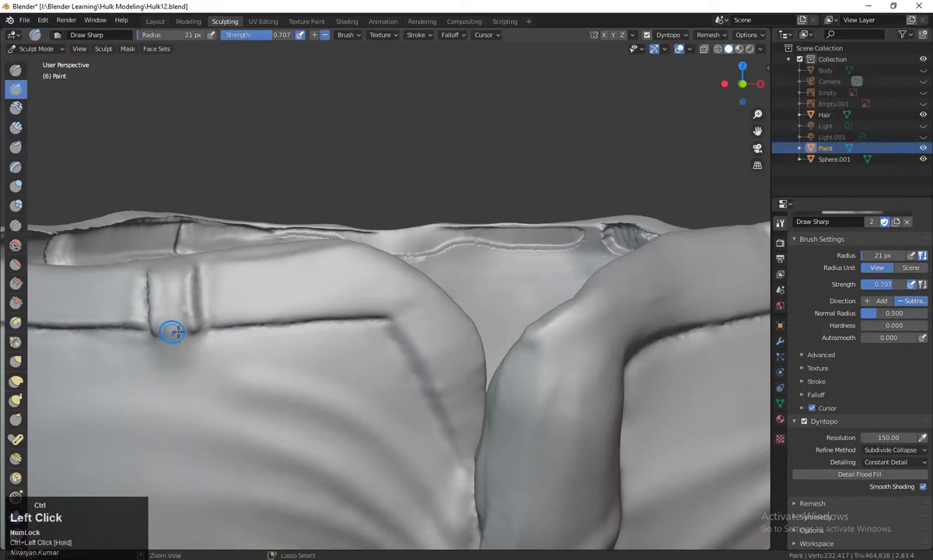
{"action": "mouse_move", "coordinate": [173, 332]}
{"action": "left_mouse_down", "text": "ctrl"}
{"action": "mouse_move", "coordinate": [194, 327]}
{"action": "mouse_move", "coordinate": [174, 292]}
{"action": "left_mouse_up", "text": "ctrl"}
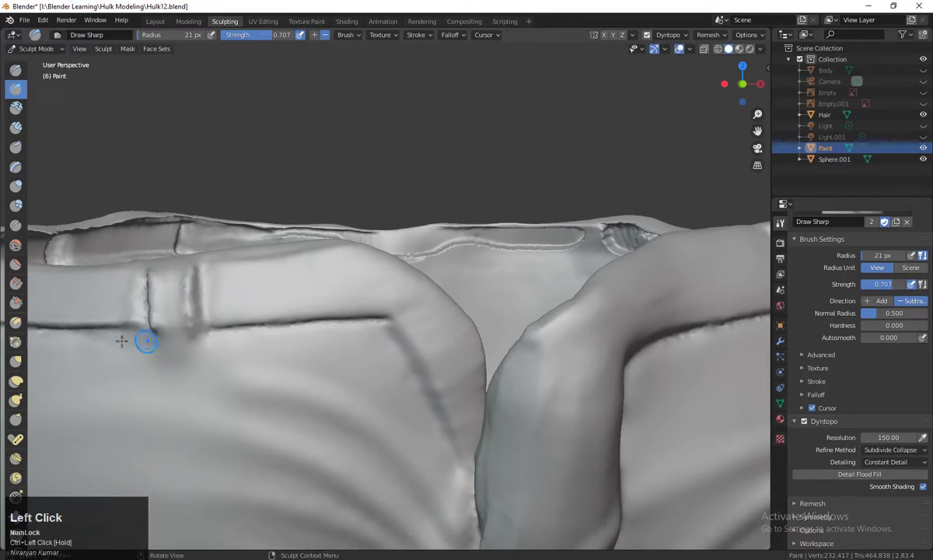
{"action": "left_click_drag", "start_coordinate": [463, 465], "coordinate": [465, 471]}
Step: Sharpen the long side edge of the fly flap from the waistband corner downward with Draw Sharp
{"action": "scroll", "coordinate": [459, 459], "scroll_direction": "down", "scroll_amount": 6}
{"action": "middle_click_drag", "start_coordinate": [350, 381], "coordinate": [265, 327]}
{"action": "scroll", "coordinate": [479, 432], "scroll_direction": "up", "scroll_amount": 5}
{"action": "middle_click_drag", "start_coordinate": [393, 371], "coordinate": [402, 321]}
{"action": "mouse_move", "coordinate": [416, 247]}
{"action": "left_mouse_down"}
{"action": "mouse_move", "coordinate": [394, 315]}
{"action": "mouse_move", "coordinate": [388, 477]}
{"action": "left_mouse_up"}
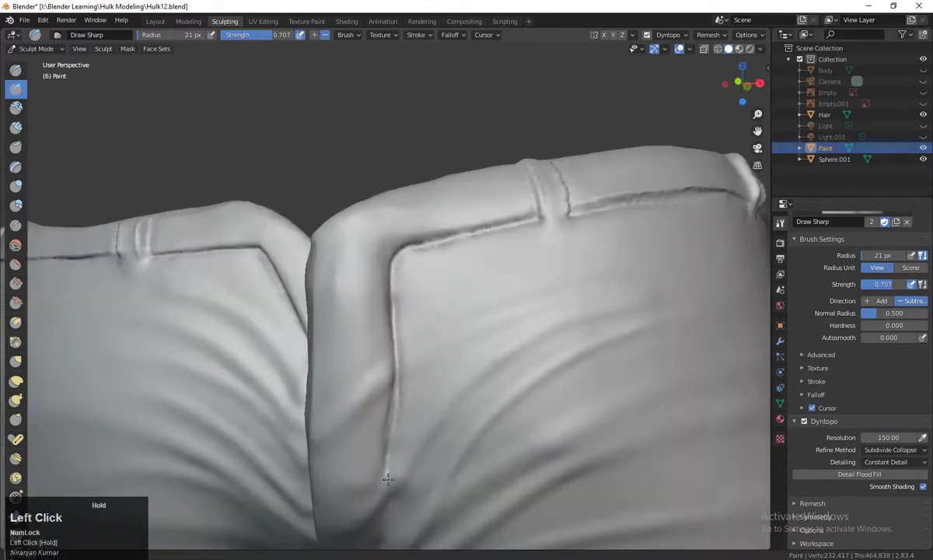
Step: Draw fabric creases fanning out over the flap-side thigh and soften the inner end of the upper one
{"action": "scroll", "coordinate": [423, 436], "scroll_direction": "down", "scroll_amount": 3}
{"action": "middle_click_drag", "start_coordinate": [471, 381], "coordinate": [500, 369]}
{"action": "mouse_move", "coordinate": [440, 389]}
{"action": "left_mouse_down"}
{"action": "mouse_move", "coordinate": [482, 338]}
{"action": "mouse_move", "coordinate": [554, 305]}
{"action": "left_mouse_up"}
{"action": "scroll", "coordinate": [566, 402], "scroll_direction": "up", "scroll_amount": 1}
{"action": "mouse_move", "coordinate": [537, 389]}
{"action": "middle_mouse_down"}
{"action": "mouse_move", "coordinate": [566, 401]}
{"action": "mouse_move", "coordinate": [563, 352]}
{"action": "middle_mouse_up"}
{"action": "left_click_drag", "start_coordinate": [469, 321], "coordinate": [446, 344], "text": "shift"}
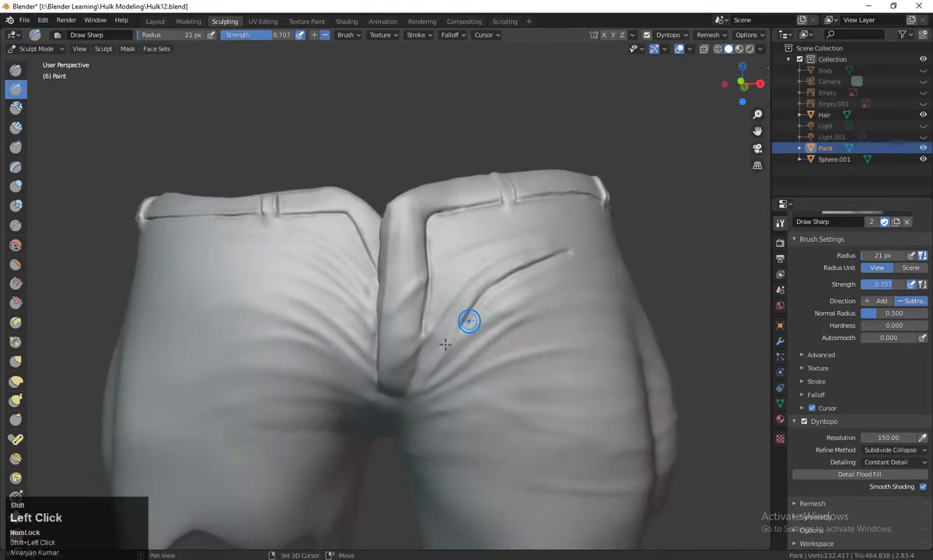
{"action": "mouse_move", "coordinate": [411, 402]}
{"action": "left_mouse_down"}
{"action": "mouse_move", "coordinate": [634, 304]}
{"action": "mouse_move", "coordinate": [614, 375]}
{"action": "mouse_move", "coordinate": [625, 386]}
{"action": "left_mouse_up"}
Step: Draw four curved creases from the crotch and fly across the leg opposite the flap with Draw Sharp
{"action": "mouse_move", "coordinate": [380, 407]}
{"action": "left_mouse_down"}
{"action": "mouse_move", "coordinate": [248, 383]}
{"action": "mouse_move", "coordinate": [186, 415]}
{"action": "left_mouse_up"}
{"action": "mouse_move", "coordinate": [379, 397]}
{"action": "left_mouse_down"}
{"action": "mouse_move", "coordinate": [325, 363]}
{"action": "mouse_move", "coordinate": [207, 364]}
{"action": "left_mouse_up"}
{"action": "left_click_drag", "start_coordinate": [366, 342], "coordinate": [199, 306]}
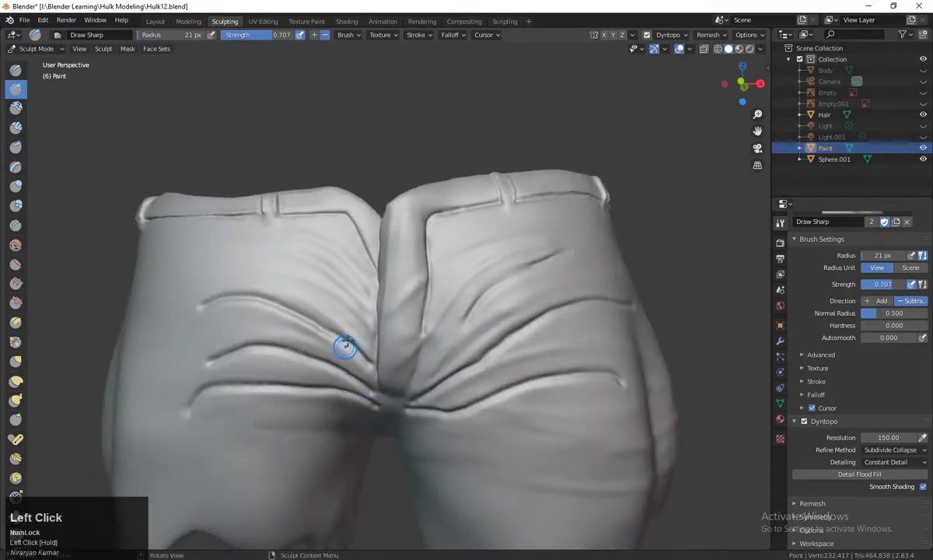
{"action": "mouse_move", "coordinate": [344, 292]}
{"action": "left_mouse_down"}
{"action": "mouse_move", "coordinate": [176, 273]}
{"action": "mouse_move", "coordinate": [282, 247]}
{"action": "left_mouse_up"}
Step: Add another crease from the crotch toward the flap-side hip and smooth its outer end
{"action": "scroll", "coordinate": [226, 326], "scroll_direction": "down", "scroll_amount": 4}
{"action": "middle_click_drag", "start_coordinate": [397, 358], "coordinate": [374, 356]}
{"action": "scroll", "coordinate": [421, 377], "scroll_direction": "up", "scroll_amount": 2}
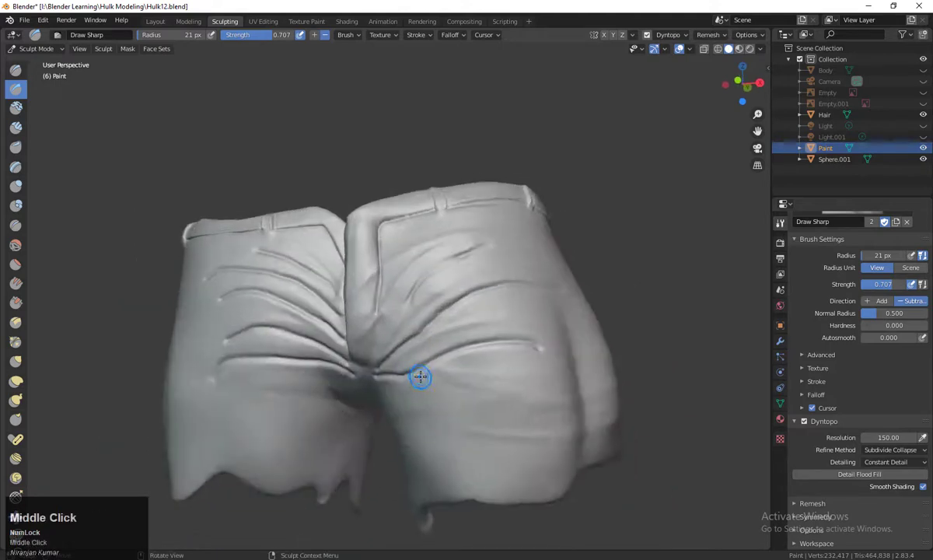
{"action": "left_click_drag", "start_coordinate": [389, 367], "coordinate": [553, 314]}
{"action": "mouse_move", "coordinate": [555, 315]}
{"action": "left_mouse_down", "text": "shift"}
{"action": "mouse_move", "coordinate": [566, 314]}
{"action": "mouse_move", "coordinate": [536, 316]}
{"action": "left_mouse_up", "text": "shift"}
{"action": "middle_click_drag", "start_coordinate": [537, 335], "coordinate": [498, 343]}
{"action": "scroll", "coordinate": [496, 371], "scroll_direction": "up", "scroll_amount": 3}
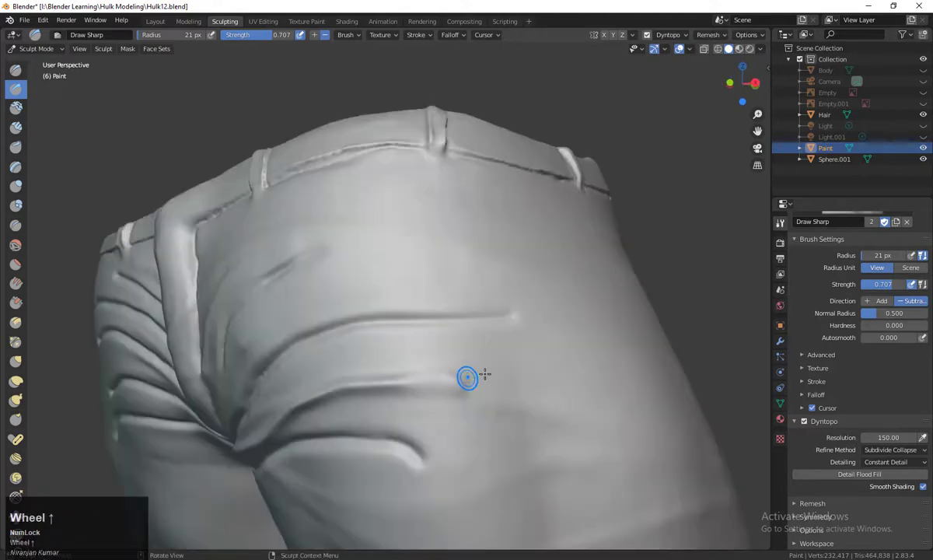
Step: Enlarge the brush radius to 55 px and smooth the outer ends of the creases on both front sides
{"action": "key", "text": "f"}
{"action": "left_click", "coordinate": [453, 364]}
{"action": "mouse_move", "coordinate": [447, 374]}
{"action": "left_mouse_down", "text": "shift"}
{"action": "mouse_move", "coordinate": [461, 375]}
{"action": "mouse_move", "coordinate": [377, 371]}
{"action": "left_mouse_up", "text": "shift"}
{"action": "scroll", "coordinate": [548, 382], "scroll_direction": "down", "scroll_amount": 3}
{"action": "middle_click_drag", "start_coordinate": [423, 369], "coordinate": [545, 342]}
{"action": "mouse_move", "coordinate": [537, 342]}
{"action": "left_mouse_down", "text": "shift"}
{"action": "mouse_move", "coordinate": [575, 329]}
{"action": "mouse_move", "coordinate": [541, 318]}
{"action": "left_mouse_up", "text": "shift"}
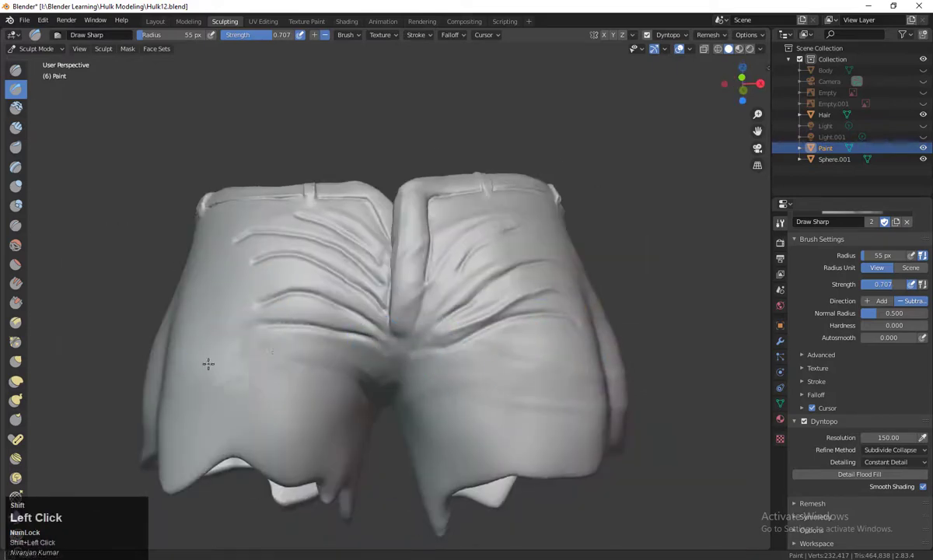
{"action": "mouse_move", "coordinate": [208, 365]}
{"action": "middle_mouse_down"}
{"action": "mouse_move", "coordinate": [323, 317]}
{"action": "mouse_move", "coordinate": [301, 346]}
{"action": "middle_mouse_up"}
{"action": "scroll", "coordinate": [300, 347], "scroll_direction": "up", "scroll_amount": 3}
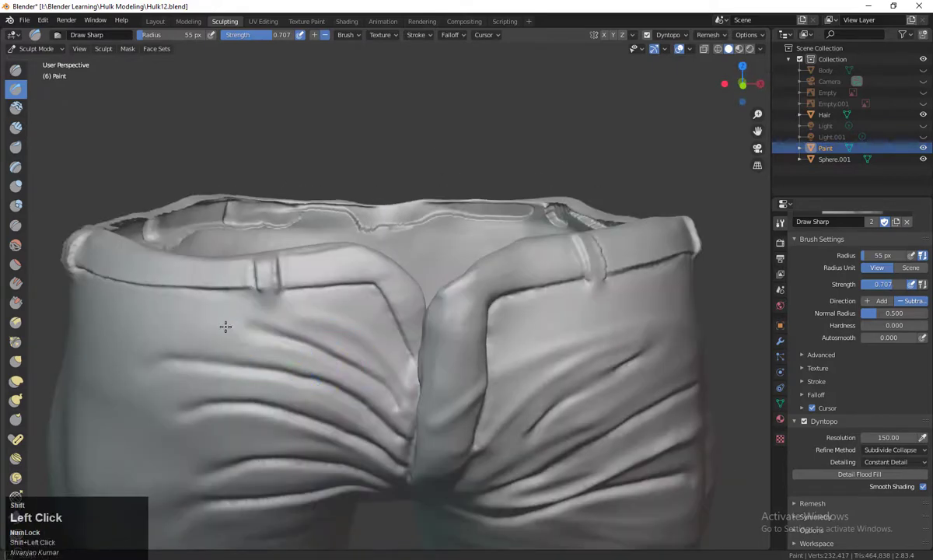
{"action": "left_click_drag", "start_coordinate": [225, 327], "coordinate": [323, 359], "text": "shift"}
Step: Soften the whole set of creases on the leg opposite the fly flap with broad smoothing strokes
{"action": "middle_click_drag", "start_coordinate": [333, 330], "coordinate": [323, 288]}
{"action": "scroll", "coordinate": [321, 381], "scroll_direction": "down", "scroll_amount": 2}
{"action": "scroll", "coordinate": [320, 381], "scroll_direction": "down", "scroll_amount": 2}
{"action": "middle_click_drag", "start_coordinate": [389, 389], "coordinate": [351, 412]}
{"action": "scroll", "coordinate": [351, 412], "scroll_direction": "up", "scroll_amount": 4}
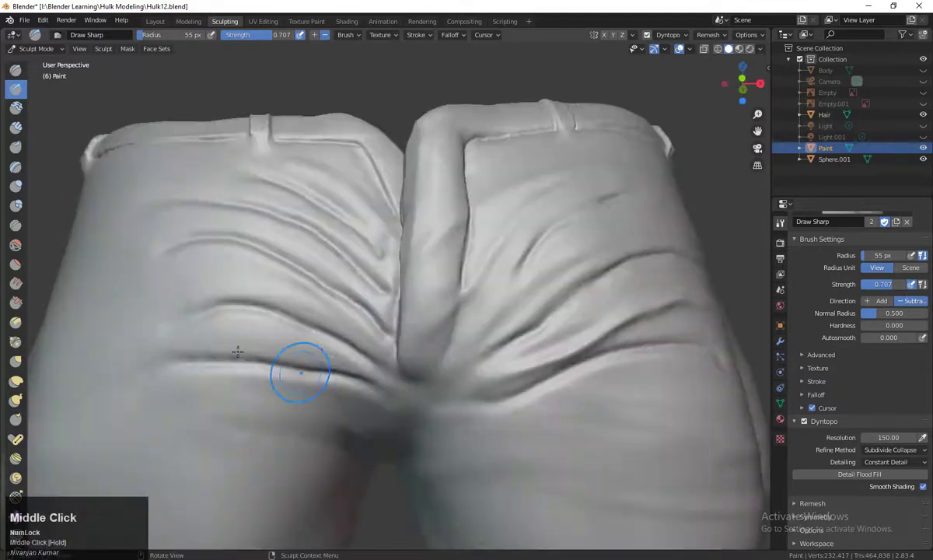
{"action": "mouse_move", "coordinate": [297, 367]}
{"action": "left_mouse_down", "text": "shift"}
{"action": "mouse_move", "coordinate": [321, 269]}
{"action": "mouse_move", "coordinate": [154, 219]}
{"action": "left_mouse_up", "text": "shift"}
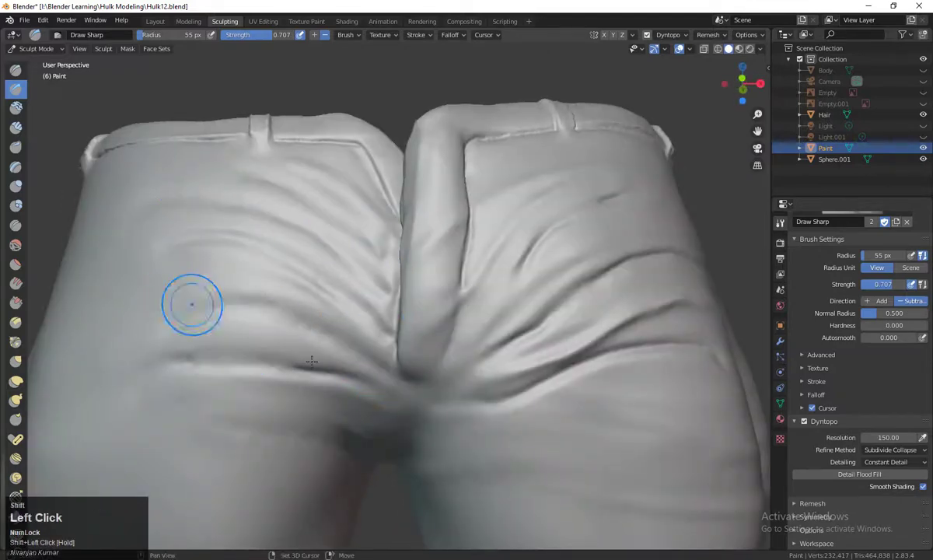
Step: Reduce the brush radius to 18 px and sharpen the folds opposite the flap with four inverted Draw Sharp strokes
{"action": "middle_click_drag", "start_coordinate": [187, 302], "coordinate": [556, 388]}
{"action": "scroll", "coordinate": [548, 367], "scroll_direction": "down", "scroll_amount": 2}
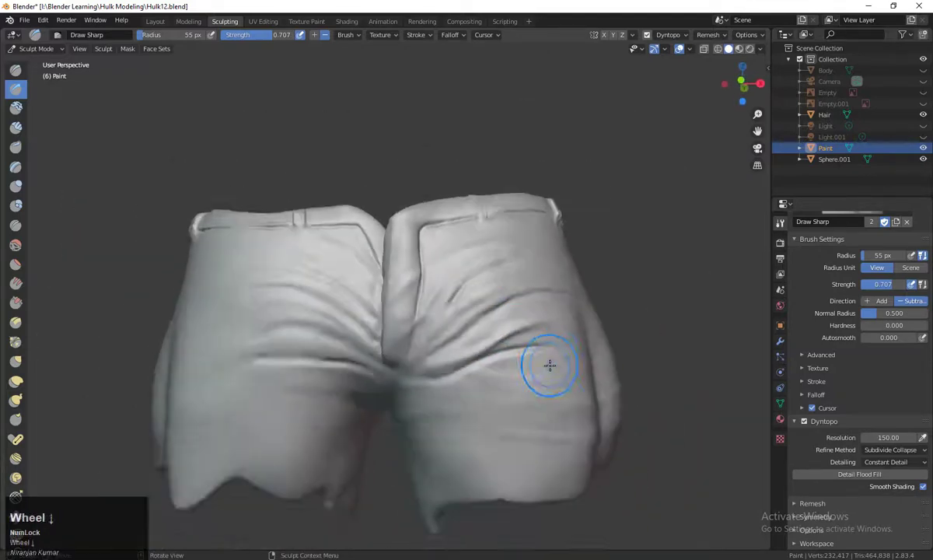
{"action": "scroll", "coordinate": [438, 442], "scroll_direction": "up", "scroll_amount": 2}
{"action": "key", "text": "f"}
{"action": "left_click", "coordinate": [401, 406]}
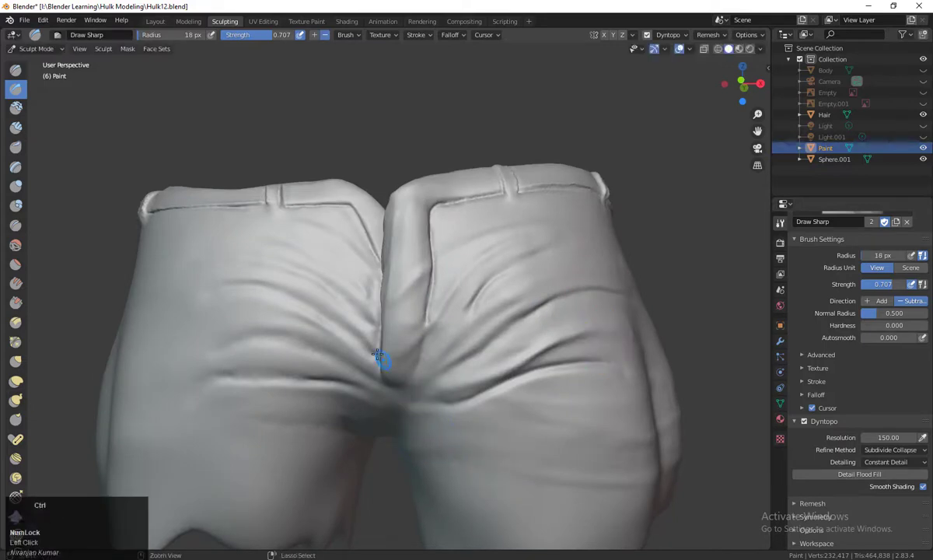
{"action": "left_click_drag", "start_coordinate": [376, 344], "coordinate": [160, 292], "text": "ctrl"}
{"action": "mouse_move", "coordinate": [380, 377]}
{"action": "left_mouse_down", "text": "ctrl"}
{"action": "mouse_move", "coordinate": [214, 302]}
{"action": "mouse_move", "coordinate": [187, 306]}
{"action": "left_mouse_up", "text": "ctrl"}
{"action": "mouse_move", "coordinate": [380, 381]}
{"action": "left_mouse_down", "text": "ctrl"}
{"action": "mouse_move", "coordinate": [274, 342]}
{"action": "mouse_move", "coordinate": [200, 344]}
{"action": "left_mouse_up", "text": "ctrl"}
{"action": "mouse_move", "coordinate": [381, 406]}
{"action": "left_mouse_down", "text": "ctrl"}
{"action": "mouse_move", "coordinate": [315, 373]}
{"action": "mouse_move", "coordinate": [158, 382]}
{"action": "left_mouse_up", "text": "ctrl"}
Step: Sharpen the flap-side folds from the crotch and fly toward the hip with three inverted Draw Sharp strokes
{"action": "left_click_drag", "start_coordinate": [409, 412], "coordinate": [608, 322], "text": "ctrl"}
{"action": "left_click_drag", "start_coordinate": [397, 383], "coordinate": [602, 270], "text": "ctrl"}
{"action": "left_click_drag", "start_coordinate": [436, 324], "coordinate": [584, 220], "text": "ctrl"}
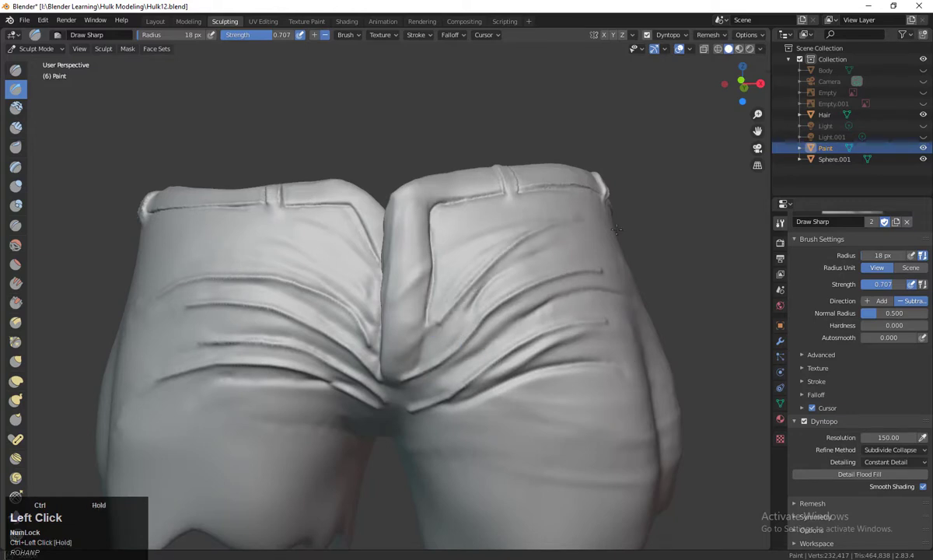
Step: Add inverted Draw Sharp strokes along the upper folds between the fly opening and the hip opposite the flap
{"action": "left_click_drag", "start_coordinate": [354, 280], "coordinate": [171, 234], "text": "ctrl"}
{"action": "left_click_drag", "start_coordinate": [373, 330], "coordinate": [159, 233], "text": "ctrl"}
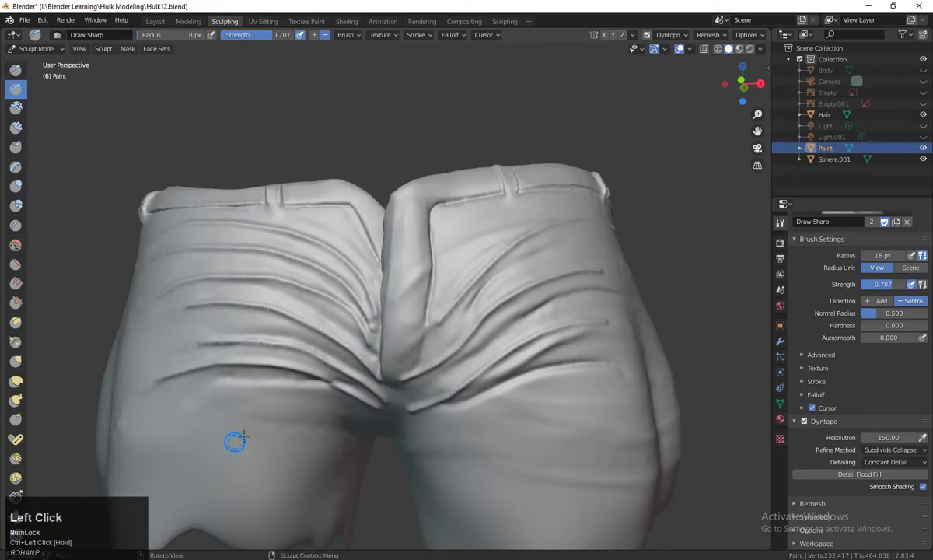
{"action": "left_click_drag", "start_coordinate": [375, 358], "coordinate": [270, 298], "text": "ctrl"}
Step: Soften the outer end of a fold on the leg opposite the flap and switch to the Smooth brush
{"action": "left_click_drag", "start_coordinate": [189, 285], "coordinate": [195, 306], "text": "shift"}
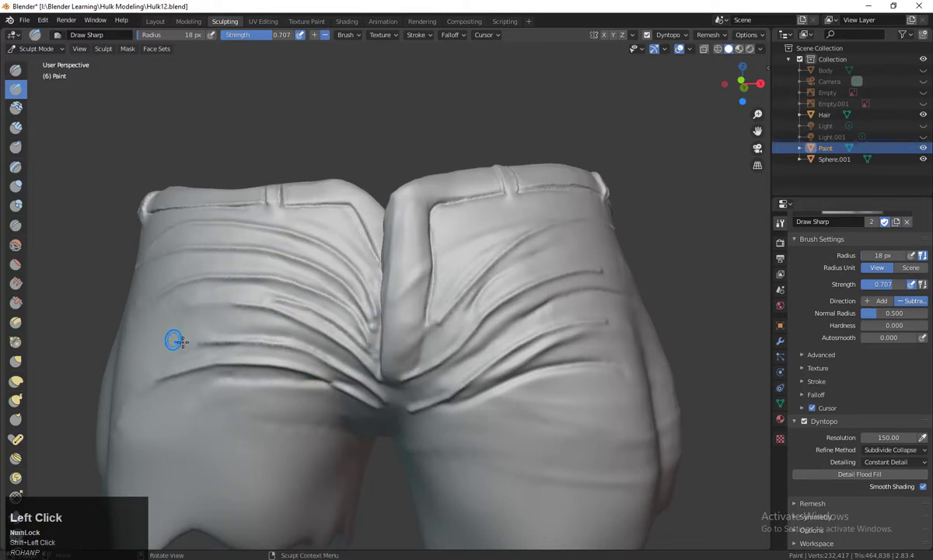
{"action": "middle_click_drag", "start_coordinate": [175, 341], "coordinate": [193, 56]}
{"action": "key", "text": "shift+s"}
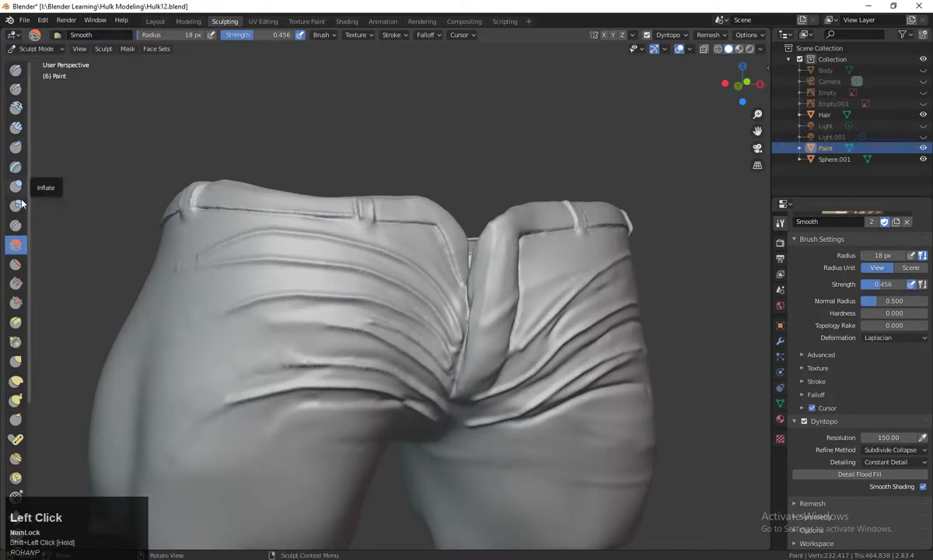
{"action": "left_click", "coordinate": [15, 94]}
{"action": "scroll", "coordinate": [296, 289], "scroll_direction": "up", "scroll_amount": 2}
{"action": "middle_click_drag", "start_coordinate": [276, 290], "coordinate": [314, 292]}
{"action": "mouse_move", "coordinate": [320, 295]}
{"action": "left_mouse_down", "text": "shift"}
{"action": "mouse_move", "coordinate": [341, 286]}
{"action": "mouse_move", "coordinate": [335, 294]}
{"action": "left_mouse_up", "text": "shift"}
{"action": "key", "text": "ctrl+z"}
Step: Set the Smooth brush to a 47 px radius and 0.204 strength, and return to the Draw Sharp brush
{"action": "left_click", "coordinate": [15, 244]}
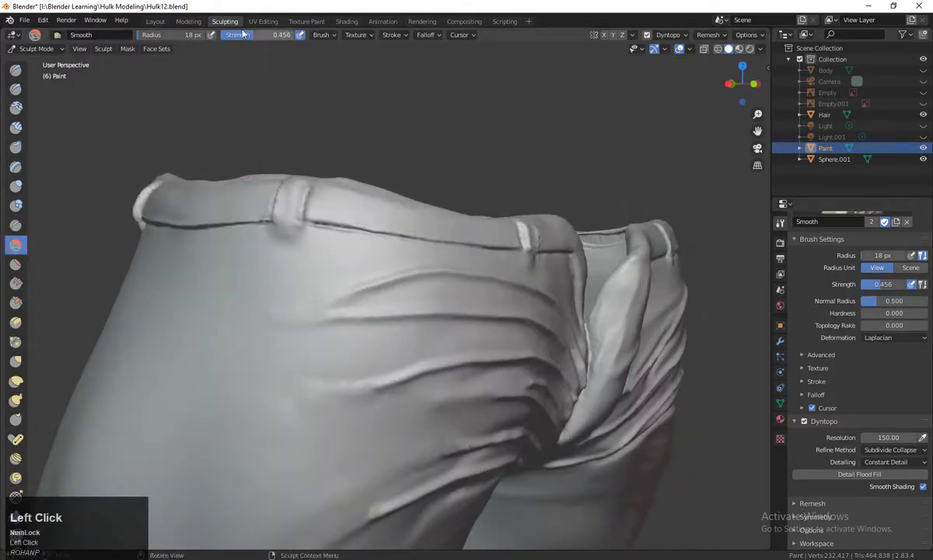
{"action": "key", "text": "f"}
{"action": "left_click", "coordinate": [226, 346]}
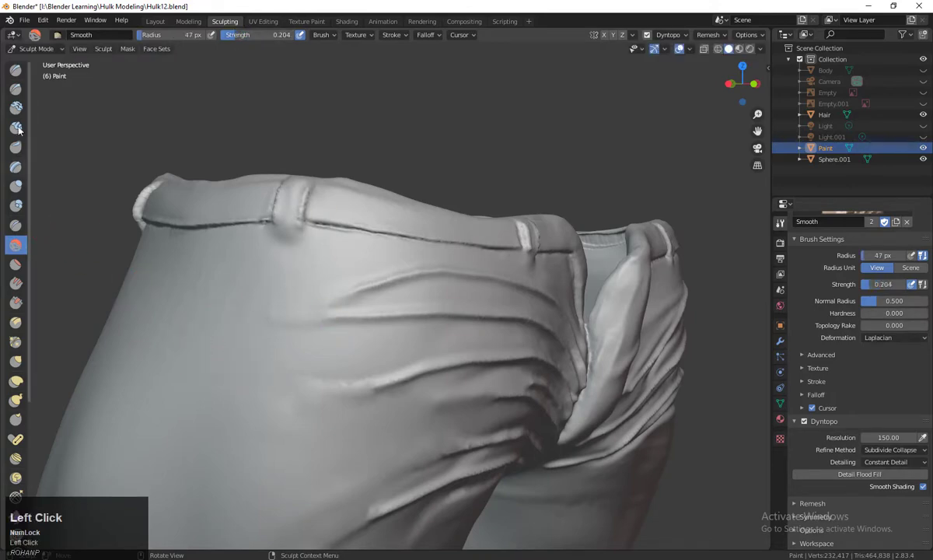
{"action": "left_click", "coordinate": [17, 88]}
Step: Smooth the outer ends of the folds across the hip and upper thigh opposite the flap
{"action": "left_click_drag", "start_coordinate": [379, 290], "coordinate": [335, 301], "text": "shift"}
{"action": "left_click_drag", "start_coordinate": [365, 364], "coordinate": [320, 368], "text": "shift"}
{"action": "scroll", "coordinate": [306, 414], "scroll_direction": "down", "scroll_amount": 2}
{"action": "middle_click_drag", "start_coordinate": [307, 415], "coordinate": [319, 348]}
{"action": "left_click_drag", "start_coordinate": [346, 237], "coordinate": [369, 241], "text": "shift"}
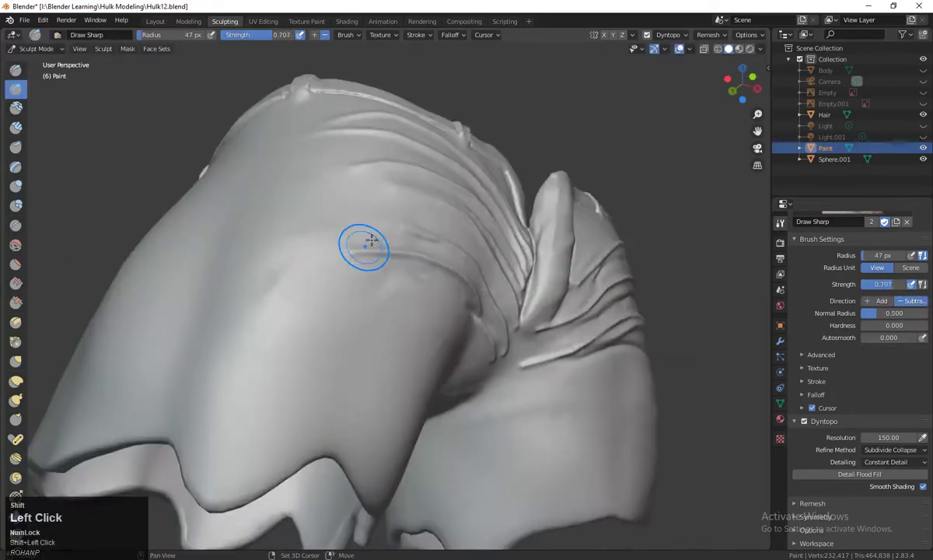
{"action": "mouse_move", "coordinate": [365, 247]}
{"action": "middle_mouse_down"}
{"action": "mouse_move", "coordinate": [300, 325]}
{"action": "mouse_move", "coordinate": [274, 308]}
{"action": "middle_mouse_up"}
{"action": "left_click_drag", "start_coordinate": [274, 308], "coordinate": [198, 296], "text": "shift"}
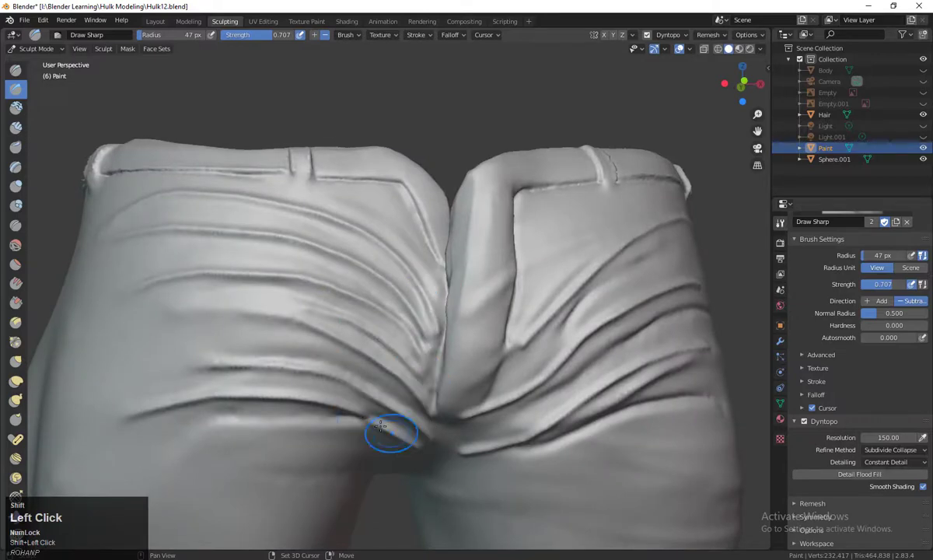
Step: Smooth the flap-side folds from the crotch out to their fading ends on the outer hip and thigh
{"action": "scroll", "coordinate": [400, 391], "scroll_direction": "up", "scroll_amount": 4}
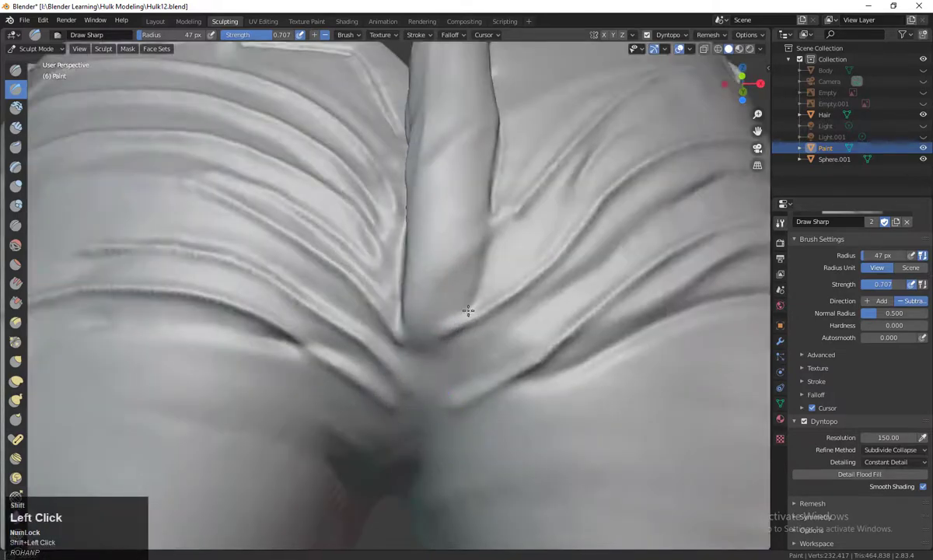
{"action": "left_click_drag", "start_coordinate": [440, 405], "coordinate": [549, 301], "text": "shift"}
{"action": "scroll", "coordinate": [577, 391], "scroll_direction": "down", "scroll_amount": 2}
{"action": "middle_click_drag", "start_coordinate": [578, 391], "coordinate": [539, 402]}
{"action": "left_click_drag", "start_coordinate": [451, 272], "coordinate": [583, 256], "text": "shift"}
{"action": "middle_click_drag", "start_coordinate": [583, 256], "coordinate": [562, 279]}
{"action": "mouse_move", "coordinate": [449, 274]}
{"action": "left_mouse_down", "text": "shift"}
{"action": "mouse_move", "coordinate": [438, 285]}
{"action": "mouse_move", "coordinate": [556, 324]}
{"action": "left_mouse_up", "text": "shift"}
{"action": "middle_click_drag", "start_coordinate": [556, 324], "coordinate": [490, 261]}
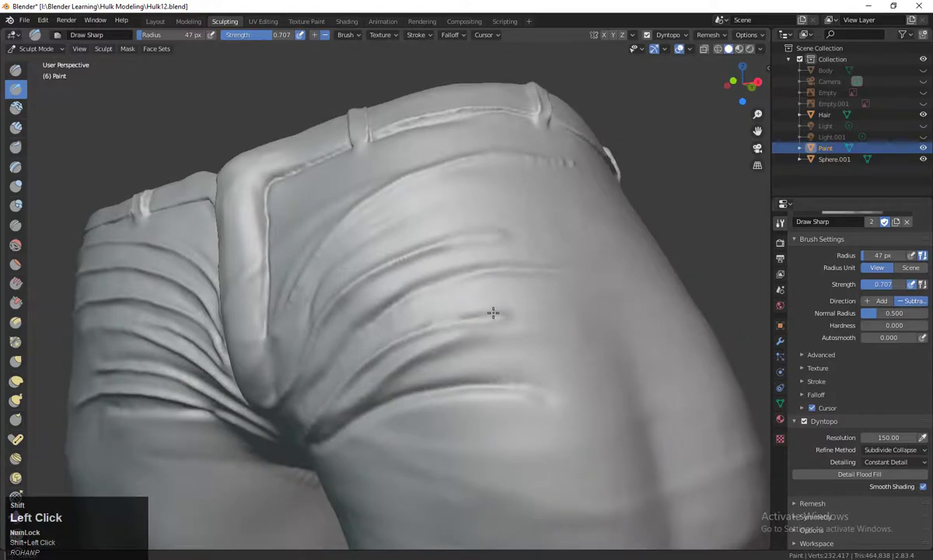
{"action": "middle_click_drag", "start_coordinate": [491, 313], "coordinate": [467, 335]}
{"action": "left_click_drag", "start_coordinate": [467, 334], "coordinate": [530, 322], "text": "shift"}
Step: Soften the lowest fold on the upper thigh opposite the flap with a smoothing stroke
{"action": "middle_click_drag", "start_coordinate": [372, 365], "coordinate": [552, 427]}
{"action": "scroll", "coordinate": [552, 427], "scroll_direction": "down", "scroll_amount": 5}
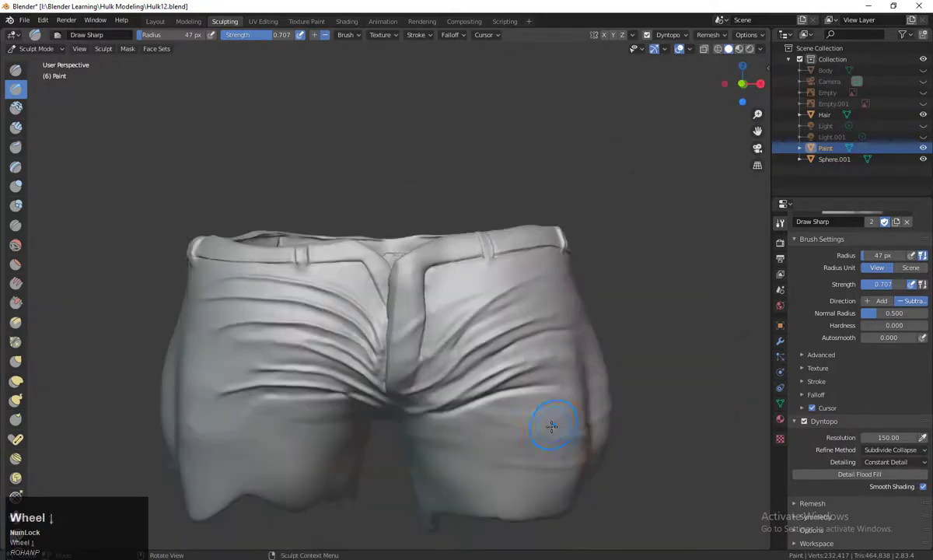
{"action": "middle_click_drag", "start_coordinate": [420, 413], "coordinate": [485, 412]}
{"action": "scroll", "coordinate": [485, 413], "scroll_direction": "up", "scroll_amount": 2}
{"action": "middle_click_drag", "start_coordinate": [436, 373], "coordinate": [483, 397], "text": "shift"}
{"action": "middle_click_drag", "start_coordinate": [389, 381], "coordinate": [327, 350]}
{"action": "left_click_drag", "start_coordinate": [316, 346], "coordinate": [358, 346], "text": "shift"}
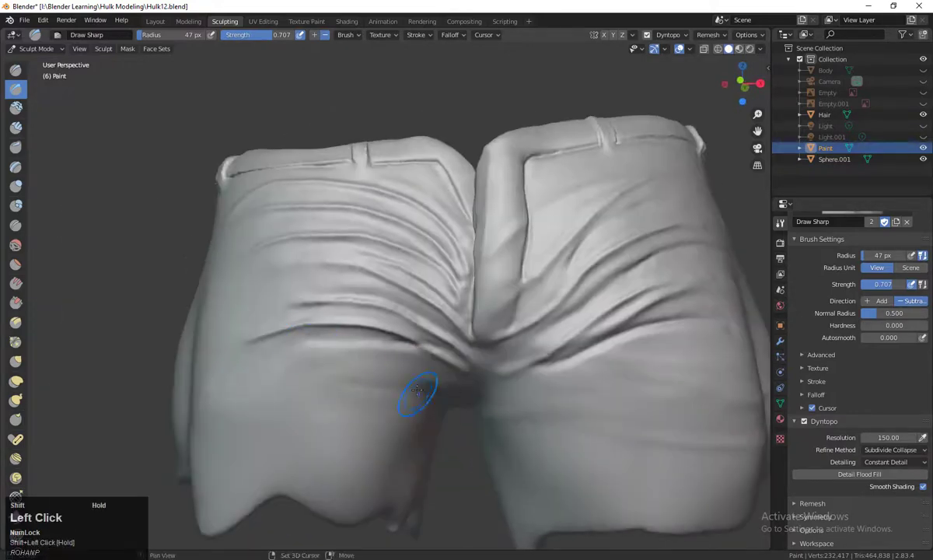
Step: Inspect the front folds of the pants from several angles and make the hidden Body object visible
{"action": "mouse_move", "coordinate": [532, 487]}
{"action": "middle_mouse_down"}
{"action": "mouse_move", "coordinate": [542, 426]}
{"action": "mouse_move", "coordinate": [527, 436]}
{"action": "mouse_move", "coordinate": [544, 490]}
{"action": "middle_mouse_up"}
{"action": "scroll", "coordinate": [554, 424], "scroll_direction": "down", "scroll_amount": 5}
{"action": "scroll", "coordinate": [554, 425], "scroll_direction": "up", "scroll_amount": 3}
{"action": "middle_click_drag", "start_coordinate": [405, 424], "coordinate": [556, 430]}
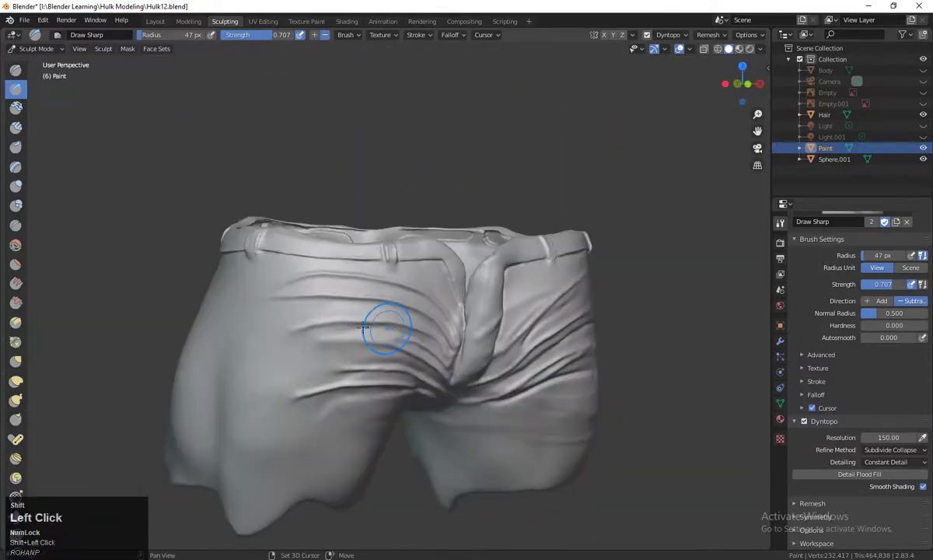
{"action": "middle_click_drag", "start_coordinate": [339, 326], "coordinate": [380, 288]}
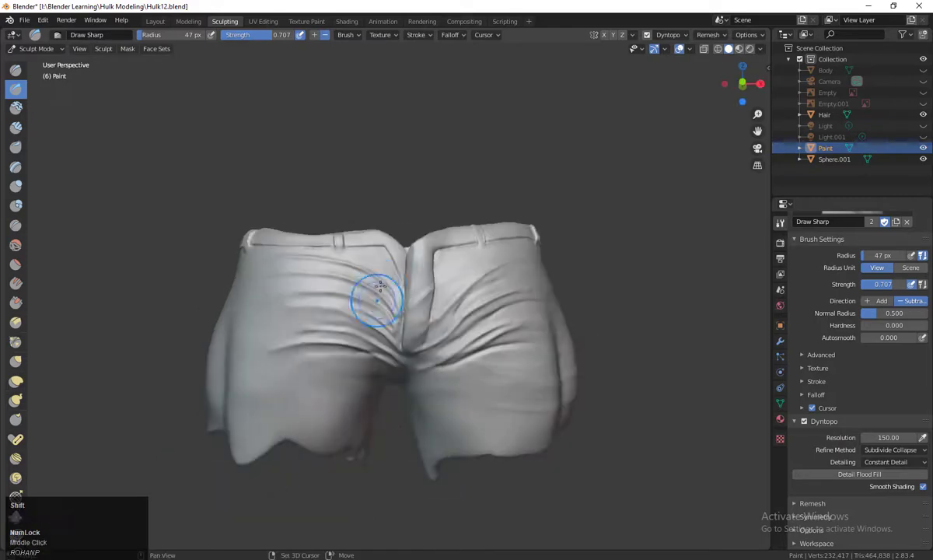
{"action": "scroll", "coordinate": [516, 399], "scroll_direction": "down", "scroll_amount": 3}
{"action": "scroll", "coordinate": [646, 417], "scroll_direction": "up", "scroll_amount": 3}
{"action": "middle_click_drag", "start_coordinate": [645, 417], "coordinate": [631, 416]}
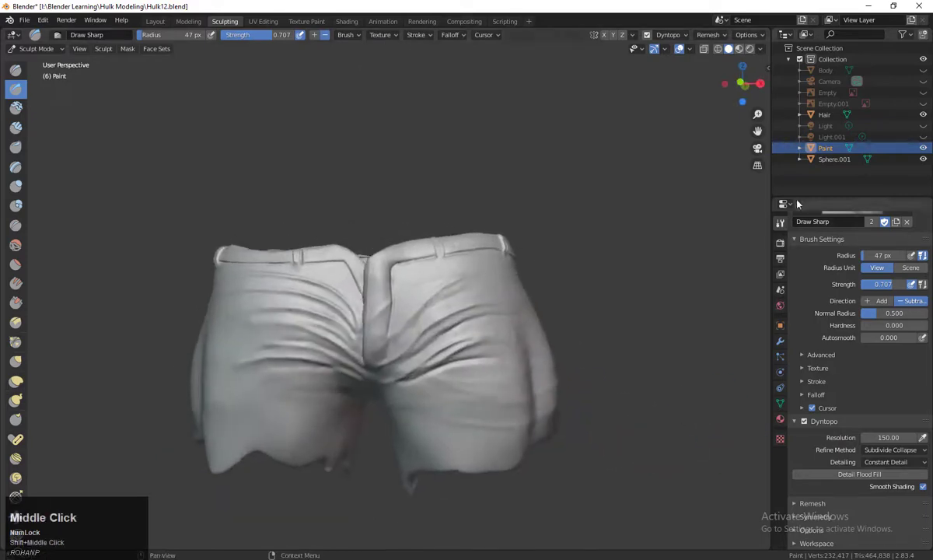
{"action": "left_click", "coordinate": [812, 75]}
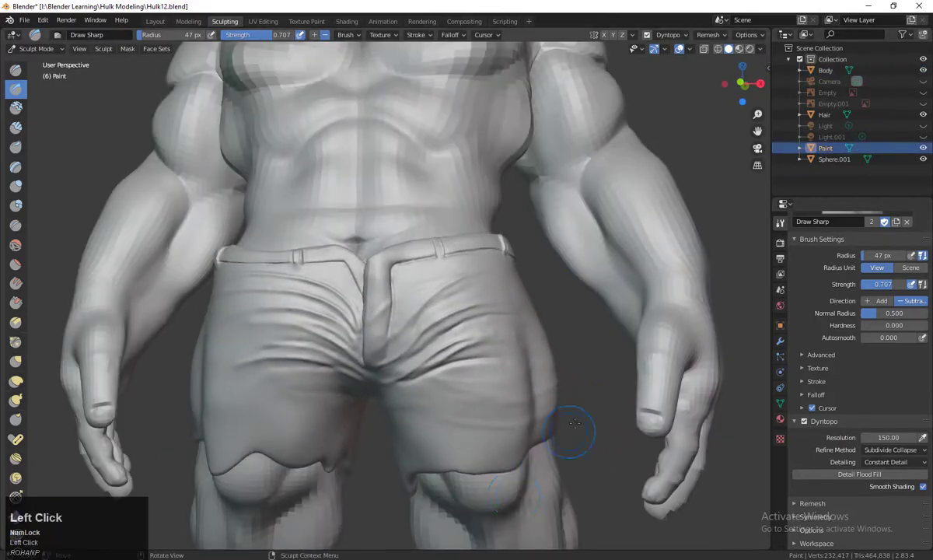
Step: Smooth the upper front folds on both sides of the fly with the body shown
{"action": "scroll", "coordinate": [613, 426], "scroll_direction": "up", "scroll_amount": 3, "text": "shift"}
{"action": "scroll", "coordinate": [613, 426], "scroll_direction": "up", "scroll_amount": 3}
{"action": "middle_click_drag", "start_coordinate": [459, 140], "coordinate": [476, 250], "text": "shift"}
{"action": "left_click_drag", "start_coordinate": [508, 222], "coordinate": [436, 294], "text": "shift"}
{"action": "left_click_drag", "start_coordinate": [308, 208], "coordinate": [388, 267], "text": "shift"}
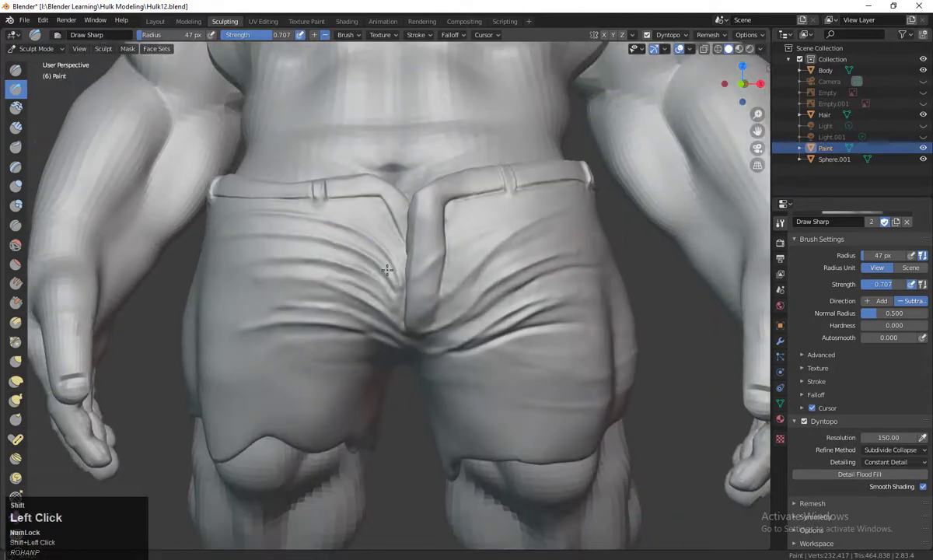
Step: Pull the hip section of the waistband opposite the flap closer to the body with the Grab brush at 123 px radius
{"action": "scroll", "coordinate": [386, 311], "scroll_direction": "down", "scroll_amount": 5}
{"action": "mouse_move", "coordinate": [387, 360]}
{"action": "middle_mouse_down"}
{"action": "mouse_move", "coordinate": [382, 374]}
{"action": "mouse_move", "coordinate": [428, 428]}
{"action": "middle_mouse_up"}
{"action": "scroll", "coordinate": [382, 374], "scroll_direction": "up", "scroll_amount": 2}
{"action": "scroll", "coordinate": [373, 420], "scroll_direction": "up", "scroll_amount": 5}
{"action": "middle_click_drag", "start_coordinate": [311, 459], "coordinate": [412, 379], "text": "shift"}
{"action": "key", "text": "g"}
{"action": "key", "text": "f"}
{"action": "left_click", "coordinate": [381, 375]}
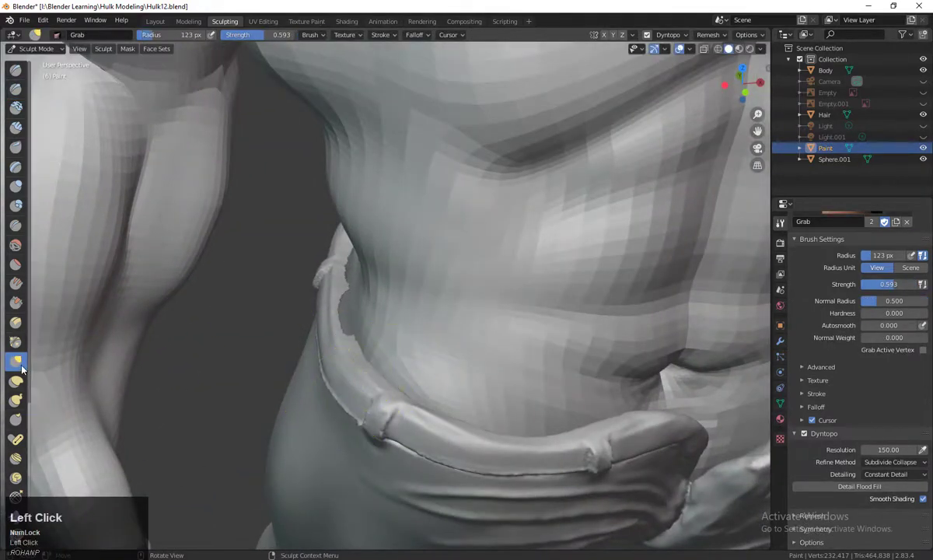
{"action": "left_click_drag", "start_coordinate": [353, 392], "coordinate": [350, 394]}
{"action": "middle_click_drag", "start_coordinate": [361, 428], "coordinate": [325, 412]}
{"action": "left_click_drag", "start_coordinate": [257, 309], "coordinate": [278, 330]}
Step: Push the front waistband around the belt loop opposite the flap inward against the waist with Grab strokes
{"action": "middle_click_drag", "start_coordinate": [276, 334], "coordinate": [243, 424]}
{"action": "mouse_move", "coordinate": [240, 430]}
{"action": "left_mouse_down"}
{"action": "mouse_move", "coordinate": [261, 448]}
{"action": "mouse_move", "coordinate": [252, 449]}
{"action": "left_mouse_up"}
{"action": "left_click_drag", "start_coordinate": [276, 473], "coordinate": [294, 484]}
{"action": "middle_click_drag", "start_coordinate": [288, 484], "coordinate": [239, 489]}
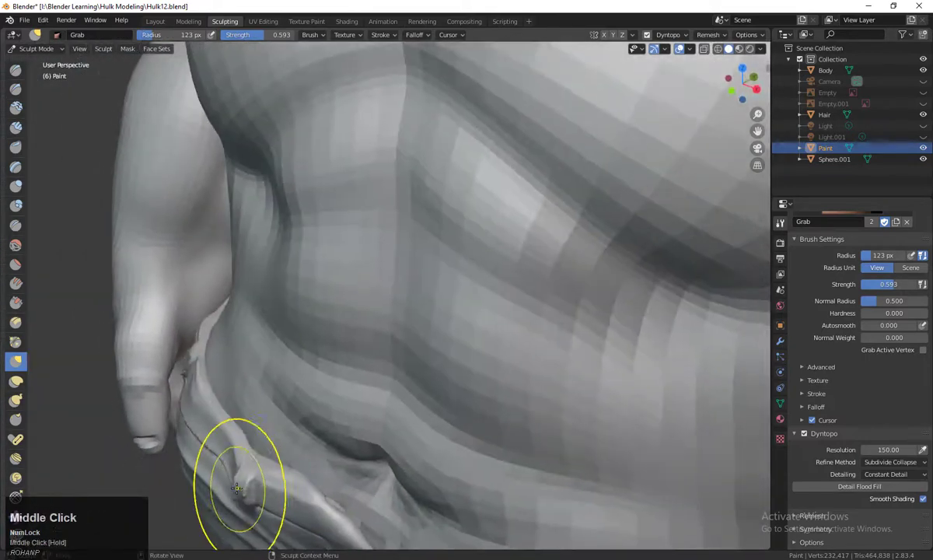
{"action": "left_click_drag", "start_coordinate": [245, 467], "coordinate": [266, 467]}
{"action": "middle_click_drag", "start_coordinate": [259, 461], "coordinate": [200, 440]}
{"action": "left_click_drag", "start_coordinate": [200, 440], "coordinate": [234, 509]}
{"action": "middle_click_drag", "start_coordinate": [234, 509], "coordinate": [476, 537]}
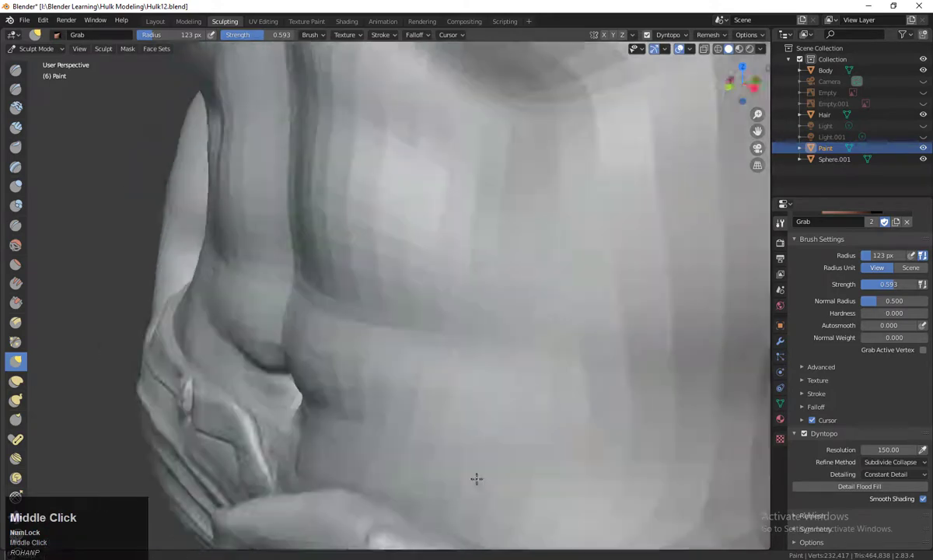
Step: Set the Grab radius to 121 px and move the waistband edge between the fly and the front belt loop inward
{"action": "scroll", "coordinate": [385, 546], "scroll_direction": "up", "scroll_amount": 2}
{"action": "mouse_move", "coordinate": [385, 546]}
{"action": "middle_mouse_down"}
{"action": "mouse_move", "coordinate": [339, 476]}
{"action": "mouse_move", "coordinate": [424, 513]}
{"action": "mouse_move", "coordinate": [350, 421]}
{"action": "middle_mouse_up"}
{"action": "key", "text": "f"}
{"action": "left_click", "coordinate": [306, 465]}
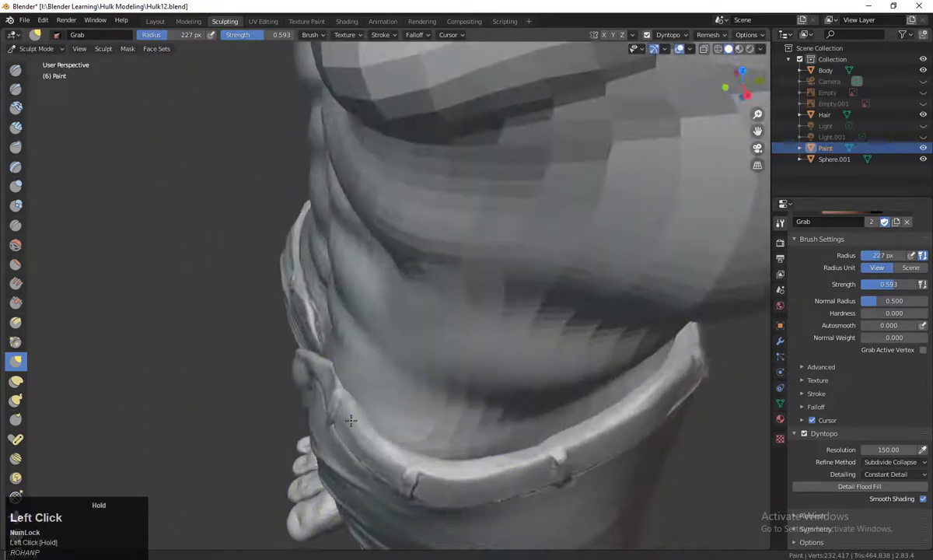
{"action": "key", "text": "f"}
{"action": "left_click", "coordinate": [268, 373]}
{"action": "left_click_drag", "start_coordinate": [315, 377], "coordinate": [342, 420]}
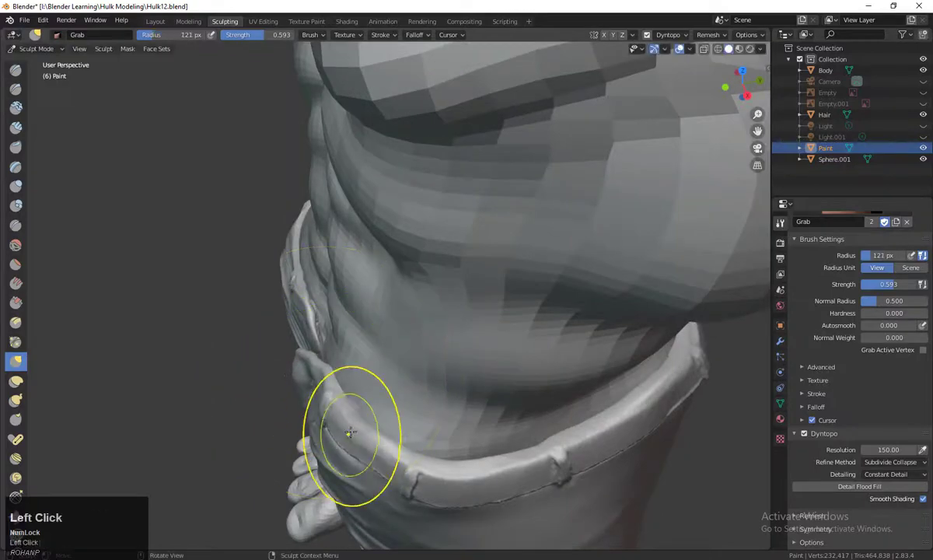
Step: Enlarge the Grab radius to 334 px and pull the flap-side waistband in toward the waist
{"action": "scroll", "coordinate": [598, 452], "scroll_direction": "up", "scroll_amount": 2}
{"action": "mouse_move", "coordinate": [431, 459]}
{"action": "middle_mouse_down"}
{"action": "mouse_move", "coordinate": [599, 459]}
{"action": "mouse_move", "coordinate": [454, 361]}
{"action": "middle_mouse_up"}
{"action": "key", "text": "f"}
{"action": "left_click", "coordinate": [457, 339]}
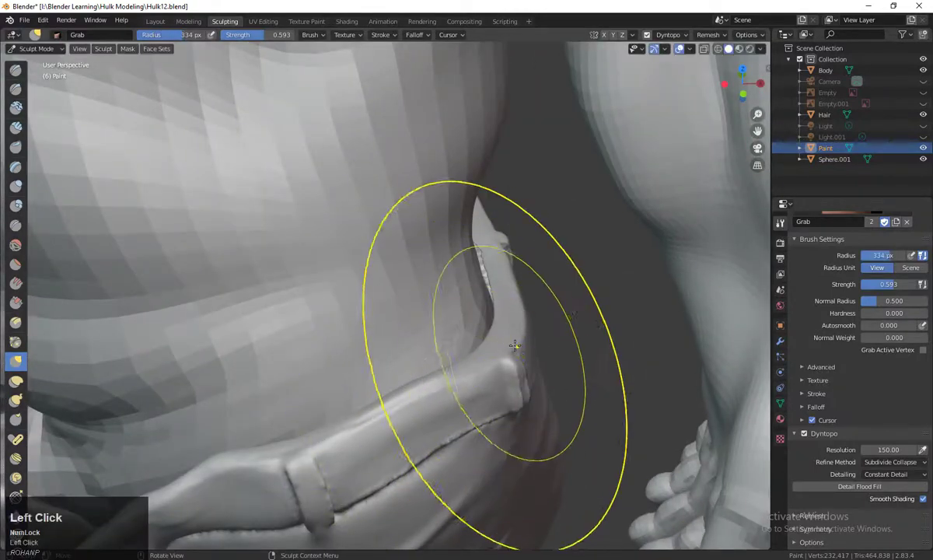
{"action": "left_click_drag", "start_coordinate": [457, 338], "coordinate": [437, 364]}
{"action": "left_click_drag", "start_coordinate": [391, 437], "coordinate": [403, 426]}
{"action": "scroll", "coordinate": [408, 448], "scroll_direction": "down", "scroll_amount": 3}
{"action": "middle_click_drag", "start_coordinate": [408, 448], "coordinate": [490, 416]}
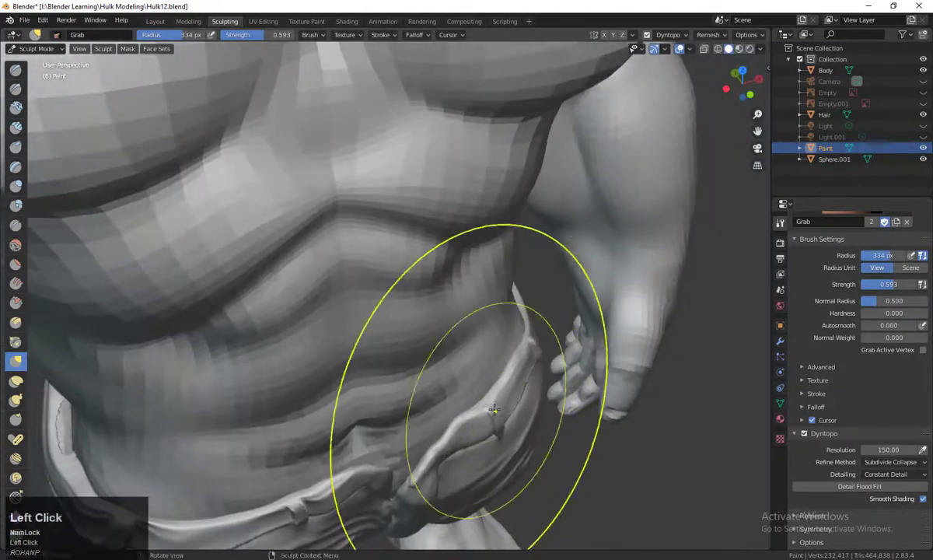
{"action": "left_click_drag", "start_coordinate": [493, 411], "coordinate": [485, 403]}
Step: Reduce the Grab radius to 151 px and adjust the flap-side waistband around the hip belt loop to fit the body
{"action": "middle_click_drag", "start_coordinate": [506, 422], "coordinate": [418, 395]}
{"action": "scroll", "coordinate": [418, 395], "scroll_direction": "up", "scroll_amount": 3}
{"action": "key", "text": "f"}
{"action": "left_click", "coordinate": [316, 410]}
{"action": "left_click_drag", "start_coordinate": [459, 381], "coordinate": [460, 349]}
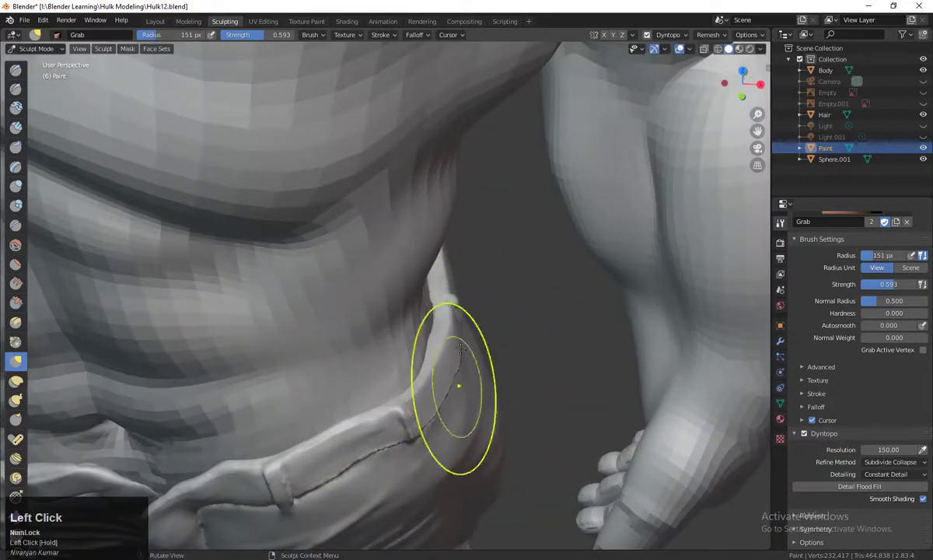
{"action": "middle_click_drag", "start_coordinate": [436, 327], "coordinate": [398, 283]}
{"action": "left_click_drag", "start_coordinate": [396, 281], "coordinate": [386, 268]}
Step: Reshape the rear waistband near the flap-side belt loops so it follows the lower back
{"action": "mouse_move", "coordinate": [386, 269]}
{"action": "middle_mouse_down"}
{"action": "mouse_move", "coordinate": [304, 375]}
{"action": "mouse_move", "coordinate": [233, 373]}
{"action": "middle_mouse_up"}
{"action": "scroll", "coordinate": [469, 375], "scroll_direction": "up", "scroll_amount": 2}
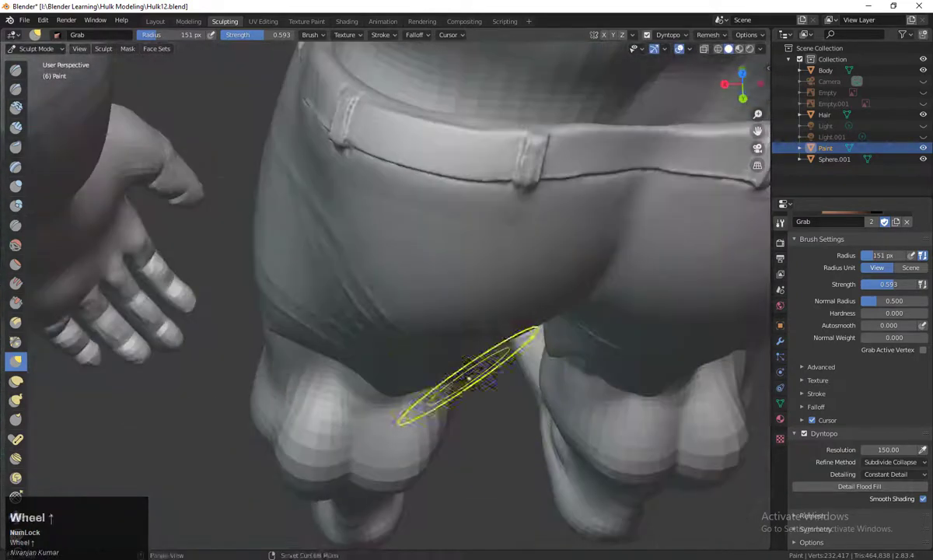
{"action": "middle_click_drag", "start_coordinate": [469, 375], "coordinate": [282, 198]}
{"action": "mouse_move", "coordinate": [281, 198]}
{"action": "left_mouse_down"}
{"action": "mouse_move", "coordinate": [277, 210]}
{"action": "mouse_move", "coordinate": [304, 268]}
{"action": "left_mouse_up"}
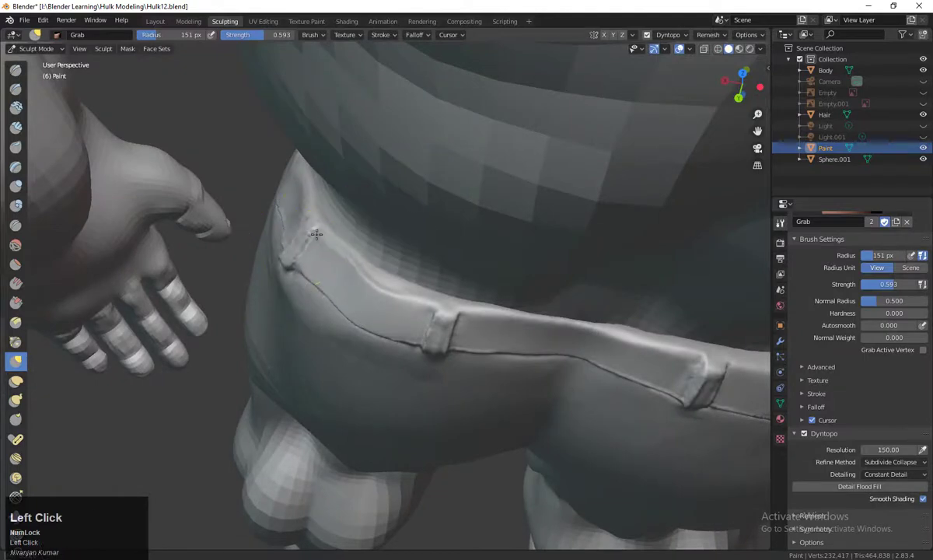
{"action": "middle_click_drag", "start_coordinate": [383, 283], "coordinate": [333, 308]}
{"action": "left_click_drag", "start_coordinate": [333, 308], "coordinate": [308, 177]}
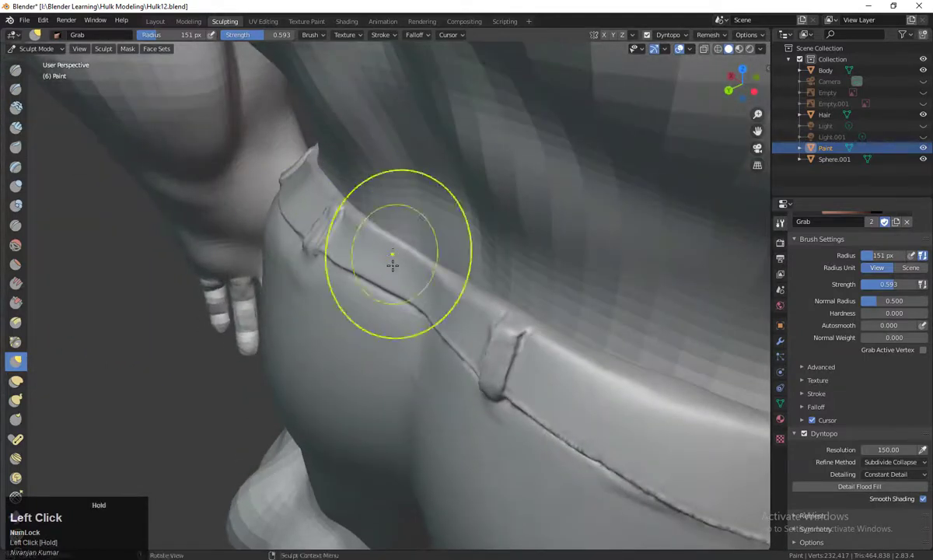
Step: Nudge the waistband edge beyond the side belt loop on the flap-side hip toward the body
{"action": "middle_click_drag", "start_coordinate": [392, 263], "coordinate": [276, 253]}
{"action": "mouse_move", "coordinate": [276, 252]}
{"action": "left_mouse_down"}
{"action": "mouse_move", "coordinate": [282, 276]}
{"action": "mouse_move", "coordinate": [300, 211]}
{"action": "left_mouse_up"}
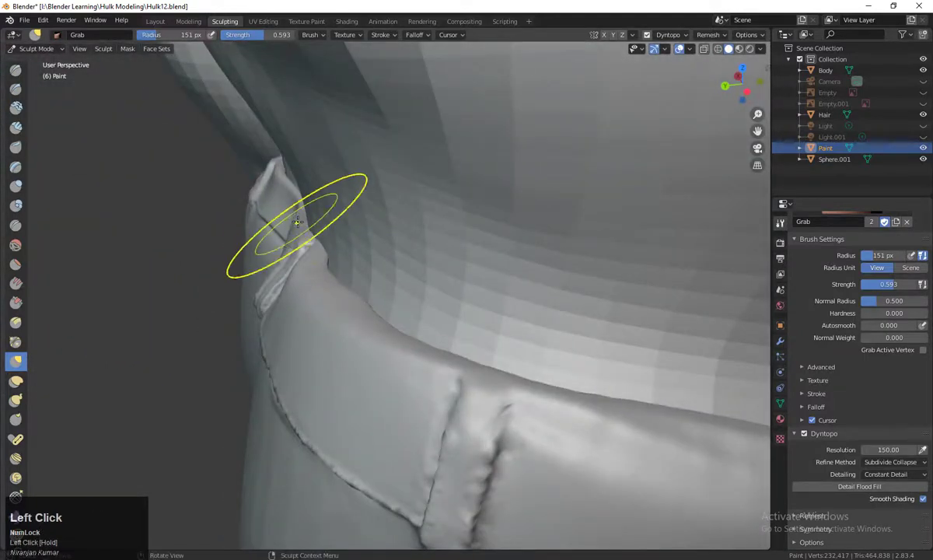
{"action": "middle_click_drag", "start_coordinate": [297, 222], "coordinate": [155, 273]}
{"action": "left_click_drag", "start_coordinate": [156, 273], "coordinate": [166, 277]}
Step: Set the Grab radius to 268 px and pull the side waistband sections into contact with the waist
{"action": "key", "text": "f"}
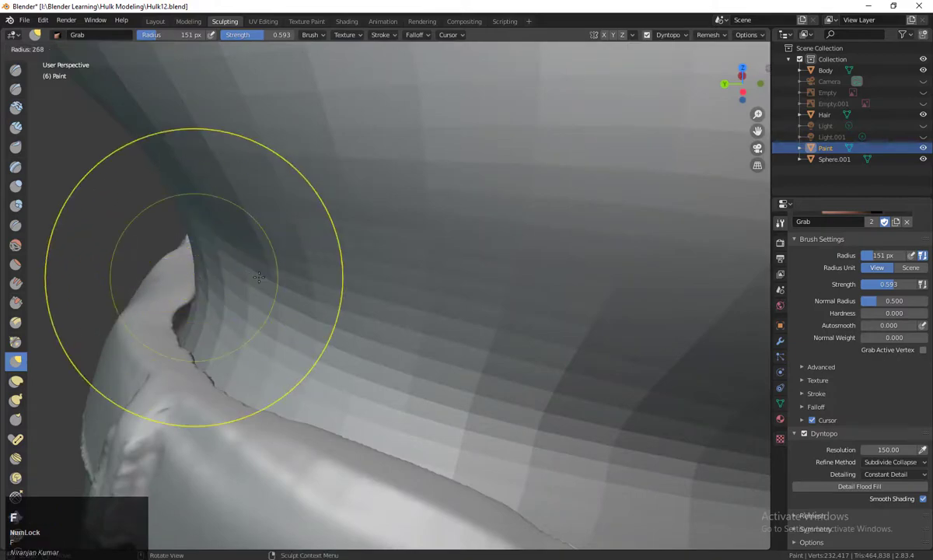
{"action": "left_click", "coordinate": [259, 277]}
{"action": "middle_click_drag", "start_coordinate": [259, 277], "coordinate": [243, 334]}
{"action": "mouse_move", "coordinate": [268, 367]}
{"action": "left_mouse_down"}
{"action": "mouse_move", "coordinate": [362, 393]}
{"action": "mouse_move", "coordinate": [365, 409]}
{"action": "left_mouse_up"}
{"action": "mouse_move", "coordinate": [365, 409]}
{"action": "middle_mouse_down"}
{"action": "mouse_move", "coordinate": [348, 401]}
{"action": "mouse_move", "coordinate": [338, 425]}
{"action": "mouse_move", "coordinate": [514, 525]}
{"action": "mouse_move", "coordinate": [475, 510]}
{"action": "mouse_move", "coordinate": [471, 359]}
{"action": "middle_mouse_up"}
{"action": "left_click_drag", "start_coordinate": [470, 359], "coordinate": [470, 359]}
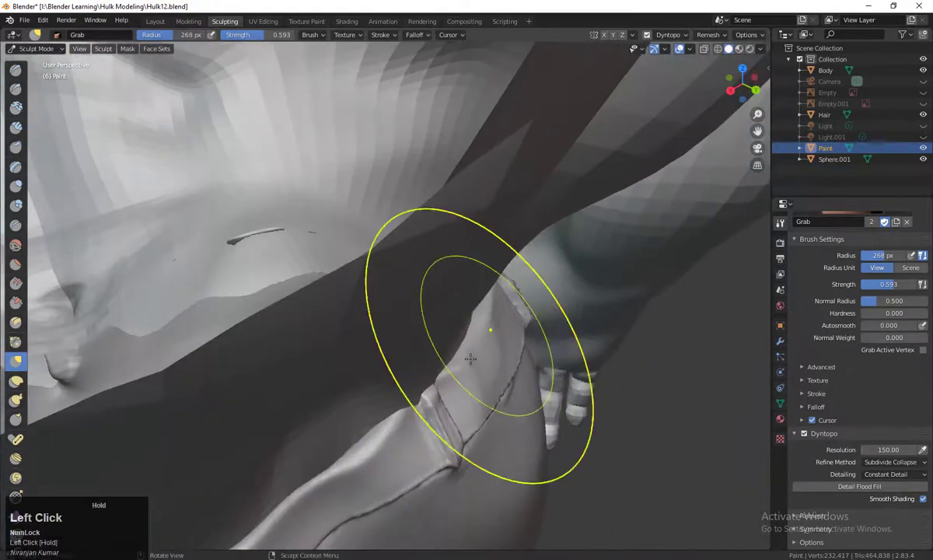
{"action": "middle_click_drag", "start_coordinate": [471, 359], "coordinate": [428, 355]}
{"action": "left_click_drag", "start_coordinate": [428, 355], "coordinate": [432, 361]}
Step: Reduce the Grab radius to 126 px and close the remaining waistband gaps along the hip and front opposite the flap
{"action": "mouse_move", "coordinate": [431, 362]}
{"action": "middle_mouse_down"}
{"action": "mouse_move", "coordinate": [249, 337]}
{"action": "mouse_move", "coordinate": [281, 381]}
{"action": "middle_mouse_up"}
{"action": "key", "text": "f"}
{"action": "left_click", "coordinate": [292, 389]}
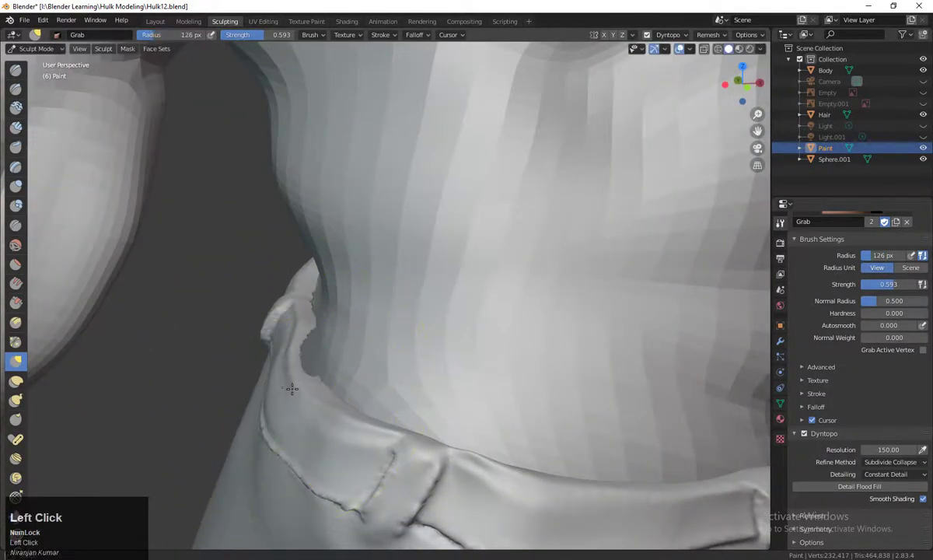
{"action": "left_click_drag", "start_coordinate": [291, 389], "coordinate": [302, 406]}
{"action": "middle_click_drag", "start_coordinate": [302, 406], "coordinate": [187, 374]}
{"action": "mouse_move", "coordinate": [187, 375]}
{"action": "left_mouse_down"}
{"action": "mouse_move", "coordinate": [206, 364]}
{"action": "mouse_move", "coordinate": [183, 351]}
{"action": "left_mouse_up"}
{"action": "middle_click_drag", "start_coordinate": [184, 352], "coordinate": [164, 509]}
{"action": "left_click_drag", "start_coordinate": [163, 509], "coordinate": [98, 490]}
{"action": "middle_click_drag", "start_coordinate": [98, 490], "coordinate": [169, 472]}
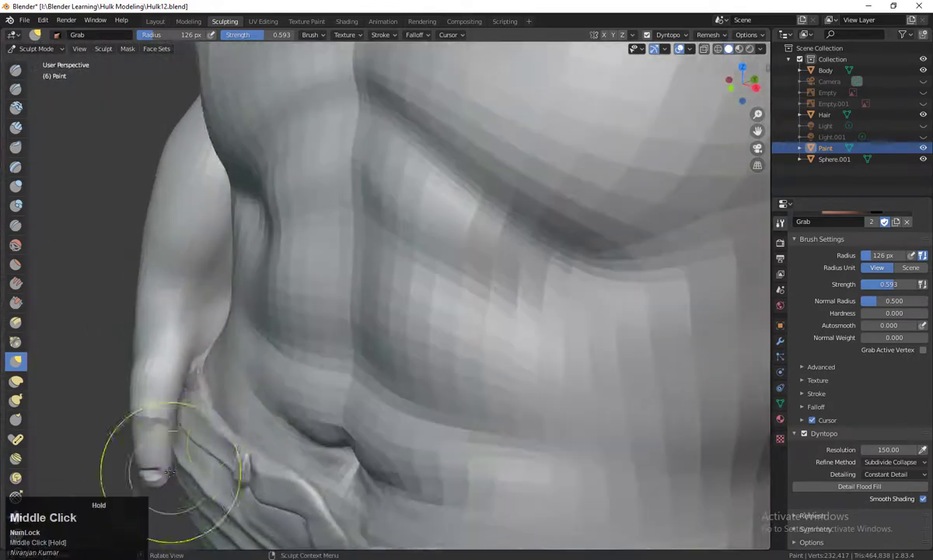
{"action": "left_click_drag", "start_coordinate": [247, 467], "coordinate": [278, 474]}
Step: Smooth the flap-side seat folds and the rear centre seam down to the crotch
{"action": "scroll", "coordinate": [380, 507], "scroll_direction": "down", "scroll_amount": 4}
{"action": "scroll", "coordinate": [476, 476], "scroll_direction": "down", "scroll_amount": 3}
{"action": "mouse_move", "coordinate": [379, 507]}
{"action": "middle_mouse_down"}
{"action": "mouse_move", "coordinate": [476, 476]}
{"action": "mouse_move", "coordinate": [404, 436]}
{"action": "mouse_move", "coordinate": [296, 405]}
{"action": "mouse_move", "coordinate": [319, 388]}
{"action": "mouse_move", "coordinate": [334, 288]}
{"action": "middle_mouse_up"}
{"action": "scroll", "coordinate": [476, 476], "scroll_direction": "up", "scroll_amount": 2}
{"action": "scroll", "coordinate": [319, 389], "scroll_direction": "up", "scroll_amount": 3}
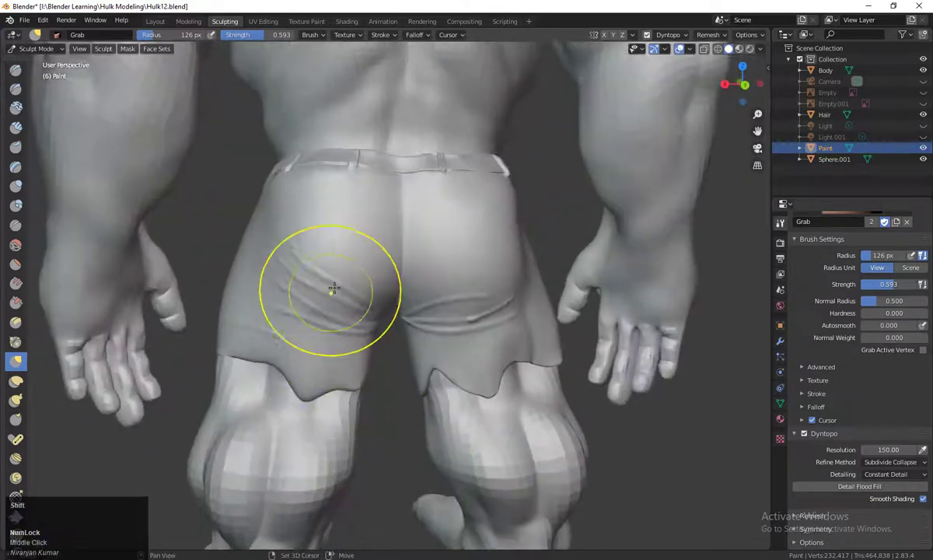
{"action": "left_click_drag", "start_coordinate": [334, 289], "coordinate": [357, 299], "text": "shift"}
{"action": "scroll", "coordinate": [484, 329], "scroll_direction": "up", "scroll_amount": 2}
{"action": "left_click_drag", "start_coordinate": [406, 320], "coordinate": [392, 236], "text": "shift"}
{"action": "middle_click_drag", "start_coordinate": [392, 235], "coordinate": [394, 175]}
{"action": "left_click_drag", "start_coordinate": [397, 300], "coordinate": [401, 315], "text": "shift"}
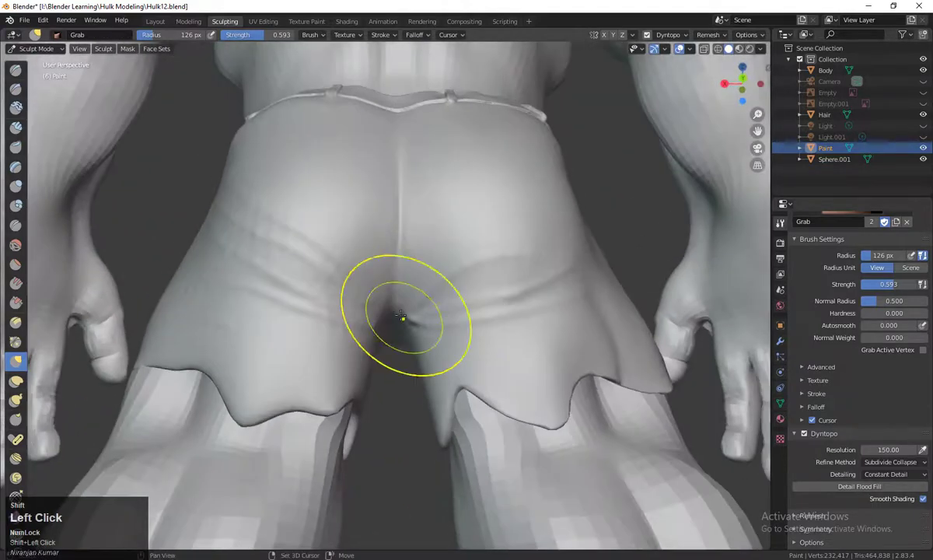
Step: Enable X-axis sculpt mirroring and shift the seat surface slightly with a Grab stroke
{"action": "scroll", "coordinate": [405, 307], "scroll_direction": "down", "scroll_amount": 3}
{"action": "middle_click_drag", "start_coordinate": [412, 280], "coordinate": [469, 327]}
{"action": "scroll", "coordinate": [459, 311], "scroll_direction": "up", "scroll_amount": 4}
{"action": "mouse_move", "coordinate": [436, 225]}
{"action": "middle_mouse_down", "text": "shift"}
{"action": "mouse_move", "coordinate": [422, 375]}
{"action": "mouse_move", "coordinate": [389, 392]}
{"action": "middle_mouse_up", "text": "shift"}
{"action": "scroll", "coordinate": [420, 334], "scroll_direction": "down", "scroll_amount": 3}
{"action": "scroll", "coordinate": [402, 342], "scroll_direction": "up", "scroll_amount": 2}
{"action": "scroll", "coordinate": [402, 341], "scroll_direction": "up", "scroll_amount": 1}
{"action": "left_click", "coordinate": [605, 35]}
{"action": "left_click_drag", "start_coordinate": [460, 309], "coordinate": [470, 333]}
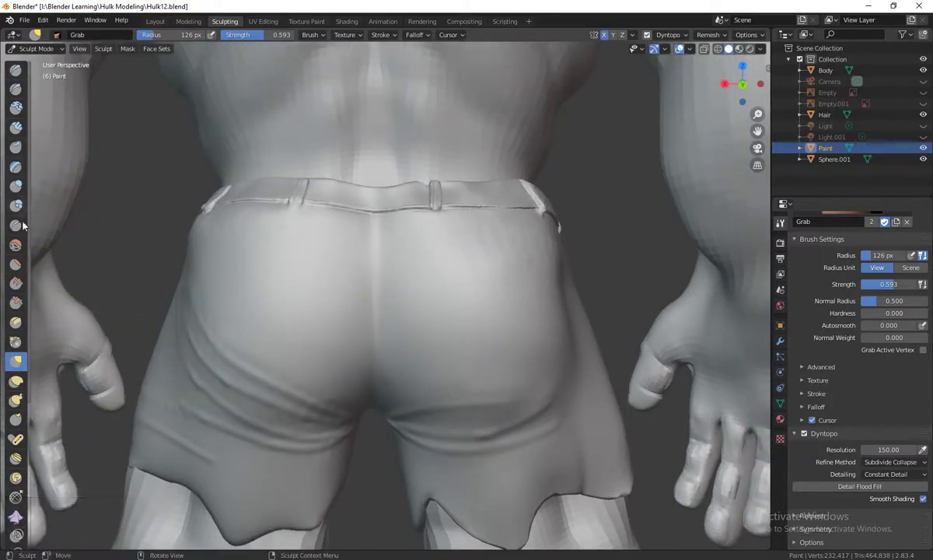
Step: Set the brush radius to 54 px, switch to the Blob brush and blend the rear centre seam of the pants
{"action": "left_click", "coordinate": [15, 70]}
{"action": "key", "text": "f"}
{"action": "left_click", "coordinate": [356, 302]}
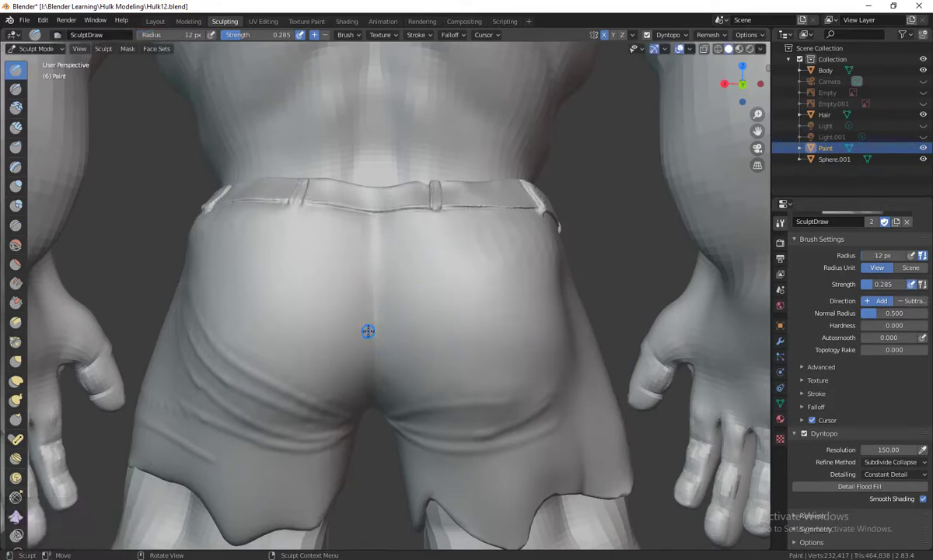
{"action": "key", "text": "f"}
{"action": "left_click", "coordinate": [392, 330]}
{"action": "left_click", "coordinate": [16, 206]}
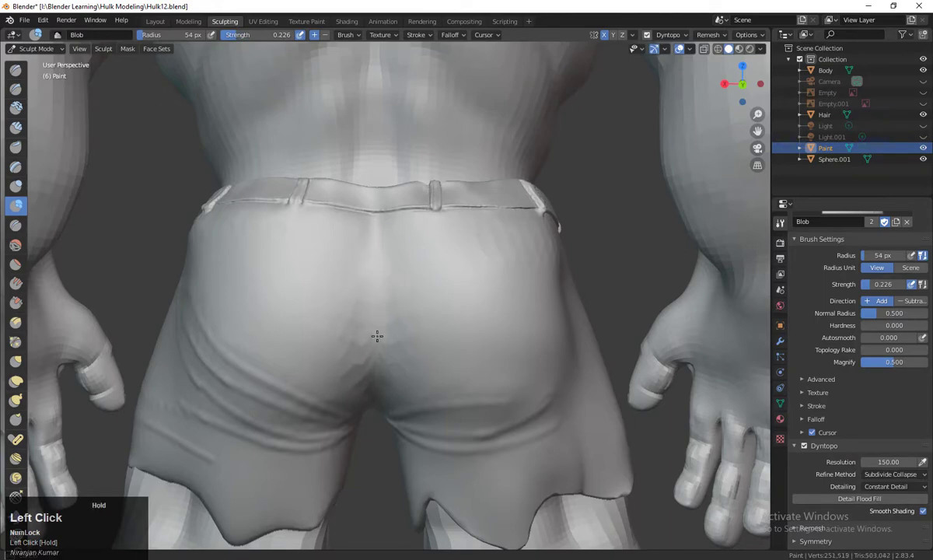
{"action": "middle_click_drag", "start_coordinate": [377, 336], "coordinate": [392, 272]}
{"action": "left_click", "coordinate": [392, 272]}
{"action": "left_click_drag", "start_coordinate": [392, 270], "coordinate": [365, 374], "text": "shift"}
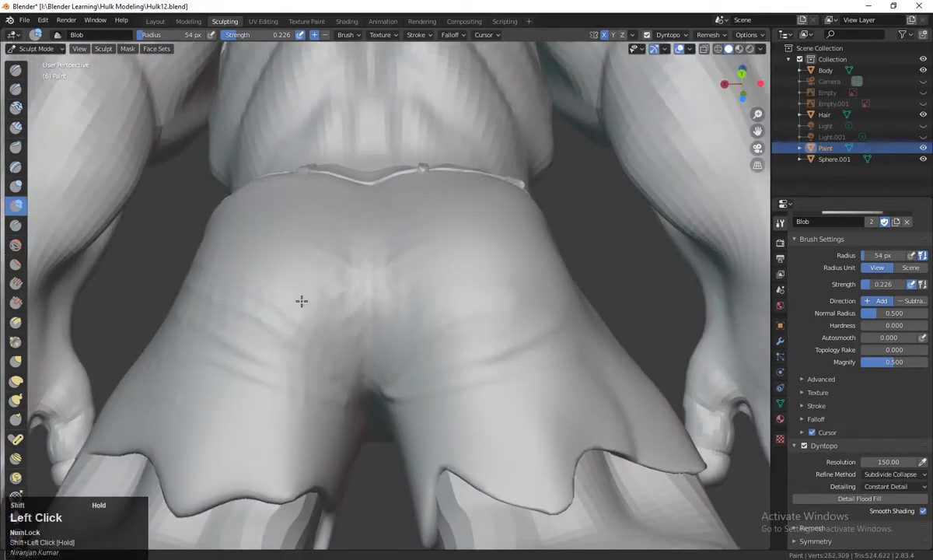
Step: Go over the crotch, inner legs and front thighs of the pants with Blob brush strokes
{"action": "middle_click_drag", "start_coordinate": [405, 227], "coordinate": [410, 365]}
{"action": "left_click_drag", "start_coordinate": [377, 364], "coordinate": [377, 402]}
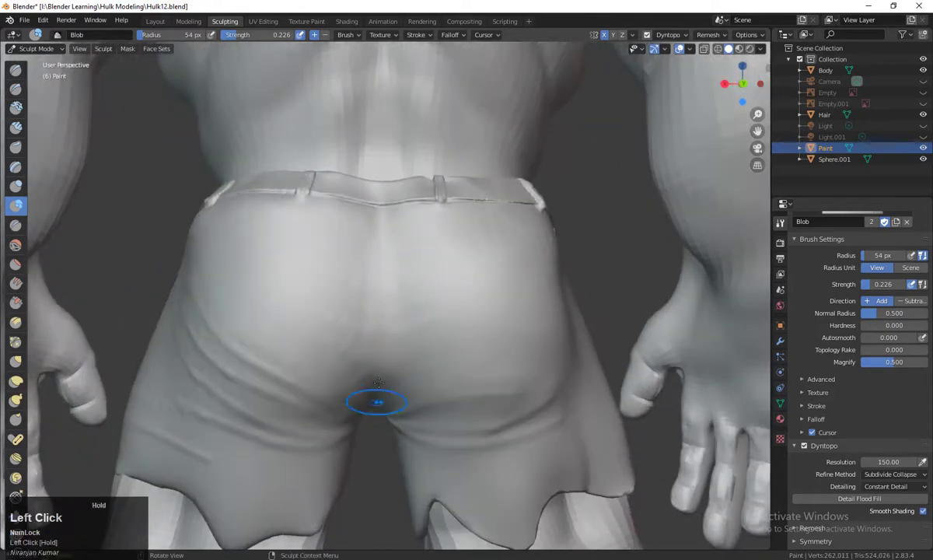
{"action": "mouse_move", "coordinate": [367, 470]}
{"action": "middle_mouse_down"}
{"action": "mouse_move", "coordinate": [357, 409]}
{"action": "mouse_move", "coordinate": [480, 333]}
{"action": "middle_mouse_up"}
{"action": "left_click_drag", "start_coordinate": [405, 166], "coordinate": [411, 354]}
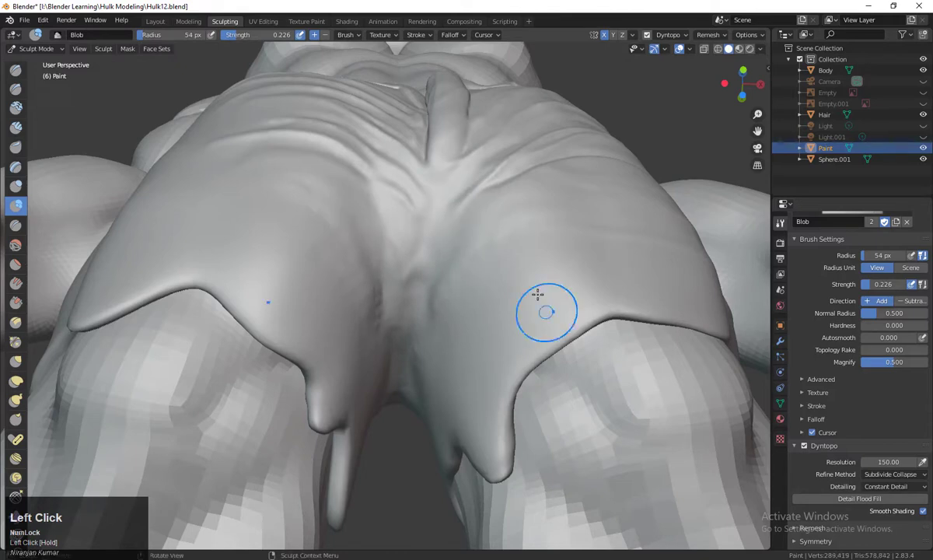
{"action": "mouse_move", "coordinate": [544, 310]}
{"action": "middle_mouse_down"}
{"action": "mouse_move", "coordinate": [600, 423]}
{"action": "mouse_move", "coordinate": [502, 386]}
{"action": "middle_mouse_up"}
{"action": "left_click", "coordinate": [502, 378]}
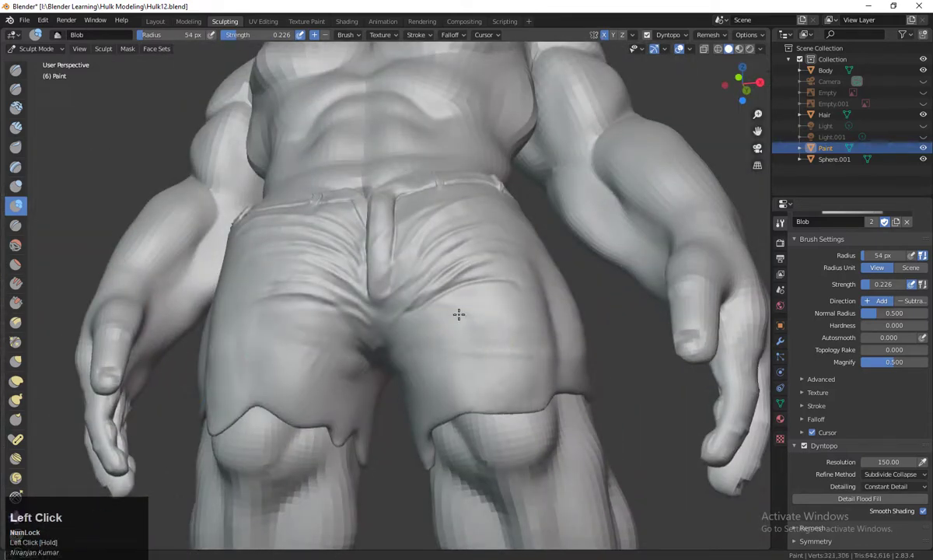
{"action": "middle_click_drag", "start_coordinate": [393, 356], "coordinate": [517, 416]}
{"action": "left_click", "coordinate": [517, 417]}
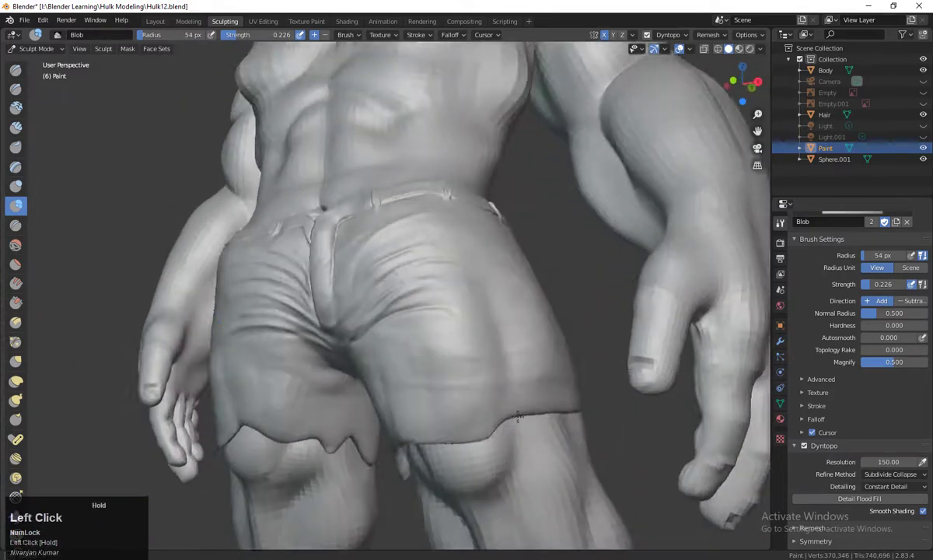
Step: Smooth the fold just below the front waistband on the hip opposite the open flap
{"action": "scroll", "coordinate": [521, 373], "scroll_direction": "down", "scroll_amount": 8}
{"action": "middle_click_drag", "start_coordinate": [518, 373], "coordinate": [490, 398]}
{"action": "scroll", "coordinate": [542, 387], "scroll_direction": "up", "scroll_amount": 4}
{"action": "scroll", "coordinate": [467, 387], "scroll_direction": "up", "scroll_amount": 5}
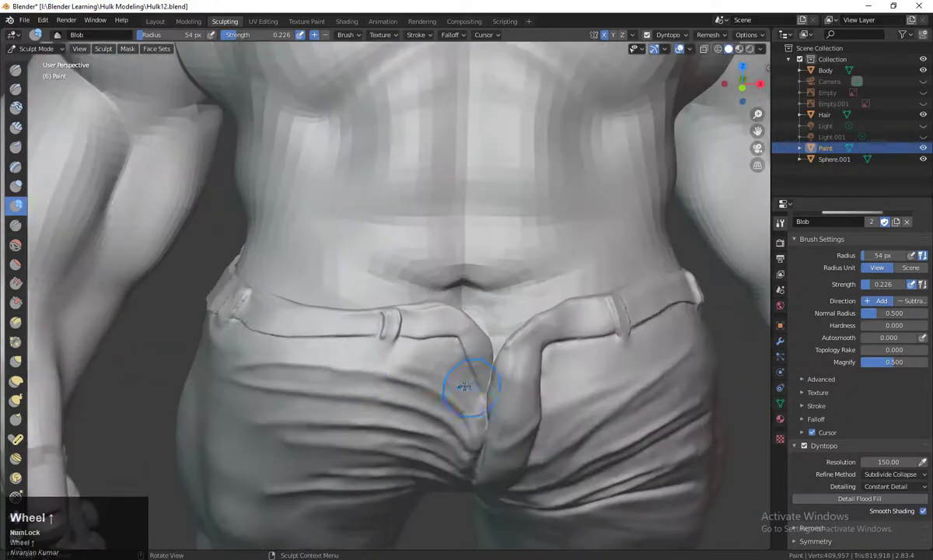
{"action": "mouse_move", "coordinate": [334, 373]}
{"action": "middle_mouse_down"}
{"action": "mouse_move", "coordinate": [396, 413]}
{"action": "mouse_move", "coordinate": [424, 359]}
{"action": "mouse_move", "coordinate": [285, 323]}
{"action": "middle_mouse_up"}
{"action": "left_click_drag", "start_coordinate": [341, 320], "coordinate": [391, 344], "text": "shift"}
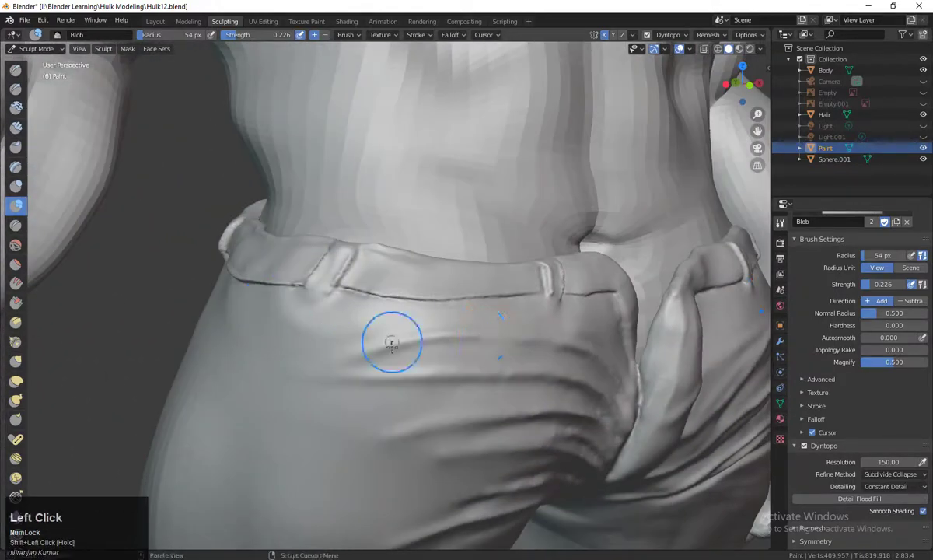
Step: Enable Stabilize Stroke for the brush and set its stroke spacing to 5%
{"action": "scroll", "coordinate": [393, 344], "scroll_direction": "down", "scroll_amount": 5}
{"action": "scroll", "coordinate": [469, 353], "scroll_direction": "up", "scroll_amount": 2}
{"action": "mouse_move", "coordinate": [393, 344]}
{"action": "middle_mouse_down"}
{"action": "mouse_move", "coordinate": [467, 348]}
{"action": "mouse_move", "coordinate": [476, 371]}
{"action": "middle_mouse_up"}
{"action": "middle_click_drag", "start_coordinate": [442, 199], "coordinate": [466, 207]}
{"action": "left_click", "coordinate": [416, 34]}
{"action": "left_click", "coordinate": [369, 194]}
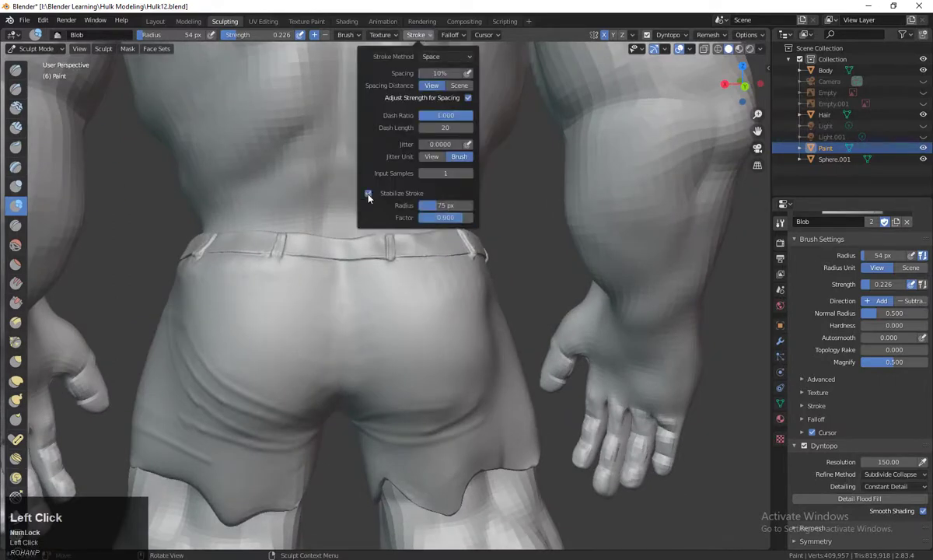
{"action": "double_click", "coordinate": [440, 73]}
{"action": "key", "text": "Escape"}
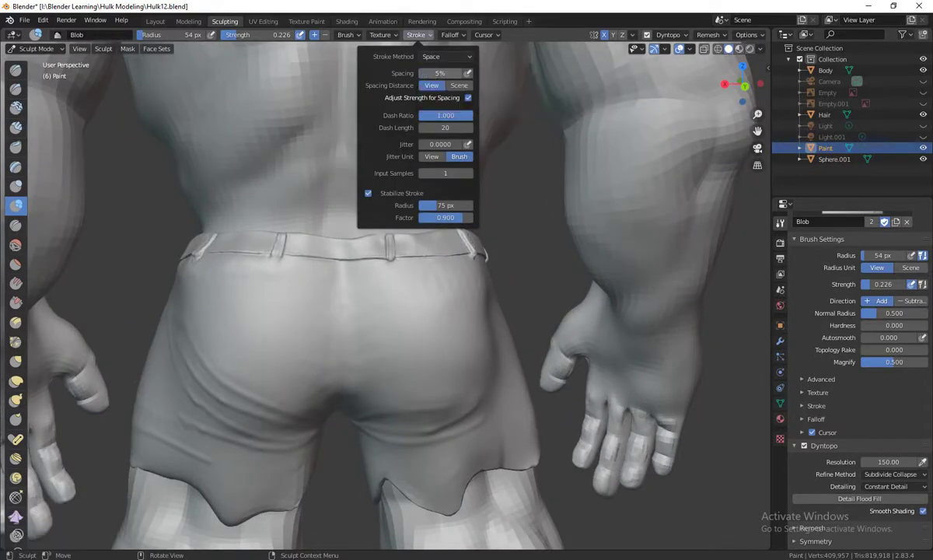
{"action": "left_click", "coordinate": [15, 70]}
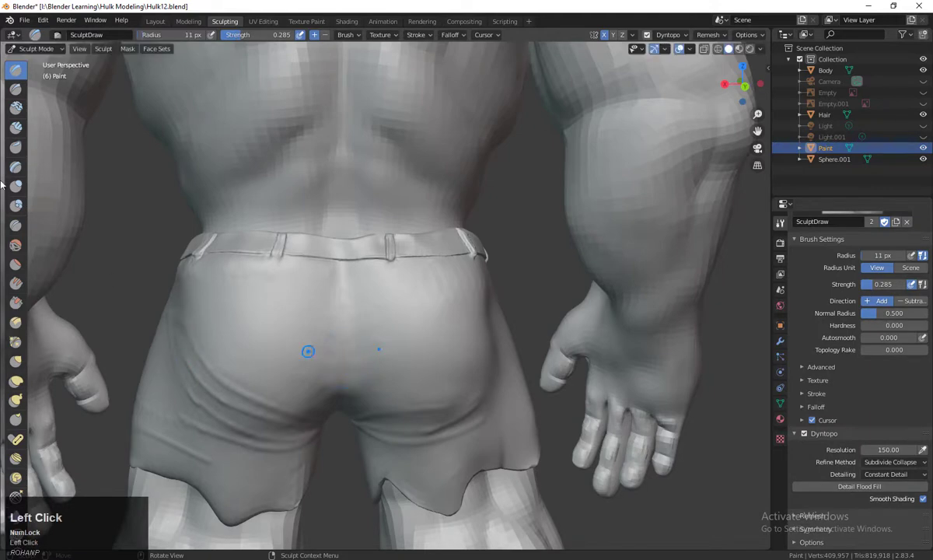
{"action": "left_click", "coordinate": [16, 88]}
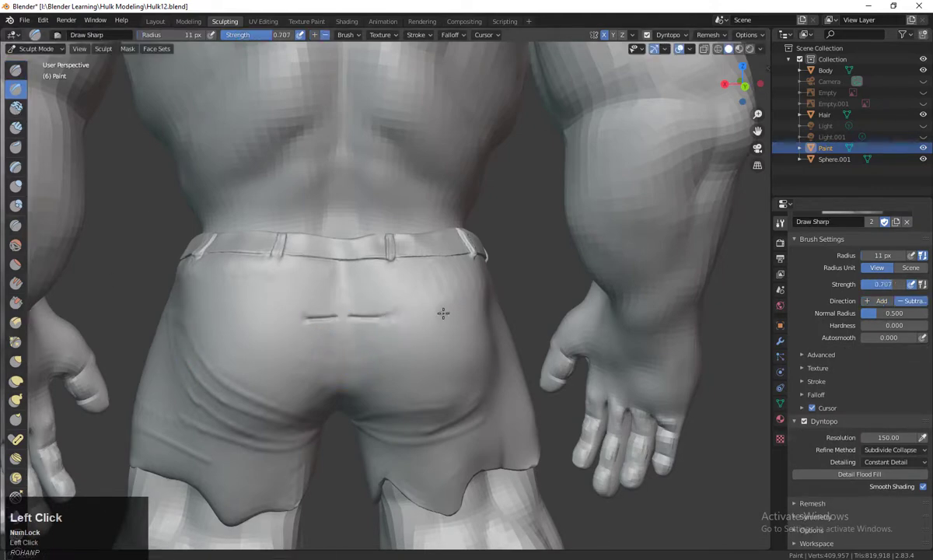
{"action": "middle_click_drag", "start_coordinate": [405, 369], "coordinate": [319, 375], "text": "ctrl"}
{"action": "scroll", "coordinate": [319, 374], "scroll_direction": "up", "scroll_amount": 2}
Step: Build up the seat's volume with the Blob brush at 186 px radius and 0.070 strength
{"action": "left_click", "coordinate": [16, 205]}
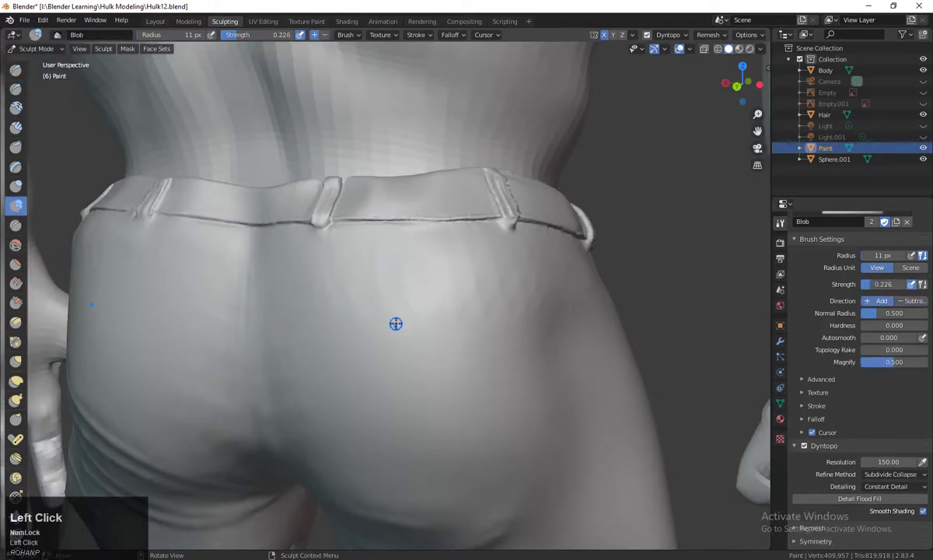
{"action": "key", "text": "f"}
{"action": "left_click", "coordinate": [481, 344]}
{"action": "middle_click_drag", "start_coordinate": [396, 353], "coordinate": [409, 356]}
{"action": "left_click_drag", "start_coordinate": [257, 35], "coordinate": [245, 35]}
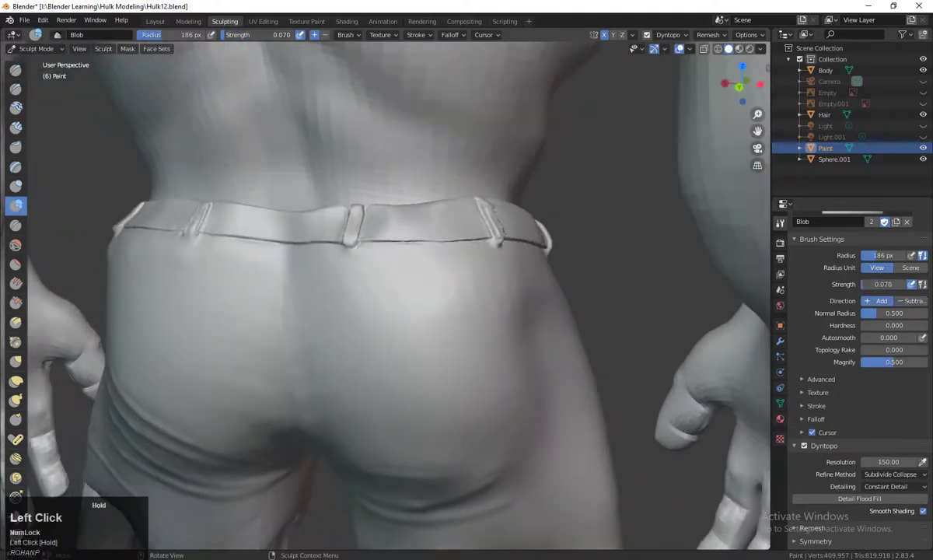
{"action": "left_click_drag", "start_coordinate": [366, 347], "coordinate": [512, 315]}
{"action": "left_click_drag", "start_coordinate": [596, 308], "coordinate": [603, 309]}
{"action": "left_click_drag", "start_coordinate": [504, 369], "coordinate": [315, 474]}
Step: Smooth the built-up surface across both sides of the seat
{"action": "left_click_drag", "start_coordinate": [391, 398], "coordinate": [178, 413], "text": "shift"}
{"action": "left_click_drag", "start_coordinate": [207, 315], "coordinate": [354, 402], "text": "shift"}
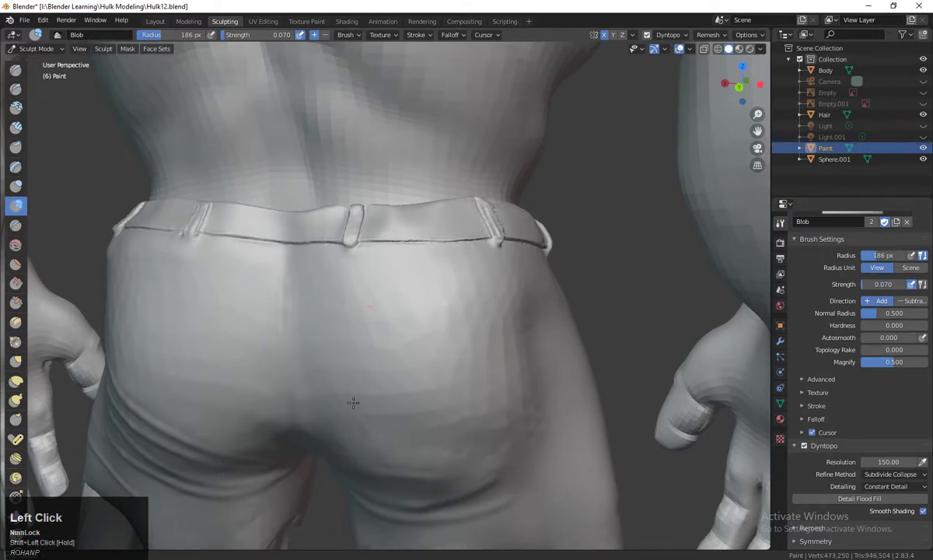
{"action": "middle_click_drag", "start_coordinate": [314, 352], "coordinate": [329, 348]}
Step: Switch to the Draw brush at 10 px radius and raise a curved double yoke seam across the seat below the waistband
{"action": "left_click", "coordinate": [16, 71]}
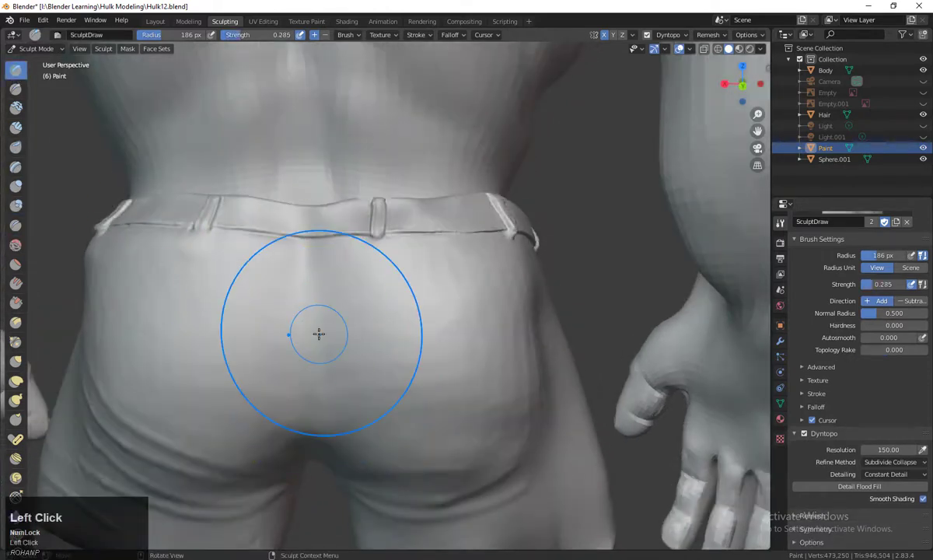
{"action": "left_click", "coordinate": [227, 339]}
{"action": "left_click_drag", "start_coordinate": [412, 302], "coordinate": [404, 305]}
{"action": "key", "text": "ctrl+z"}
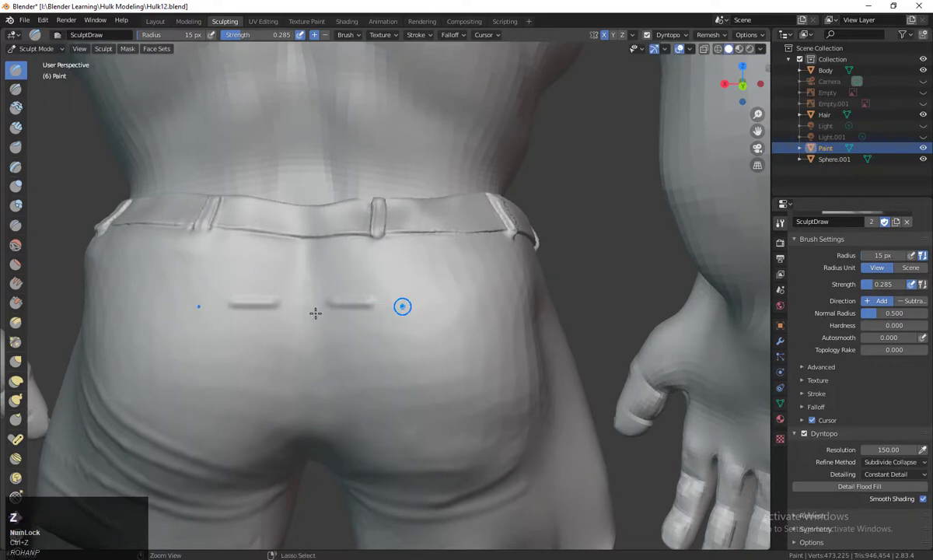
{"action": "key", "text": "f"}
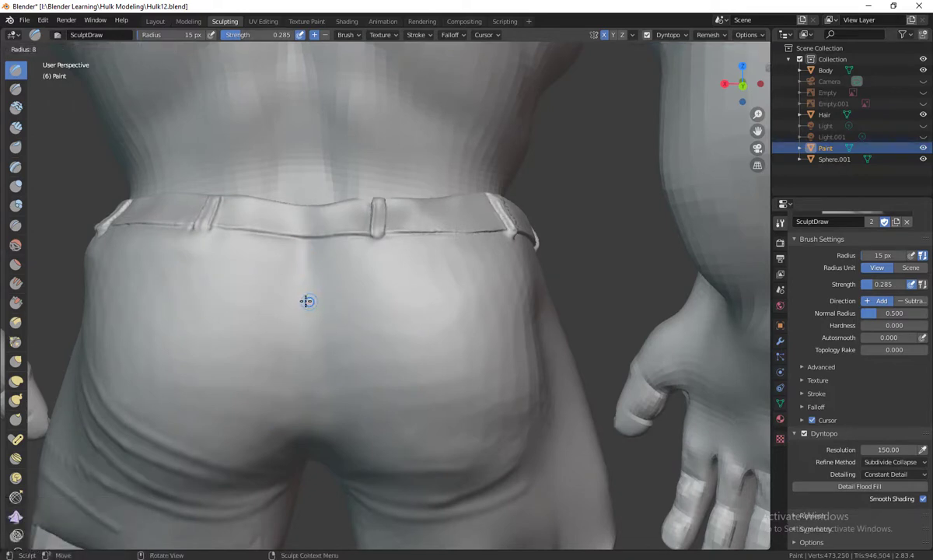
{"action": "left_click", "coordinate": [307, 301]}
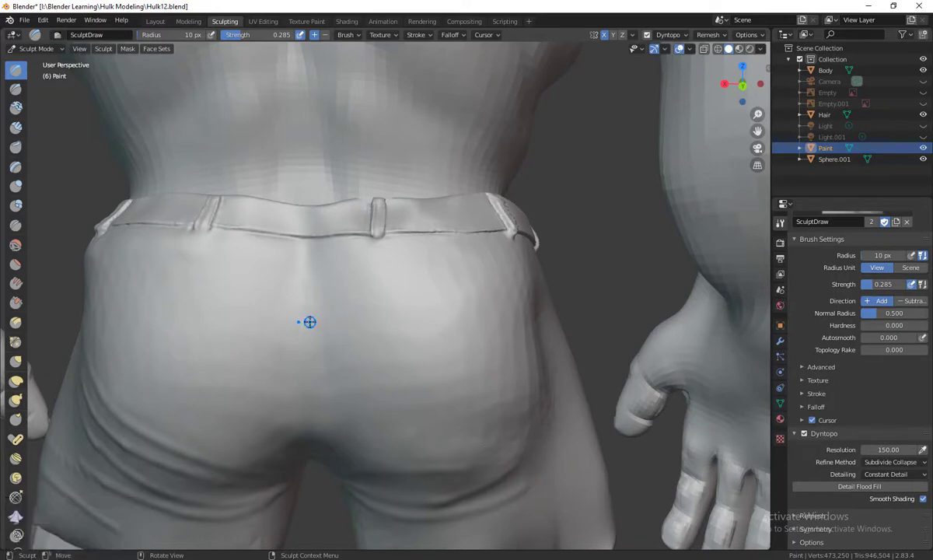
{"action": "left_click_drag", "start_coordinate": [310, 321], "coordinate": [309, 321]}
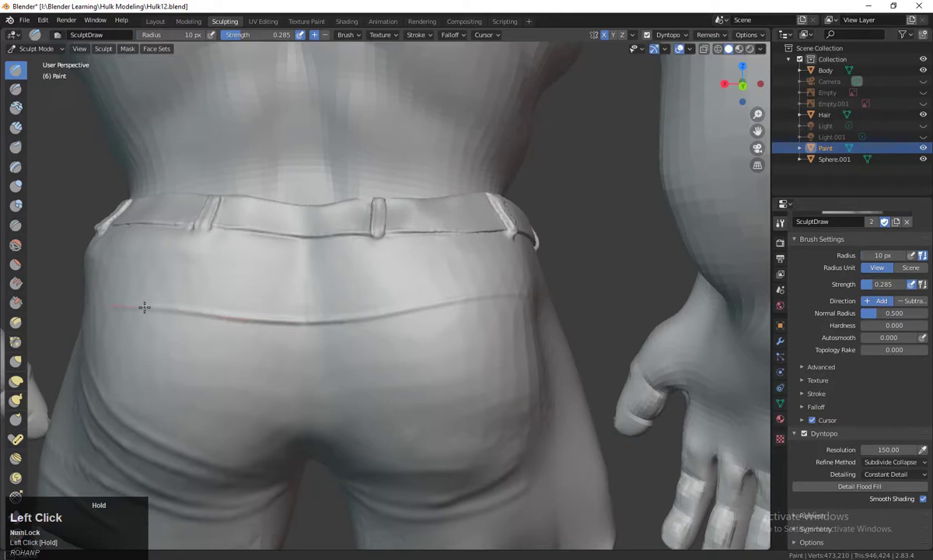
{"action": "left_click_drag", "start_coordinate": [326, 323], "coordinate": [335, 322]}
Step: Sculpt a pointed back pocket outline with a slanted top edge below the yoke seam on the character's right seat side
{"action": "mouse_move", "coordinate": [467, 387]}
{"action": "middle_mouse_down"}
{"action": "mouse_move", "coordinate": [386, 366]}
{"action": "mouse_move", "coordinate": [411, 359]}
{"action": "middle_mouse_up"}
{"action": "left_click_drag", "start_coordinate": [399, 330], "coordinate": [399, 331]}
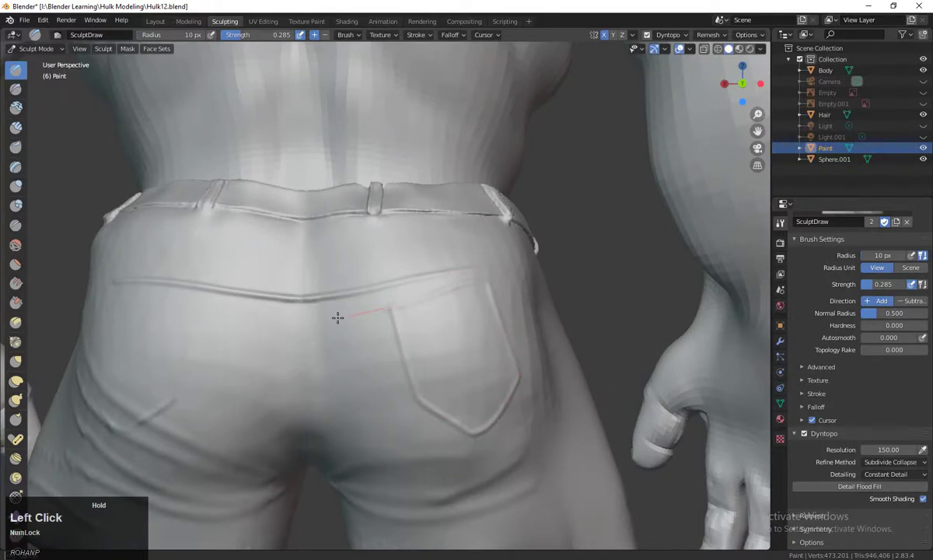
{"action": "left_click_drag", "start_coordinate": [337, 317], "coordinate": [338, 317]}
Step: Sculpt the matching pocket outline on the other side of the seat and extend the yoke seam toward that hip
{"action": "middle_click_drag", "start_coordinate": [337, 317], "coordinate": [230, 364]}
{"action": "left_click_drag", "start_coordinate": [237, 299], "coordinate": [223, 362]}
{"action": "middle_click_drag", "start_coordinate": [187, 465], "coordinate": [259, 405]}
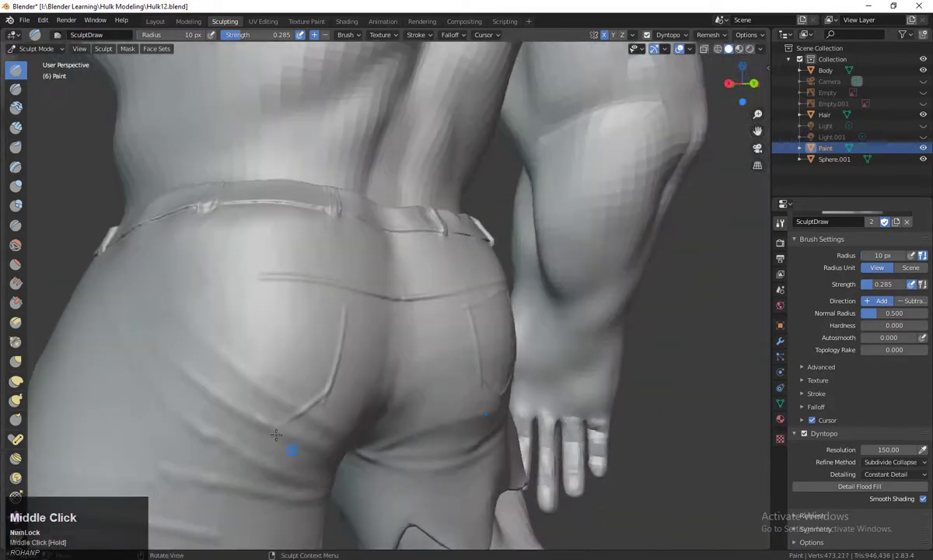
{"action": "left_click_drag", "start_coordinate": [256, 408], "coordinate": [256, 408]}
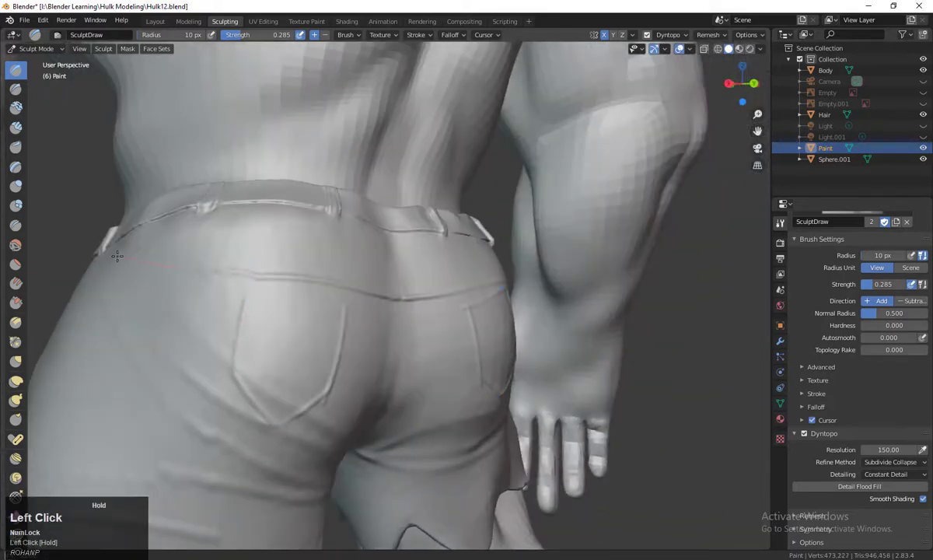
{"action": "middle_click_drag", "start_coordinate": [117, 256], "coordinate": [297, 388]}
{"action": "left_click", "coordinate": [195, 295]}
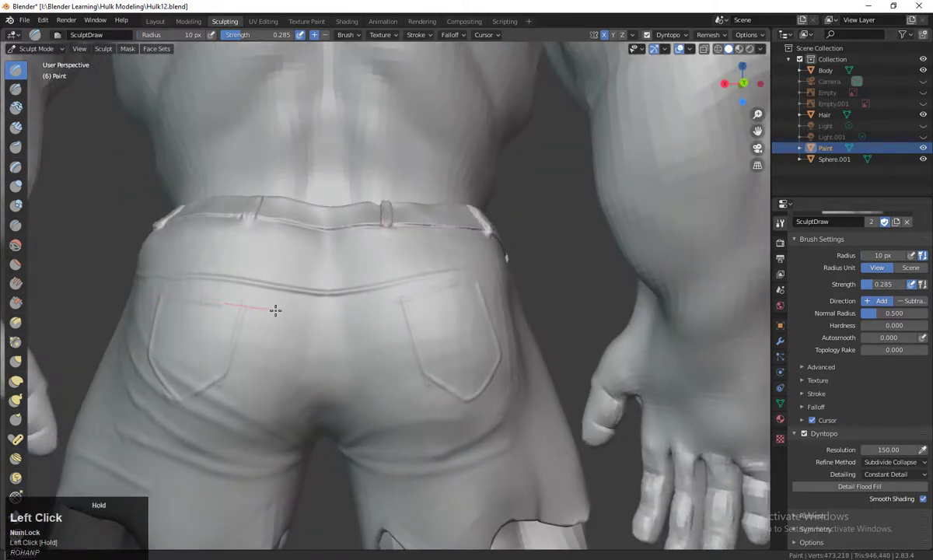
Step: Sculpt a curved decorative stitching line inside each back pocket
{"action": "middle_click_drag", "start_coordinate": [411, 427], "coordinate": [455, 385]}
{"action": "left_click_drag", "start_coordinate": [420, 353], "coordinate": [420, 354]}
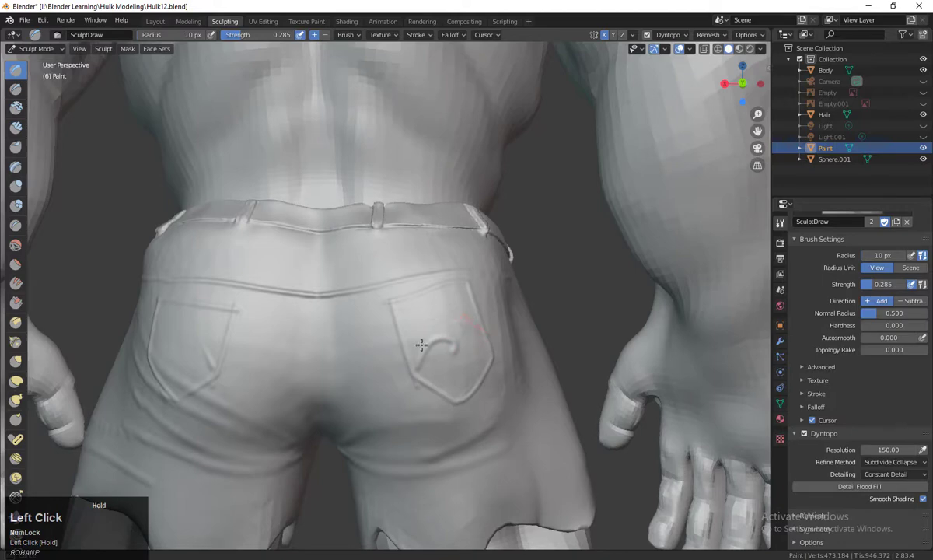
{"action": "middle_click_drag", "start_coordinate": [495, 382], "coordinate": [265, 363]}
{"action": "left_click", "coordinate": [265, 363]}
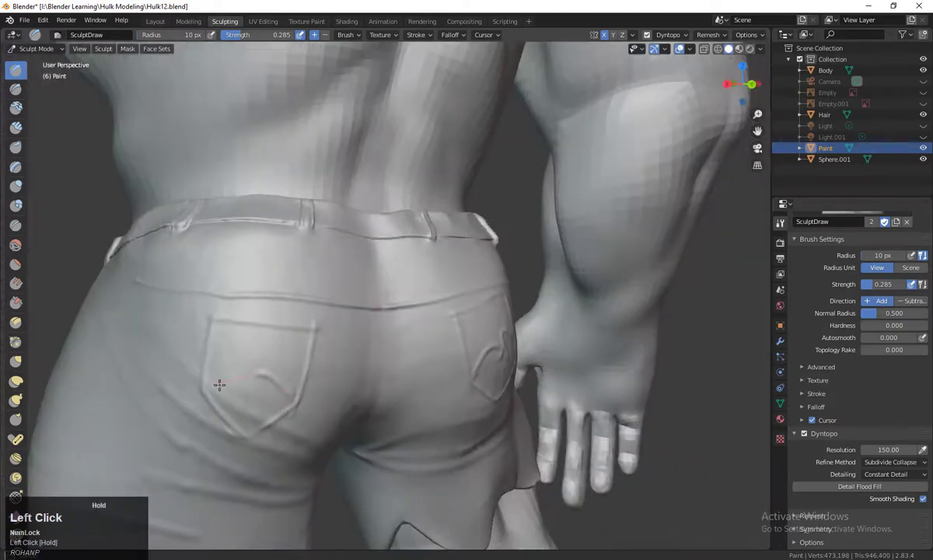
Step: Sculpt fine wrinkle lines below the seat and across the backs of both pant legs
{"action": "scroll", "coordinate": [263, 397], "scroll_direction": "down", "scroll_amount": 4}
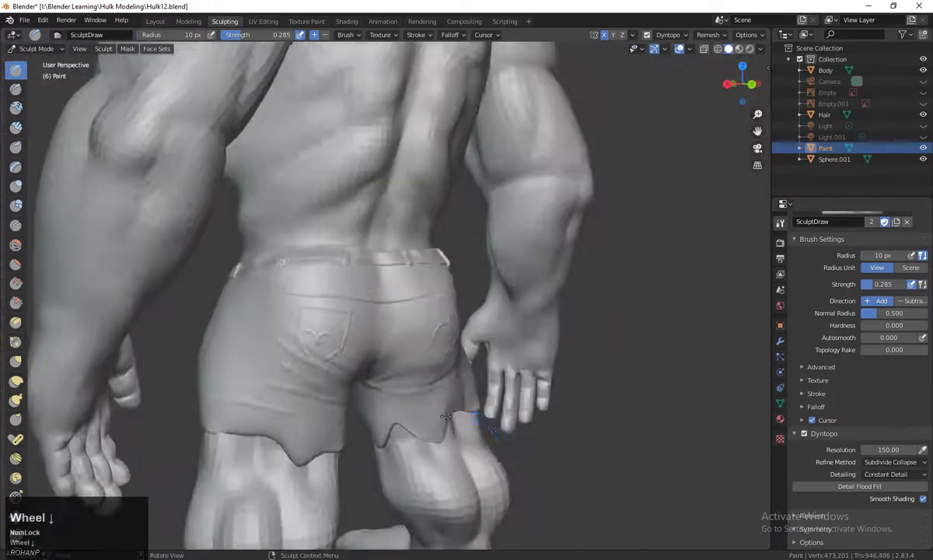
{"action": "middle_click_drag", "start_coordinate": [268, 396], "coordinate": [438, 410]}
{"action": "mouse_move", "coordinate": [364, 400]}
{"action": "middle_mouse_down"}
{"action": "mouse_move", "coordinate": [374, 438]}
{"action": "mouse_move", "coordinate": [383, 435]}
{"action": "middle_mouse_up"}
{"action": "left_click_drag", "start_coordinate": [412, 384], "coordinate": [445, 369]}
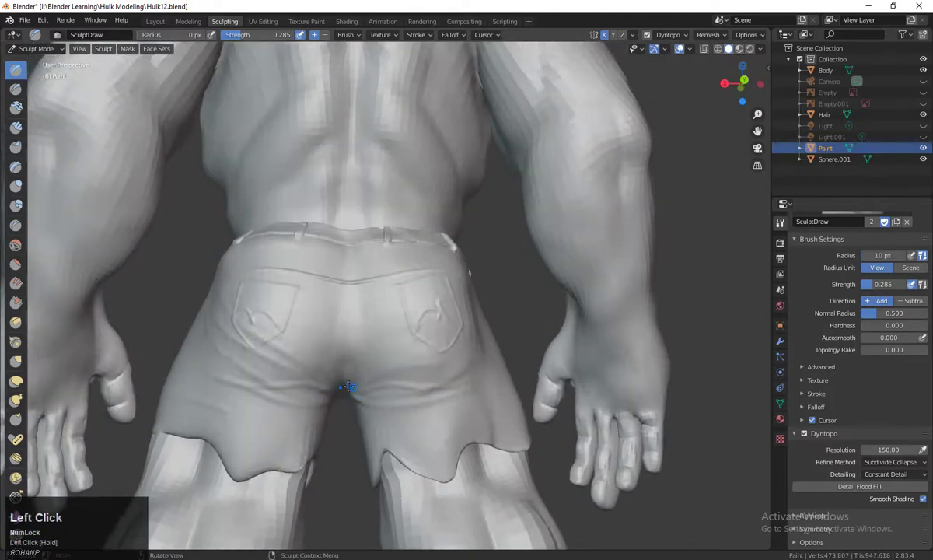
{"action": "left_click_drag", "start_coordinate": [247, 386], "coordinate": [250, 425]}
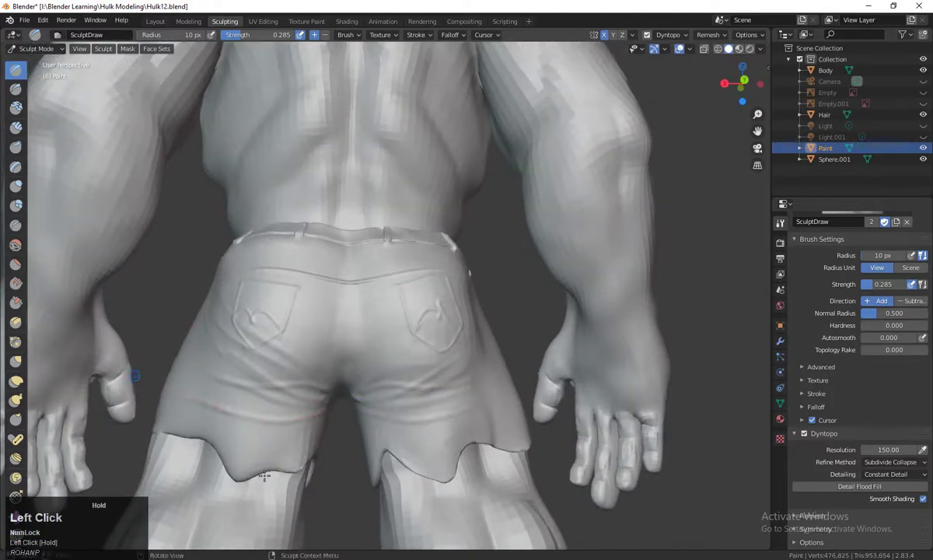
Step: Add wrinkle lines around the outer side of the pant leg just above the torn hem
{"action": "middle_click_drag", "start_coordinate": [416, 502], "coordinate": [322, 531]}
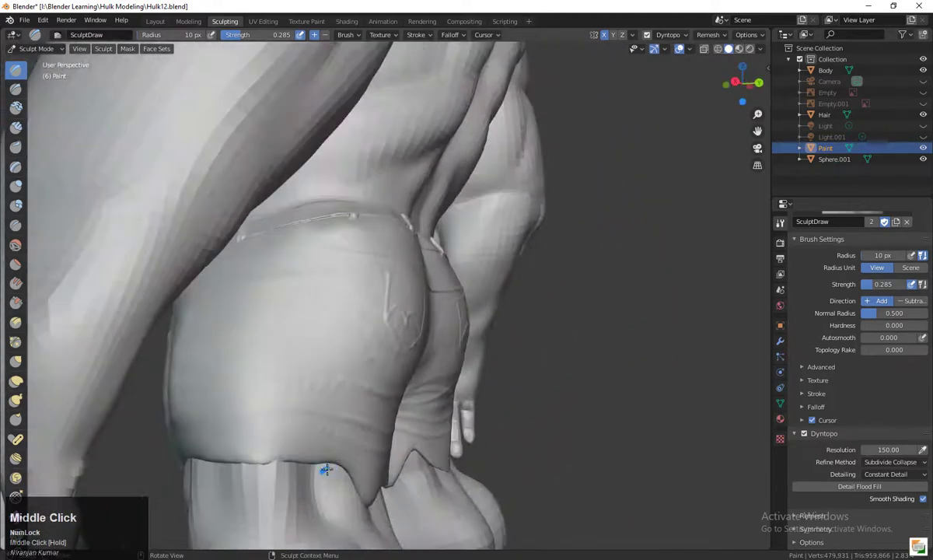
{"action": "left_click_drag", "start_coordinate": [280, 430], "coordinate": [211, 433]}
{"action": "left_click_drag", "start_coordinate": [314, 433], "coordinate": [296, 406]}
Step: Raise a thin rim along the torn hem around the outer side and back of the first pant leg
{"action": "scroll", "coordinate": [417, 495], "scroll_direction": "up", "scroll_amount": 2}
{"action": "middle_click_drag", "start_coordinate": [416, 495], "coordinate": [397, 392]}
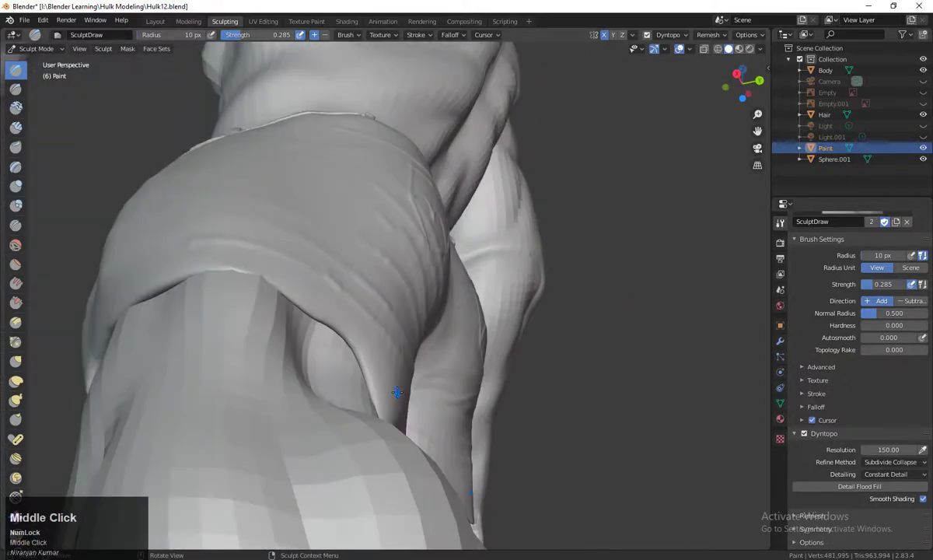
{"action": "left_click_drag", "start_coordinate": [299, 307], "coordinate": [362, 338]}
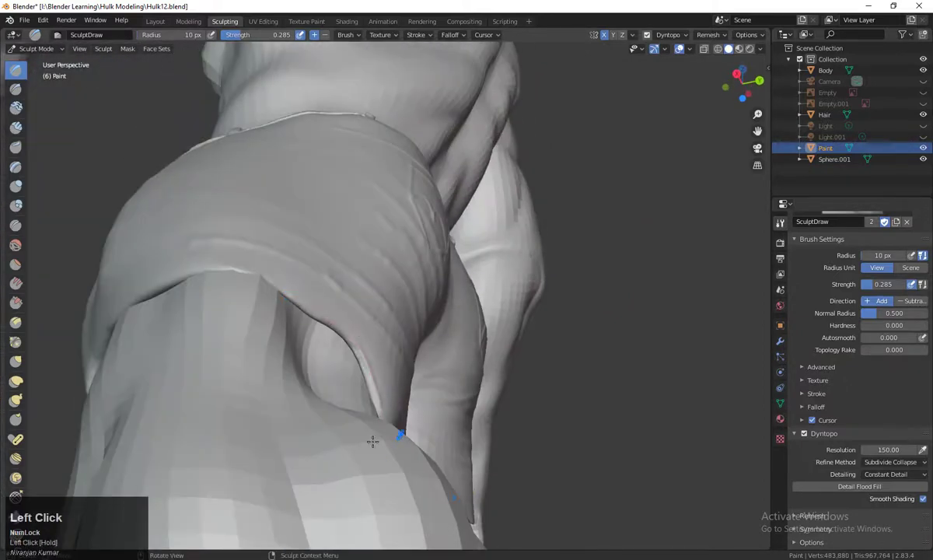
{"action": "middle_click_drag", "start_coordinate": [372, 441], "coordinate": [223, 427]}
{"action": "left_click_drag", "start_coordinate": [224, 427], "coordinate": [270, 492]}
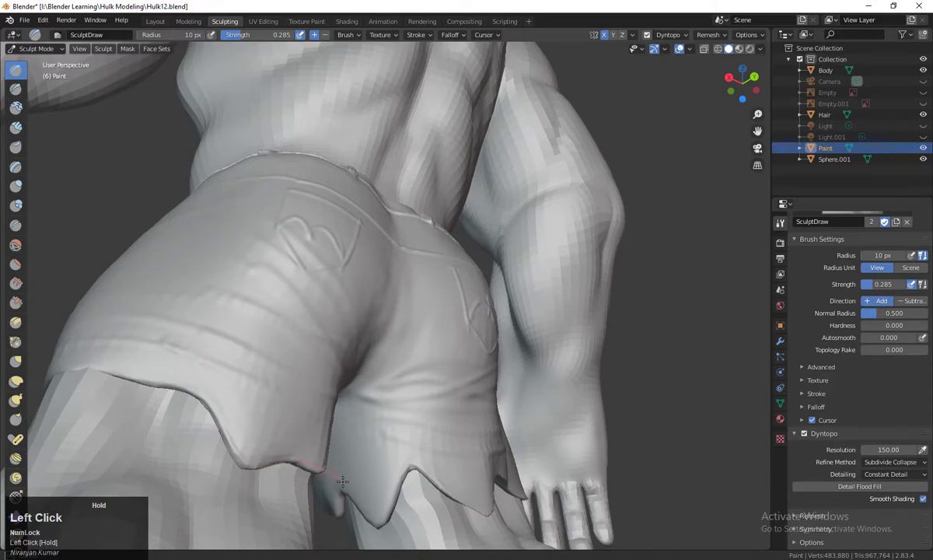
{"action": "left_click_drag", "start_coordinate": [343, 482], "coordinate": [346, 484]}
Step: Raise a thin rim along the torn hem around the back and outer side of the second pant leg
{"action": "scroll", "coordinate": [383, 481], "scroll_direction": "up", "scroll_amount": 2}
{"action": "middle_click_drag", "start_coordinate": [384, 480], "coordinate": [465, 325]}
{"action": "left_click_drag", "start_coordinate": [465, 326], "coordinate": [405, 429]}
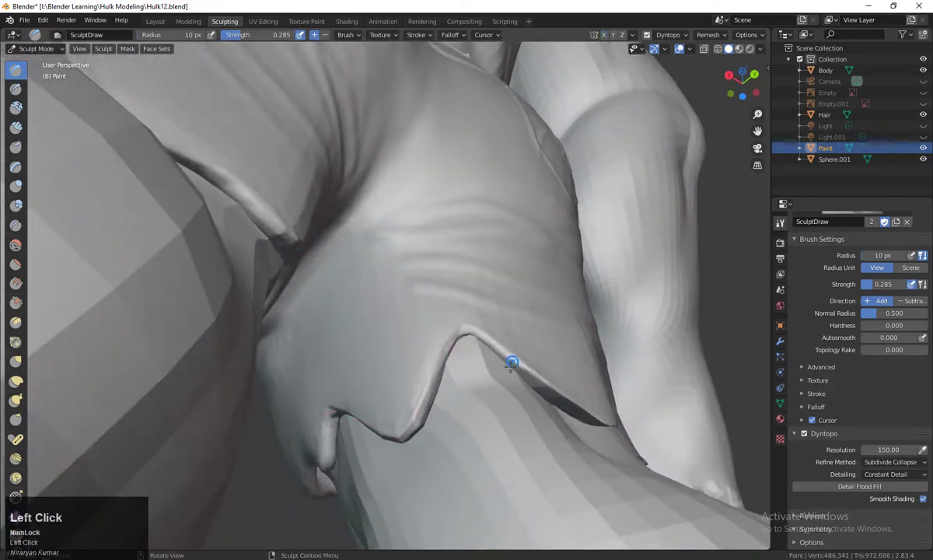
{"action": "middle_click_drag", "start_coordinate": [512, 362], "coordinate": [323, 360]}
{"action": "left_click_drag", "start_coordinate": [322, 360], "coordinate": [406, 382]}
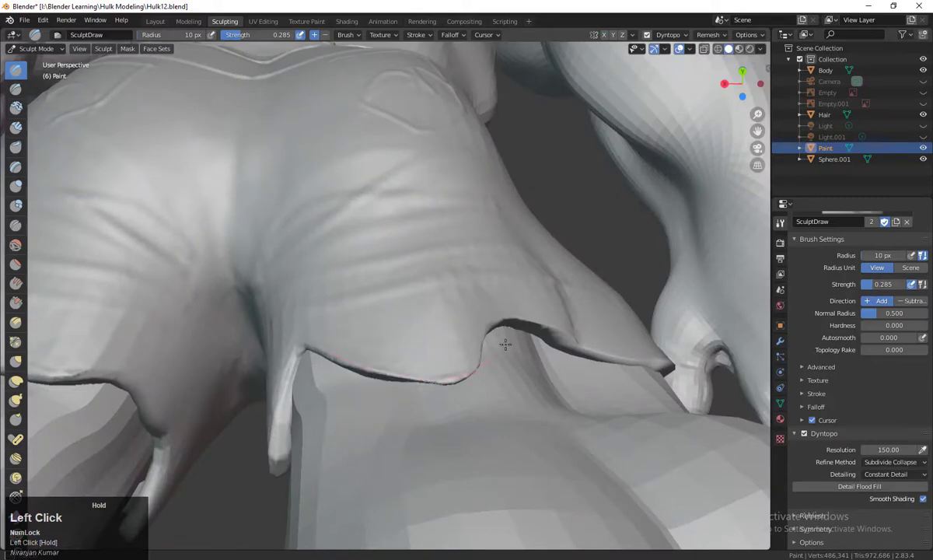
{"action": "middle_click_drag", "start_coordinate": [483, 384], "coordinate": [348, 410]}
{"action": "left_click_drag", "start_coordinate": [362, 336], "coordinate": [366, 335]}
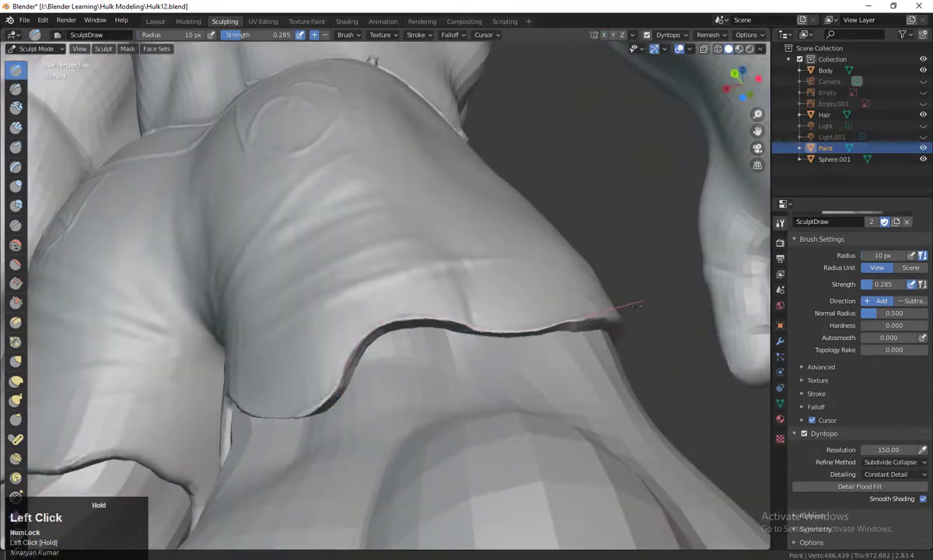
{"action": "middle_click_drag", "start_coordinate": [637, 306], "coordinate": [308, 375]}
{"action": "left_click_drag", "start_coordinate": [367, 341], "coordinate": [406, 326]}
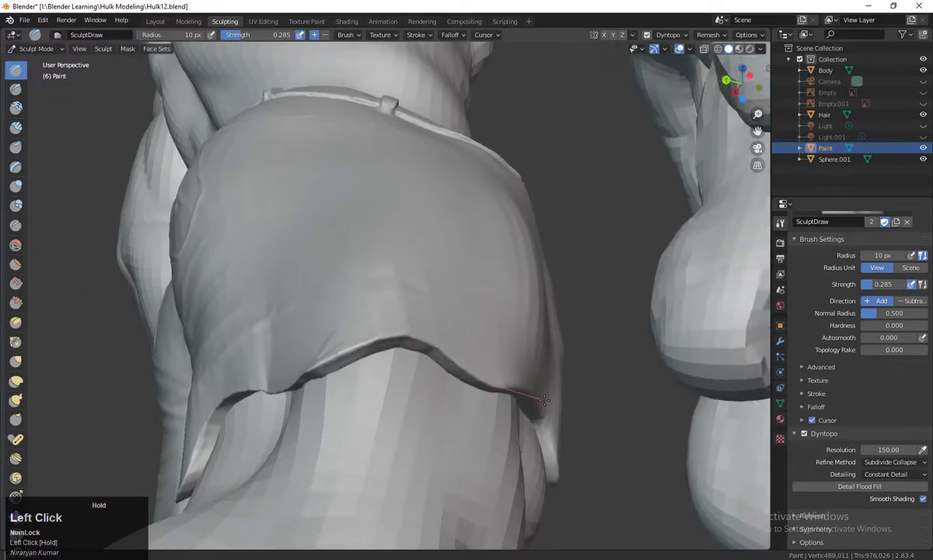
Step: Continue the raised hem rim across the front of the second leg to the hanging strip on its inner side
{"action": "middle_click_drag", "start_coordinate": [545, 400], "coordinate": [243, 292]}
{"action": "left_click_drag", "start_coordinate": [244, 280], "coordinate": [365, 266]}
{"action": "middle_click_drag", "start_coordinate": [459, 331], "coordinate": [307, 317]}
{"action": "left_click", "coordinate": [308, 317]}
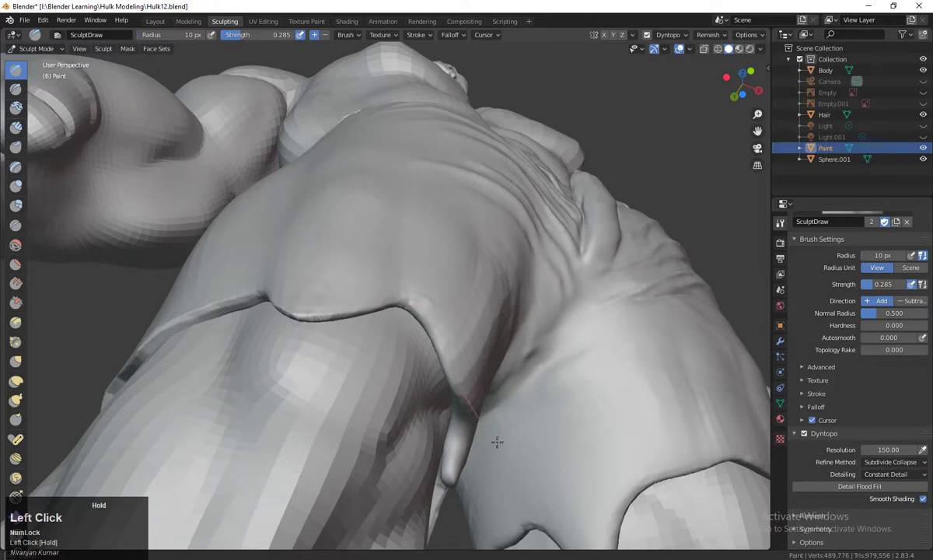
{"action": "middle_click_drag", "start_coordinate": [498, 441], "coordinate": [359, 307]}
{"action": "left_click_drag", "start_coordinate": [359, 307], "coordinate": [447, 349]}
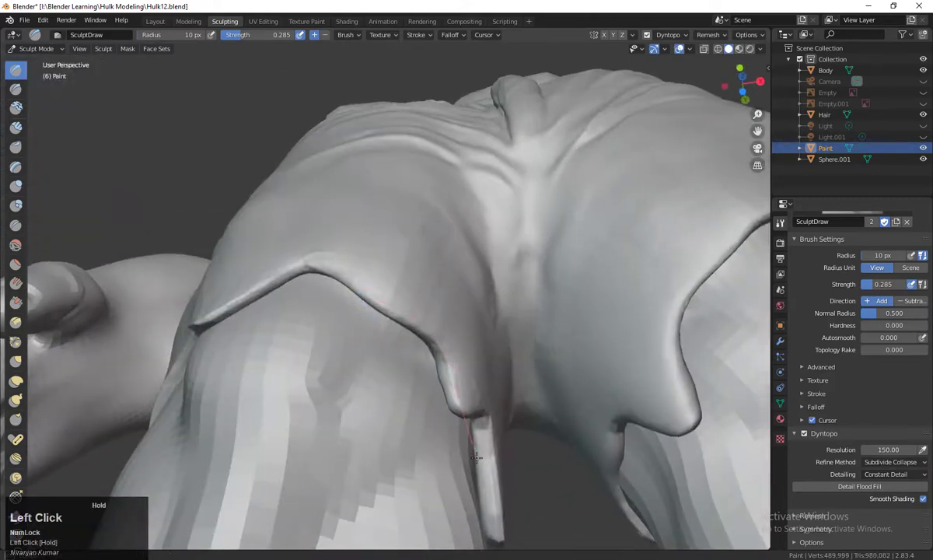
{"action": "mouse_move", "coordinate": [477, 457]}
{"action": "middle_mouse_down"}
{"action": "mouse_move", "coordinate": [410, 396]}
{"action": "mouse_move", "coordinate": [478, 314]}
{"action": "middle_mouse_up"}
{"action": "left_click", "coordinate": [478, 314]}
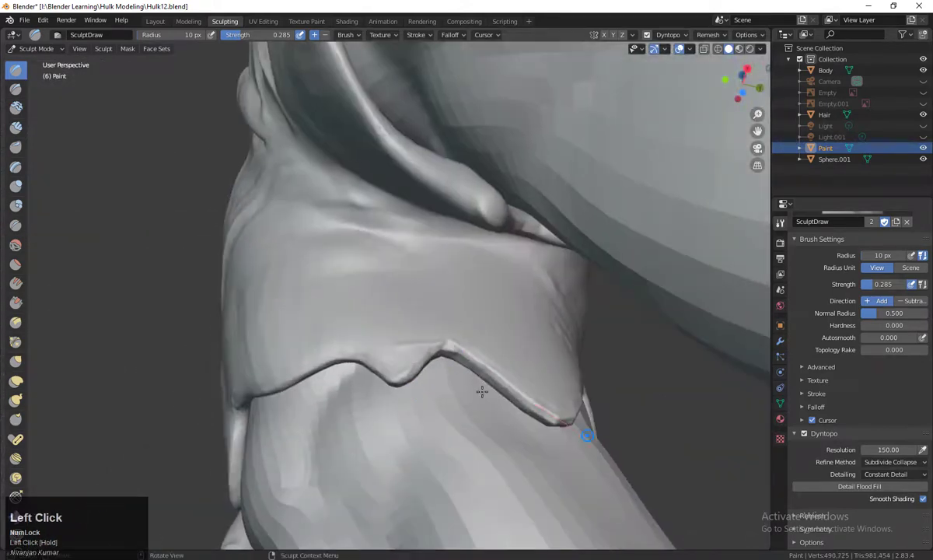
Step: Define the raised rim along the front and inner torn hem of the first pant leg
{"action": "middle_click_drag", "start_coordinate": [482, 391], "coordinate": [371, 459]}
{"action": "middle_click_drag", "start_coordinate": [371, 458], "coordinate": [473, 401], "text": "shift"}
{"action": "middle_click_drag", "start_coordinate": [473, 400], "coordinate": [466, 329], "text": "shift"}
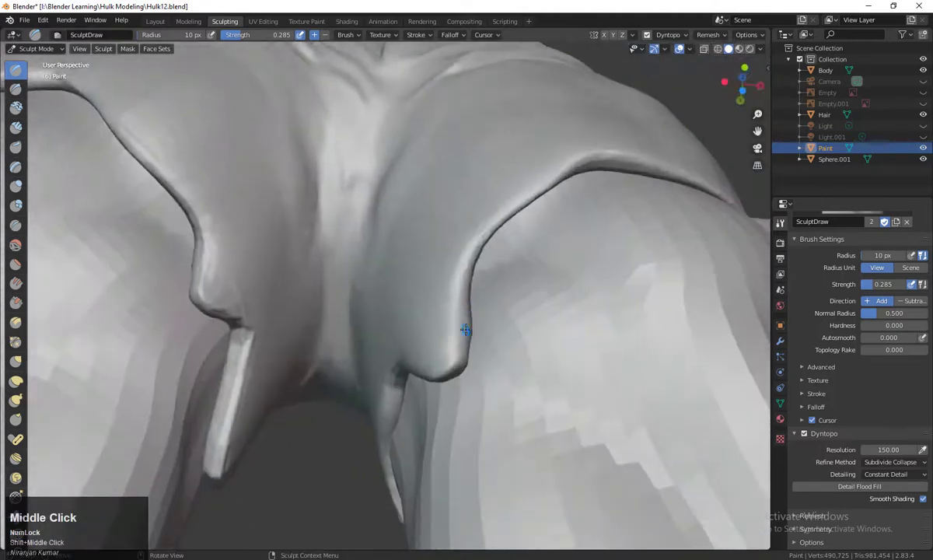
{"action": "left_click_drag", "start_coordinate": [550, 172], "coordinate": [533, 192]}
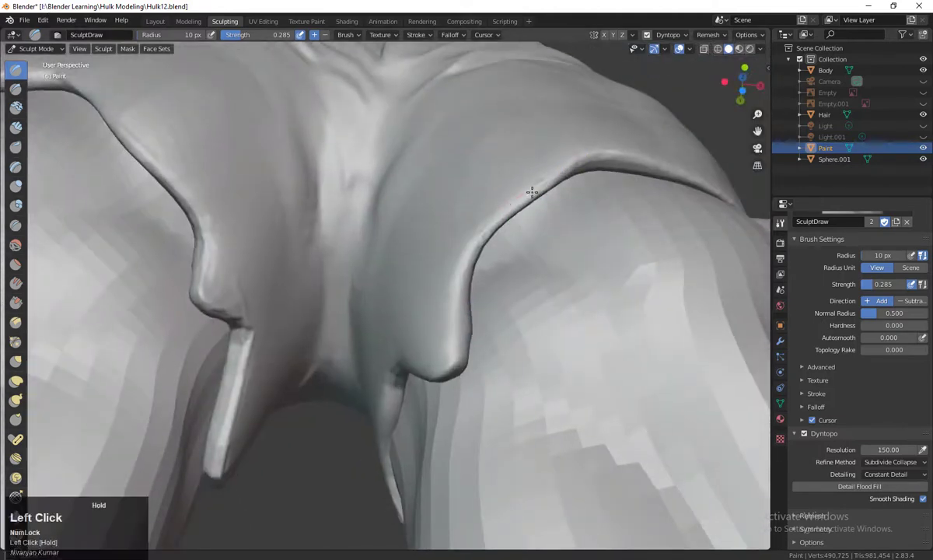
{"action": "left_click_drag", "start_coordinate": [452, 344], "coordinate": [431, 395]}
{"action": "middle_click_drag", "start_coordinate": [431, 396], "coordinate": [558, 521]}
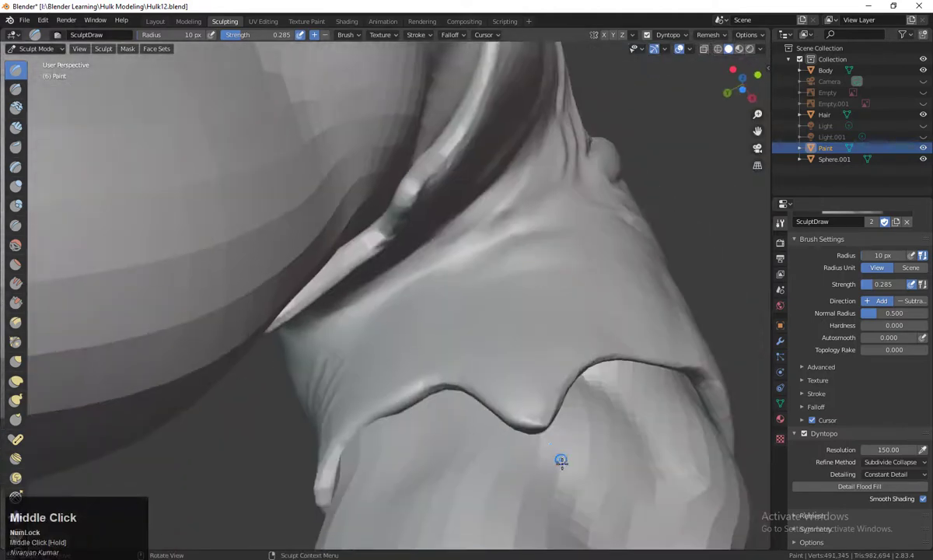
{"action": "left_click_drag", "start_coordinate": [483, 420], "coordinate": [483, 420]}
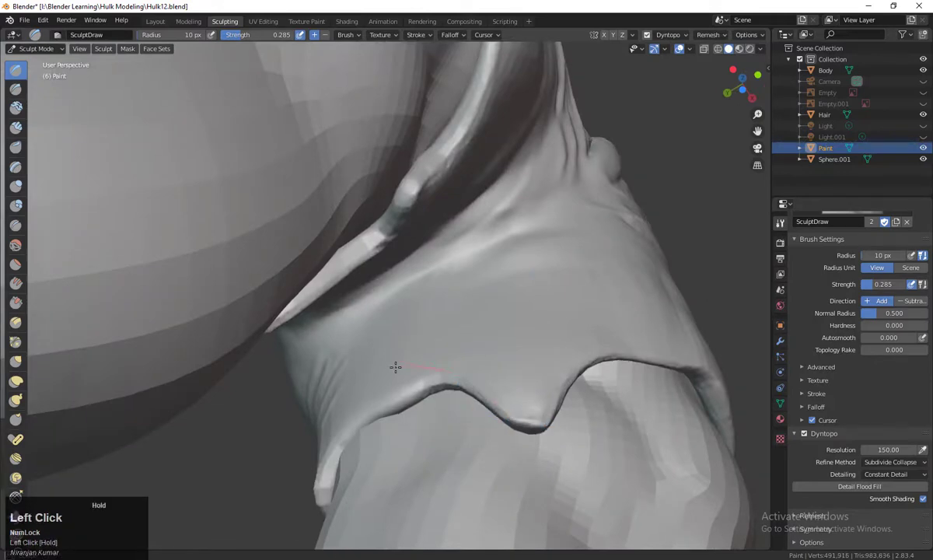
{"action": "left_click_drag", "start_coordinate": [396, 367], "coordinate": [383, 373]}
Step: Increase the draw brush strength to 0.374 and thicken the rim around the inner hem notch of the first leg
{"action": "middle_click_drag", "start_coordinate": [412, 373], "coordinate": [420, 381]}
{"action": "scroll", "coordinate": [467, 393], "scroll_direction": "up", "scroll_amount": 3}
{"action": "left_click_drag", "start_coordinate": [239, 36], "coordinate": [246, 36]}
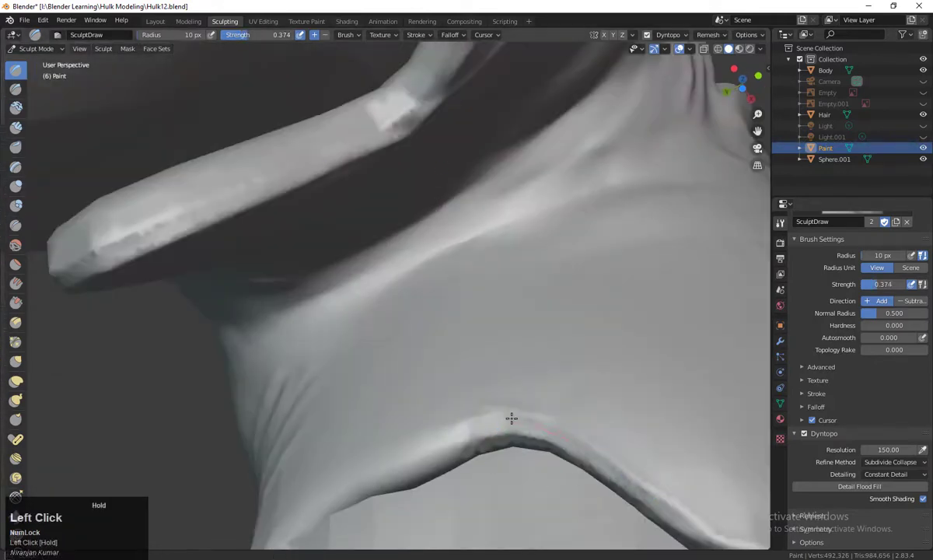
{"action": "left_click_drag", "start_coordinate": [387, 469], "coordinate": [376, 475]}
{"action": "scroll", "coordinate": [524, 457], "scroll_direction": "down", "scroll_amount": 2}
{"action": "mouse_move", "coordinate": [574, 464]}
{"action": "middle_mouse_down"}
{"action": "mouse_move", "coordinate": [481, 404]}
{"action": "mouse_move", "coordinate": [442, 444]}
{"action": "mouse_move", "coordinate": [427, 507]}
{"action": "mouse_move", "coordinate": [385, 376]}
{"action": "middle_mouse_up"}
{"action": "left_click", "coordinate": [385, 376]}
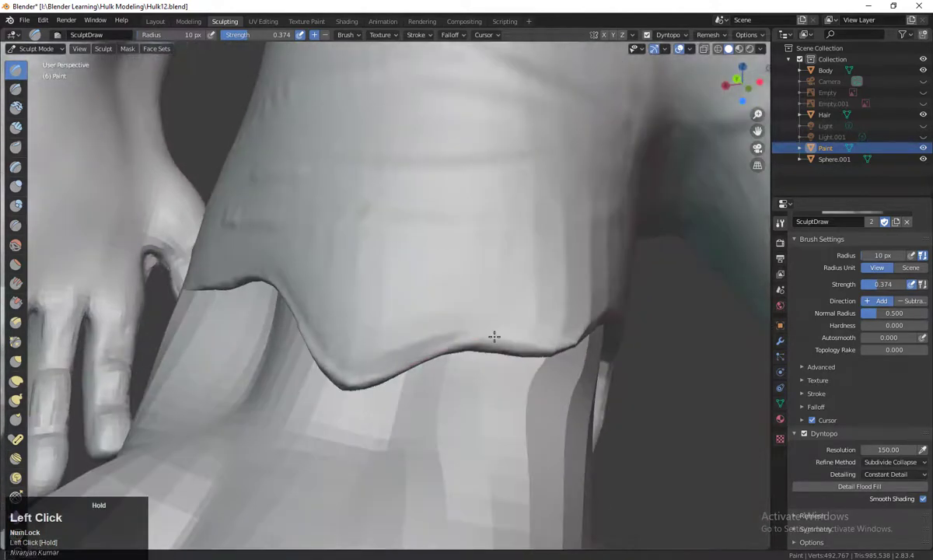
Step: Strengthen the rim along the back and outer hem of the first pant leg
{"action": "left_click_drag", "start_coordinate": [334, 420], "coordinate": [568, 404]}
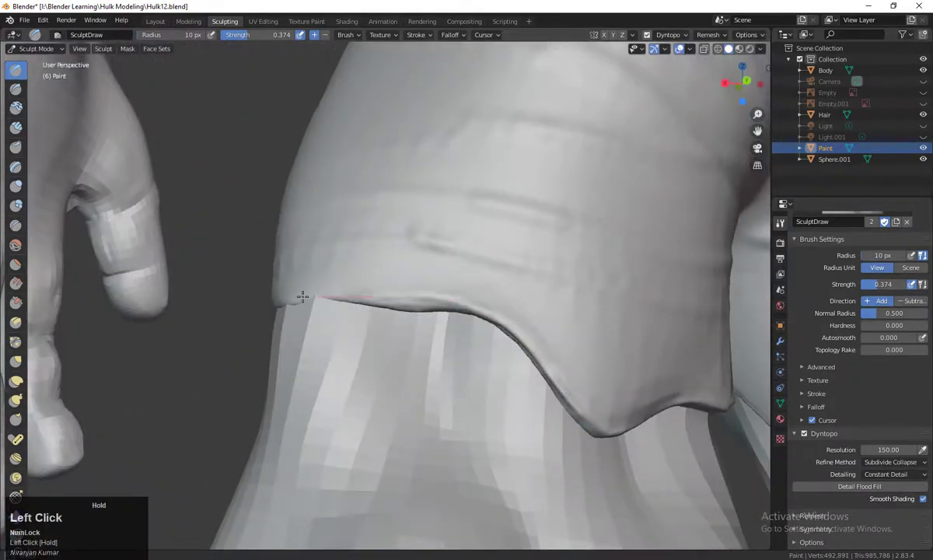
{"action": "middle_click_drag", "start_coordinate": [333, 465], "coordinate": [436, 389]}
{"action": "middle_click_drag", "start_coordinate": [300, 385], "coordinate": [583, 320]}
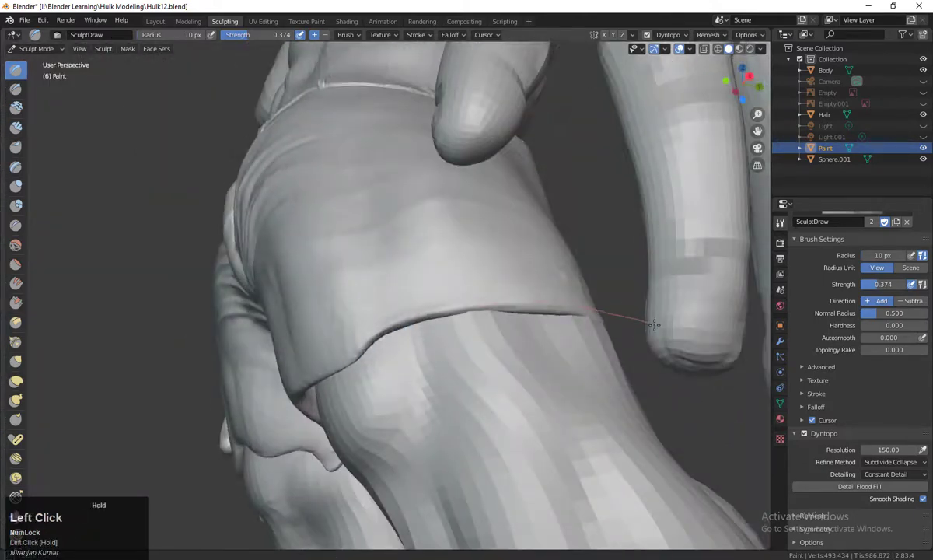
{"action": "middle_click_drag", "start_coordinate": [653, 325], "coordinate": [499, 303]}
{"action": "middle_click_drag", "start_coordinate": [576, 339], "coordinate": [719, 320]}
Step: Thicken the rim along the first leg's front hem down to the torn tip on its inner side
{"action": "left_click_drag", "start_coordinate": [413, 356], "coordinate": [379, 370]}
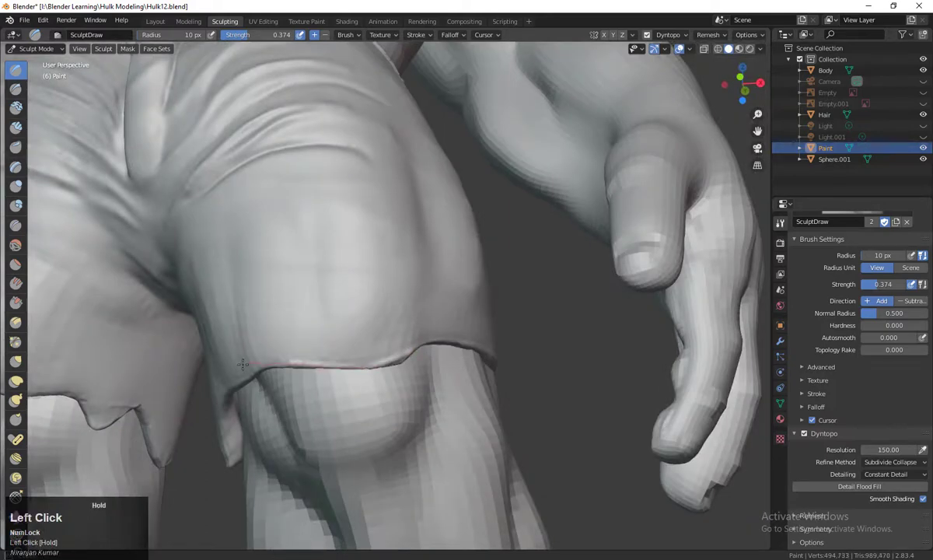
{"action": "left_click_drag", "start_coordinate": [224, 477], "coordinate": [224, 479]}
{"action": "middle_click_drag", "start_coordinate": [193, 440], "coordinate": [255, 400]}
{"action": "left_click_drag", "start_coordinate": [227, 250], "coordinate": [164, 289]}
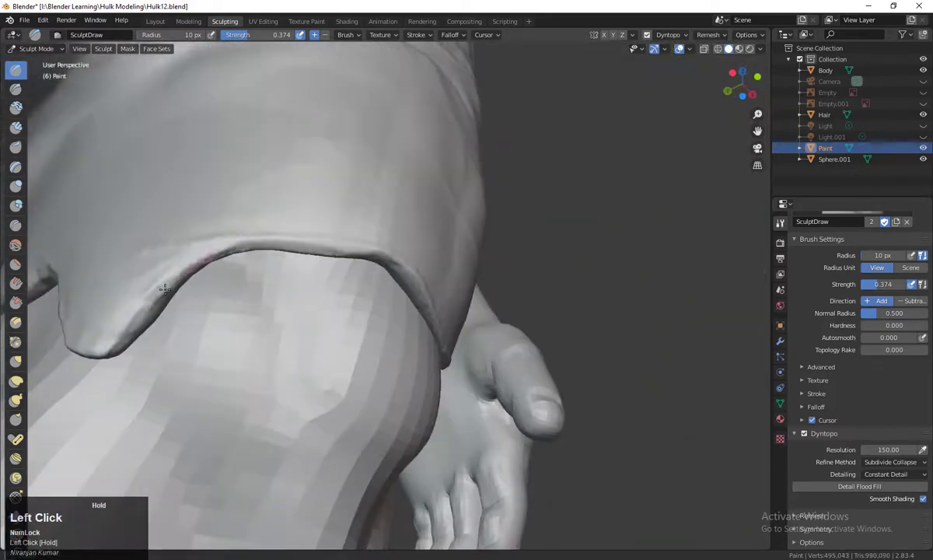
{"action": "left_click_drag", "start_coordinate": [64, 375], "coordinate": [57, 289]}
{"action": "left_click_drag", "start_coordinate": [78, 374], "coordinate": [81, 375]}
Step: Switch to the Crease brush with a 16 px radius and carve a crease at the inner hem notch of the first leg
{"action": "scroll", "coordinate": [459, 293], "scroll_direction": "down", "scroll_amount": 8}
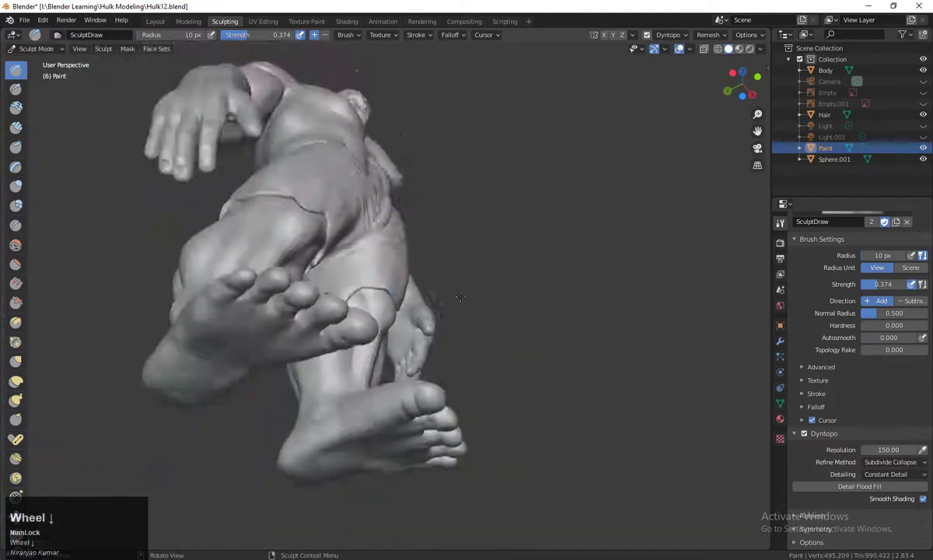
{"action": "mouse_move", "coordinate": [459, 293]}
{"action": "middle_mouse_down"}
{"action": "mouse_move", "coordinate": [620, 434]}
{"action": "mouse_move", "coordinate": [629, 340]}
{"action": "middle_mouse_up"}
{"action": "scroll", "coordinate": [630, 340], "scroll_direction": "up", "scroll_amount": 8}
{"action": "mouse_move", "coordinate": [638, 373]}
{"action": "middle_mouse_down"}
{"action": "mouse_move", "coordinate": [662, 456]}
{"action": "mouse_move", "coordinate": [209, 348]}
{"action": "middle_mouse_up"}
{"action": "scroll", "coordinate": [662, 456], "scroll_direction": "down", "scroll_amount": 5}
{"action": "left_click", "coordinate": [15, 225]}
{"action": "middle_click_drag", "start_coordinate": [407, 434], "coordinate": [290, 437]}
{"action": "mouse_move", "coordinate": [289, 437]}
{"action": "middle_mouse_down", "text": "shift"}
{"action": "mouse_move", "coordinate": [344, 456]}
{"action": "mouse_move", "coordinate": [403, 432]}
{"action": "middle_mouse_up", "text": "shift"}
{"action": "key", "text": "f"}
{"action": "left_click", "coordinate": [344, 419]}
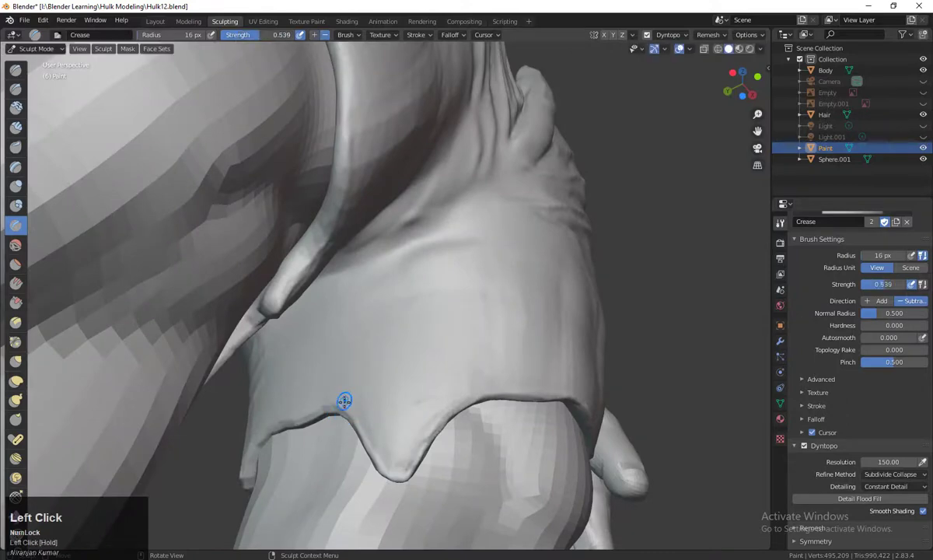
{"action": "left_click_drag", "start_coordinate": [326, 379], "coordinate": [333, 427]}
Step: Try to carve a crease up from the front hem of the first leg, and undo it
{"action": "mouse_move", "coordinate": [334, 427]}
{"action": "middle_mouse_down"}
{"action": "mouse_move", "coordinate": [415, 448]}
{"action": "mouse_move", "coordinate": [483, 368]}
{"action": "mouse_move", "coordinate": [521, 375]}
{"action": "middle_mouse_up"}
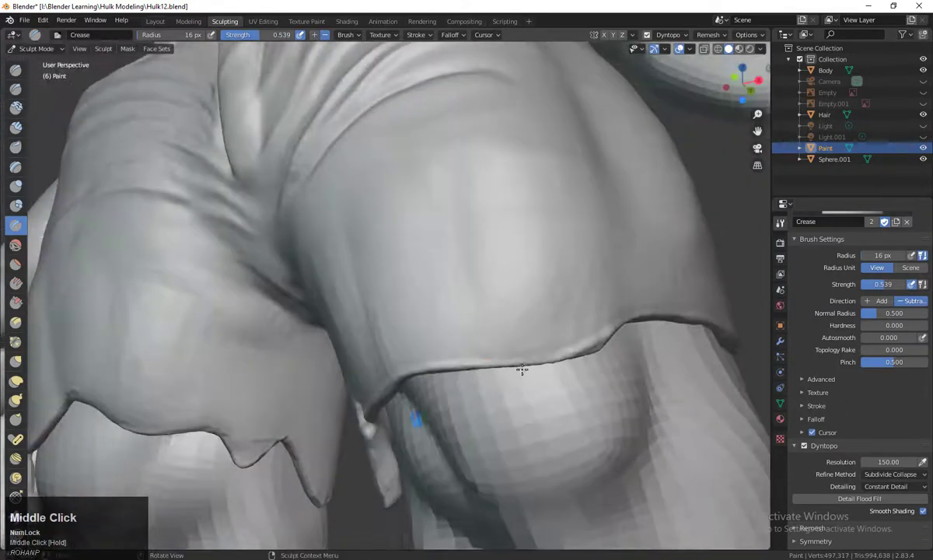
{"action": "left_click_drag", "start_coordinate": [445, 333], "coordinate": [464, 379]}
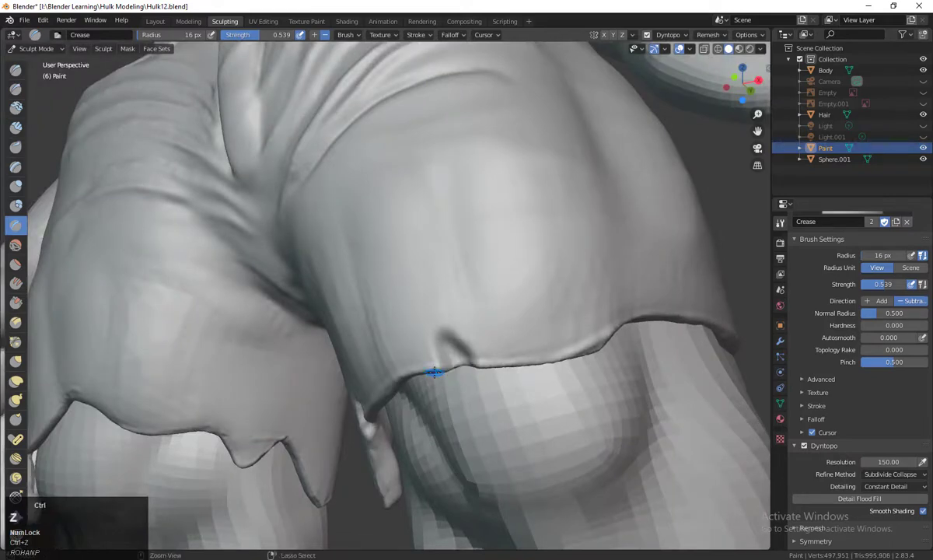
{"action": "key", "text": "ctrl+z"}
Step: Cut a small tear into the middle of the first leg's front hem with the Draw Sharp brush
{"action": "left_click", "coordinate": [16, 89]}
{"action": "middle_click_drag", "start_coordinate": [467, 343], "coordinate": [495, 194]}
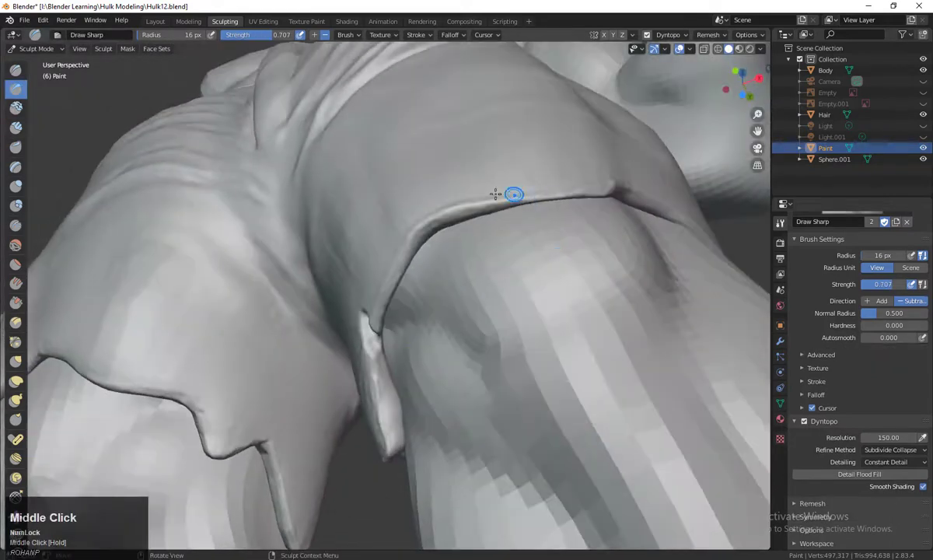
{"action": "left_click_drag", "start_coordinate": [481, 181], "coordinate": [488, 197]}
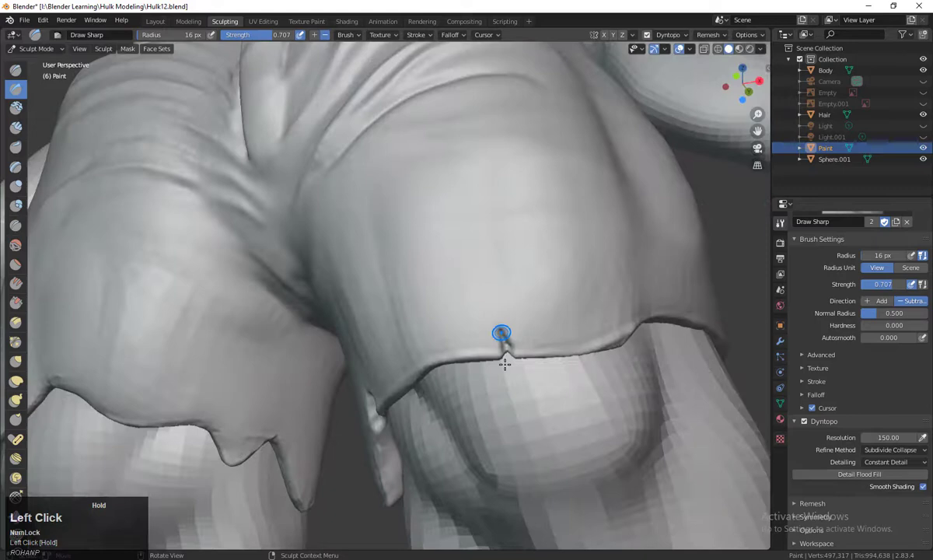
Step: Set the Draw Sharp radius to 30 px and cut wider tears into the outer and back hem of the first leg
{"action": "mouse_move", "coordinate": [500, 340]}
{"action": "middle_mouse_down"}
{"action": "mouse_move", "coordinate": [521, 415]}
{"action": "mouse_move", "coordinate": [581, 298]}
{"action": "middle_mouse_up"}
{"action": "key", "text": "f"}
{"action": "left_click", "coordinate": [634, 291]}
{"action": "middle_click_drag", "start_coordinate": [575, 350], "coordinate": [555, 381]}
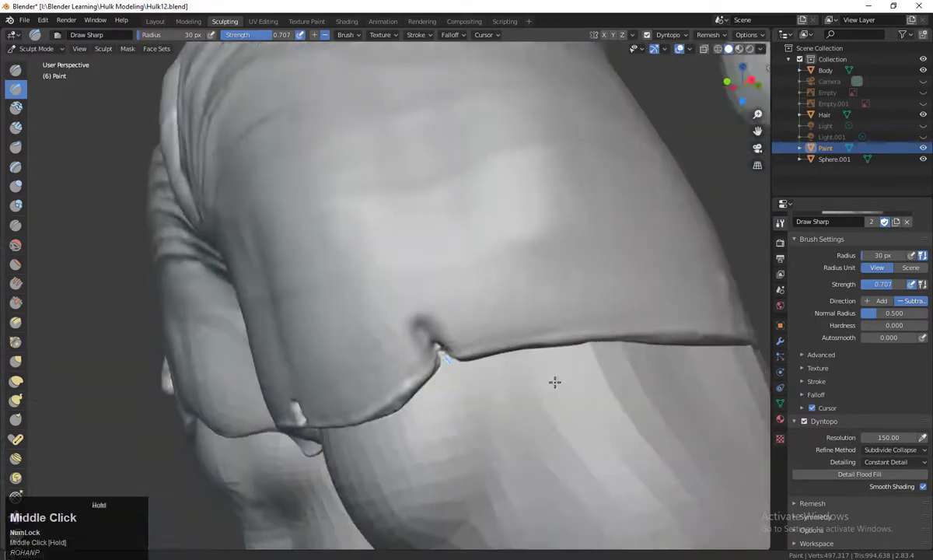
{"action": "mouse_move", "coordinate": [435, 341]}
{"action": "middle_mouse_down"}
{"action": "mouse_move", "coordinate": [448, 406]}
{"action": "mouse_move", "coordinate": [406, 402]}
{"action": "mouse_move", "coordinate": [444, 334]}
{"action": "mouse_move", "coordinate": [429, 382]}
{"action": "mouse_move", "coordinate": [412, 382]}
{"action": "middle_mouse_up"}
{"action": "left_click", "coordinate": [444, 334]}
{"action": "mouse_move", "coordinate": [430, 381]}
{"action": "left_mouse_down"}
{"action": "mouse_move", "coordinate": [442, 346]}
{"action": "mouse_move", "coordinate": [430, 366]}
{"action": "left_mouse_up"}
{"action": "mouse_move", "coordinate": [430, 366]}
{"action": "middle_mouse_down"}
{"action": "mouse_move", "coordinate": [230, 357]}
{"action": "mouse_move", "coordinate": [365, 467]}
{"action": "middle_mouse_up"}
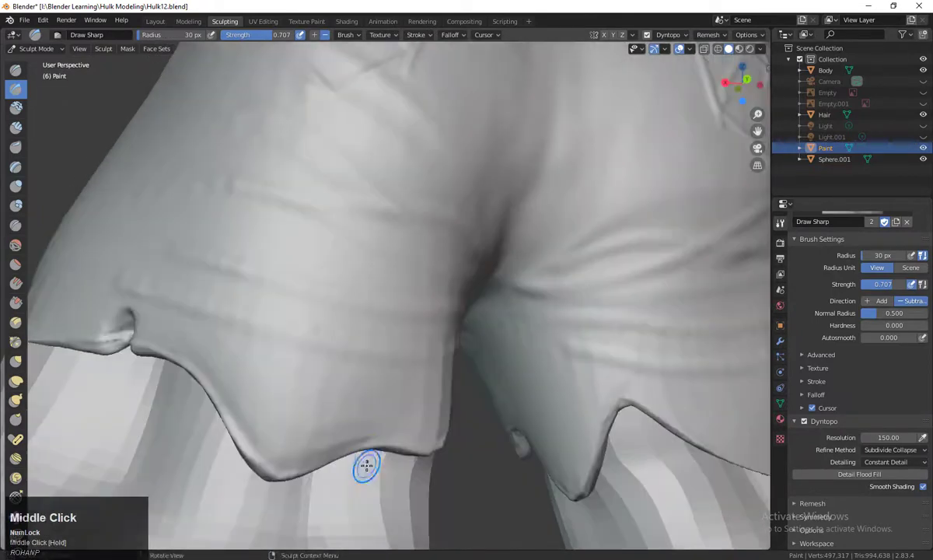
{"action": "left_click_drag", "start_coordinate": [365, 467], "coordinate": [372, 430]}
Step: Set Draw Sharp to a 12 px radius and strength 1.000, and cut thin tears above the second leg's inner back hem notch
{"action": "key", "text": "f"}
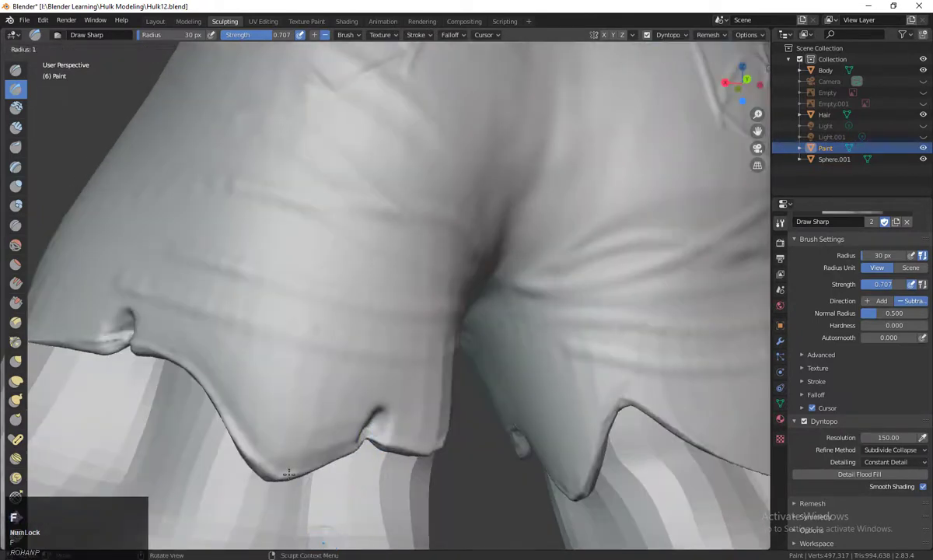
{"action": "left_click", "coordinate": [312, 506]}
{"action": "mouse_move", "coordinate": [369, 436]}
{"action": "middle_mouse_down"}
{"action": "mouse_move", "coordinate": [321, 376]}
{"action": "mouse_move", "coordinate": [579, 338]}
{"action": "middle_mouse_up"}
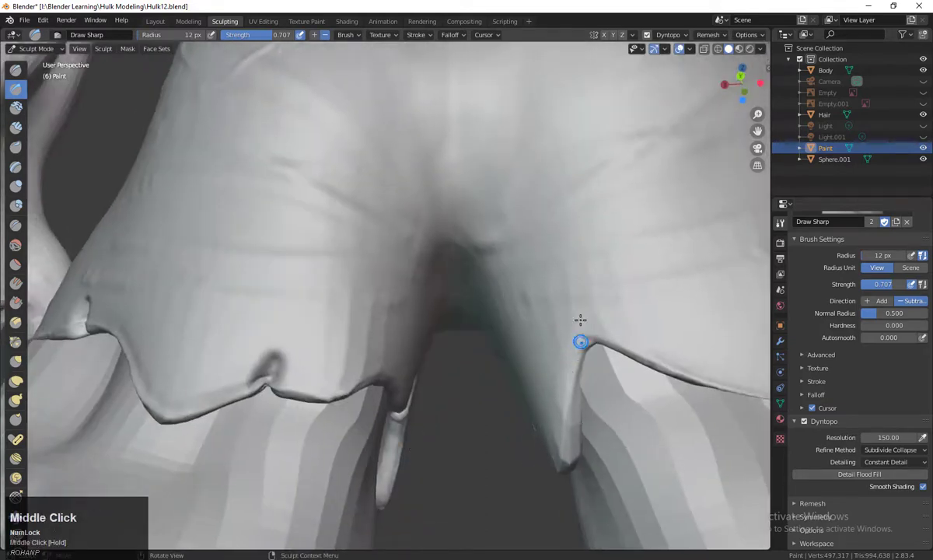
{"action": "mouse_move", "coordinate": [579, 338]}
{"action": "left_mouse_down"}
{"action": "mouse_move", "coordinate": [564, 332]}
{"action": "mouse_move", "coordinate": [586, 334]}
{"action": "left_mouse_up"}
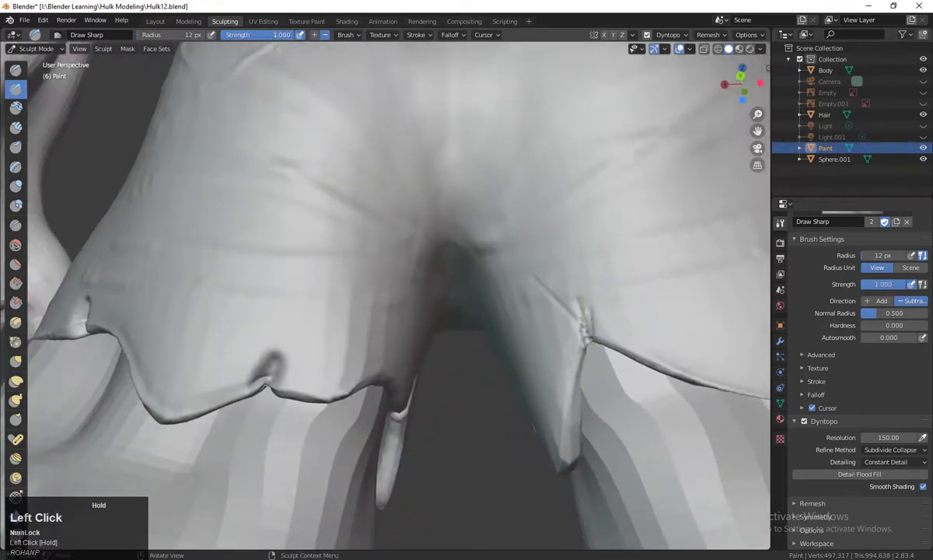
Step: Cut more thin tears into the front hem of the second pant leg
{"action": "scroll", "coordinate": [562, 377], "scroll_direction": "down", "scroll_amount": 3}
{"action": "middle_click_drag", "start_coordinate": [323, 350], "coordinate": [385, 351]}
{"action": "left_click_drag", "start_coordinate": [344, 292], "coordinate": [343, 286], "text": "shift"}
{"action": "middle_click_drag", "start_coordinate": [340, 282], "coordinate": [427, 371]}
{"action": "left_click_drag", "start_coordinate": [164, 310], "coordinate": [172, 347]}
{"action": "middle_click_drag", "start_coordinate": [174, 368], "coordinate": [249, 401]}
{"action": "left_click_drag", "start_coordinate": [162, 294], "coordinate": [146, 344]}
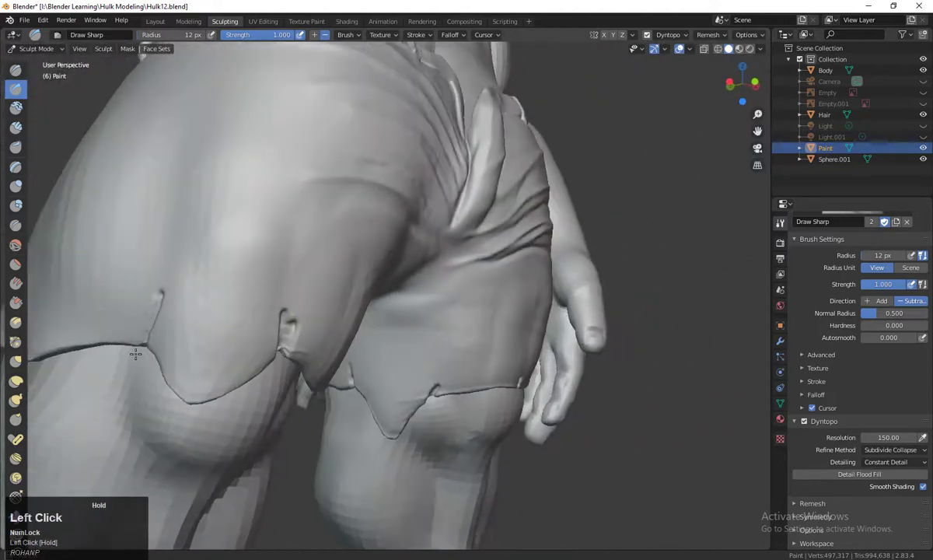
Step: Set the Draw Sharp radius to 32 px and gouge a wide tear into the second leg's outer hem
{"action": "middle_click_drag", "start_coordinate": [149, 320], "coordinate": [475, 377]}
{"action": "key", "text": "f"}
{"action": "left_click", "coordinate": [488, 377]}
{"action": "left_click_drag", "start_coordinate": [429, 286], "coordinate": [470, 343]}
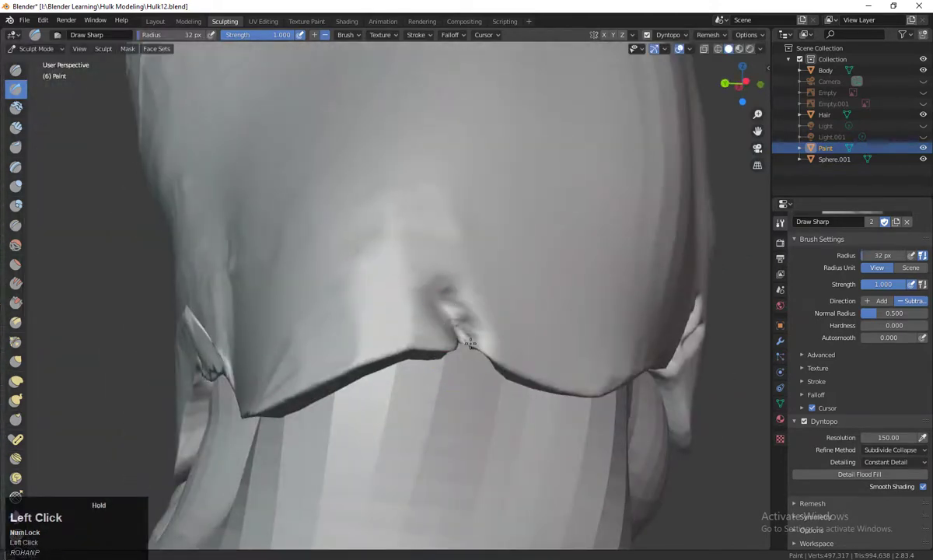
{"action": "left_click_drag", "start_coordinate": [448, 310], "coordinate": [463, 336]}
Step: With the Snake Hook brush at 122 px, pull the outer and inner parts of the first leg's front hem down into flaps
{"action": "middle_click_drag", "start_coordinate": [467, 346], "coordinate": [509, 393]}
{"action": "scroll", "coordinate": [510, 405], "scroll_direction": "down", "scroll_amount": 7}
{"action": "mouse_move", "coordinate": [474, 420]}
{"action": "middle_mouse_down"}
{"action": "mouse_move", "coordinate": [569, 421]}
{"action": "mouse_move", "coordinate": [597, 399]}
{"action": "mouse_move", "coordinate": [579, 376]}
{"action": "middle_mouse_up"}
{"action": "scroll", "coordinate": [550, 417], "scroll_direction": "up", "scroll_amount": 7}
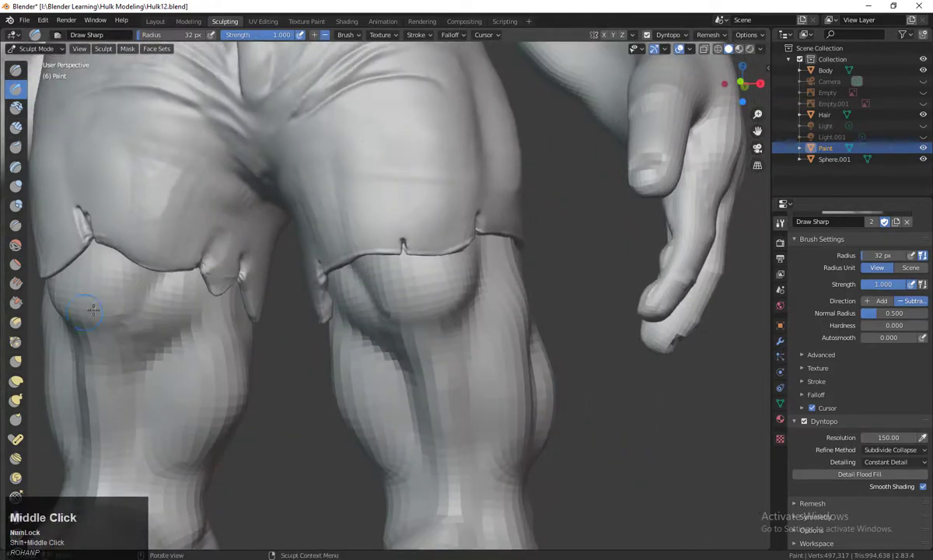
{"action": "left_click", "coordinate": [16, 400]}
{"action": "key", "text": "f"}
{"action": "left_click", "coordinate": [454, 265]}
{"action": "left_click_drag", "start_coordinate": [456, 260], "coordinate": [463, 287]}
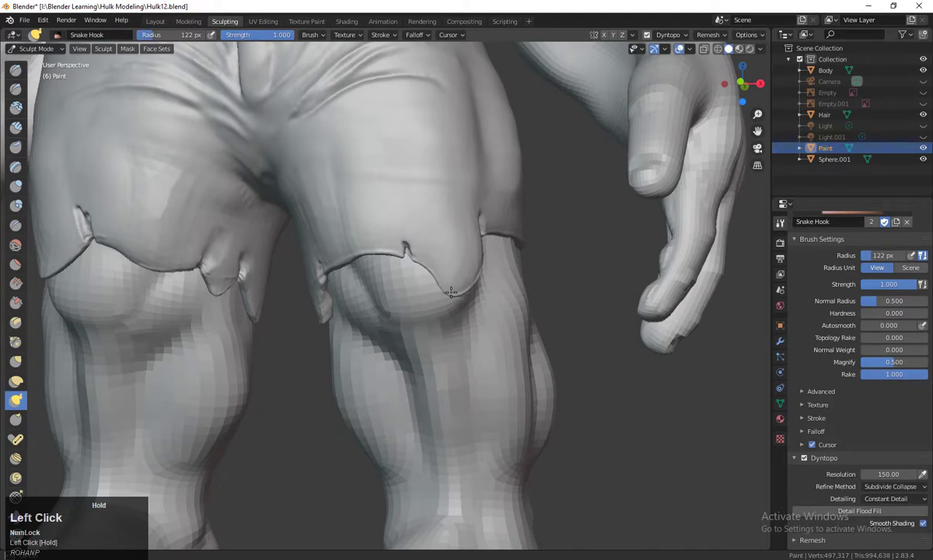
{"action": "middle_click_drag", "start_coordinate": [451, 292], "coordinate": [479, 295]}
{"action": "left_click_drag", "start_coordinate": [335, 309], "coordinate": [342, 329]}
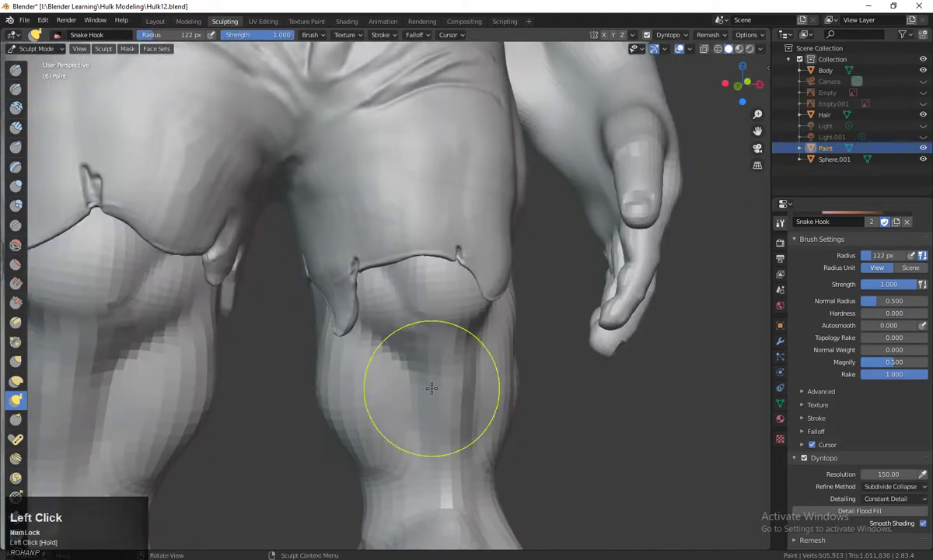
Step: Reduce the Snake Hook radius to 60 px and pull a pointed rag down from the middle of the first leg's front hem
{"action": "middle_click_drag", "start_coordinate": [379, 247], "coordinate": [380, 250]}
{"action": "key", "text": "f"}
{"action": "left_click", "coordinate": [384, 254]}
{"action": "left_click_drag", "start_coordinate": [388, 264], "coordinate": [412, 297]}
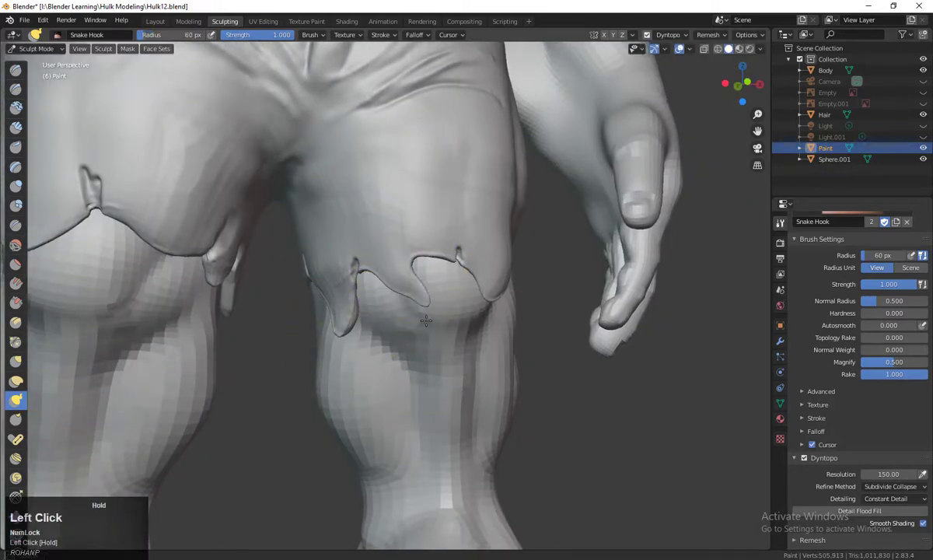
{"action": "mouse_move", "coordinate": [445, 381]}
{"action": "middle_mouse_down"}
{"action": "mouse_move", "coordinate": [433, 410]}
{"action": "mouse_move", "coordinate": [452, 323]}
{"action": "mouse_move", "coordinate": [437, 377]}
{"action": "middle_mouse_up"}
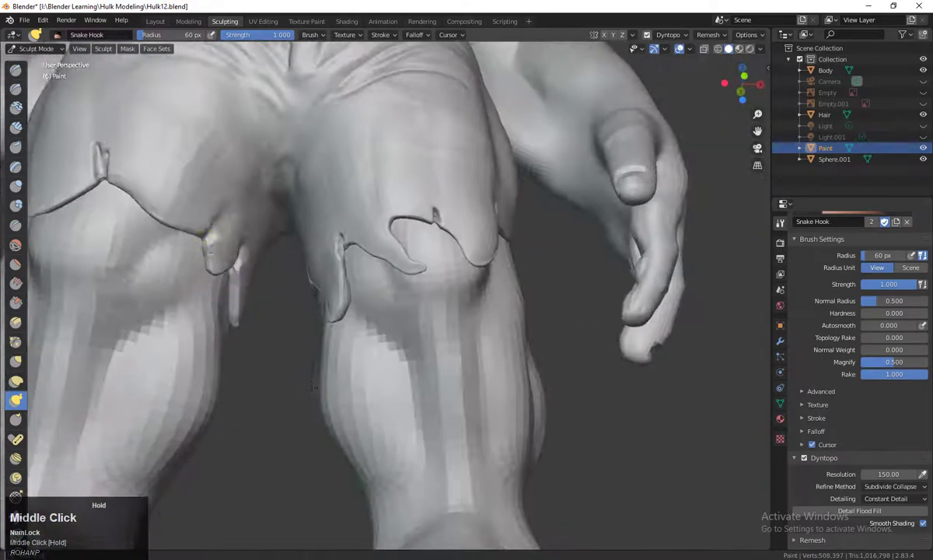
Step: Pull the inner part of the second leg's front hem down into pointed rags with the Snake Hook brush
{"action": "left_click_drag", "start_coordinate": [208, 255], "coordinate": [186, 301]}
{"action": "middle_click_drag", "start_coordinate": [189, 304], "coordinate": [208, 348]}
{"action": "left_click_drag", "start_coordinate": [245, 299], "coordinate": [233, 336]}
{"action": "middle_click_drag", "start_coordinate": [231, 342], "coordinate": [201, 334]}
Step: Pull the outer front part of the second leg's hem down into long flaps beside the tears
{"action": "left_click_drag", "start_coordinate": [135, 250], "coordinate": [124, 307]}
{"action": "scroll", "coordinate": [136, 319], "scroll_direction": "down", "scroll_amount": 2}
{"action": "mouse_move", "coordinate": [123, 307]}
{"action": "middle_mouse_down"}
{"action": "mouse_move", "coordinate": [137, 319]}
{"action": "mouse_move", "coordinate": [154, 313]}
{"action": "middle_mouse_up"}
{"action": "left_click_drag", "start_coordinate": [159, 260], "coordinate": [177, 302]}
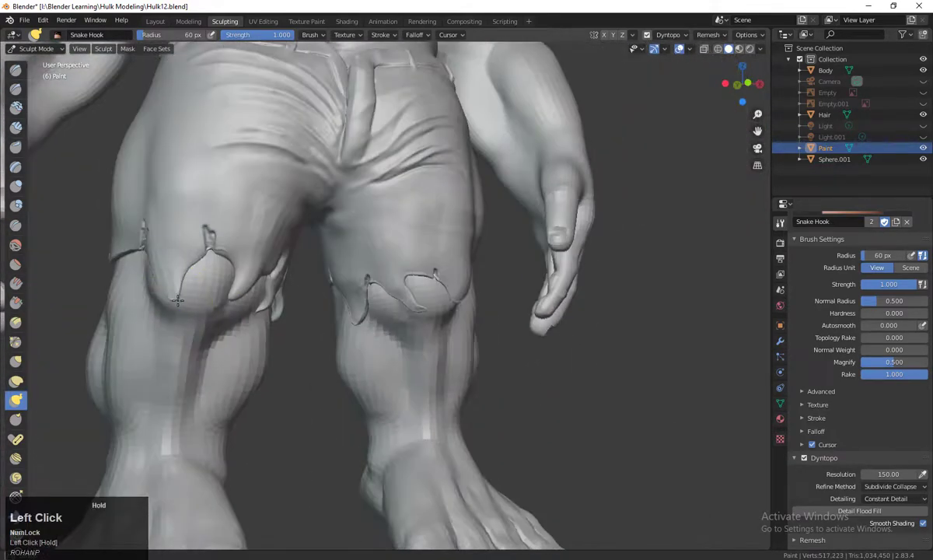
{"action": "middle_click_drag", "start_coordinate": [177, 302], "coordinate": [231, 306]}
{"action": "left_click_drag", "start_coordinate": [151, 304], "coordinate": [156, 338]}
Step: Stretch the second leg's side and back hem into pointed flaps and smooth the rough tear at the back
{"action": "middle_click_drag", "start_coordinate": [156, 339], "coordinate": [500, 366]}
{"action": "left_click_drag", "start_coordinate": [500, 365], "coordinate": [531, 359]}
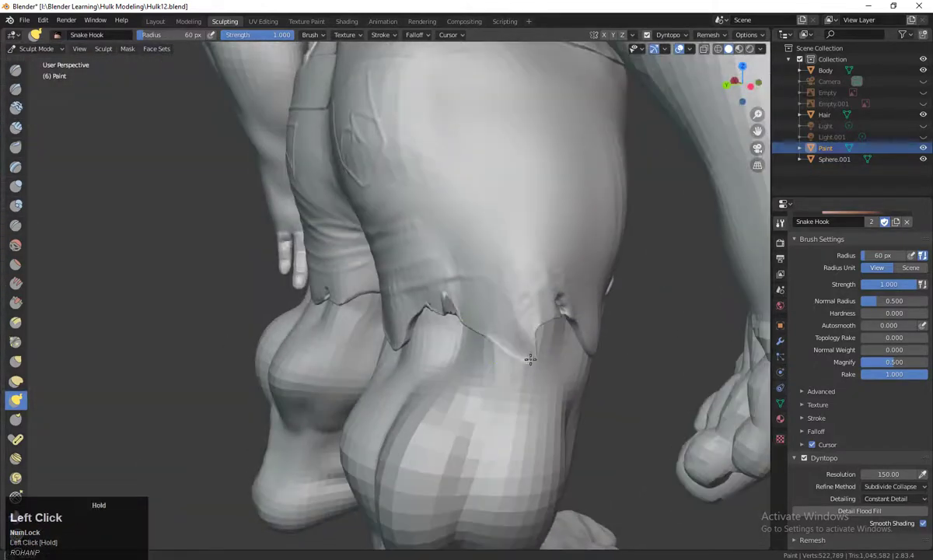
{"action": "left_click_drag", "start_coordinate": [459, 318], "coordinate": [437, 296], "text": "shift"}
{"action": "middle_click_drag", "start_coordinate": [451, 327], "coordinate": [655, 370]}
{"action": "left_click_drag", "start_coordinate": [527, 247], "coordinate": [473, 319]}
{"action": "mouse_move", "coordinate": [501, 389]}
{"action": "middle_mouse_down"}
{"action": "mouse_move", "coordinate": [523, 414]}
{"action": "mouse_move", "coordinate": [389, 307]}
{"action": "middle_mouse_up"}
{"action": "left_click_drag", "start_coordinate": [389, 307], "coordinate": [375, 327]}
Step: Smooth the thin tear above the gap in the second leg's front hem
{"action": "scroll", "coordinate": [395, 377], "scroll_direction": "down", "scroll_amount": 5}
{"action": "middle_click_drag", "start_coordinate": [396, 378], "coordinate": [471, 398]}
{"action": "scroll", "coordinate": [470, 398], "scroll_direction": "up", "scroll_amount": 5}
{"action": "scroll", "coordinate": [427, 369], "scroll_direction": "down", "scroll_amount": 4}
{"action": "mouse_move", "coordinate": [334, 374]}
{"action": "middle_mouse_down"}
{"action": "mouse_move", "coordinate": [503, 354]}
{"action": "mouse_move", "coordinate": [581, 427]}
{"action": "mouse_move", "coordinate": [579, 416]}
{"action": "middle_mouse_up"}
{"action": "scroll", "coordinate": [503, 355], "scroll_direction": "up", "scroll_amount": 2}
{"action": "scroll", "coordinate": [503, 354], "scroll_direction": "up", "scroll_amount": 2}
{"action": "scroll", "coordinate": [298, 337], "scroll_direction": "up", "scroll_amount": 3}
{"action": "left_click_drag", "start_coordinate": [202, 308], "coordinate": [206, 314], "text": "shift"}
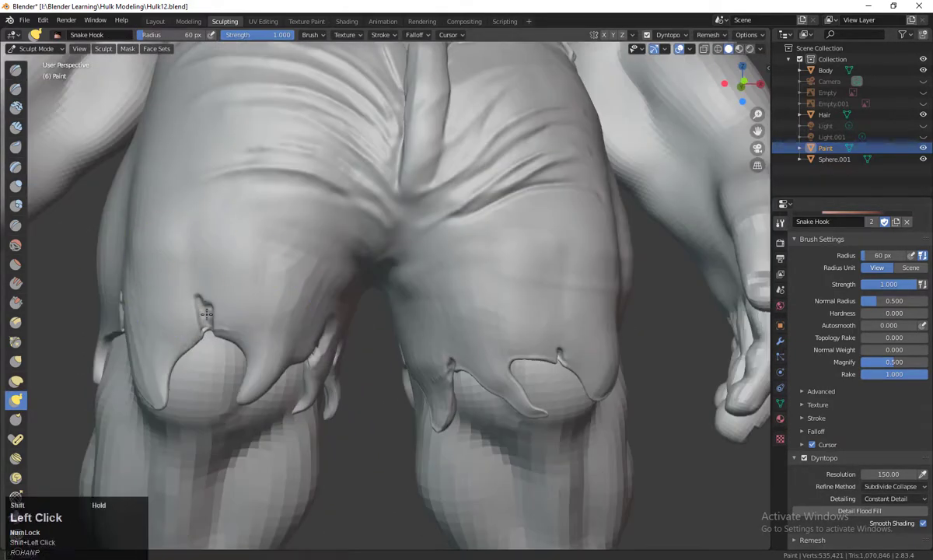
Step: Smooth the rough tear marks around the second leg's outer and back hem
{"action": "middle_click_drag", "start_coordinate": [204, 311], "coordinate": [335, 354]}
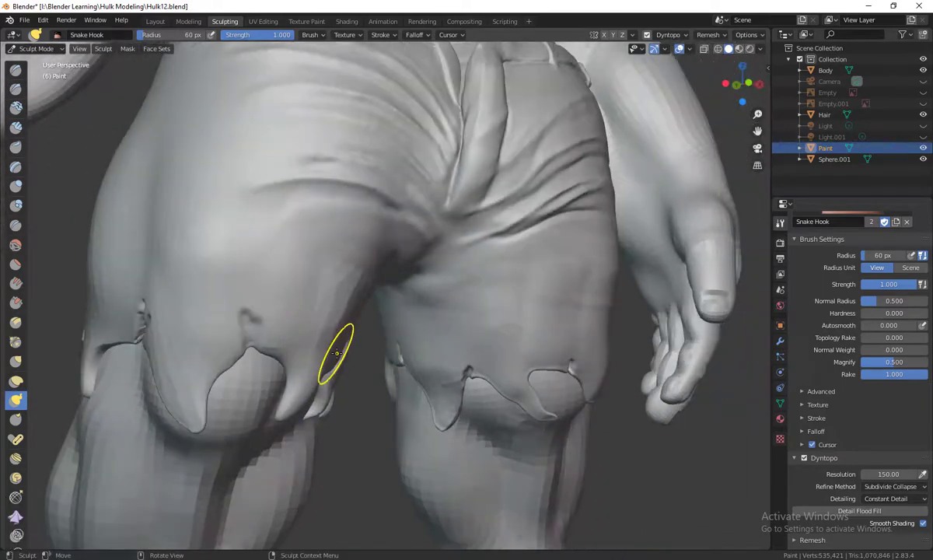
{"action": "middle_click_drag", "start_coordinate": [384, 373], "coordinate": [365, 291]}
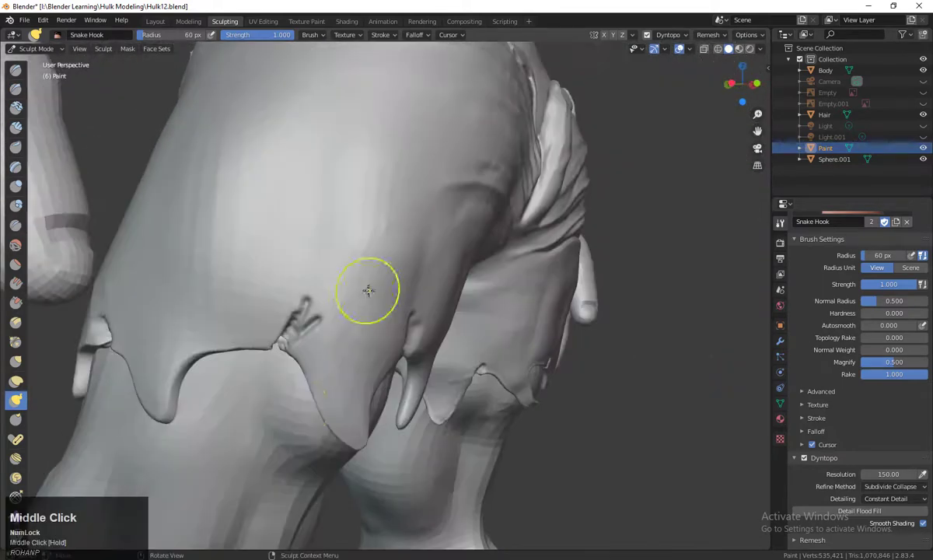
{"action": "left_click_drag", "start_coordinate": [315, 296], "coordinate": [318, 293], "text": "shift"}
{"action": "middle_click_drag", "start_coordinate": [286, 329], "coordinate": [276, 327]}
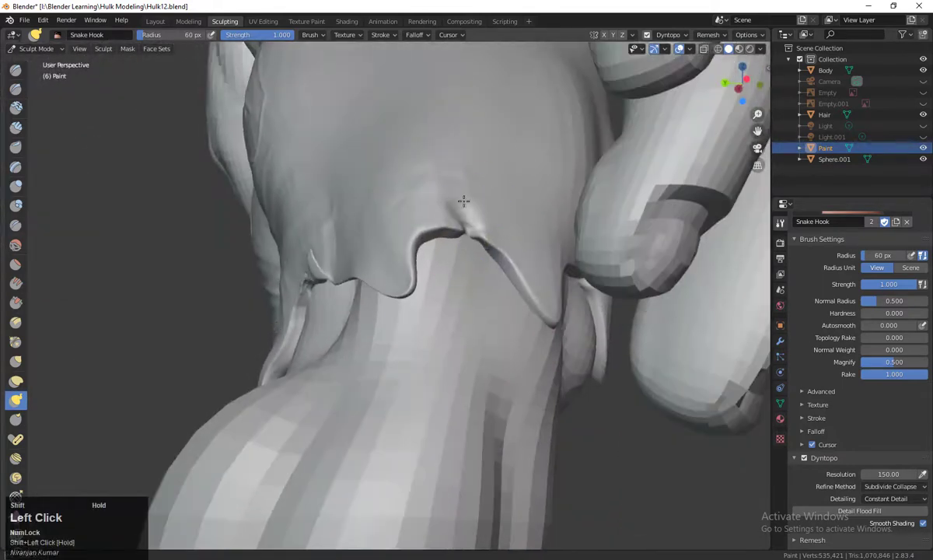
{"action": "middle_click_drag", "start_coordinate": [464, 202], "coordinate": [424, 311]}
{"action": "middle_click_drag", "start_coordinate": [319, 416], "coordinate": [363, 386]}
{"action": "left_click_drag", "start_coordinate": [329, 376], "coordinate": [325, 378], "text": "shift"}
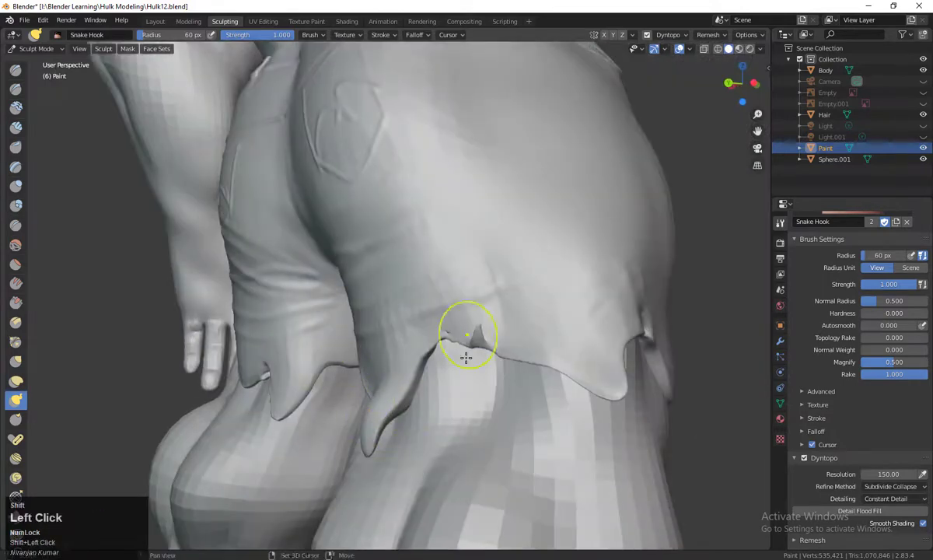
{"action": "middle_click_drag", "start_coordinate": [629, 280], "coordinate": [459, 288]}
{"action": "left_click_drag", "start_coordinate": [218, 282], "coordinate": [276, 281], "text": "shift"}
Step: Select the Paint pants object and open its material settings
{"action": "middle_click_drag", "start_coordinate": [304, 303], "coordinate": [329, 318]}
{"action": "middle_click_drag", "start_coordinate": [318, 276], "coordinate": [436, 332]}
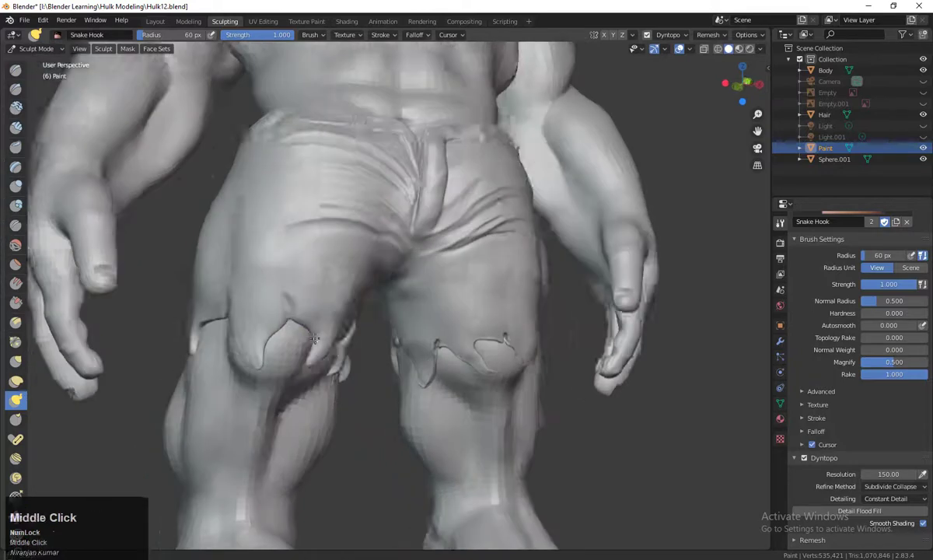
{"action": "scroll", "coordinate": [436, 333], "scroll_direction": "down", "scroll_amount": 2}
{"action": "scroll", "coordinate": [438, 370], "scroll_direction": "down", "scroll_amount": 3}
{"action": "middle_click_drag", "start_coordinate": [437, 370], "coordinate": [678, 328]}
{"action": "left_click", "coordinate": [833, 151]}
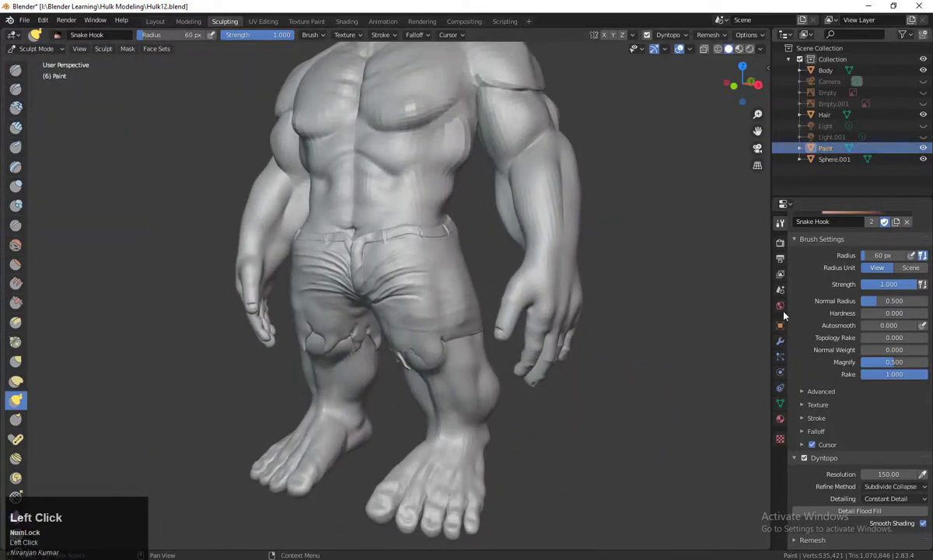
{"action": "left_click", "coordinate": [781, 418]}
Step: Switch the viewport to Rendered shading with the full pants and legs in view
{"action": "mouse_move", "coordinate": [700, 405]}
{"action": "middle_mouse_down"}
{"action": "mouse_move", "coordinate": [591, 394]}
{"action": "mouse_move", "coordinate": [598, 378]}
{"action": "middle_mouse_up"}
{"action": "scroll", "coordinate": [597, 380], "scroll_direction": "up", "scroll_amount": 4}
{"action": "scroll", "coordinate": [624, 372], "scroll_direction": "down", "scroll_amount": 3}
{"action": "middle_click_drag", "start_coordinate": [640, 315], "coordinate": [646, 343], "text": "shift"}
{"action": "scroll", "coordinate": [652, 326], "scroll_direction": "up", "scroll_amount": 3}
{"action": "middle_click_drag", "start_coordinate": [686, 387], "coordinate": [696, 264], "text": "shift"}
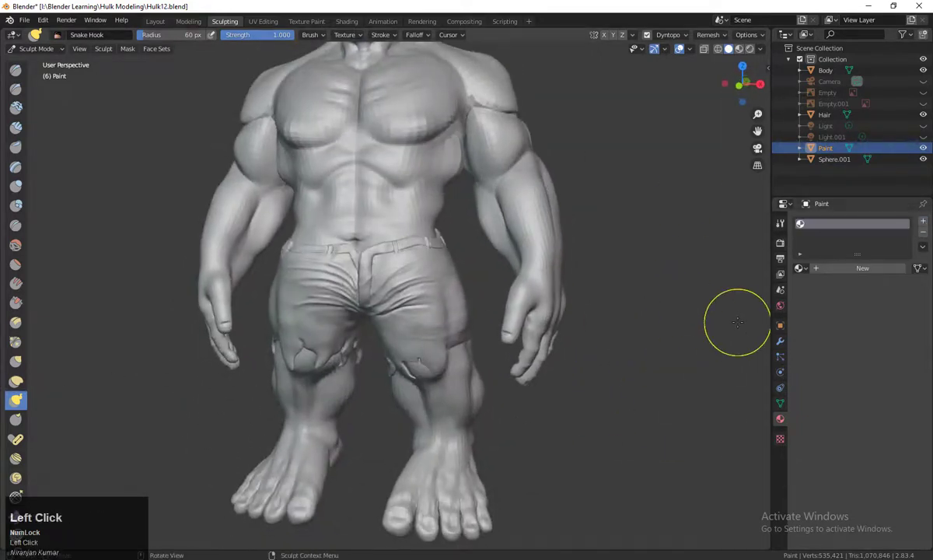
{"action": "left_click", "coordinate": [750, 51]}
{"action": "left_click", "coordinate": [751, 49]}
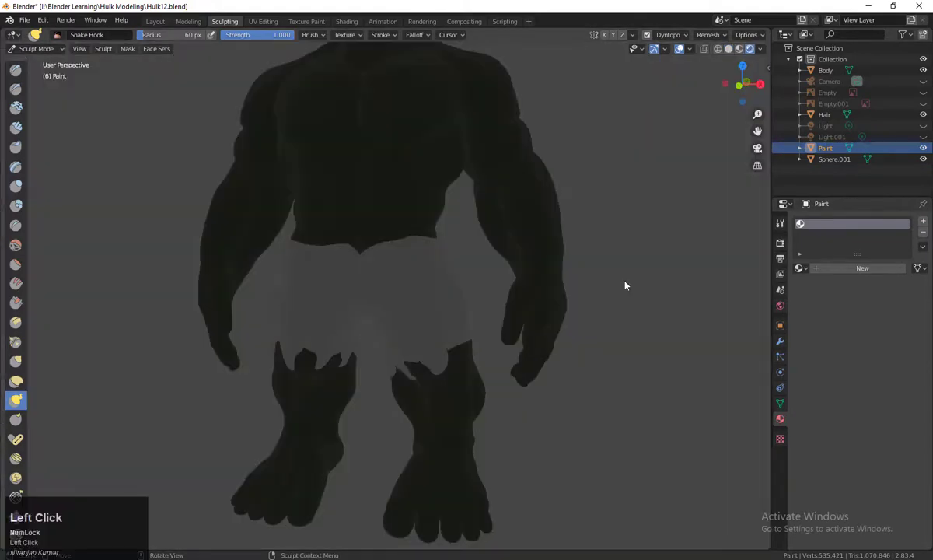
Step: Unhide Light and Light.001 in the viewport to illuminate the character
{"action": "scroll", "coordinate": [558, 364], "scroll_direction": "down", "scroll_amount": 3}
{"action": "middle_click_drag", "start_coordinate": [537, 412], "coordinate": [466, 428]}
{"action": "left_click_drag", "start_coordinate": [924, 137], "coordinate": [923, 126]}
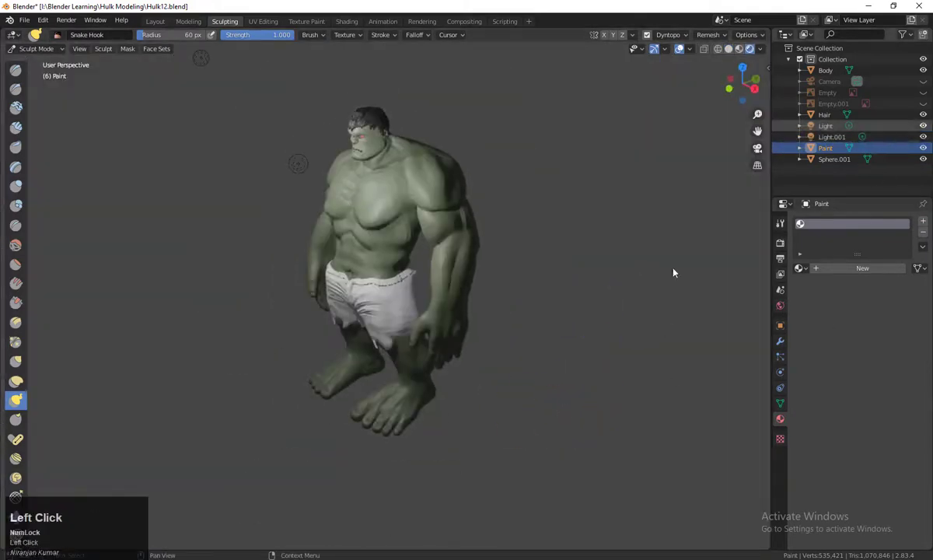
{"action": "scroll", "coordinate": [645, 383], "scroll_direction": "up", "scroll_amount": 3}
{"action": "mouse_move", "coordinate": [579, 393]}
{"action": "middle_mouse_down"}
{"action": "mouse_move", "coordinate": [646, 382]}
{"action": "mouse_move", "coordinate": [685, 350]}
{"action": "middle_mouse_up"}
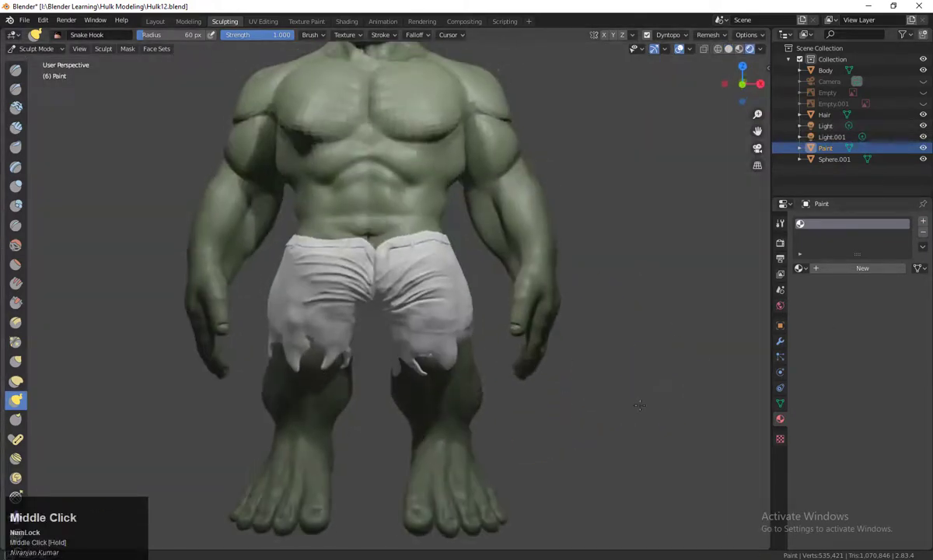
Step: Create a new material for the pants and darken its base color to a grey with value 0.280
{"action": "left_click", "coordinate": [865, 267]}
{"action": "middle_click_drag", "start_coordinate": [626, 376], "coordinate": [611, 396]}
{"action": "left_click", "coordinate": [892, 381]}
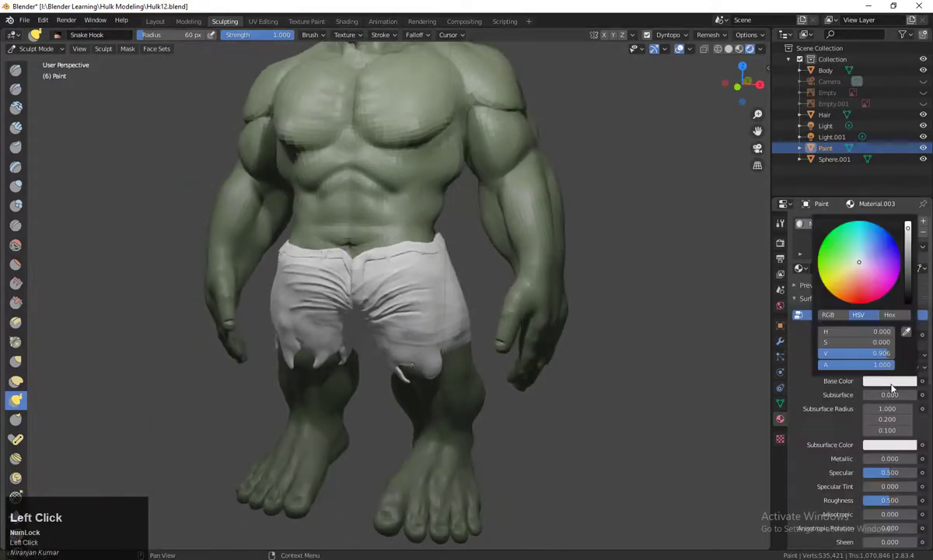
{"action": "left_click_drag", "start_coordinate": [909, 240], "coordinate": [909, 280]}
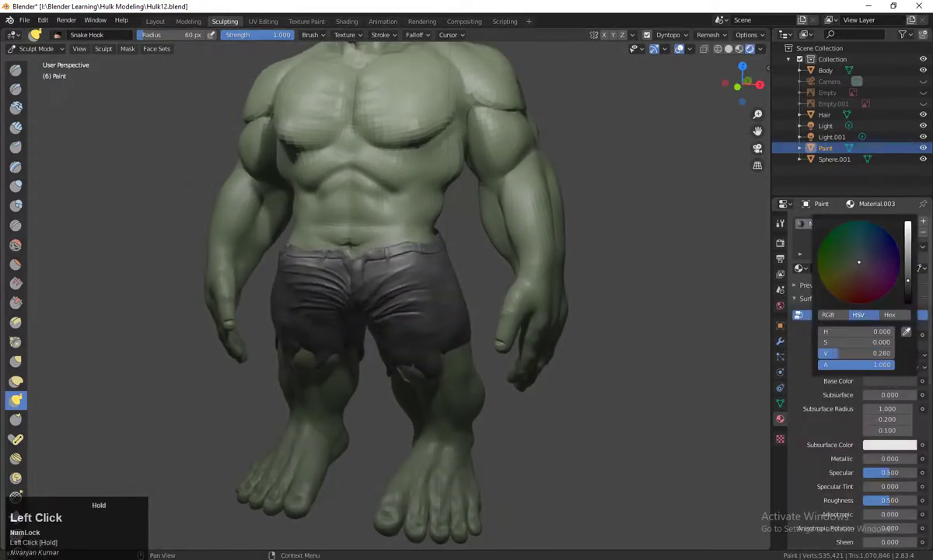